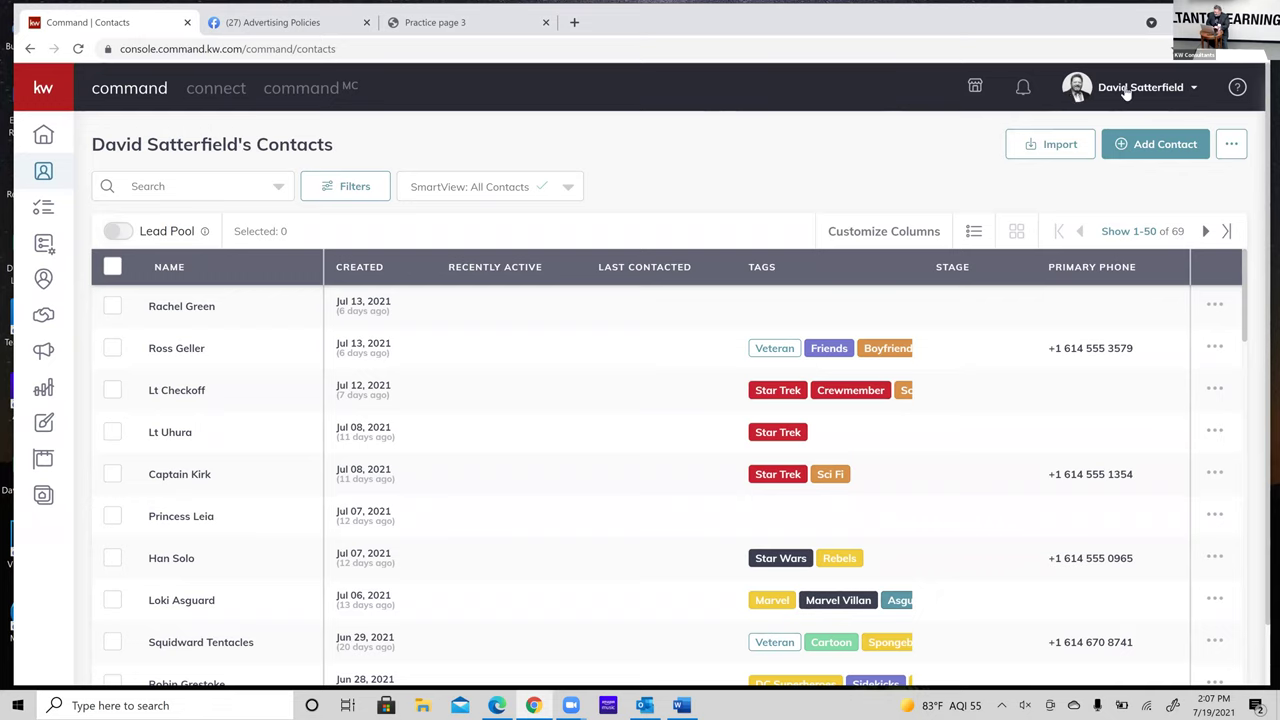
- Open the account settings and review the connected apps and the available social, productivity and marketing integrations
click(1195, 90)
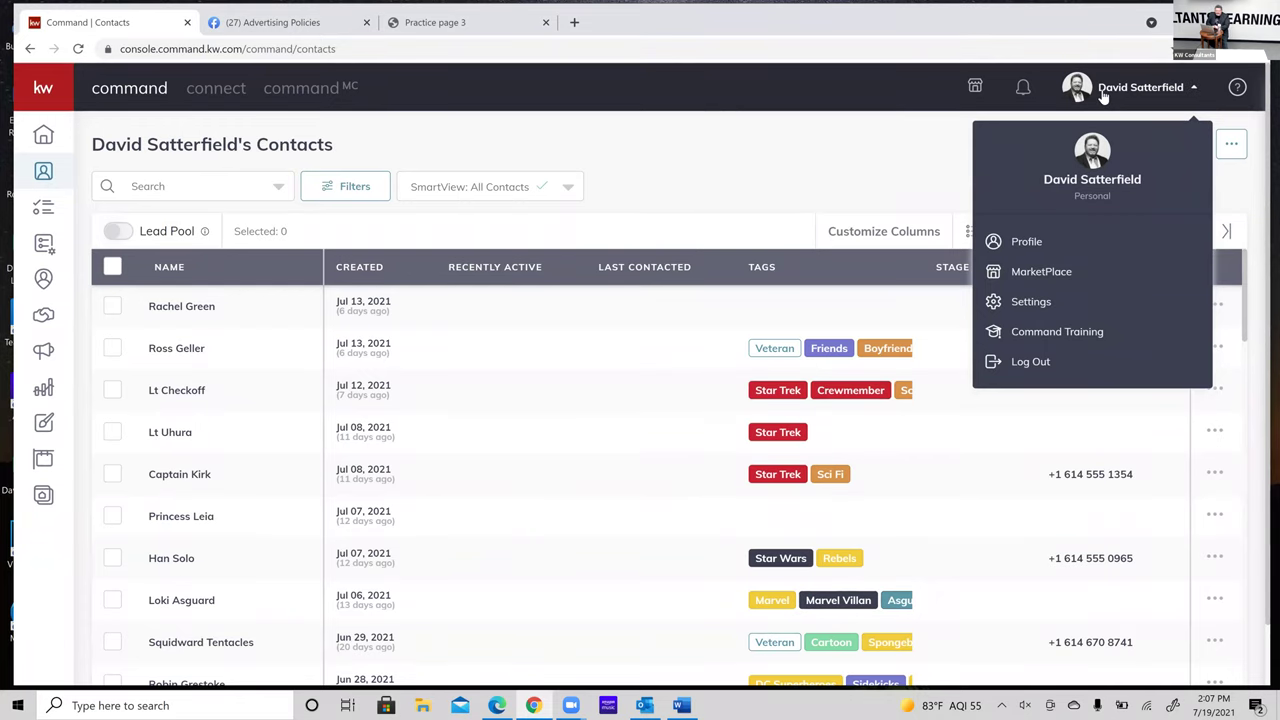
click(1033, 303)
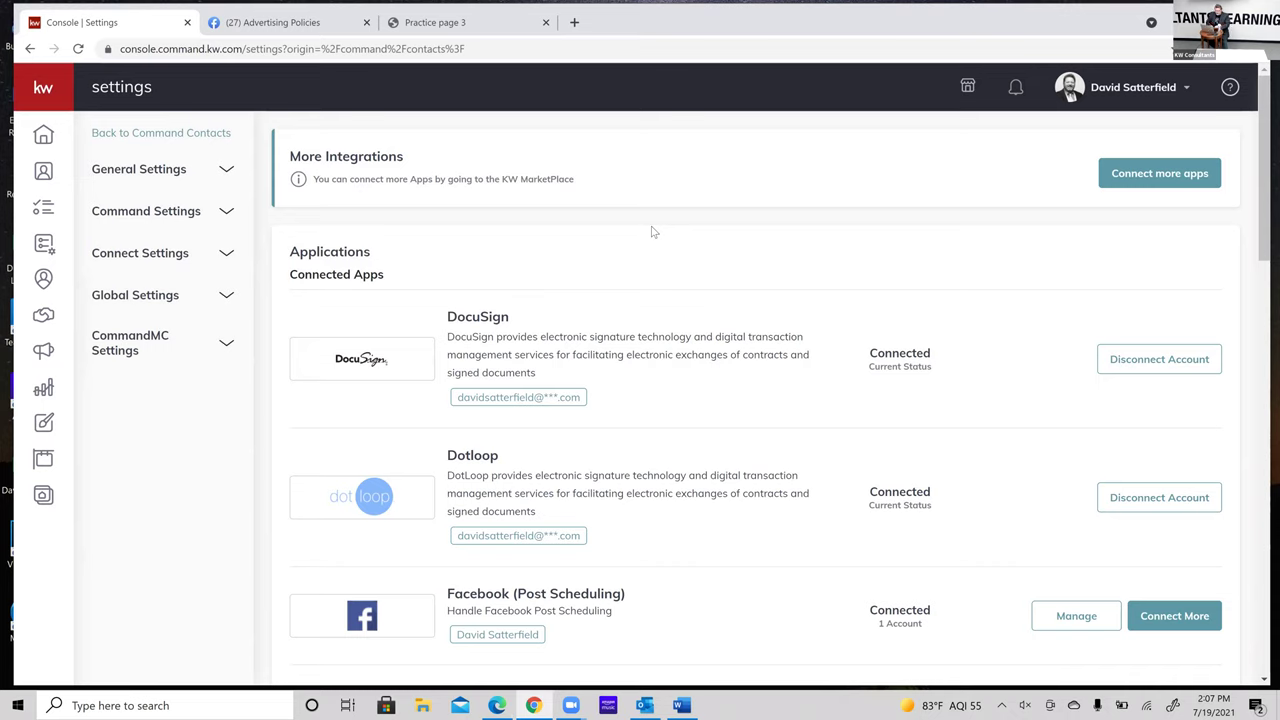
scroll(584, 214, down, 2)
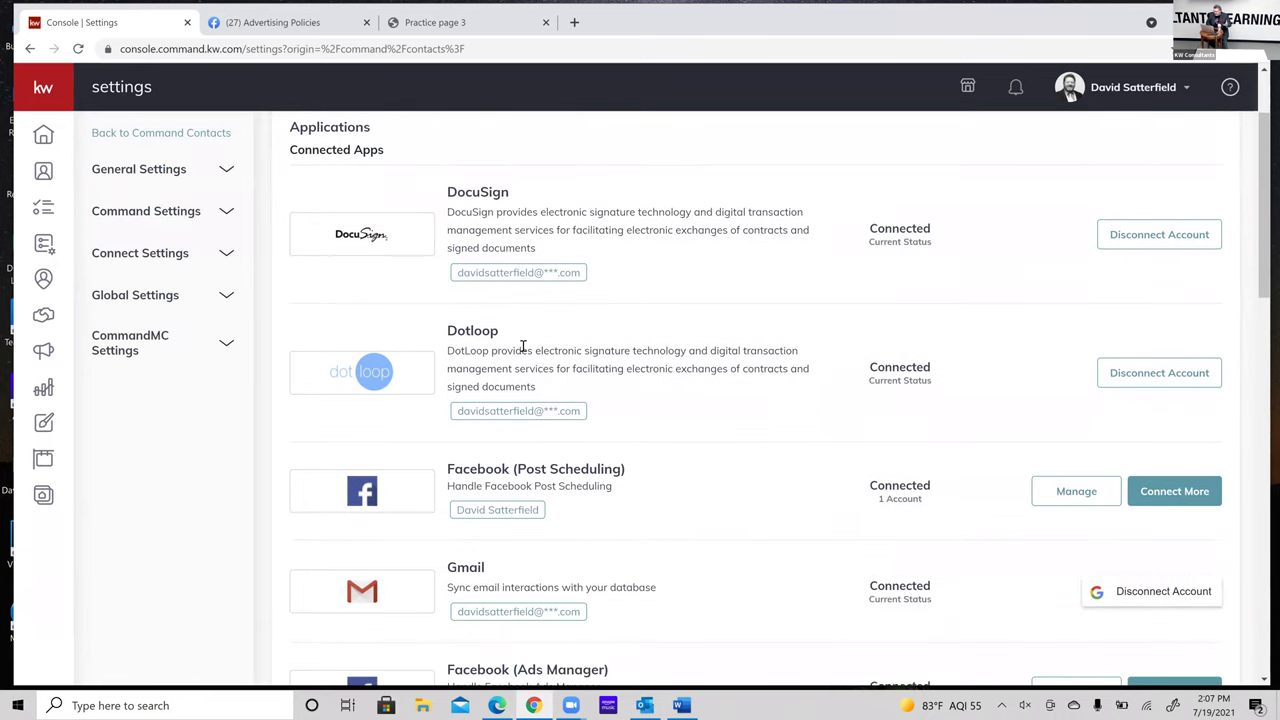
scroll(600, 340, down, 1)
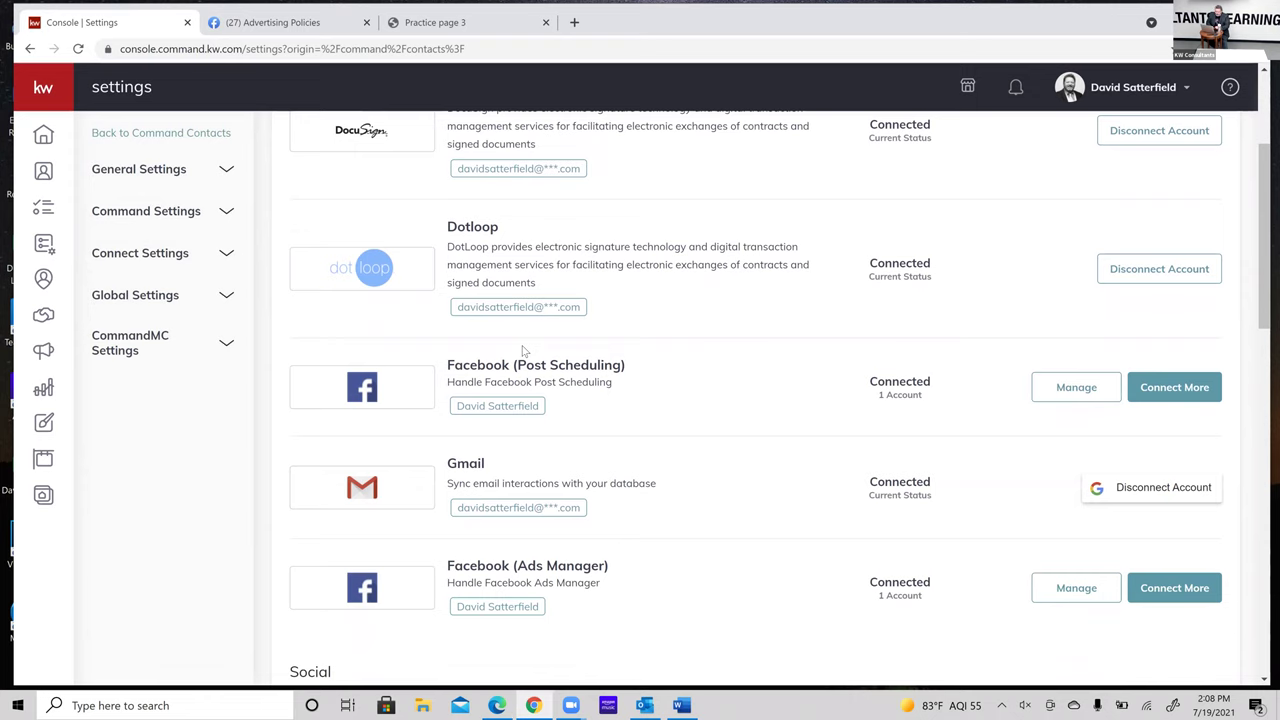
scroll(660, 302, down, 1)
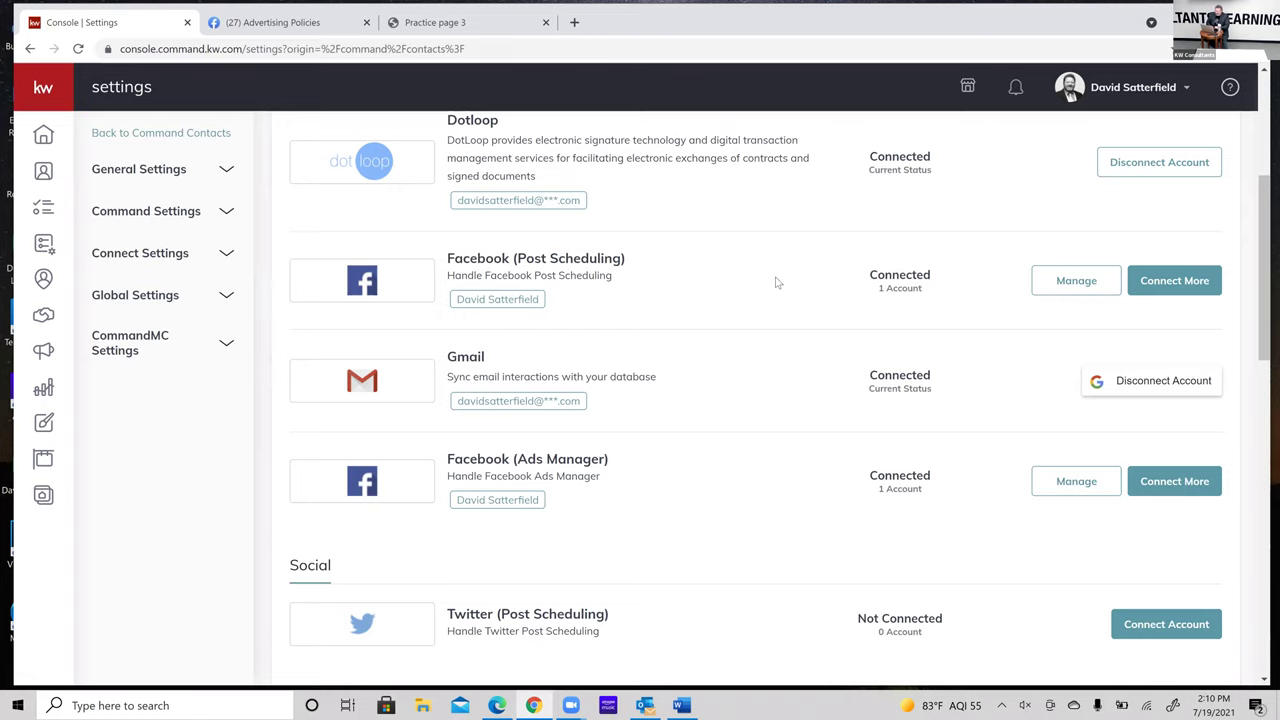
scroll(776, 283, down, 4)
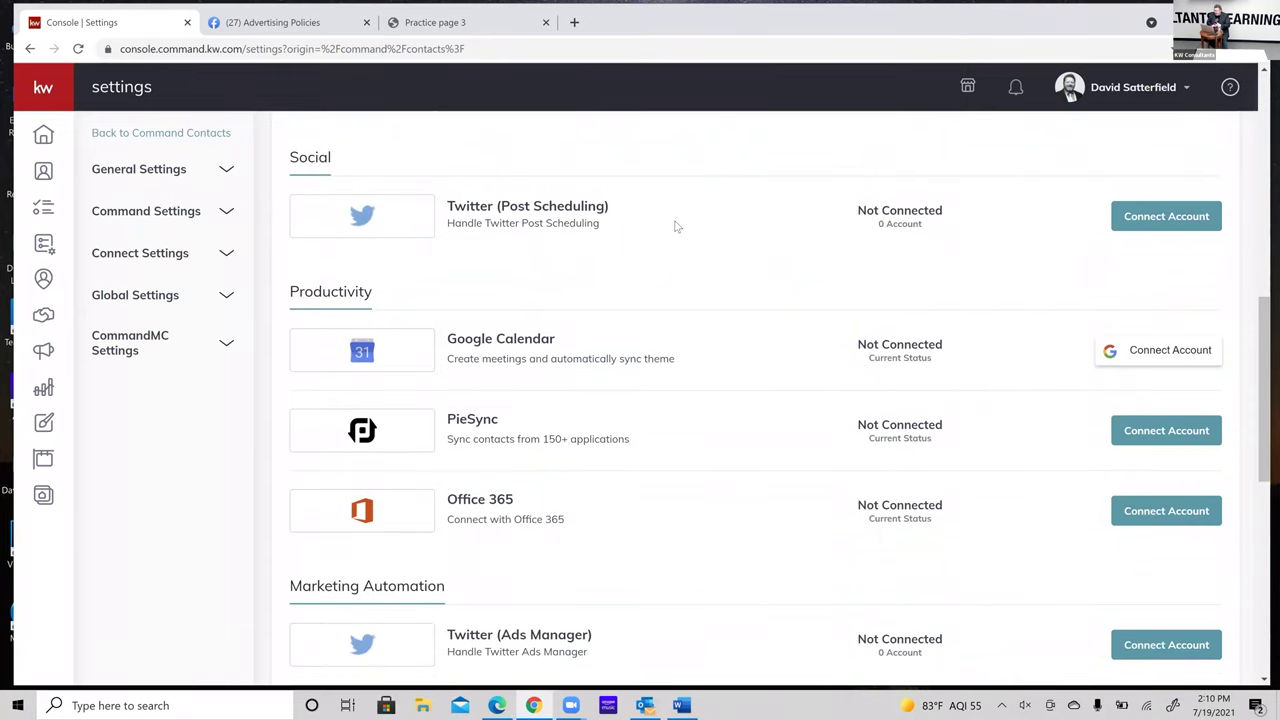
scroll(675, 227, up, 2)
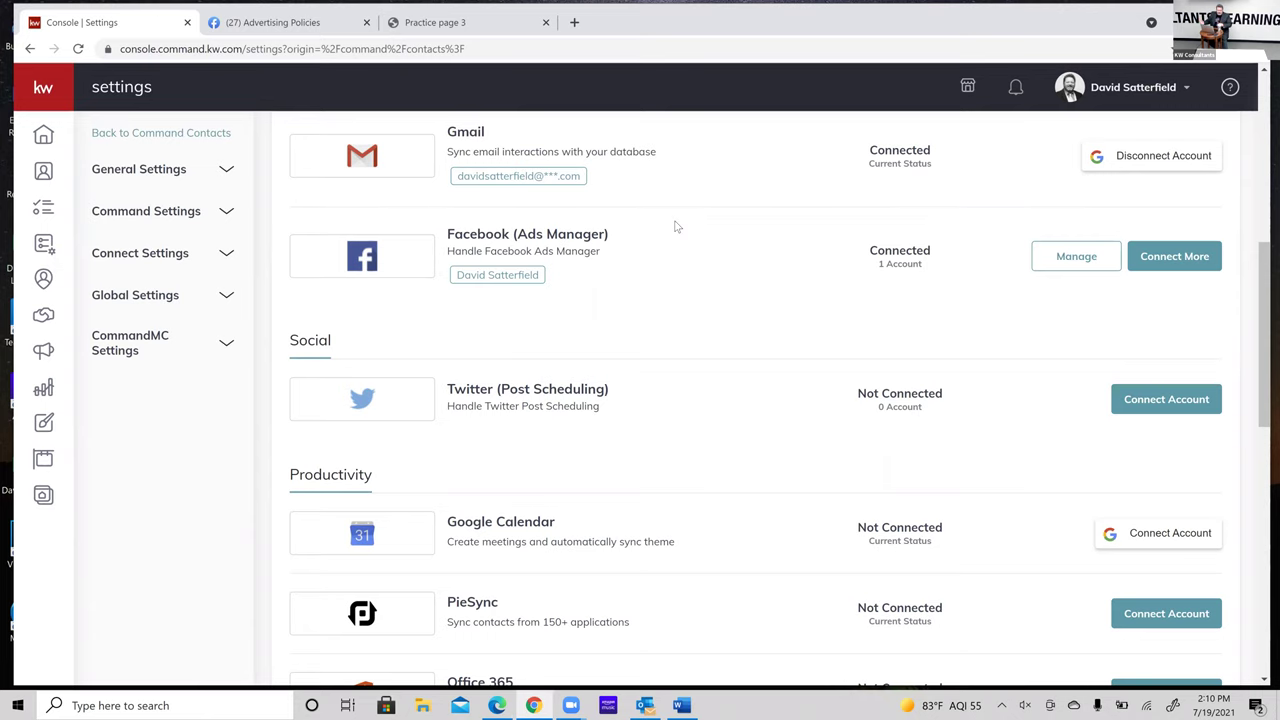
scroll(675, 227, up, 5)
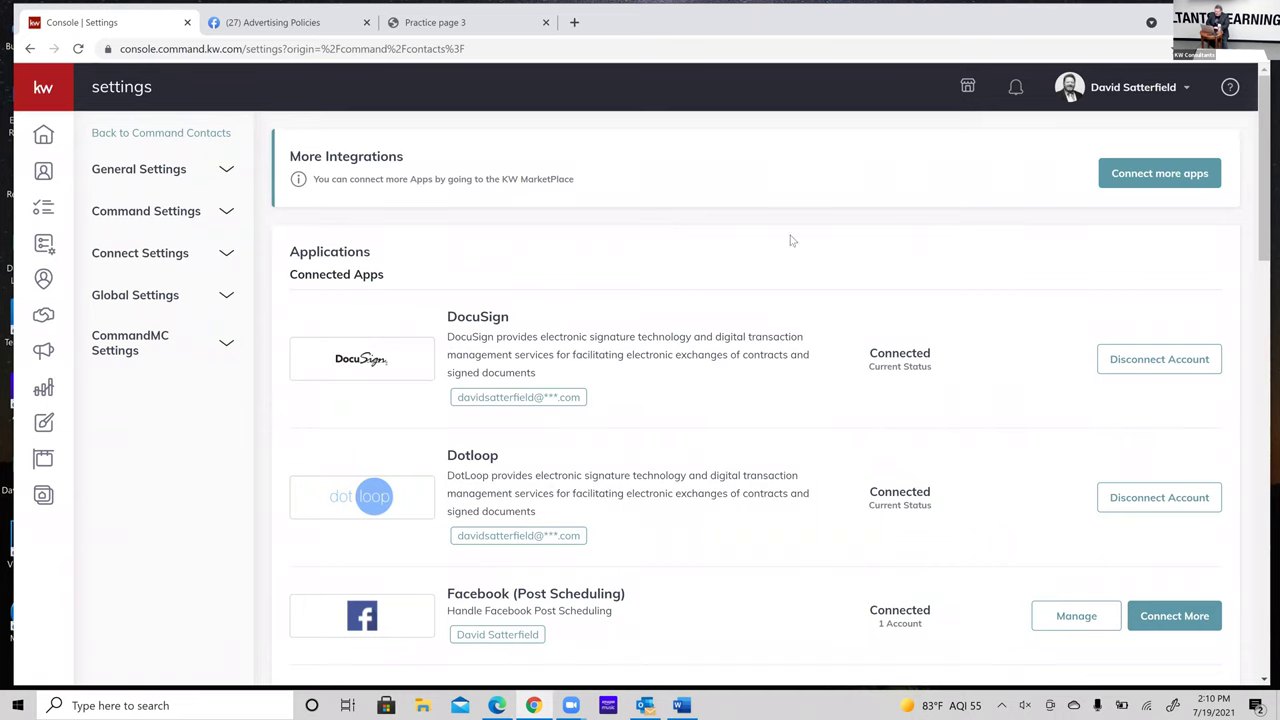
scroll(843, 337, down, 2)
scroll(600, 333, down, 1)
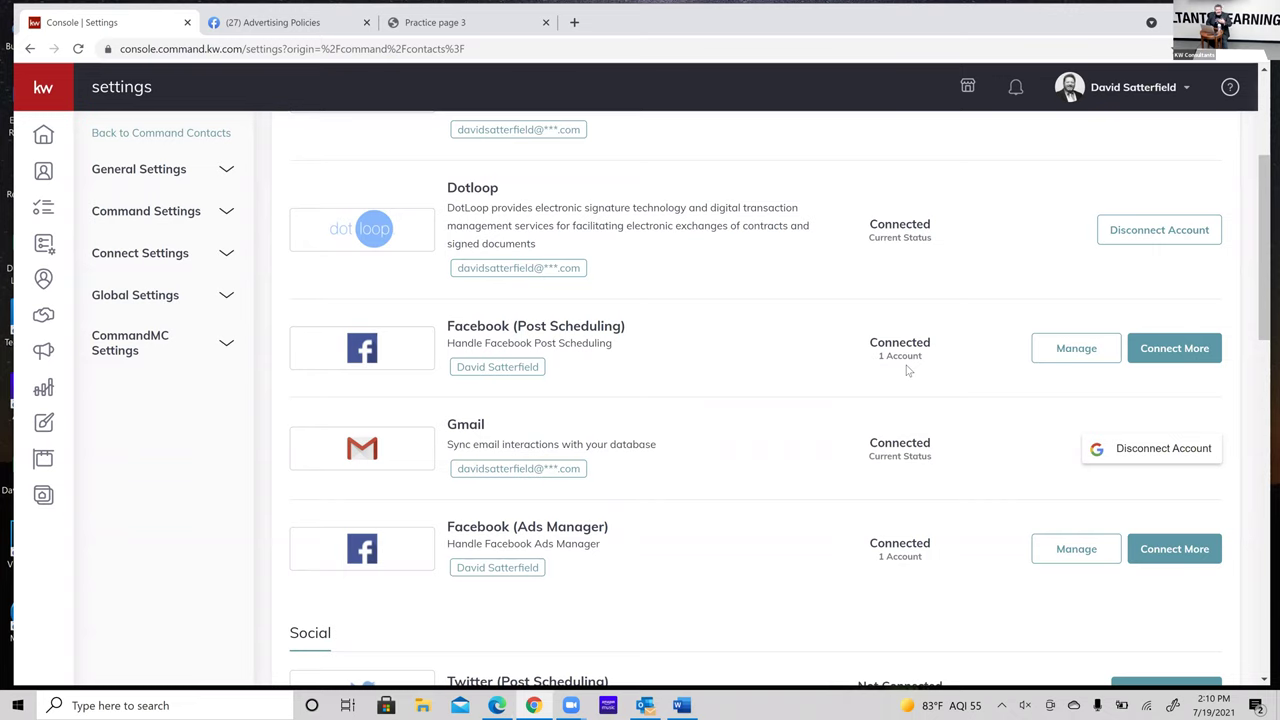
- Check which account is connected to Facebook (Post Scheduling) and return to the contacts list
click(1076, 350)
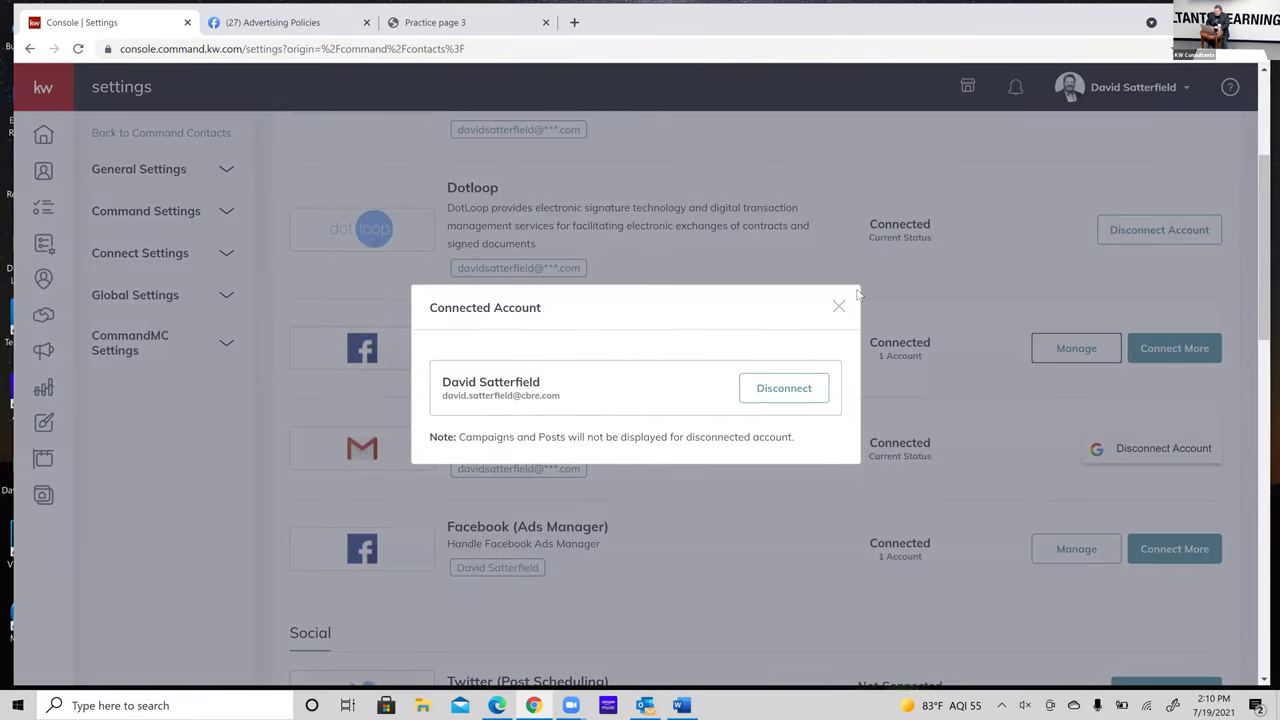
click(838, 306)
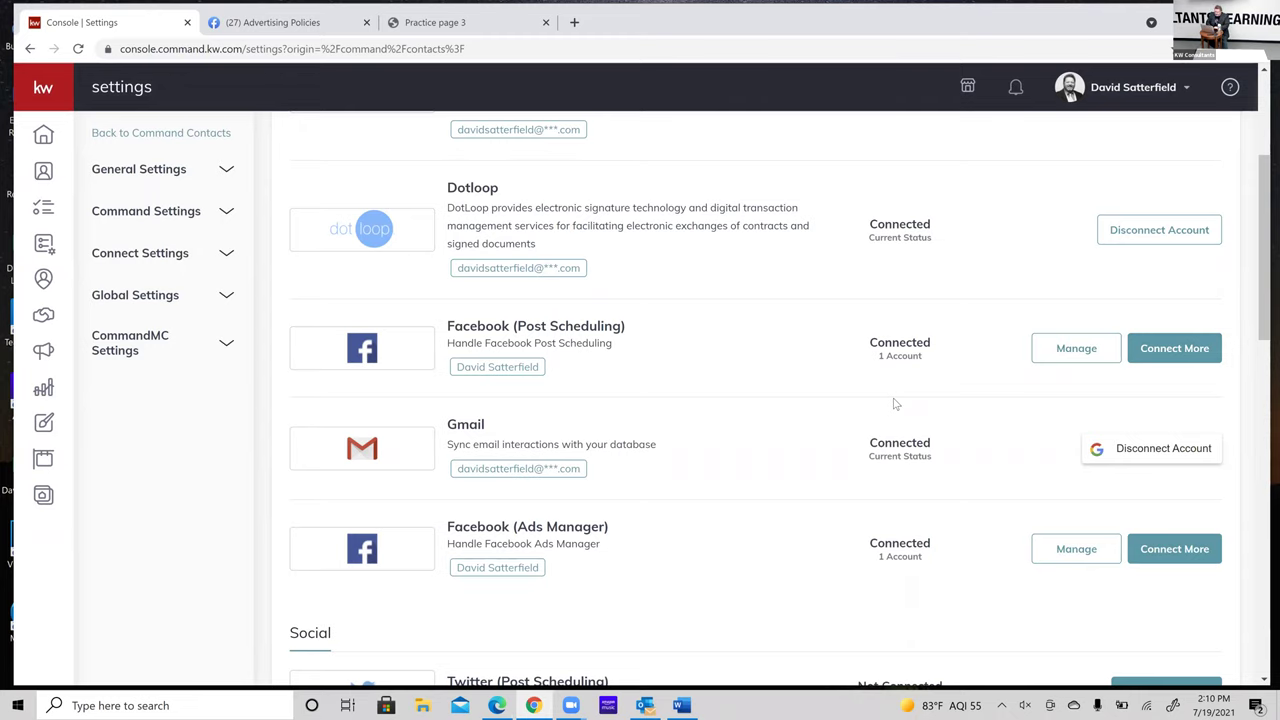
scroll(893, 402, up, 5)
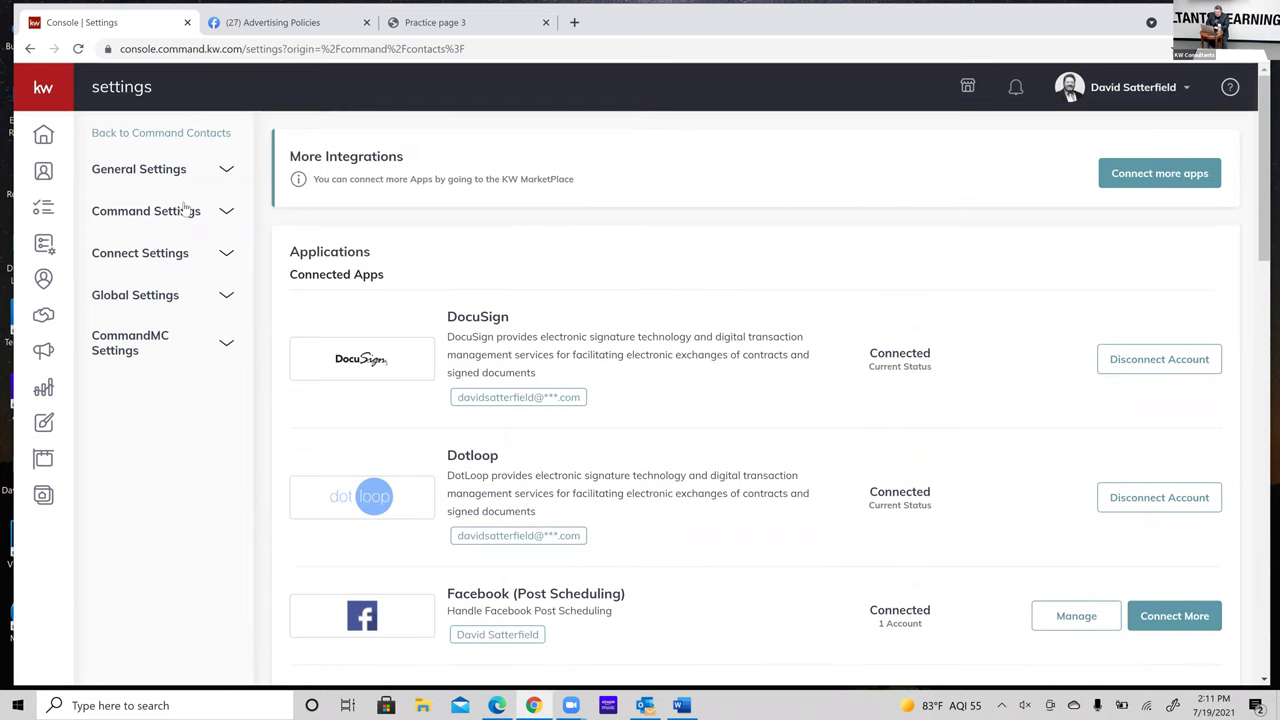
click(43, 171)
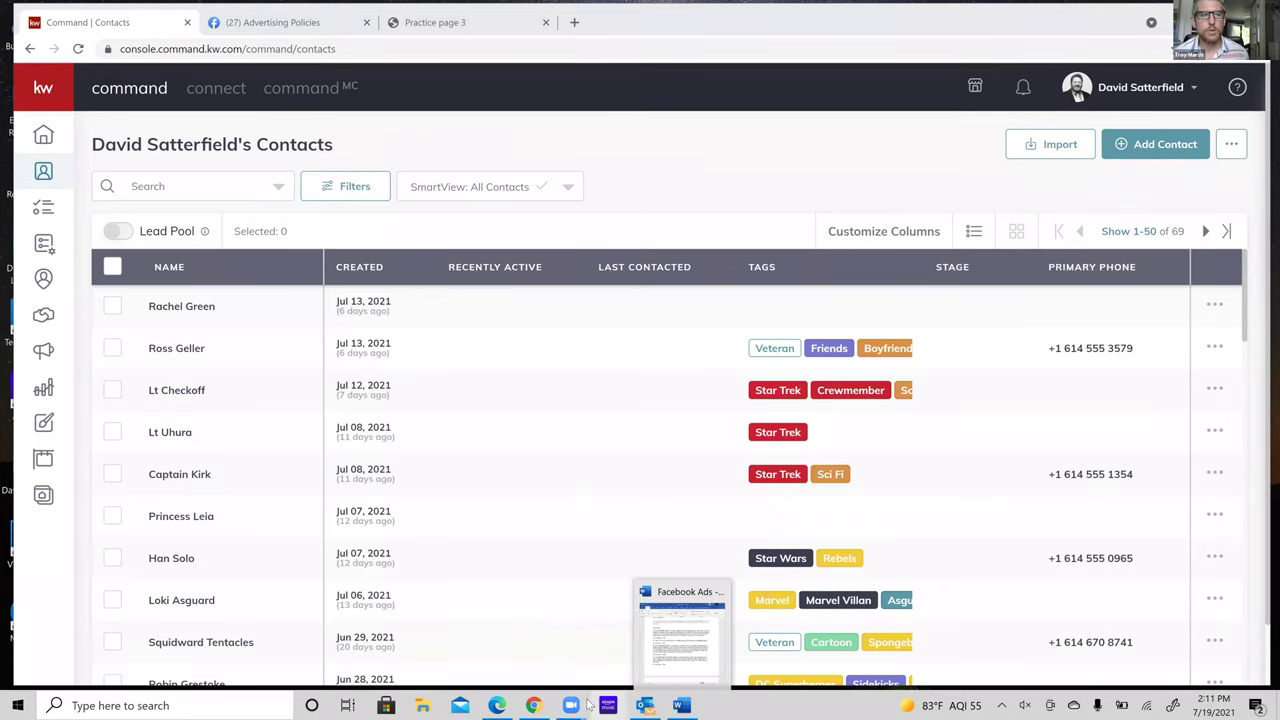
- Open Campaigns with the navigation labels shown and review its Paid Ads list and payment information
mouse_move(572, 706)
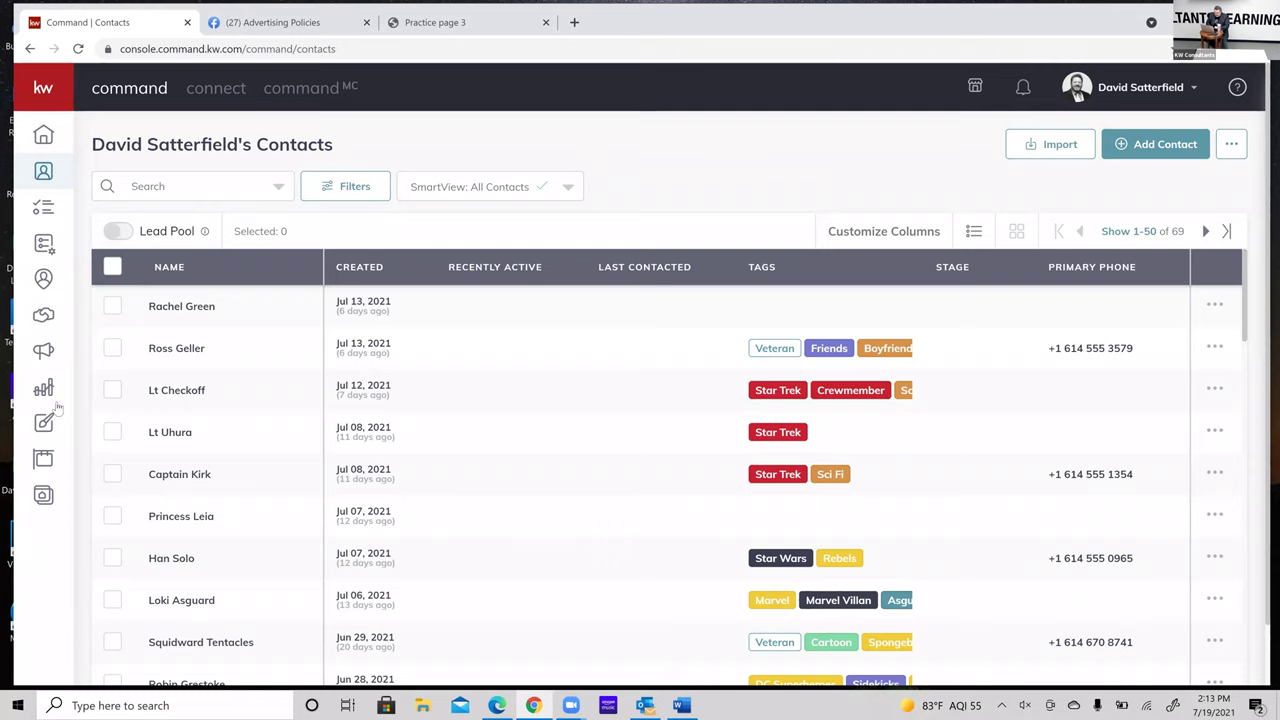
click(47, 356)
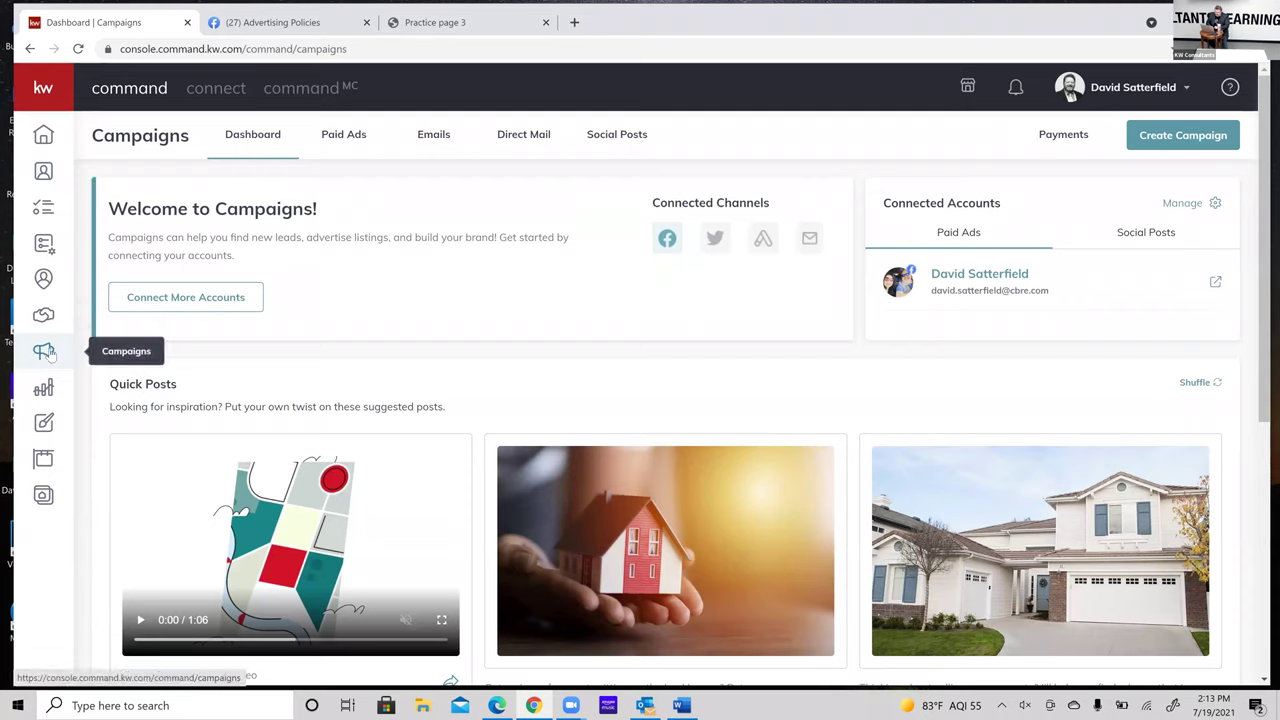
click(44, 90)
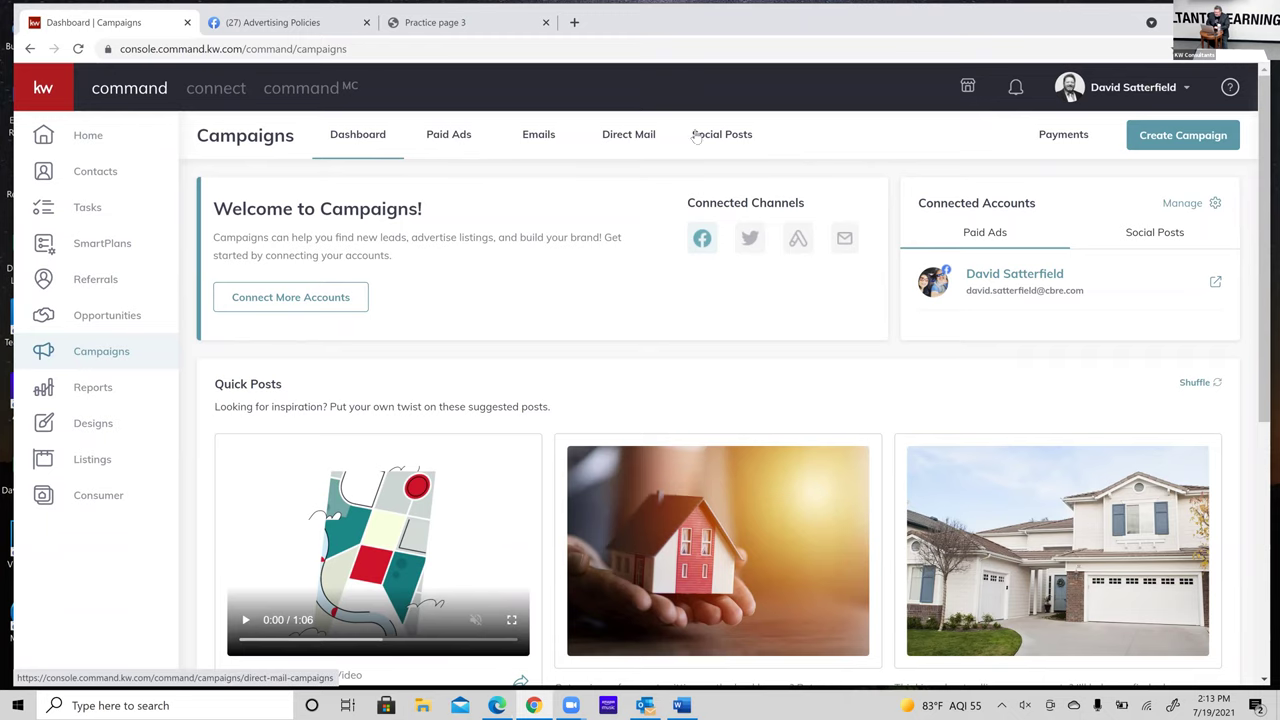
click(450, 136)
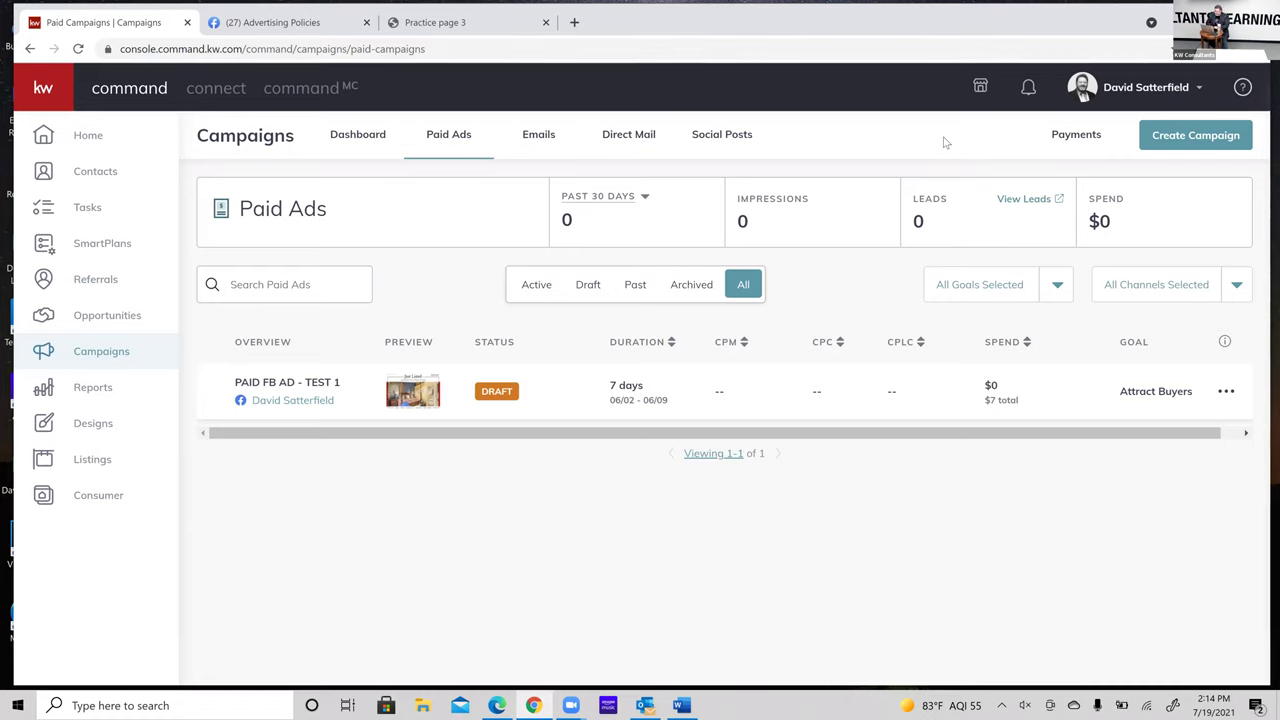
click(1078, 145)
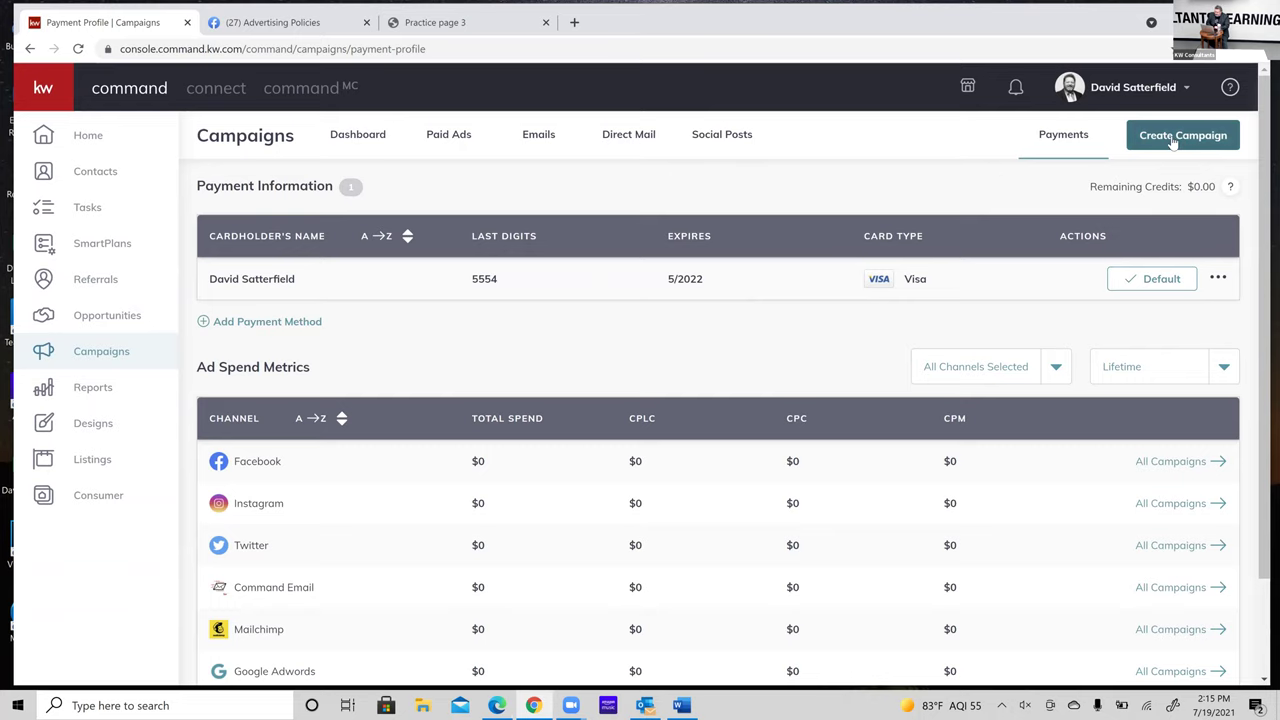
click(452, 133)
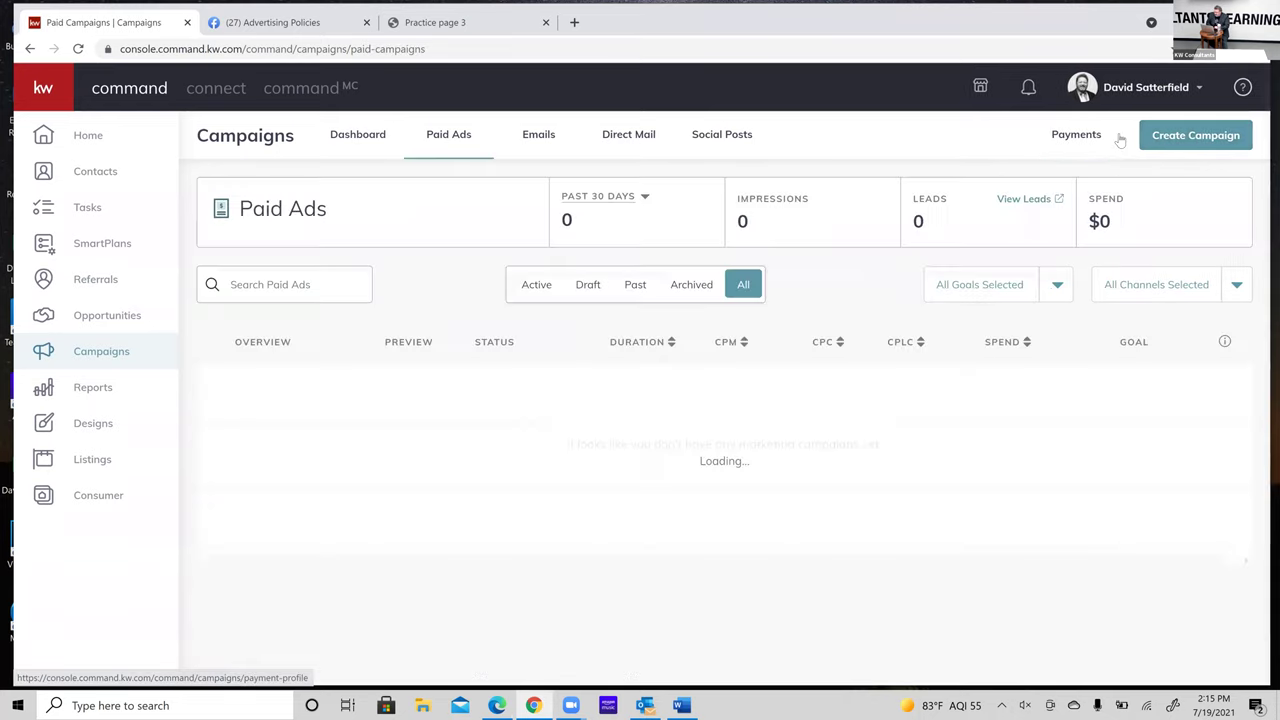
- Create a paid social ad campaign named "Class Training Ad" with the Attract Buyers goal on Facebook, and skip the guided tour
click(1181, 137)
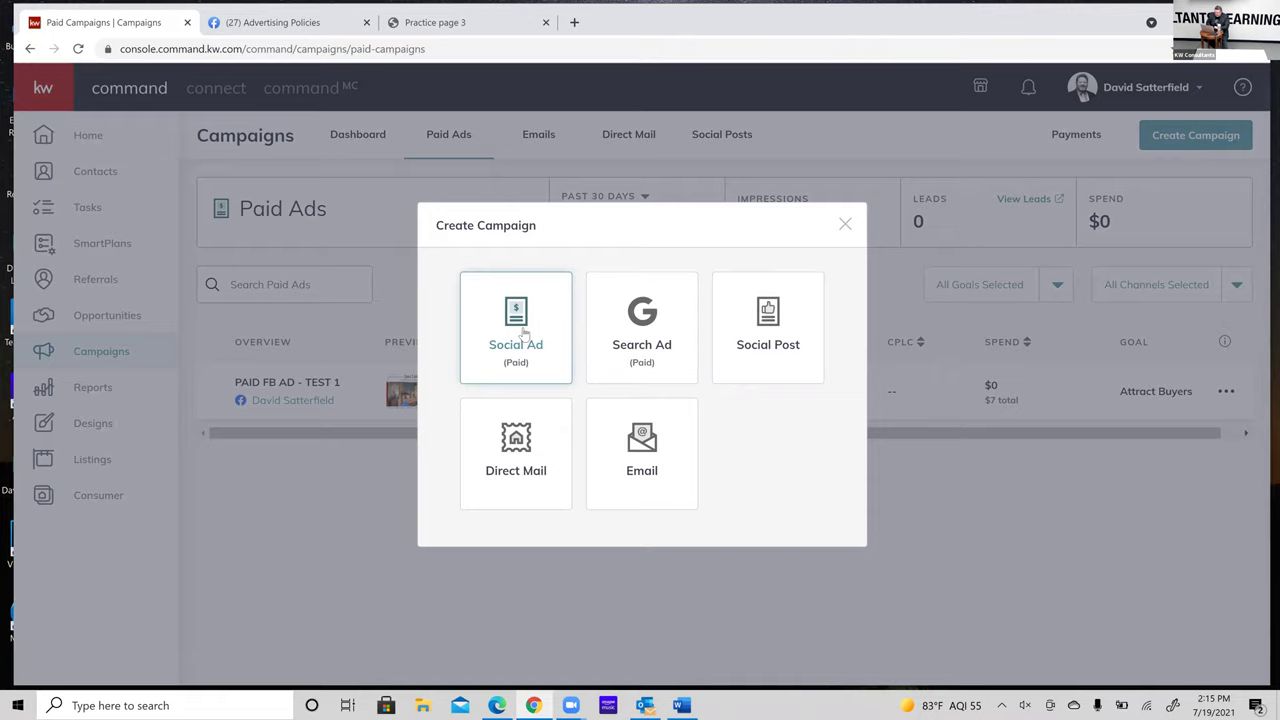
click(523, 338)
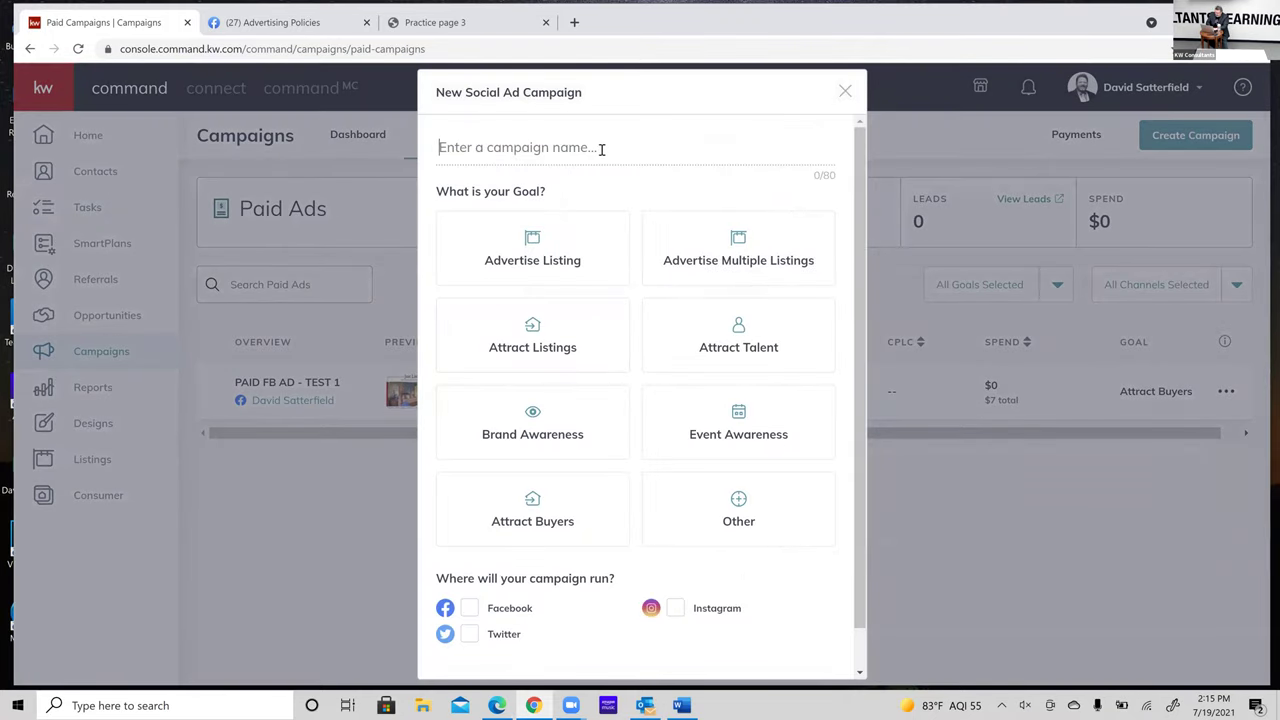
text(Class )
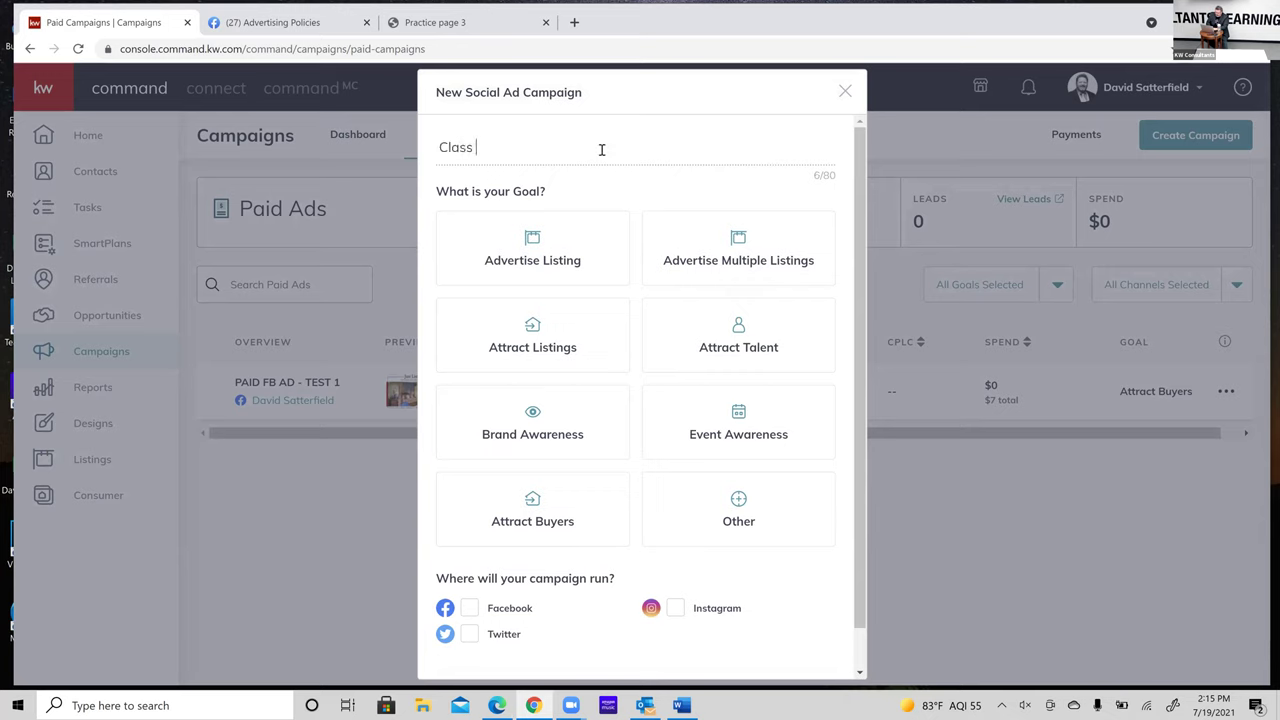
text(Training Ad)
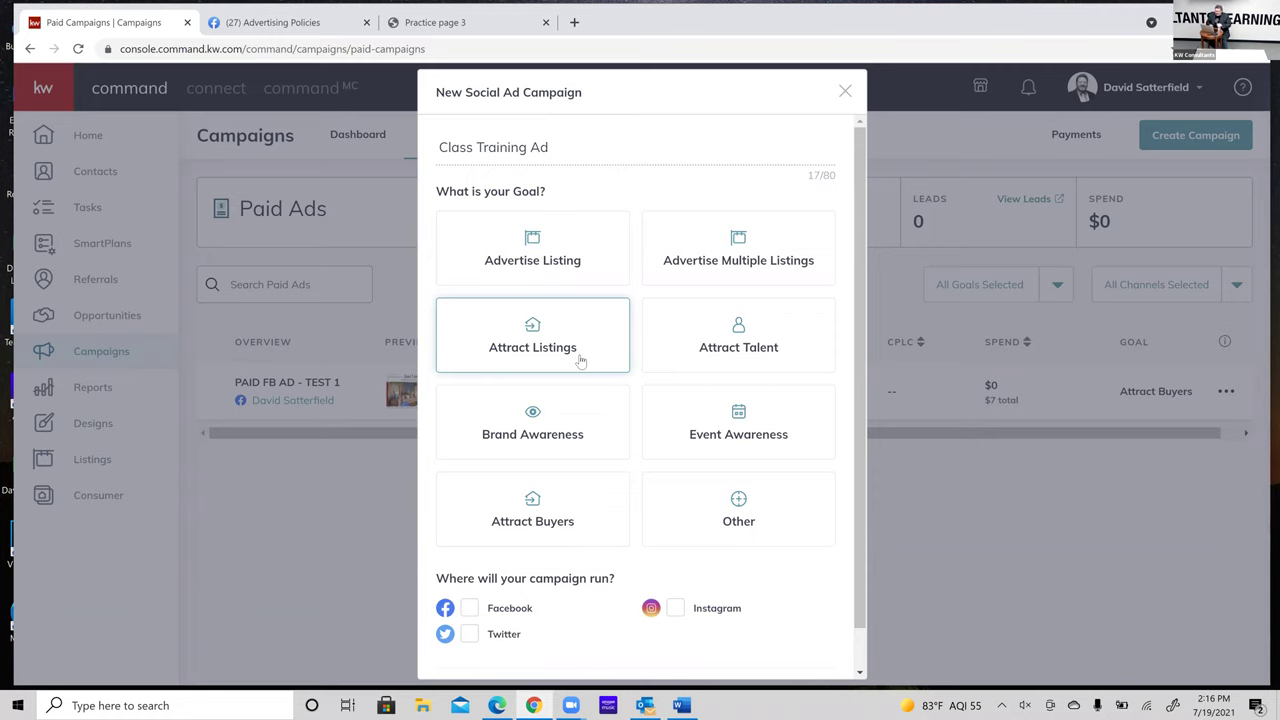
click(552, 508)
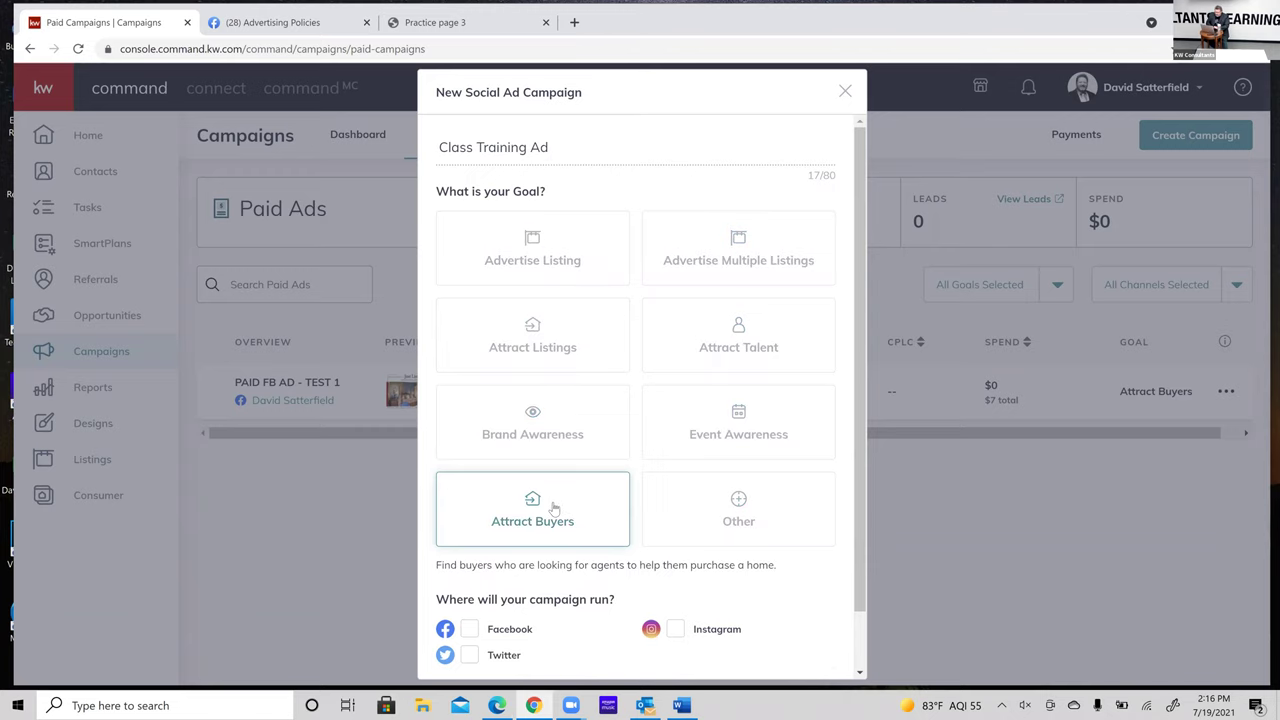
scroll(552, 508, down, 2)
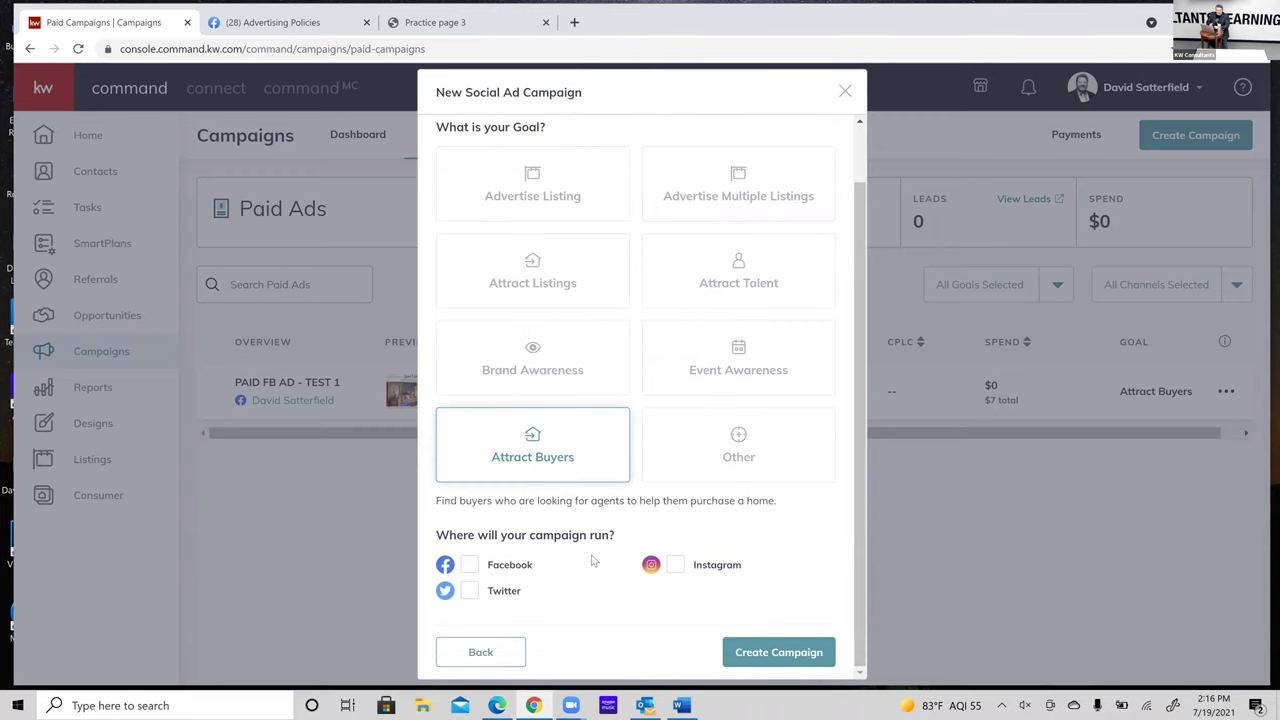
click(474, 562)
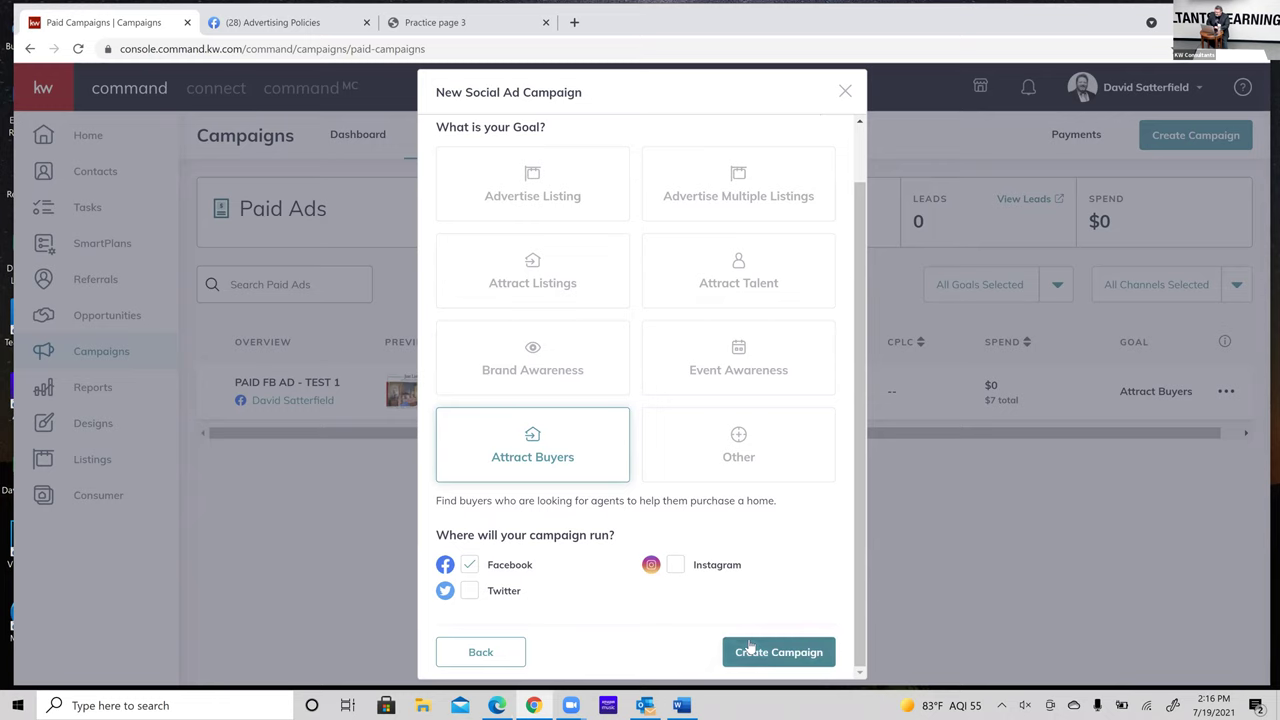
click(779, 652)
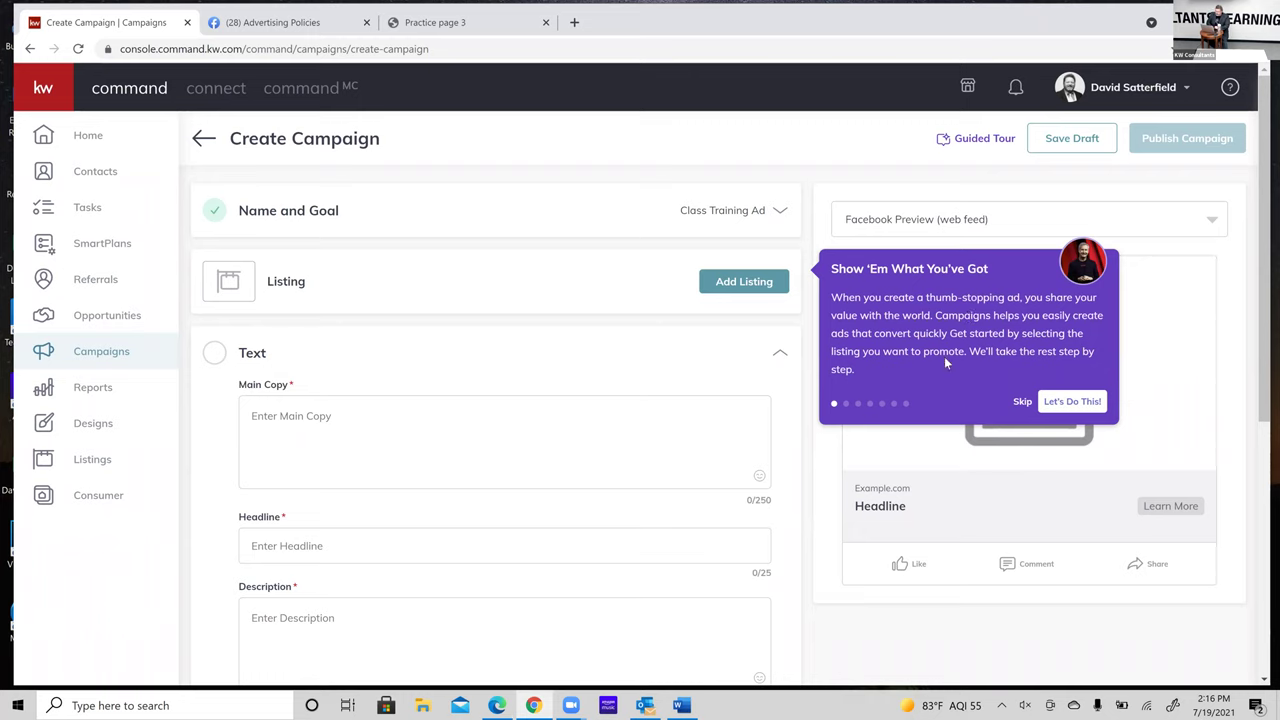
click(1021, 401)
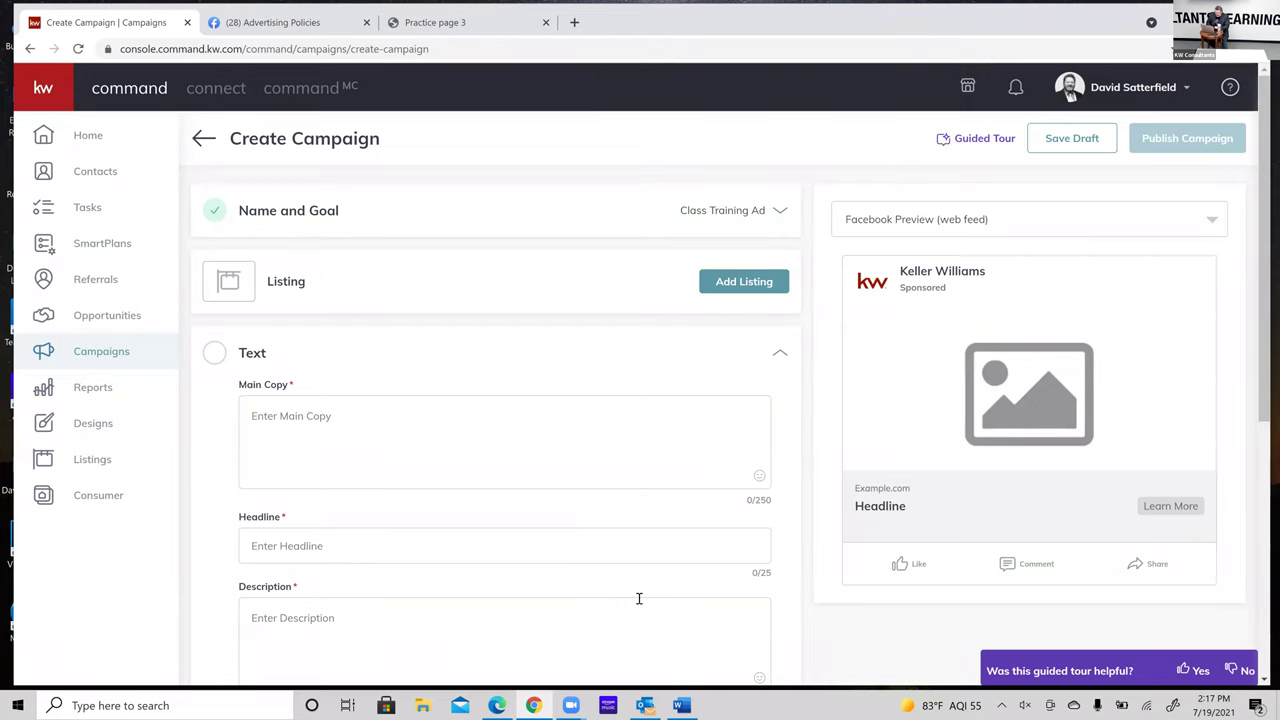
- Copy the three lines starting at "Amazing backyards?" from the Facebook Ads Word document into the ad's Main Copy
click(687, 706)
scroll(484, 402, up, 20)
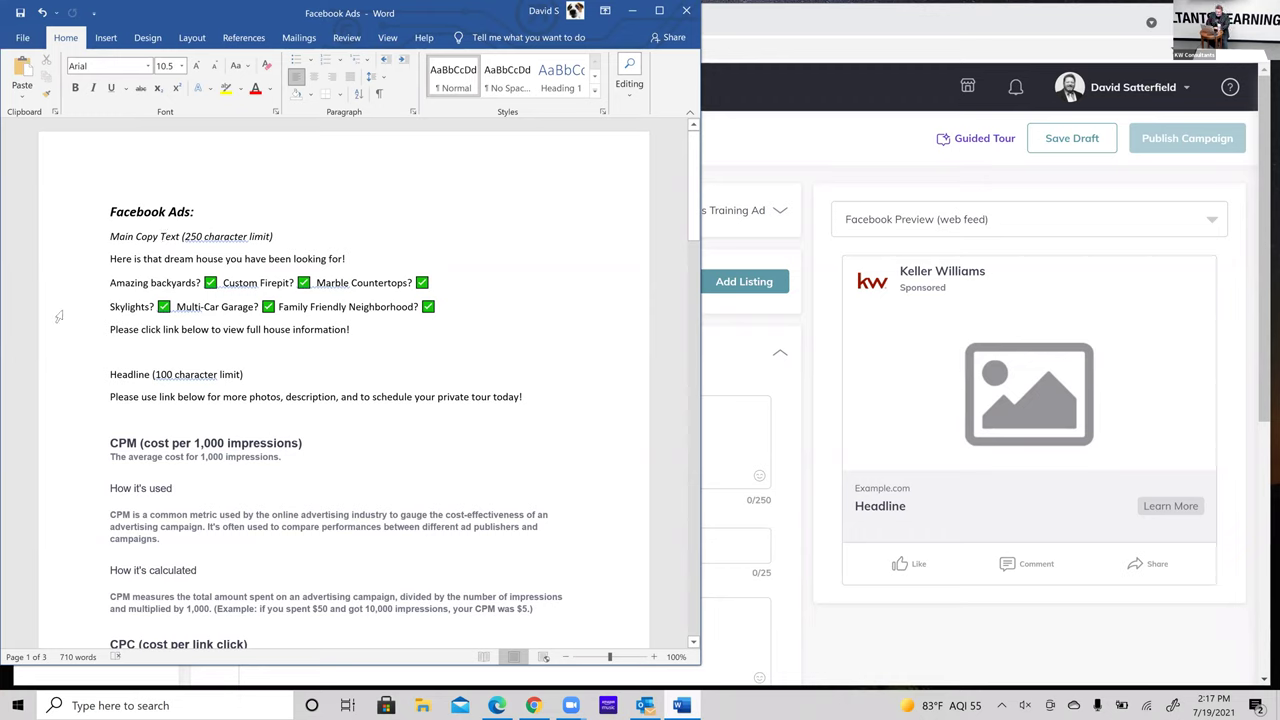
drag(105, 283, 358, 329)
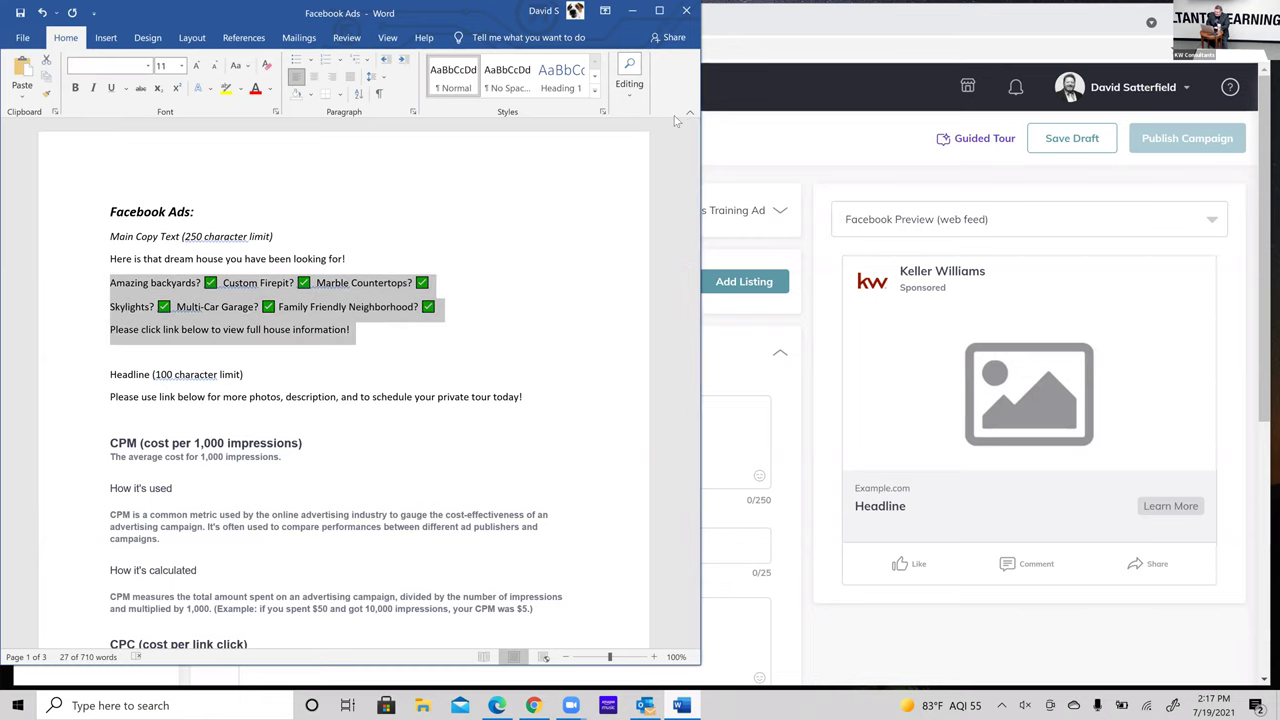
key(alt+Tab)
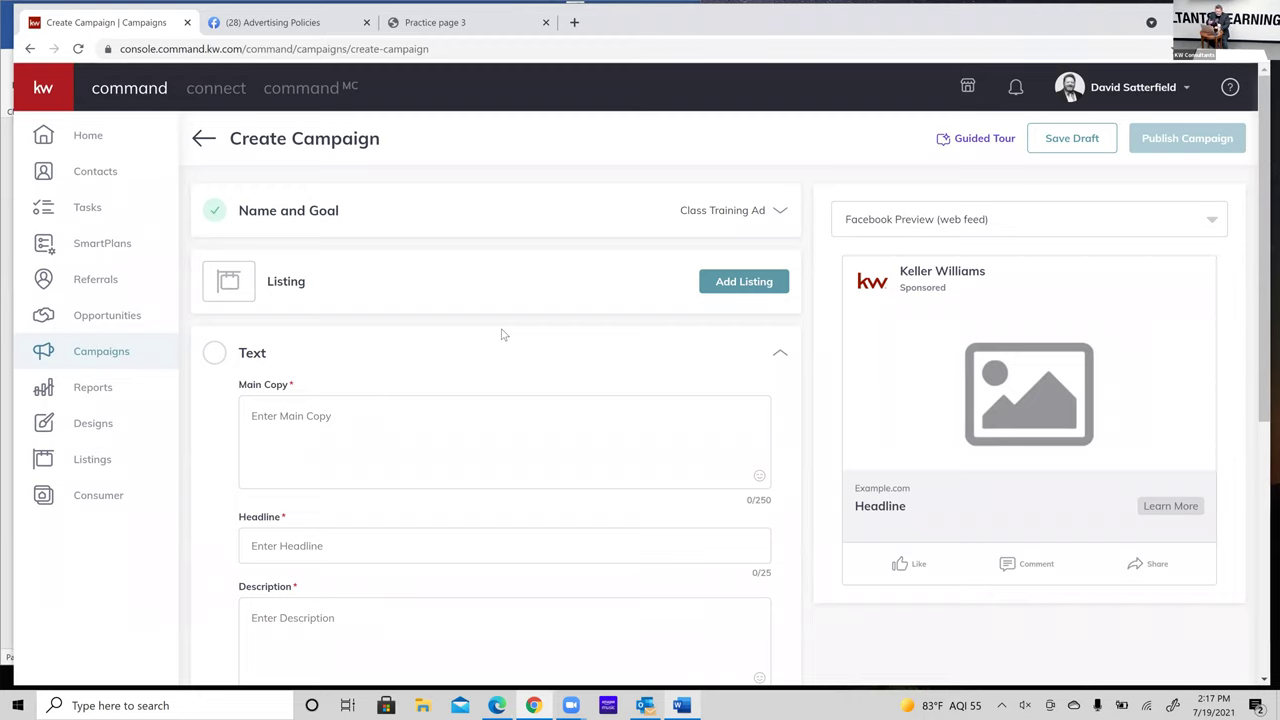
double_click(216, 353)
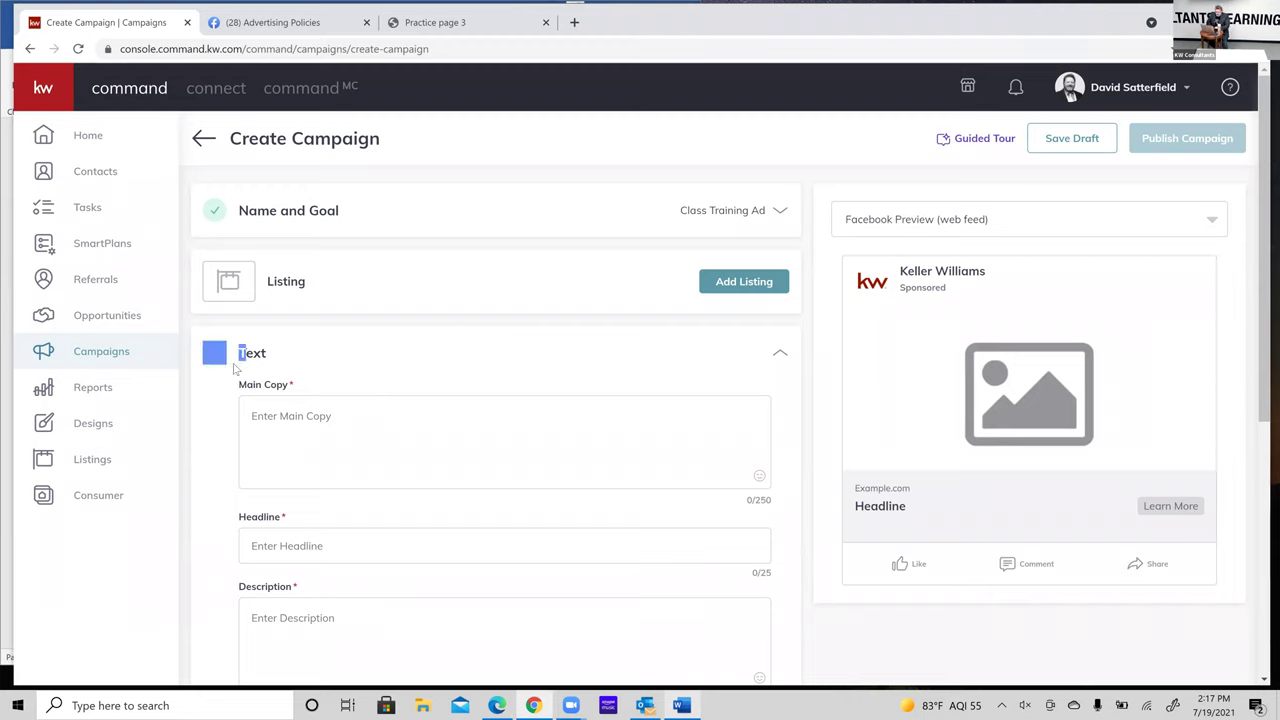
click(786, 352)
click(330, 417)
key(ctrl+v)
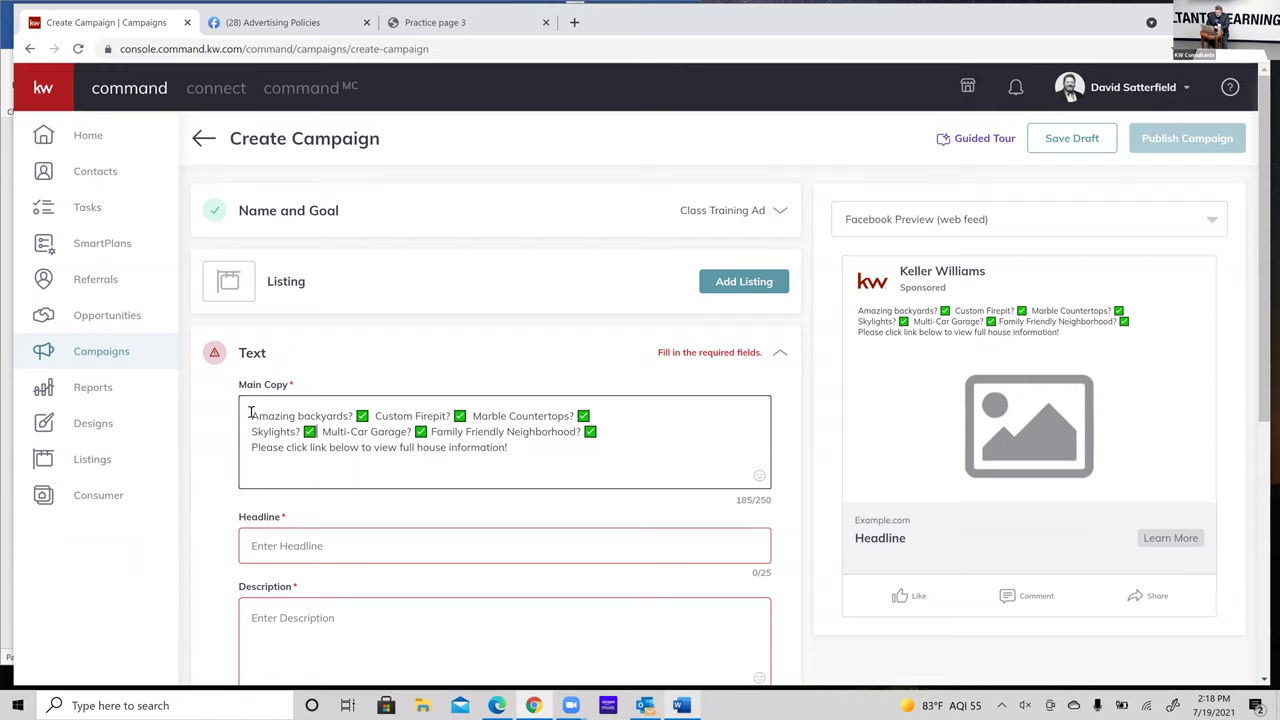
- Add the line "This could be the one you were dreaming of!" above the existing text in the ad's Main Copy
text(This coul)
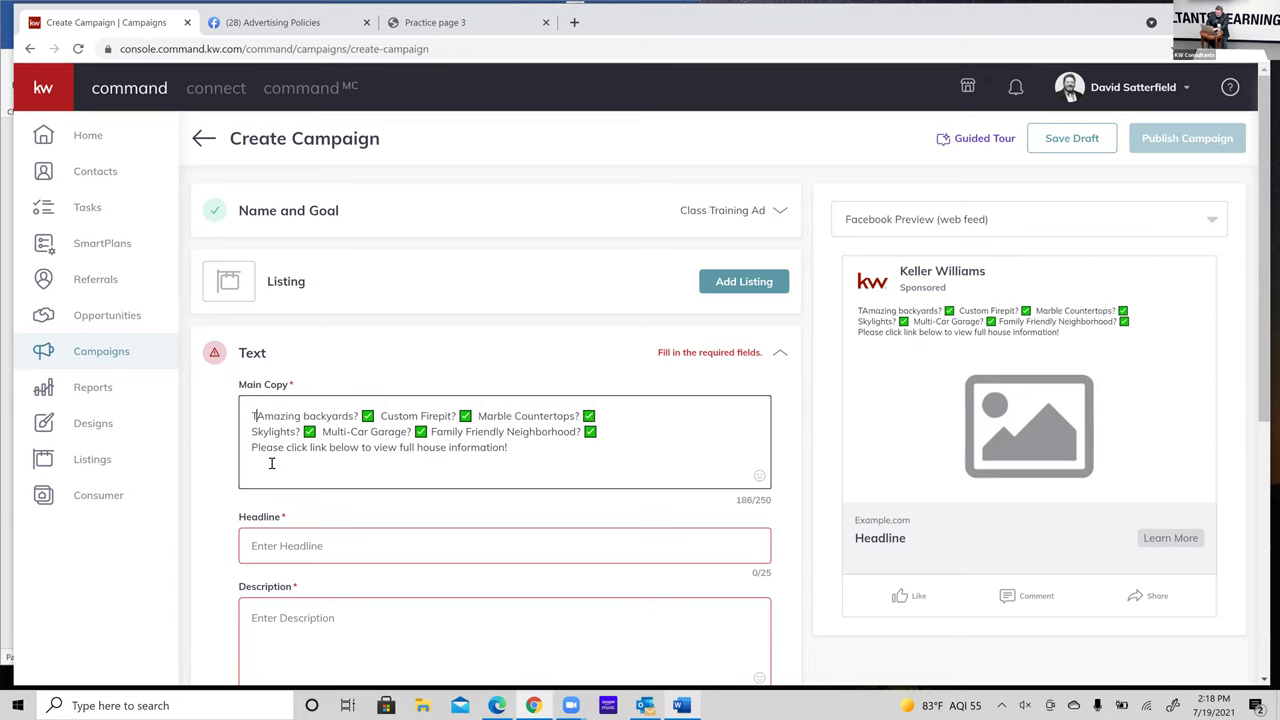
text(d be the )
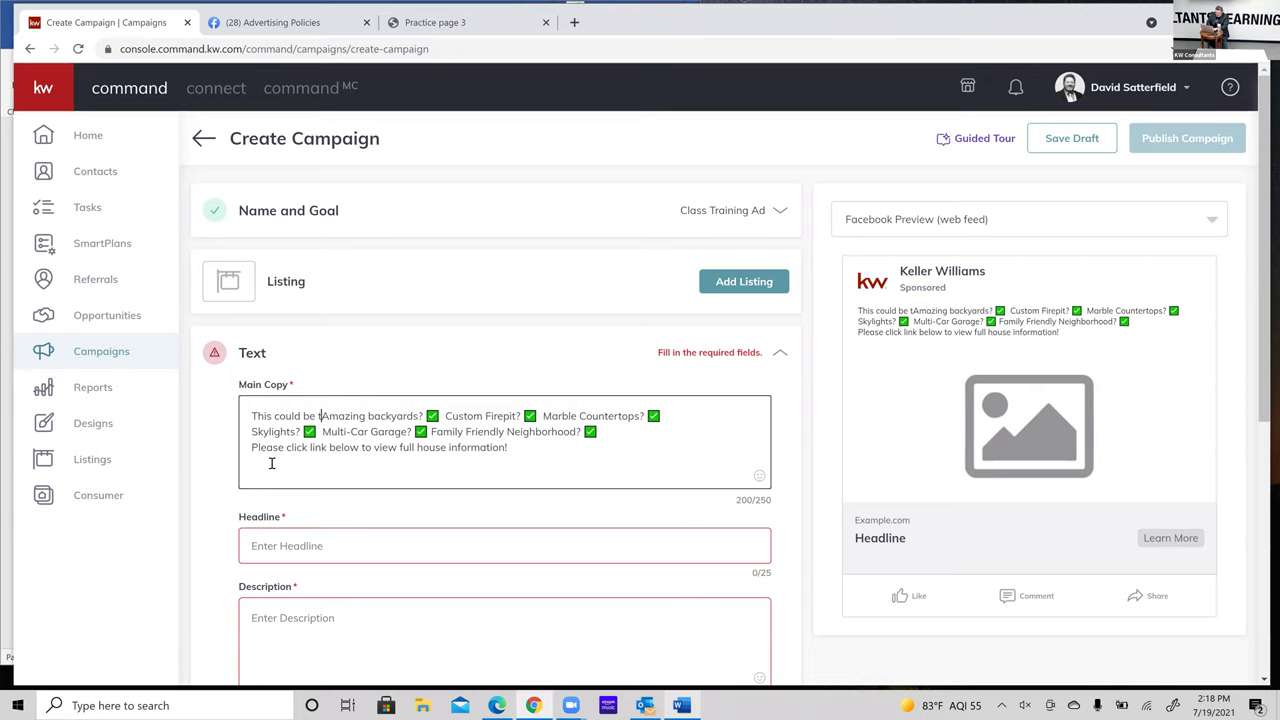
text(one you were d)
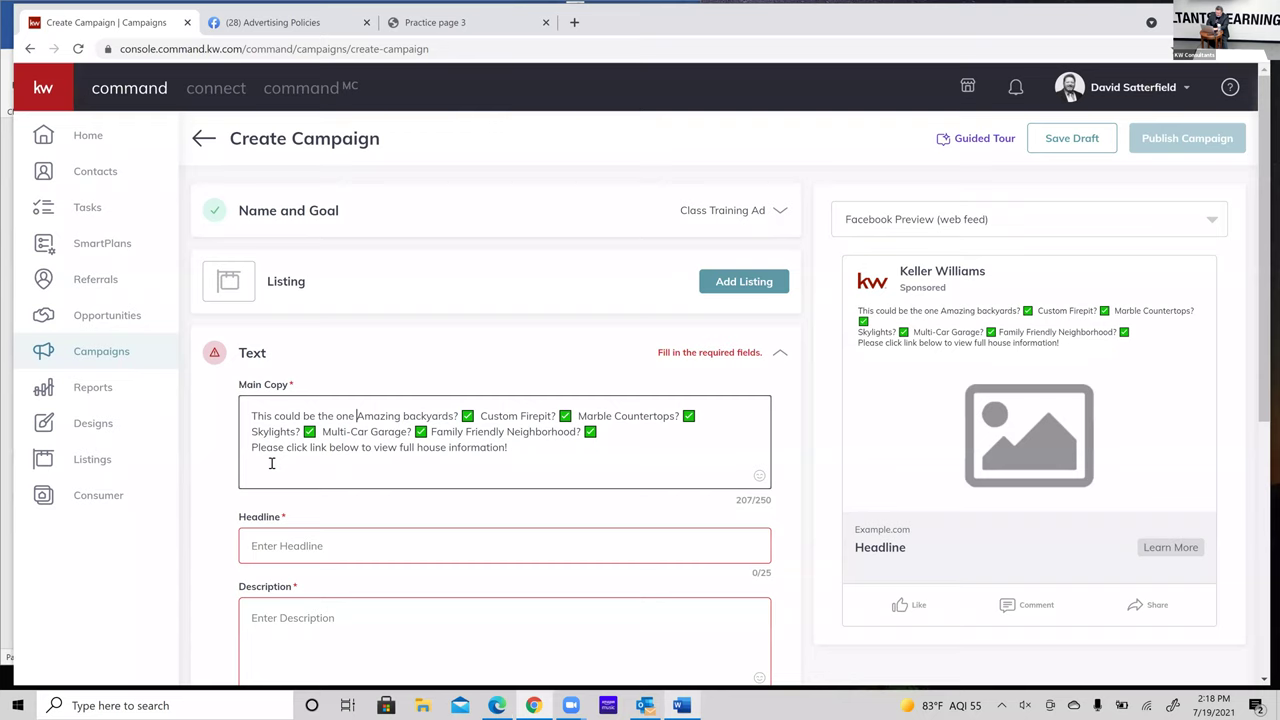
text(reaming o)
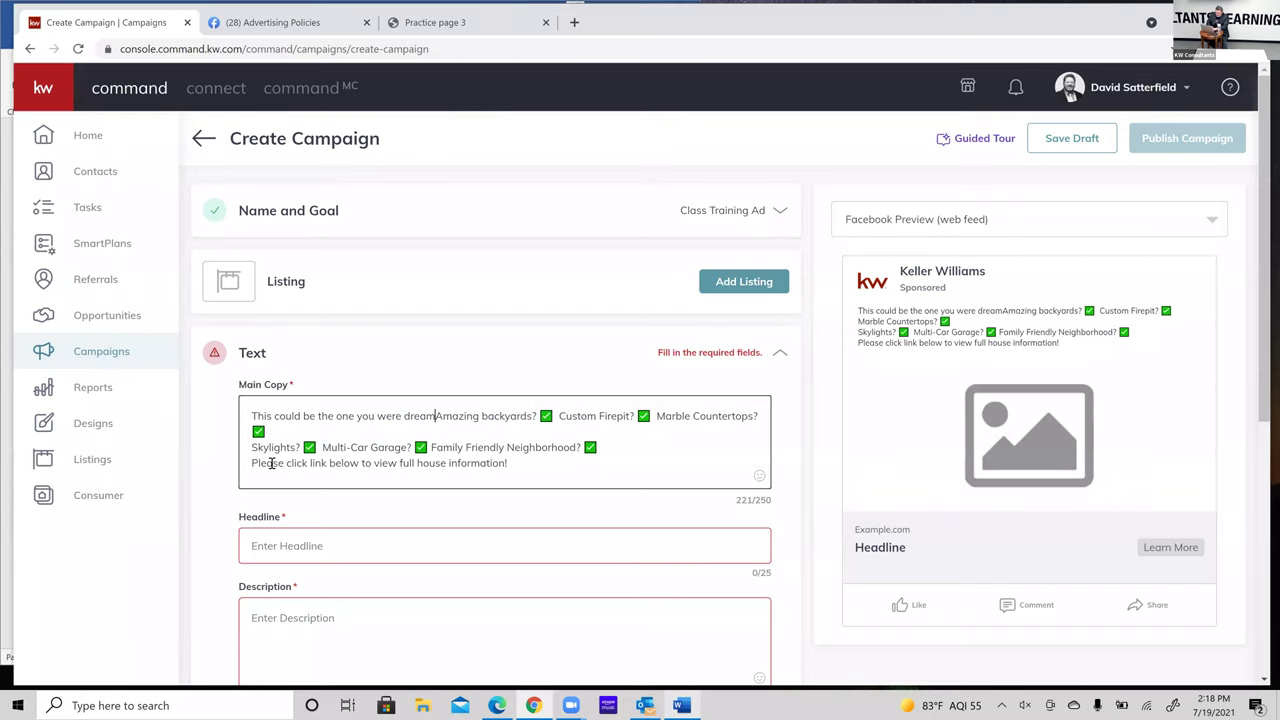
text(fAmazing)
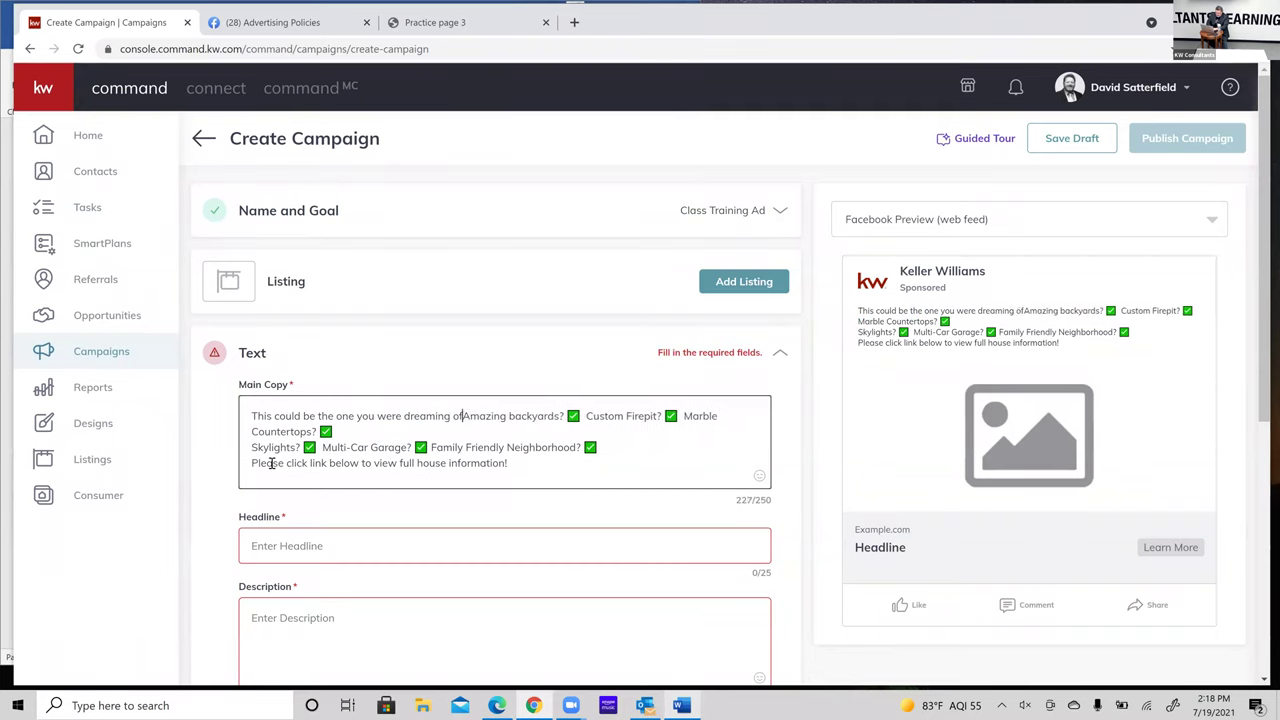
key(Return)
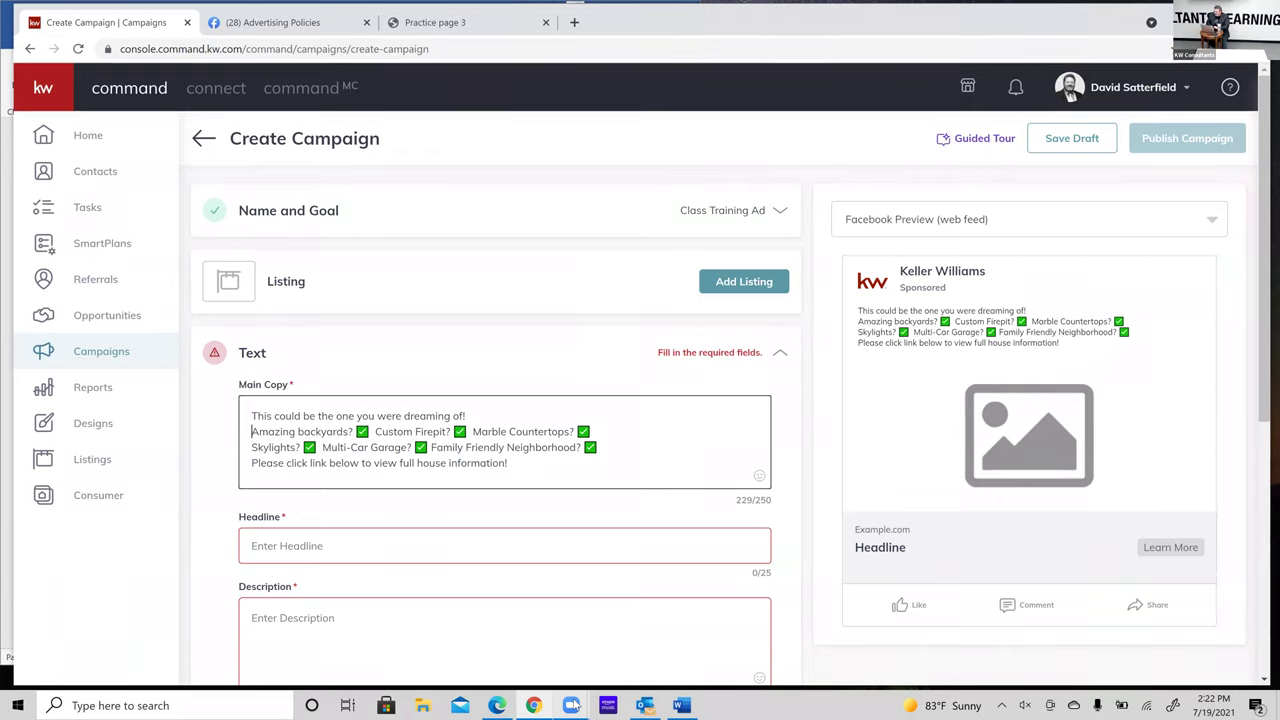
- Review the Practice page 3 property landing page and the Facebook Advertising Policies page, and return to the campaign form
click(467, 22)
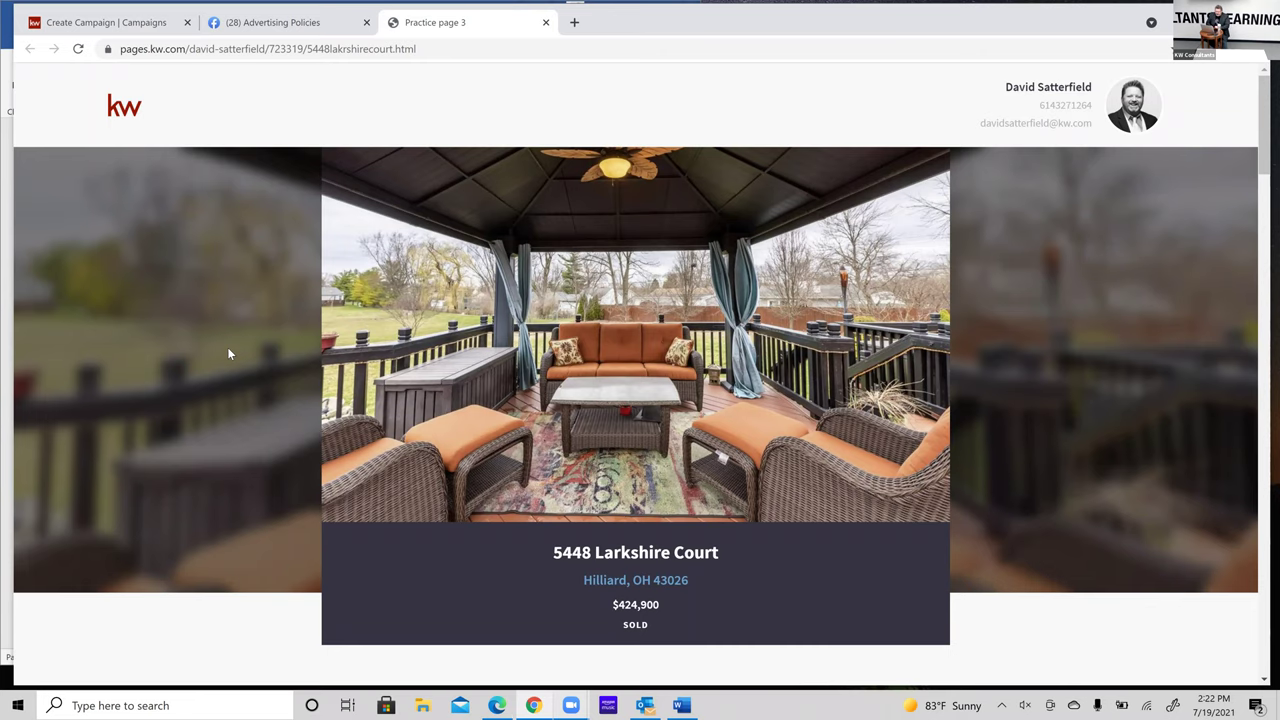
scroll(228, 353, down, 5)
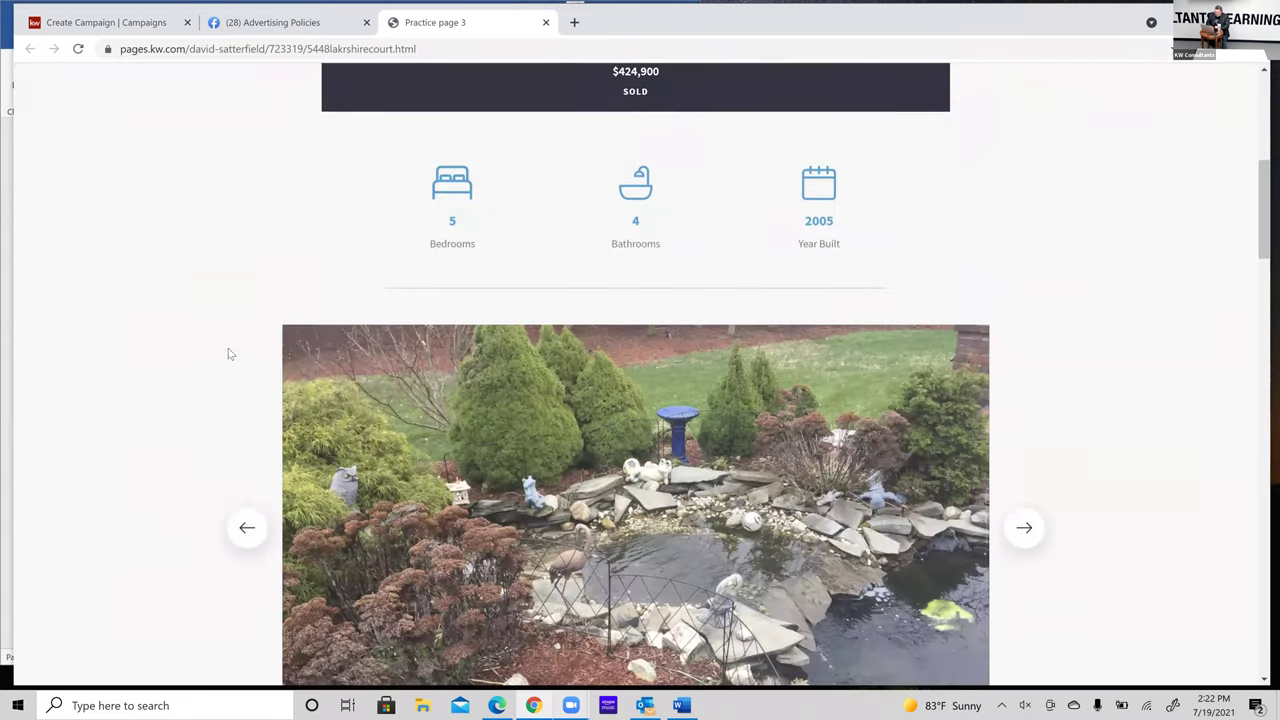
scroll(228, 353, down, 15)
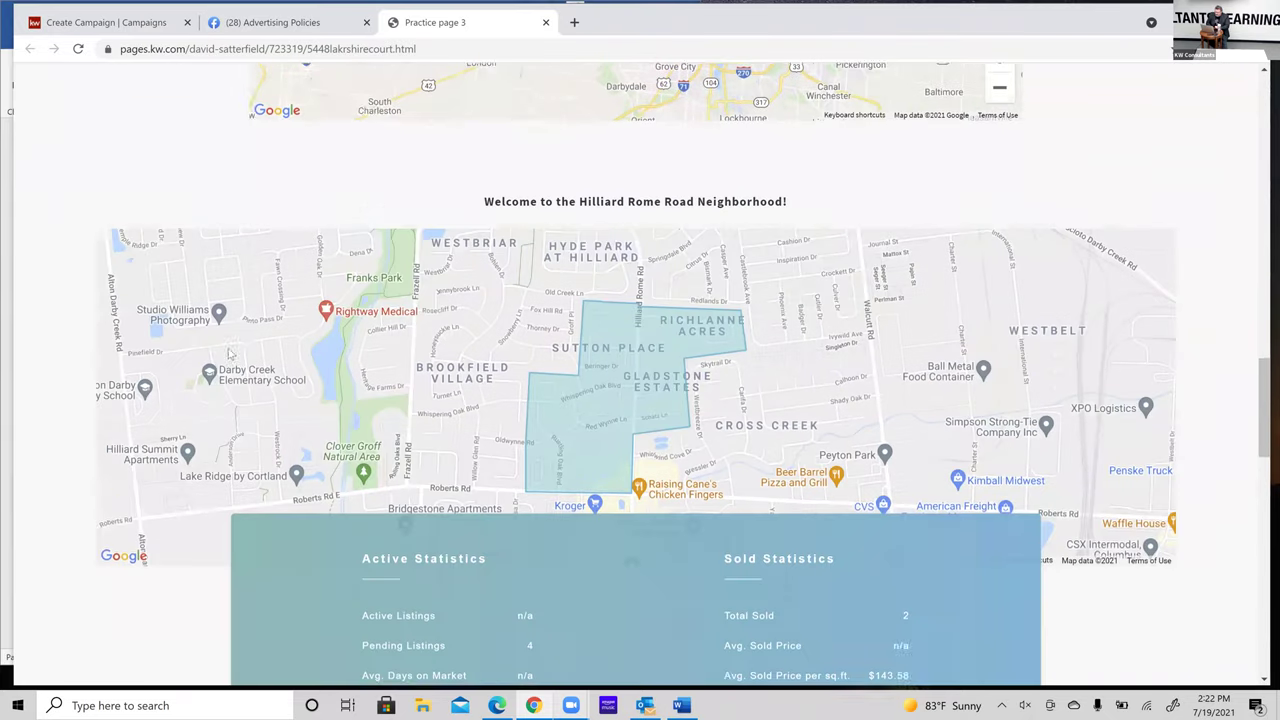
scroll(228, 353, down, 8)
scroll(228, 353, up, 1)
scroll(228, 353, down, 5)
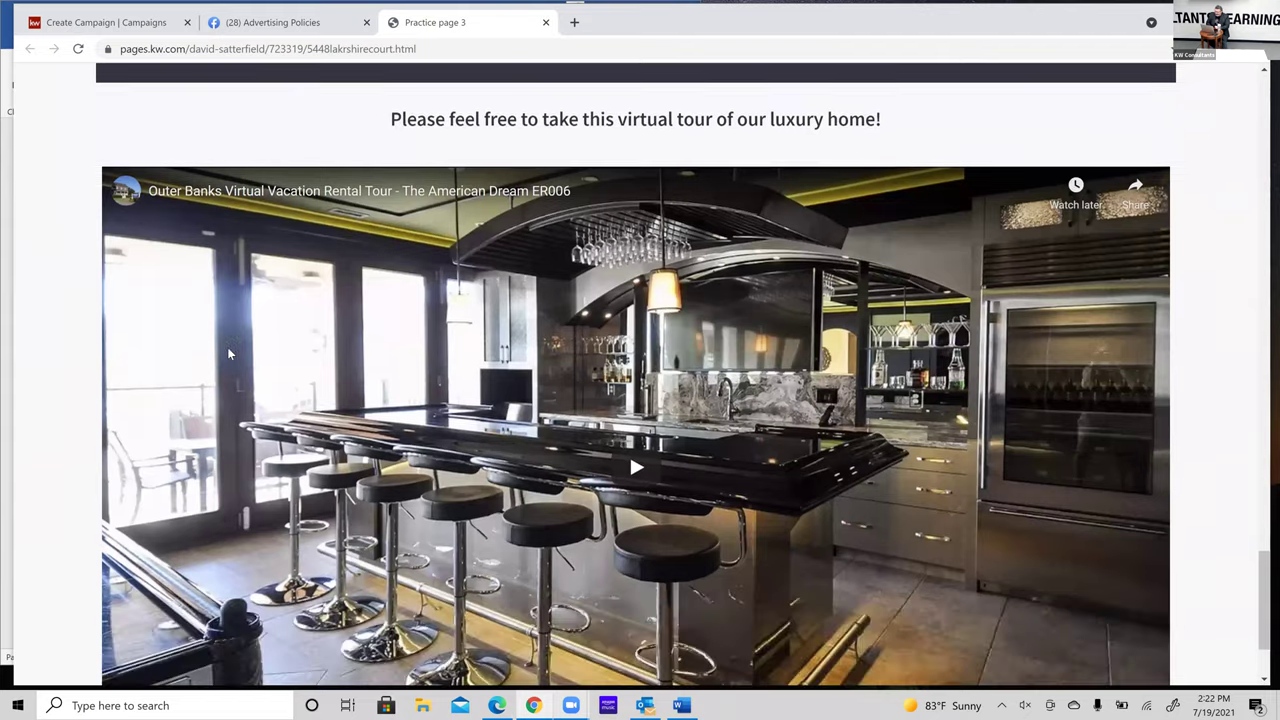
scroll(228, 353, up, 10)
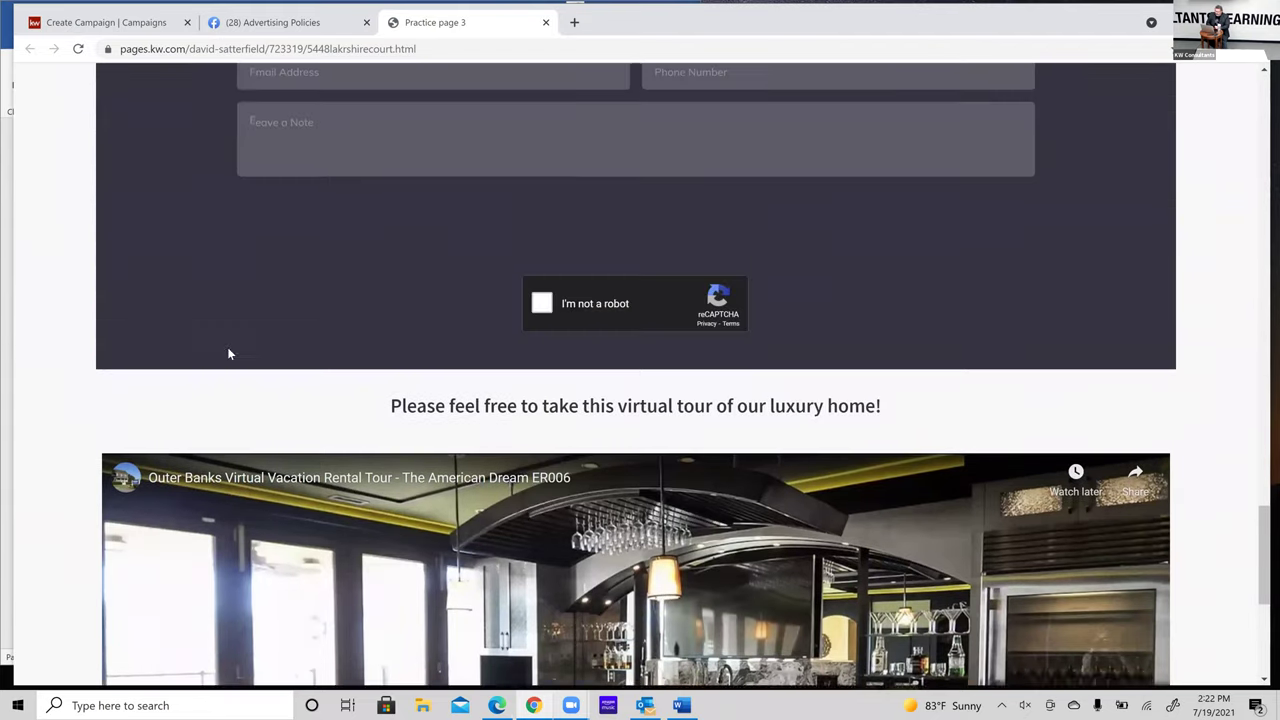
scroll(228, 353, up, 10)
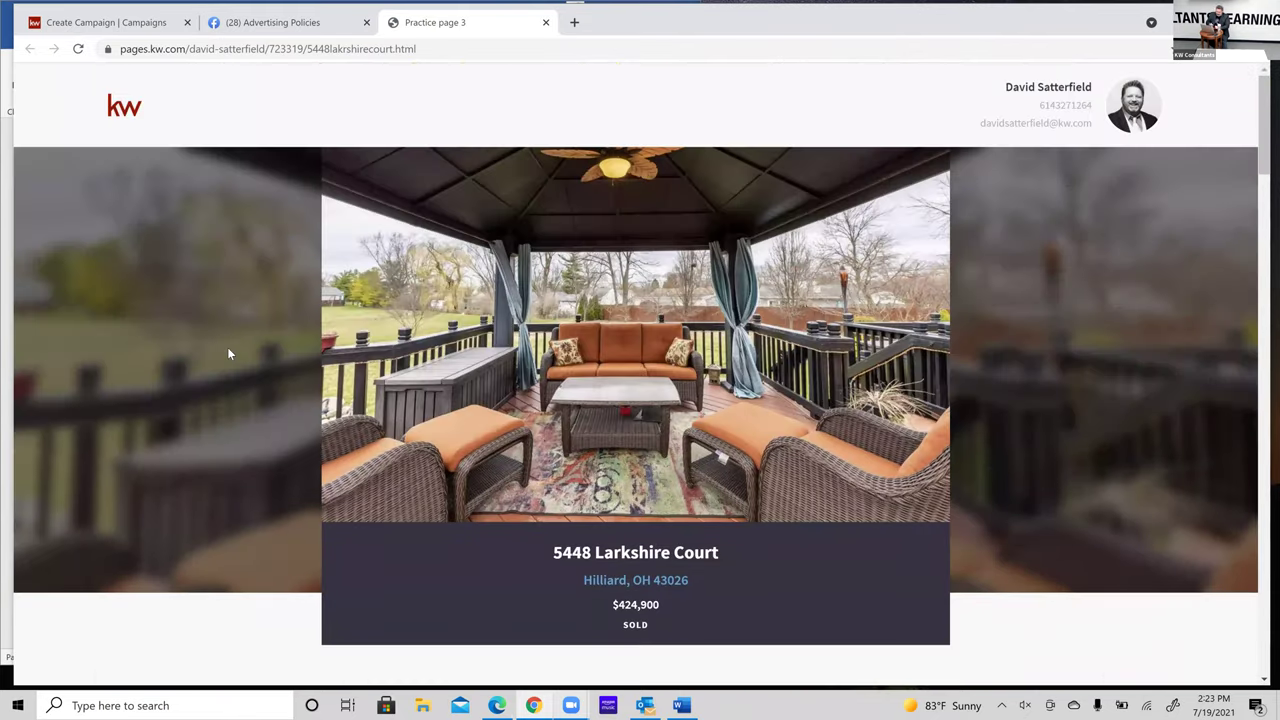
click(305, 24)
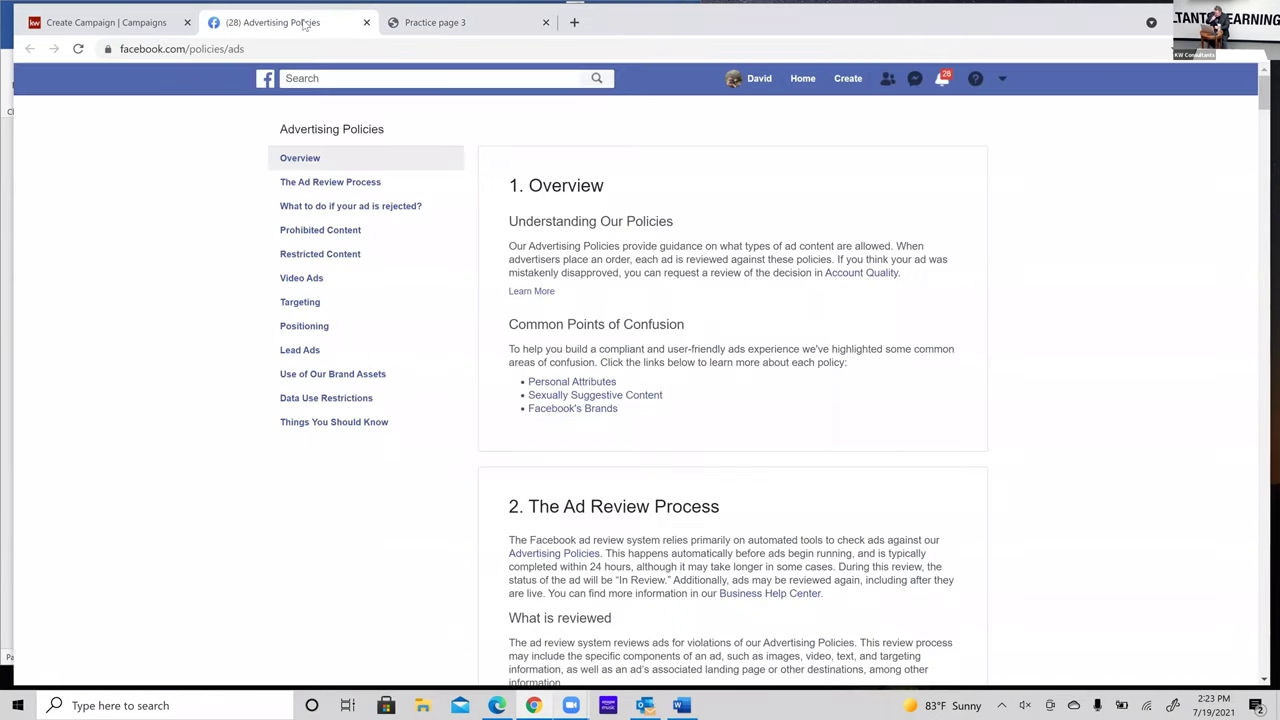
click(153, 24)
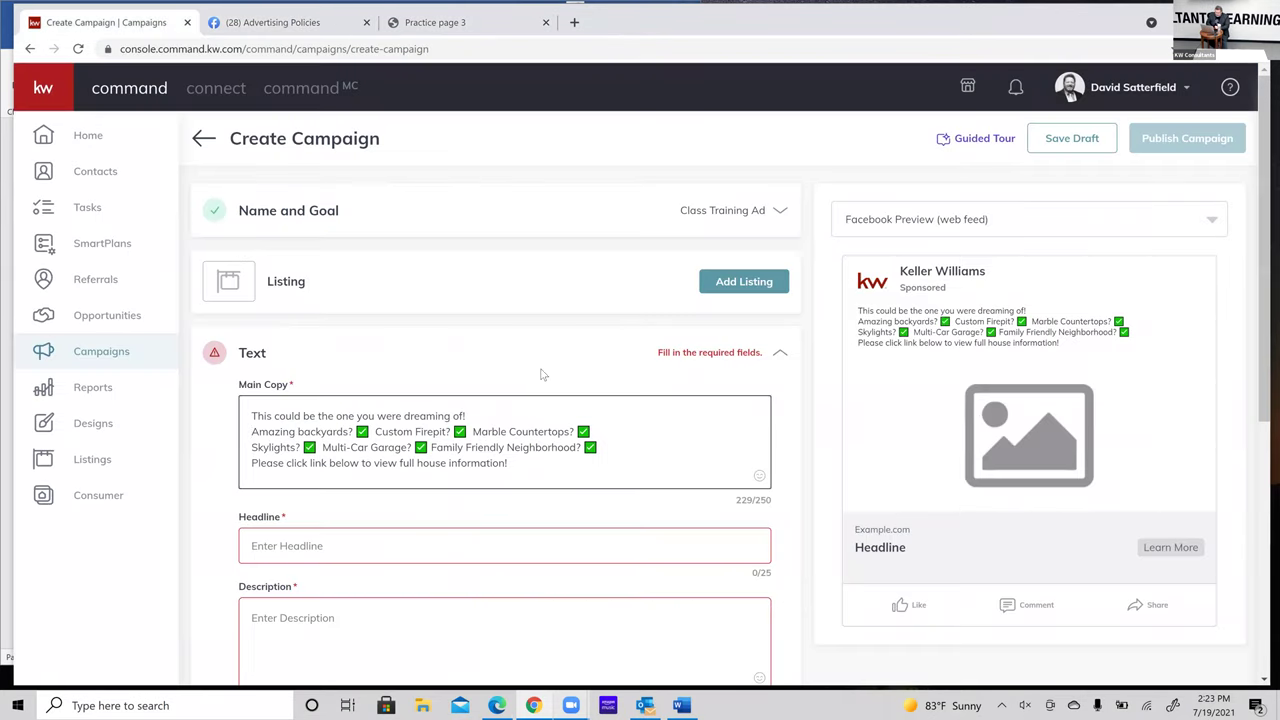
- Try to reuse the Word document's "Please use link below for more photos" sentence as the ad's Headline, and clear the field
scroll(540, 371, down, 2)
click(393, 371)
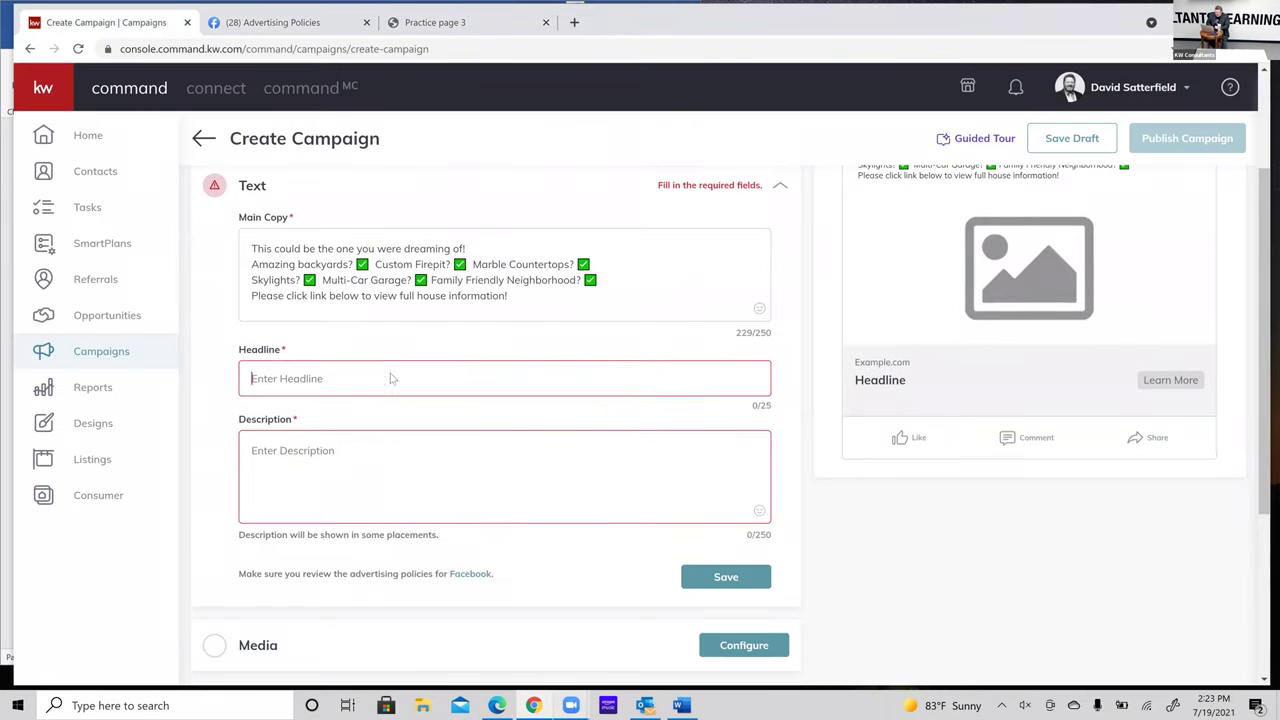
click(681, 705)
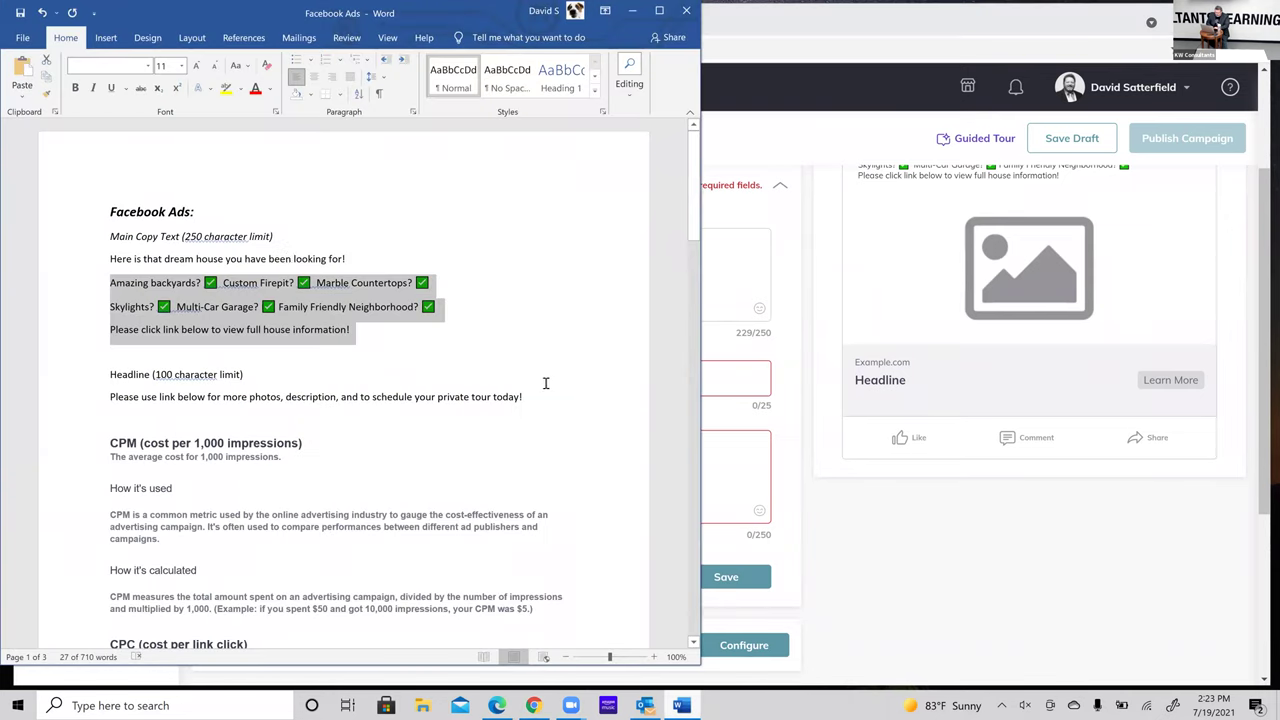
drag(510, 395, 112, 400)
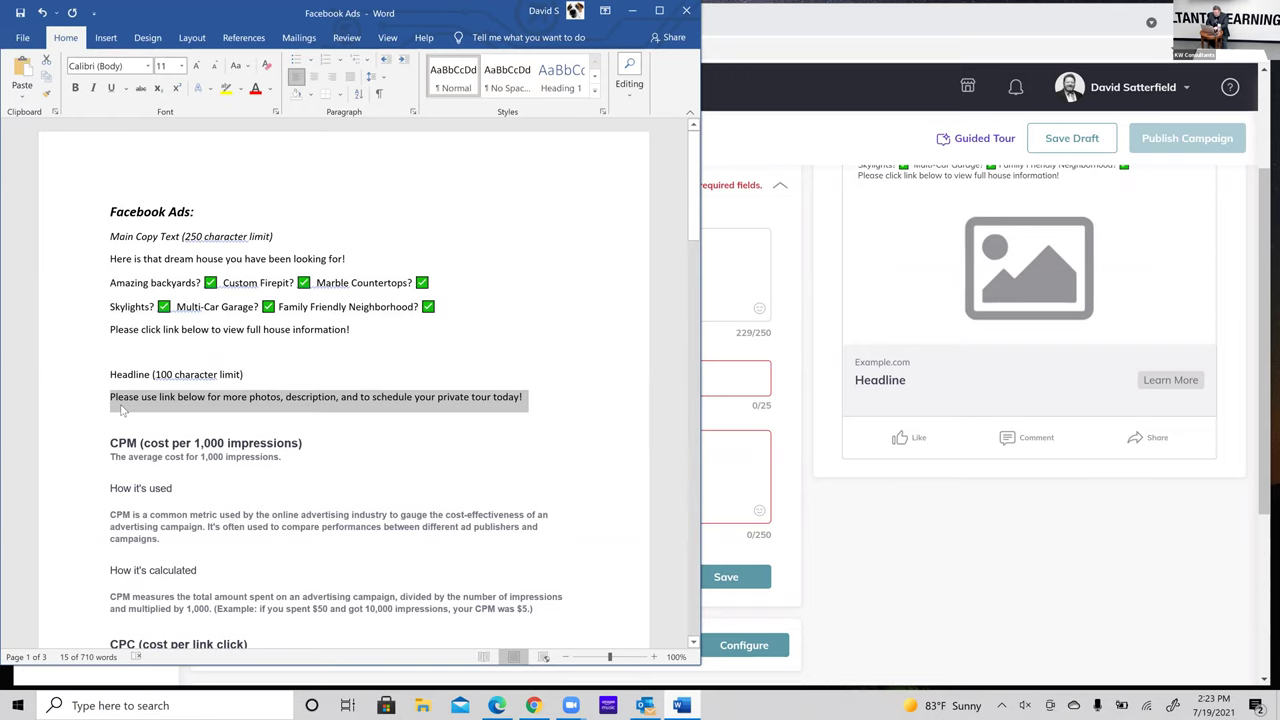
click(788, 283)
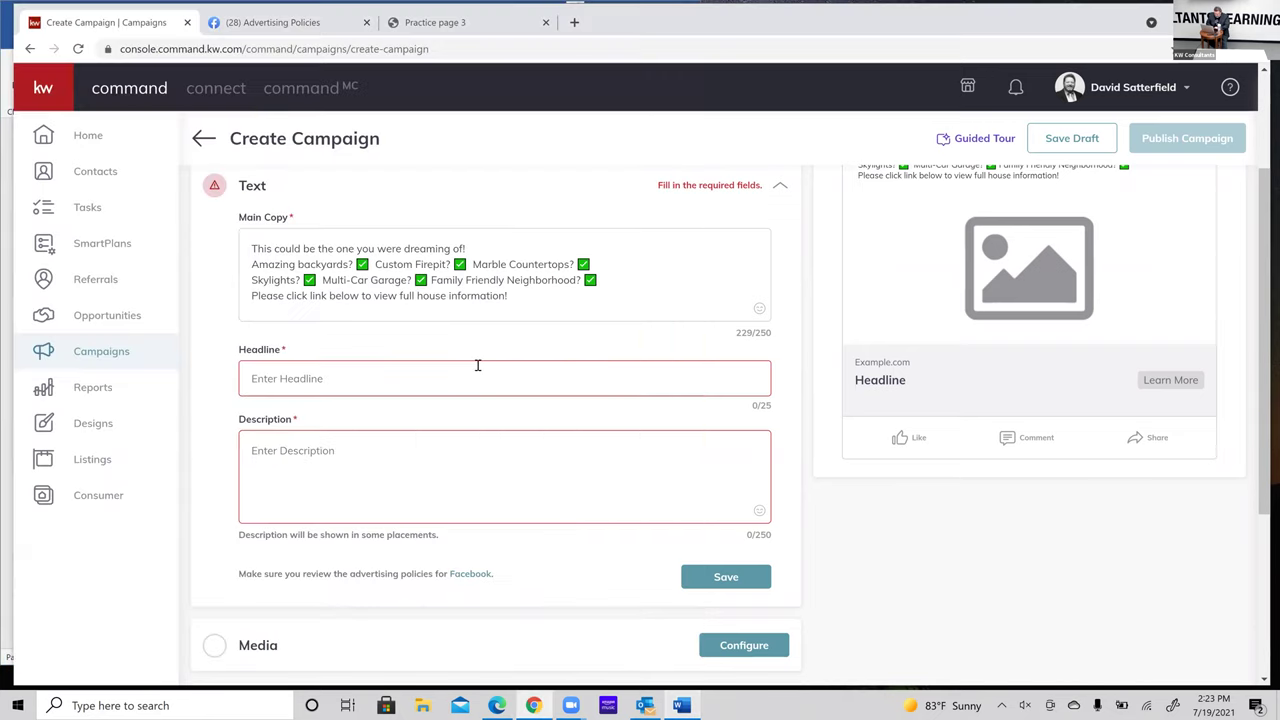
click(445, 376)
text(Please use link below for)
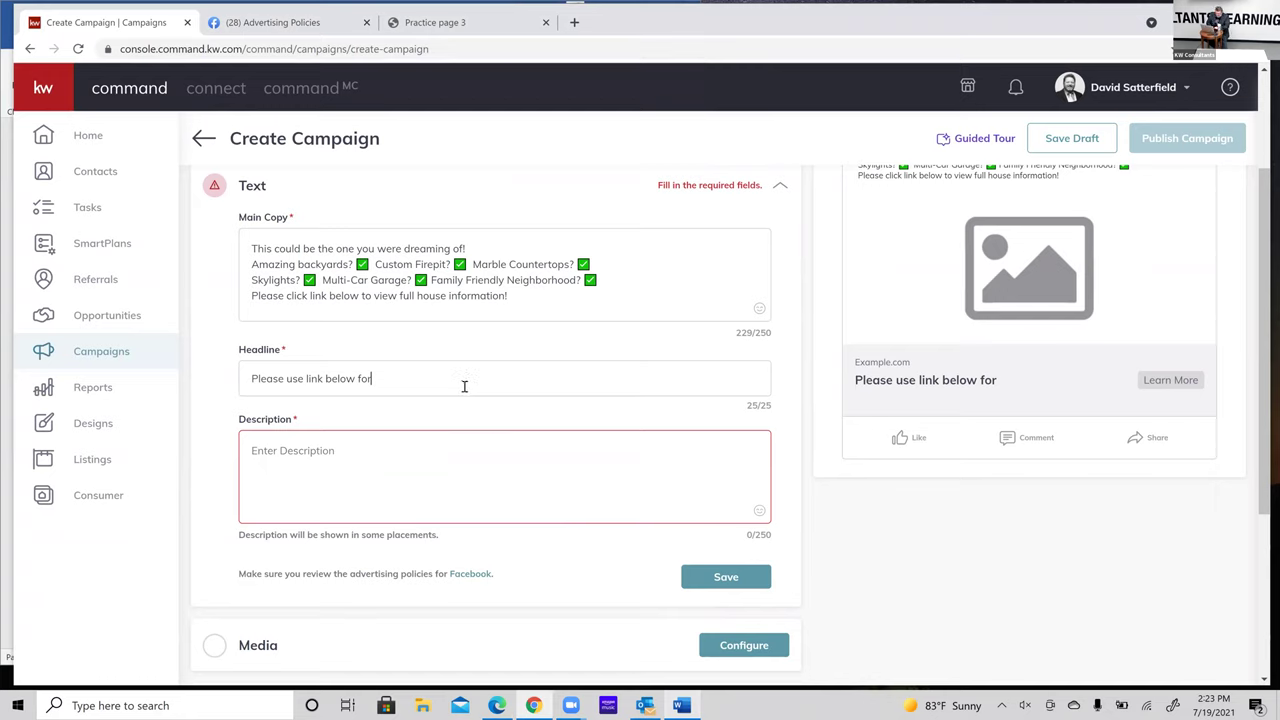
key(BackSpace)
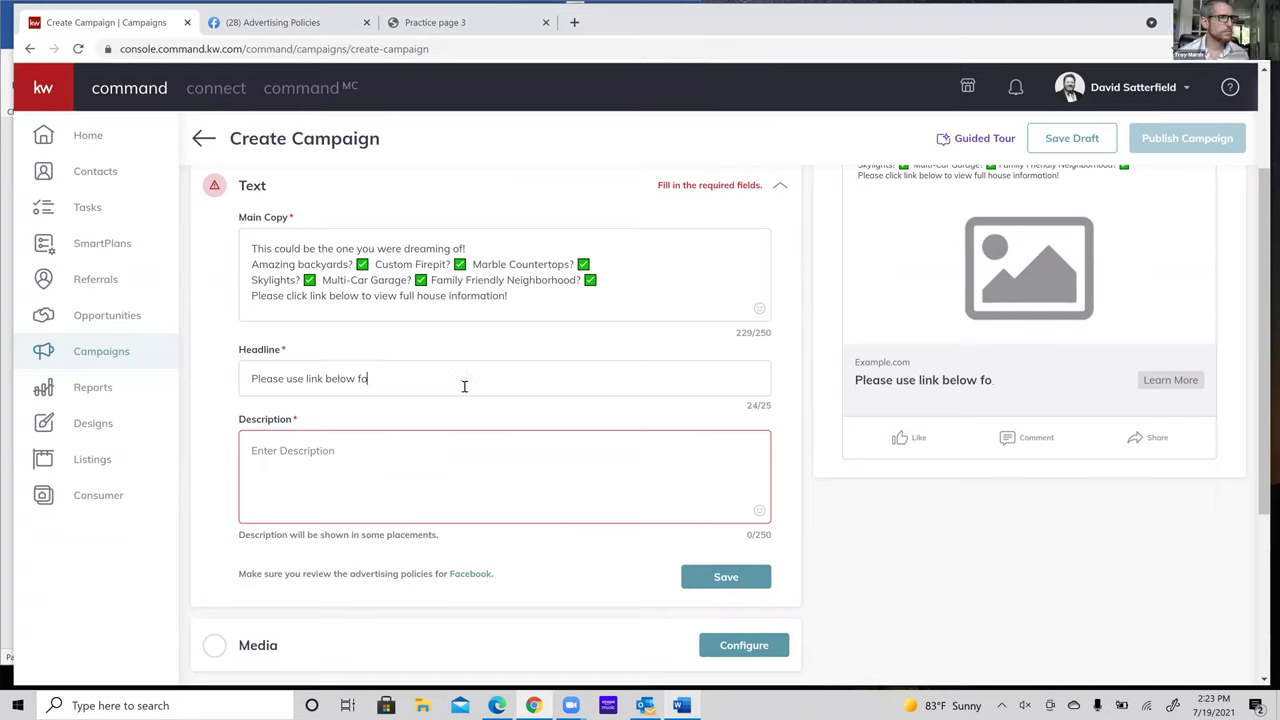
key(ctrl+a)
key(BackSpace)
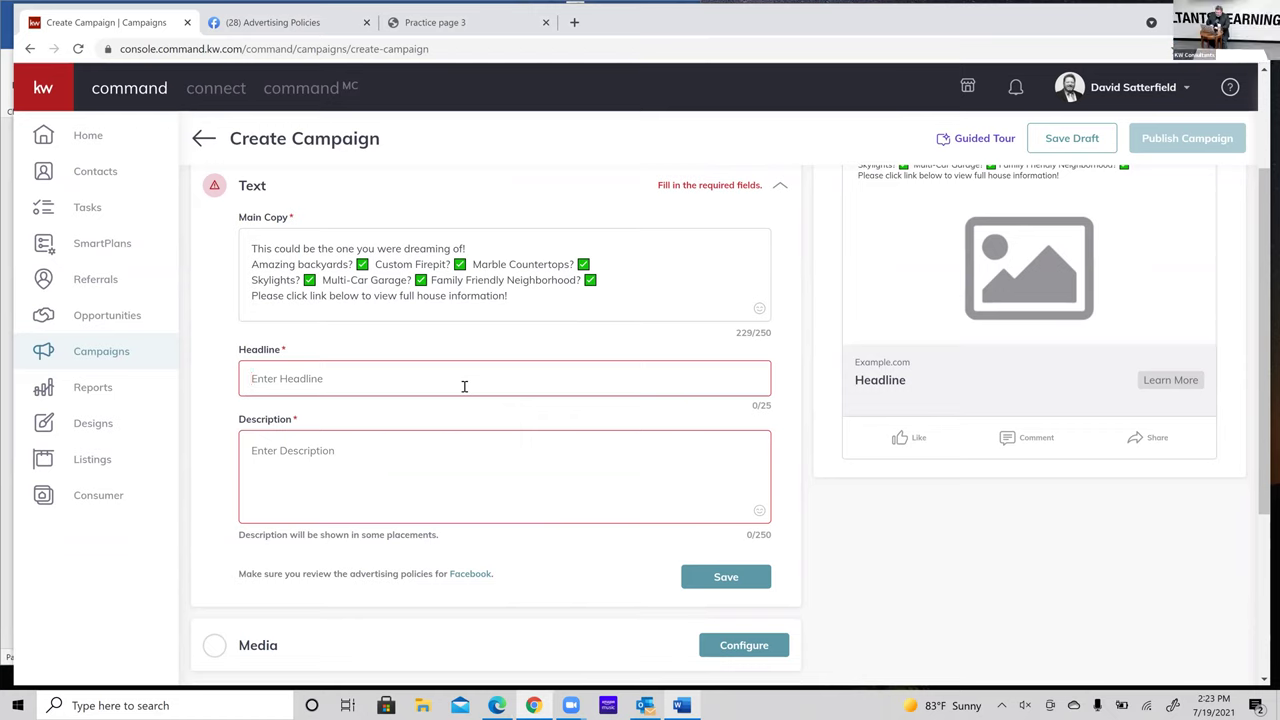
- Set the ad's Headline to "Please view using link"
text(Please use link below to)
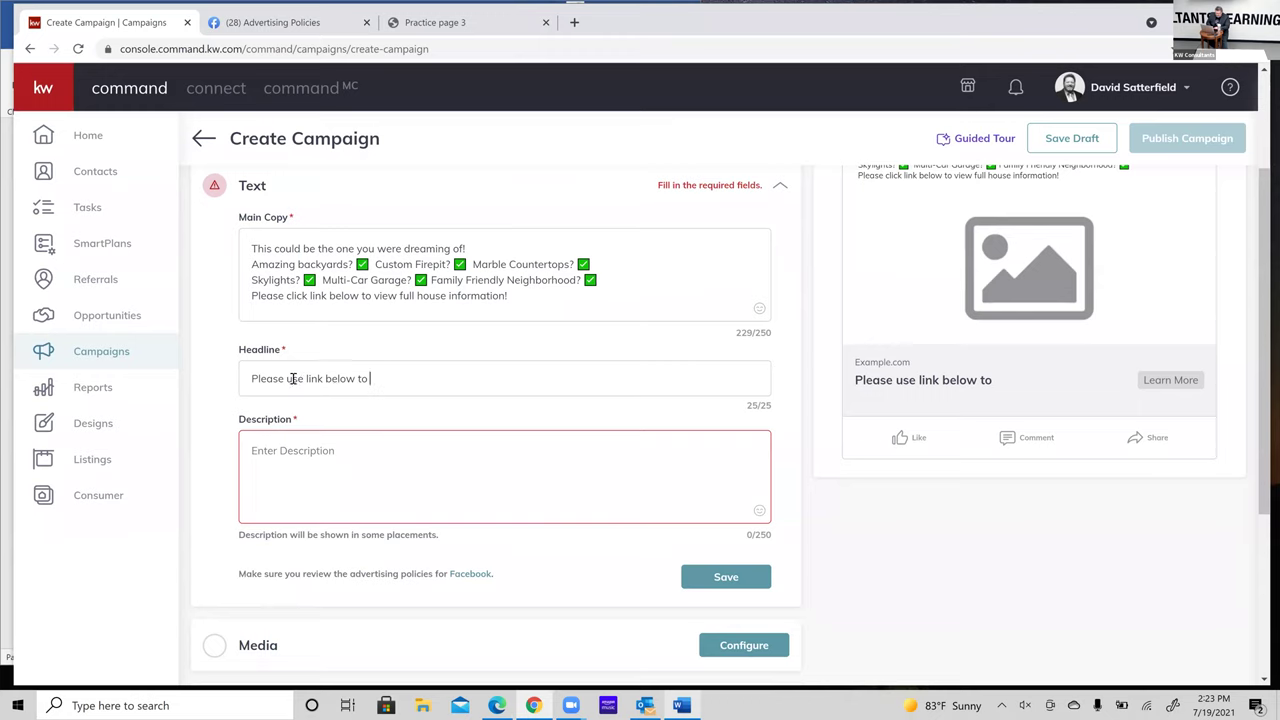
drag(287, 378, 457, 377)
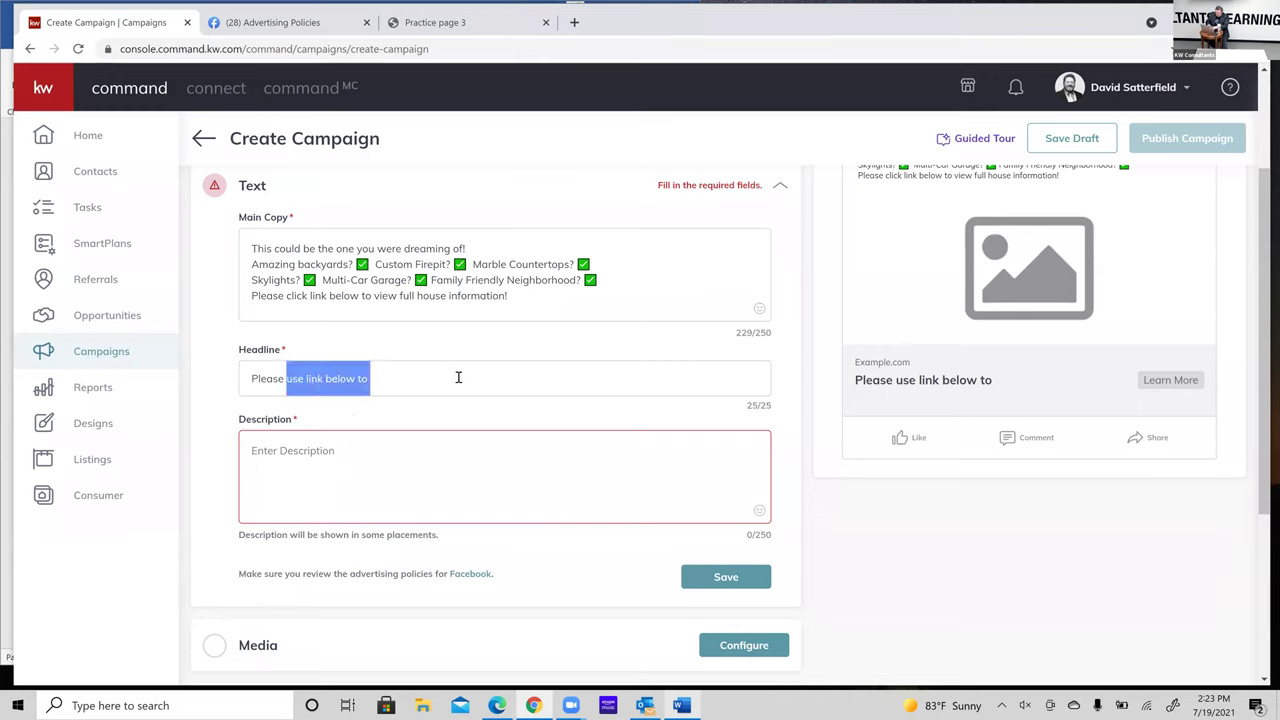
text(view using link)
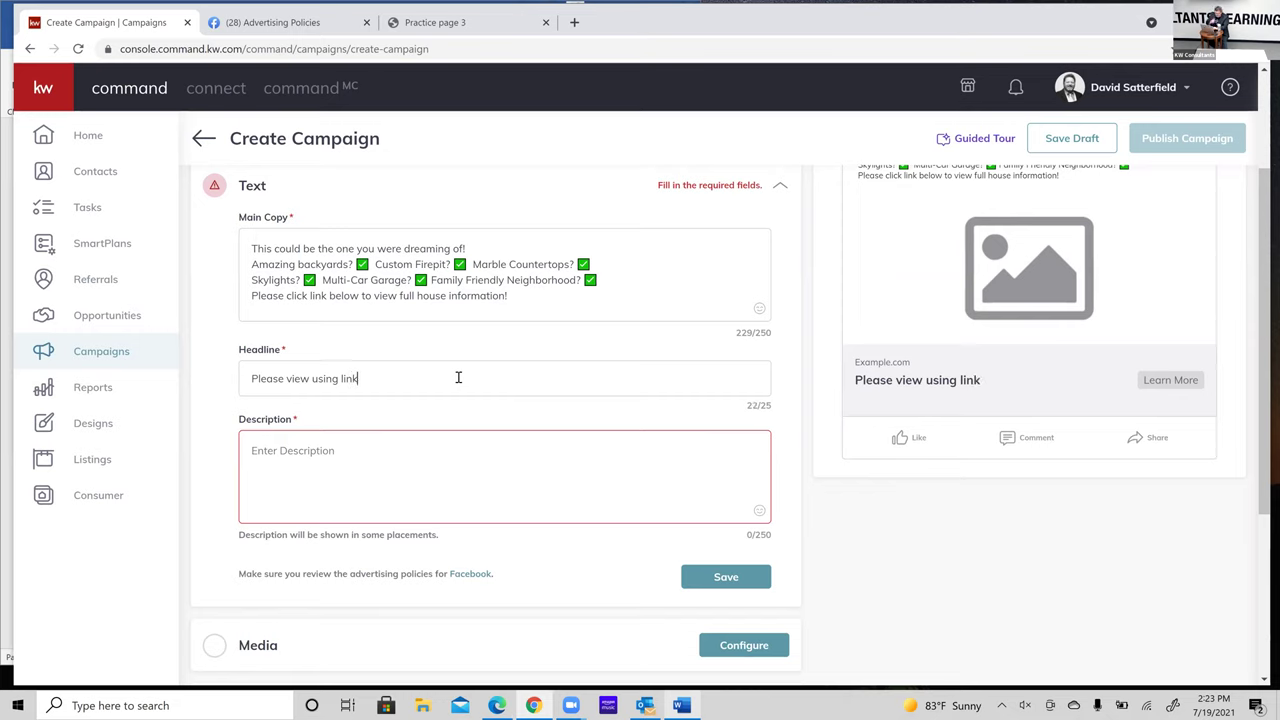
click(354, 466)
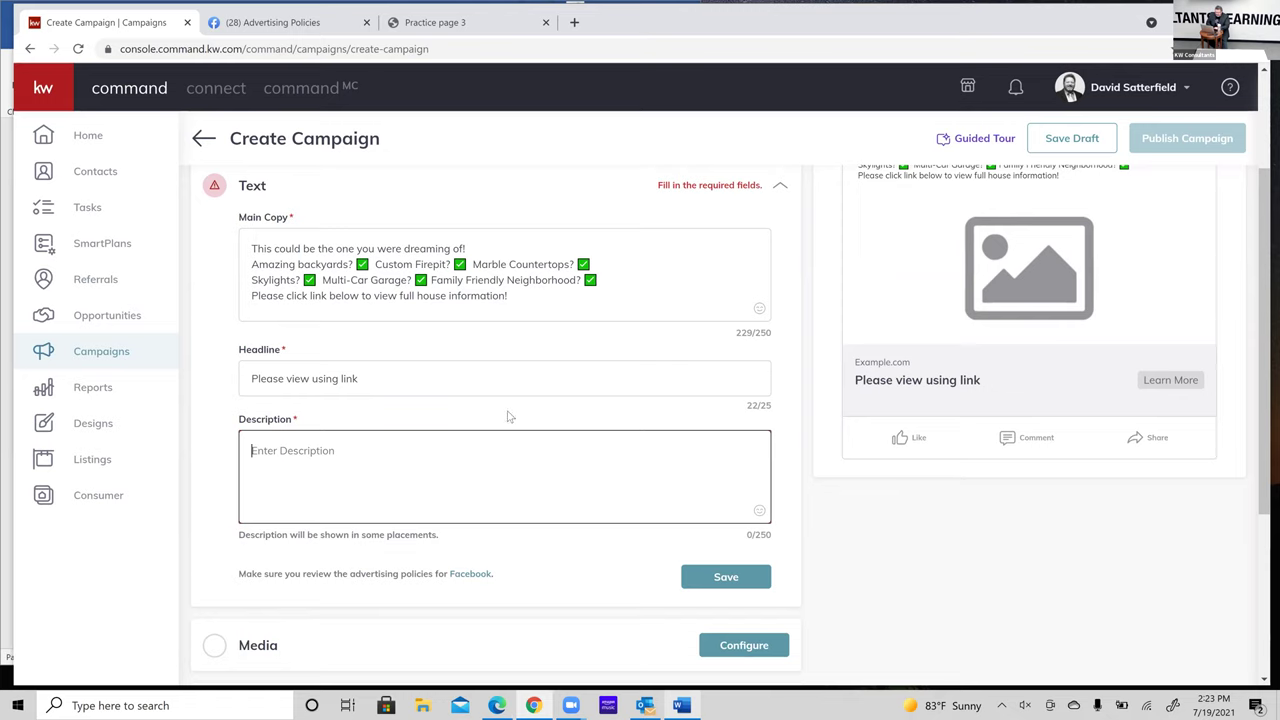
- Open the campaign's Media settings and start adding an image to the ad by uploading a file from the computer
scroll(509, 417, down, 2)
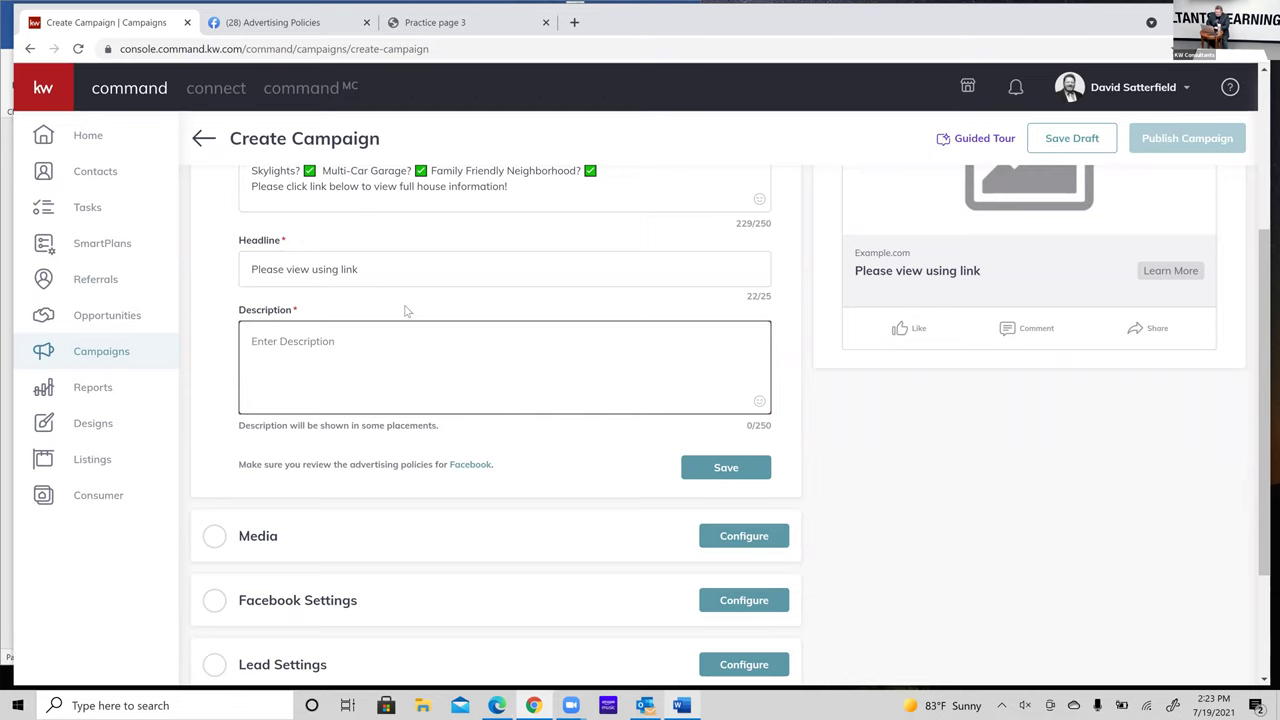
scroll(365, 361, down, 3)
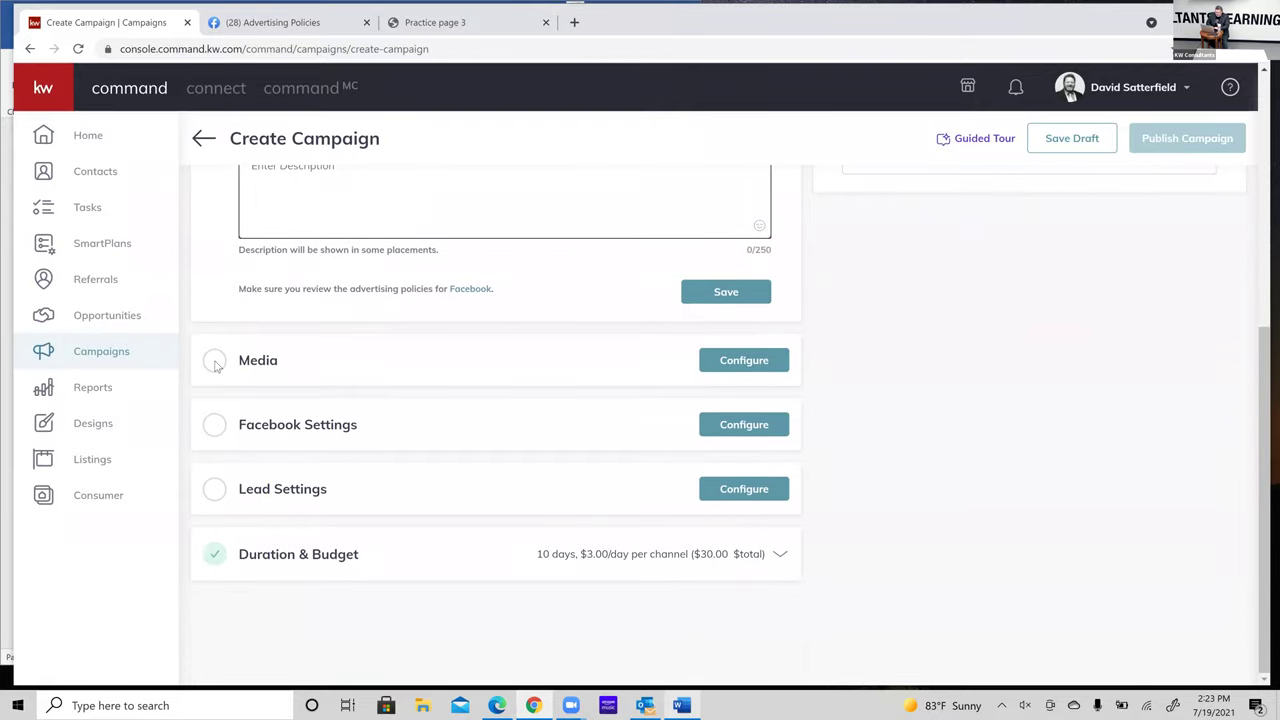
click(215, 365)
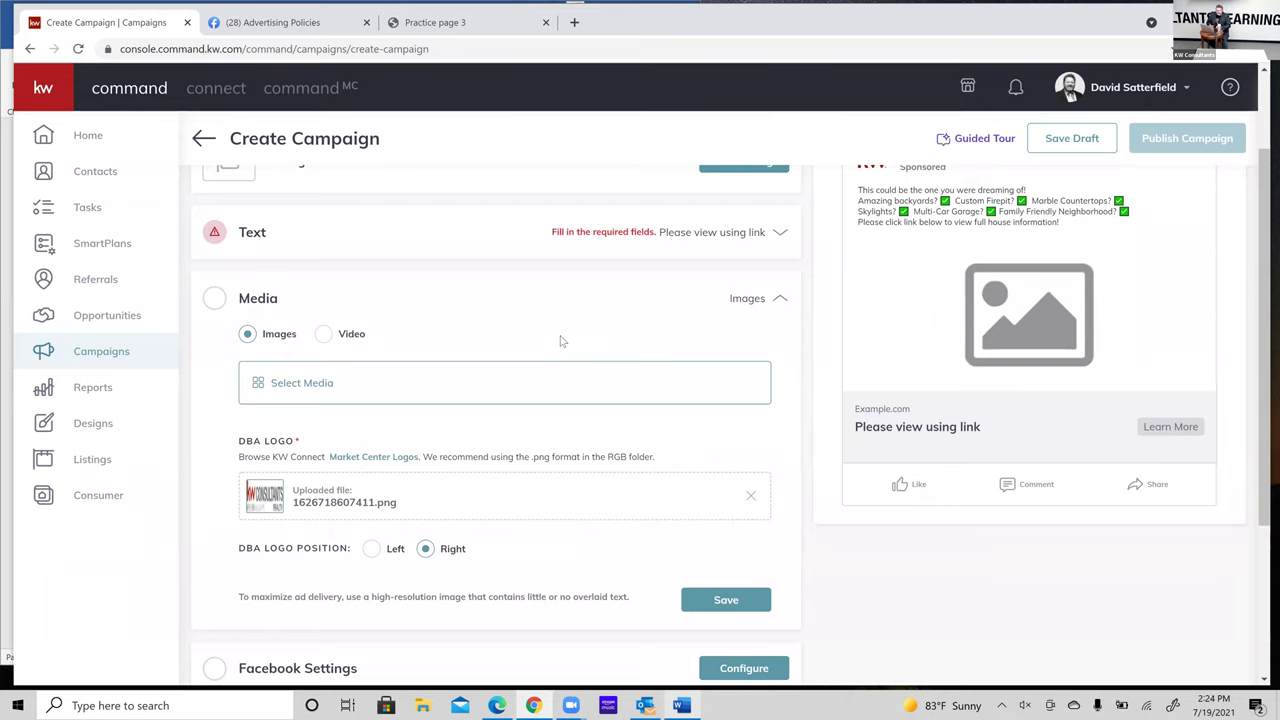
double_click(561, 341)
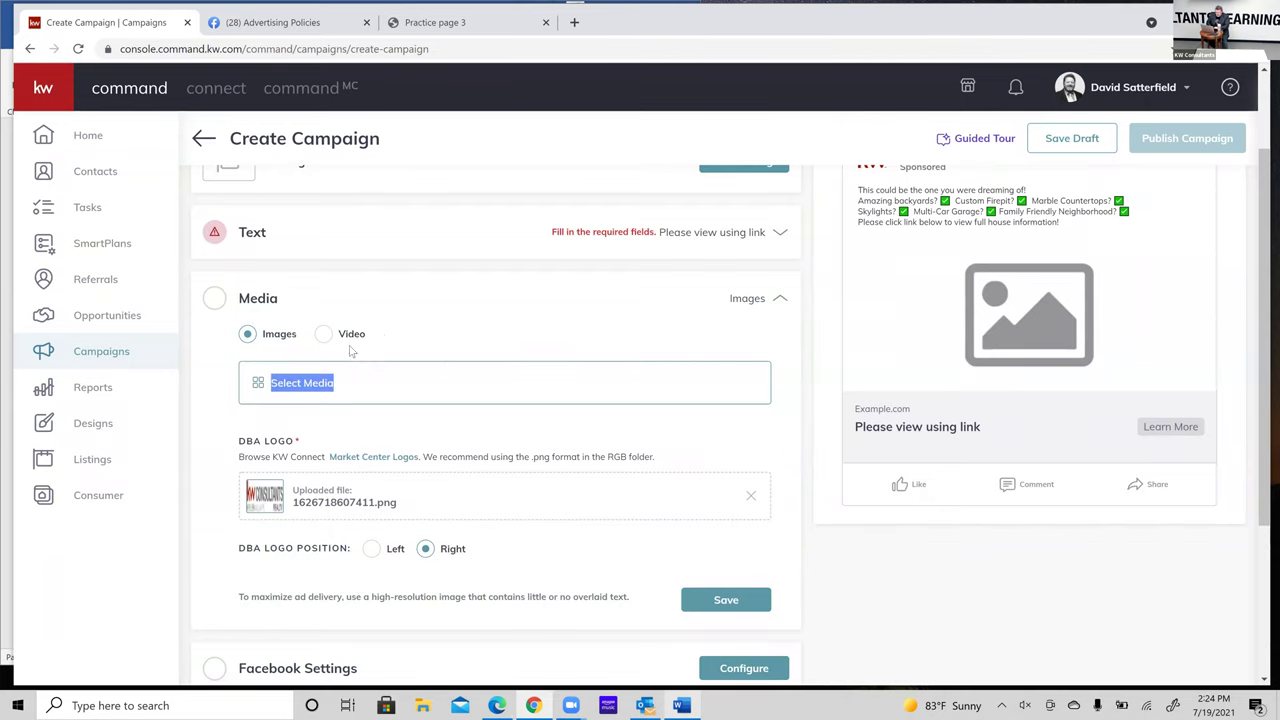
click(296, 388)
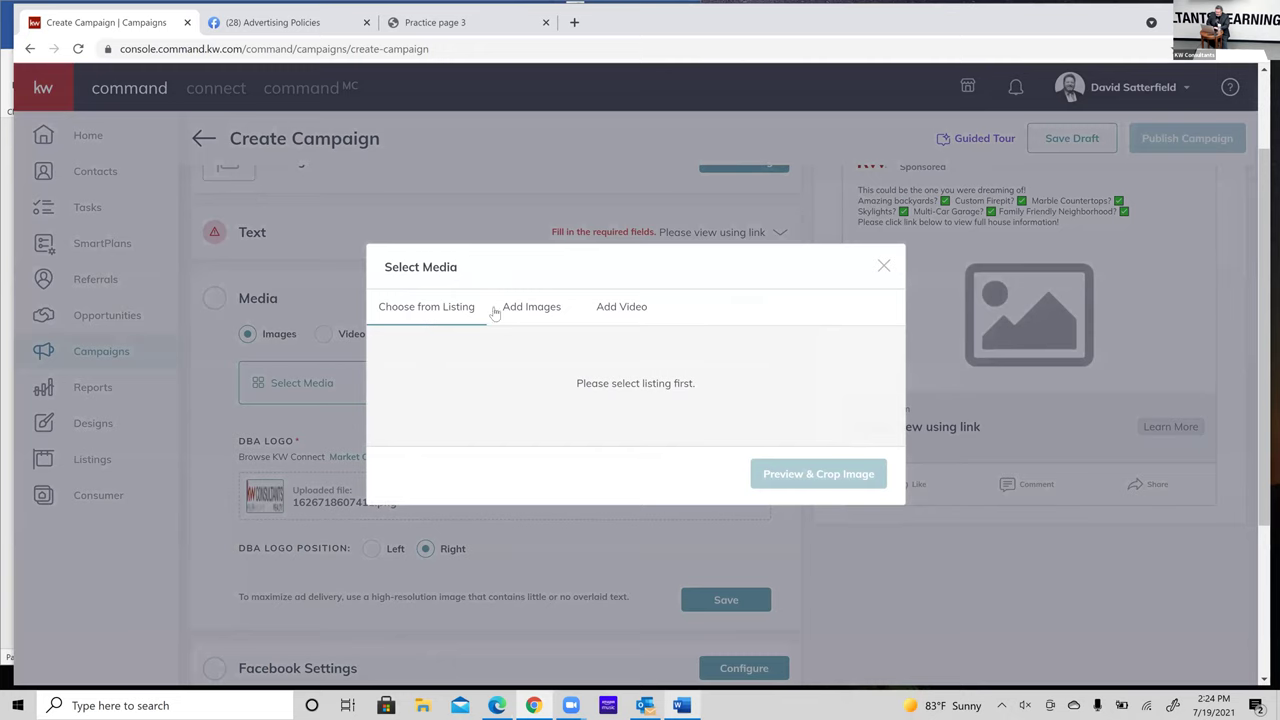
click(545, 310)
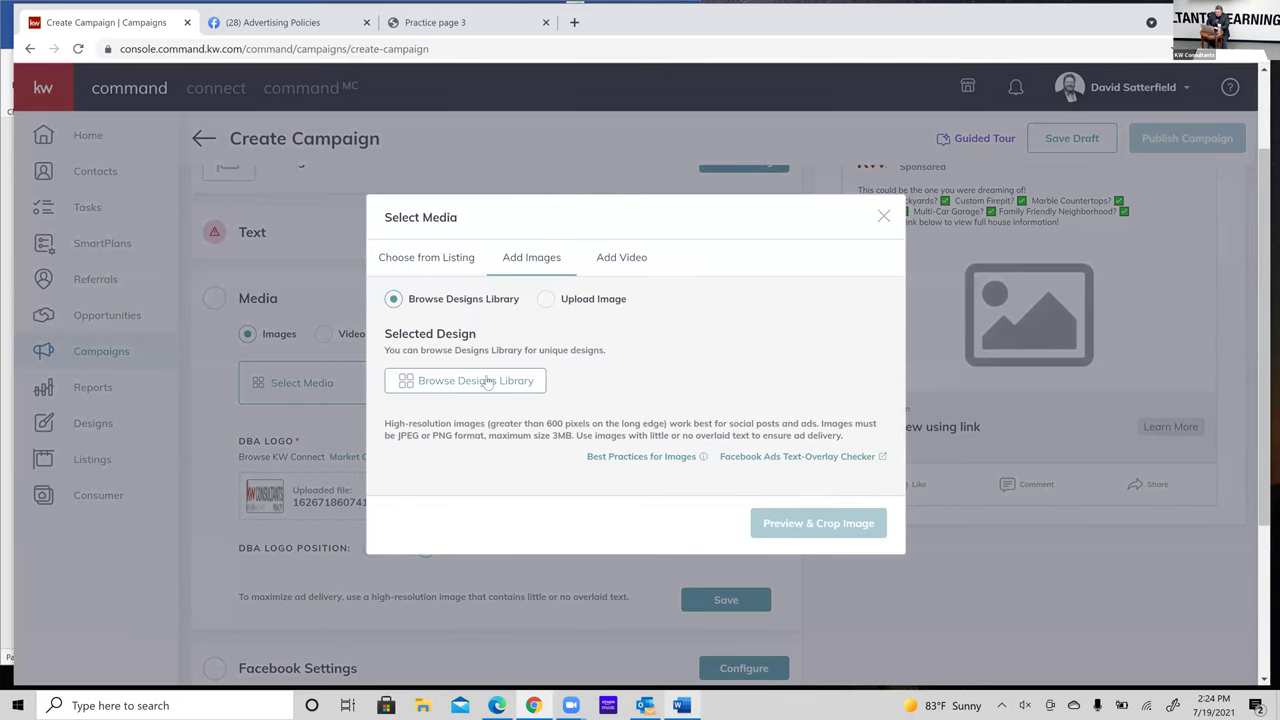
click(545, 299)
click(583, 372)
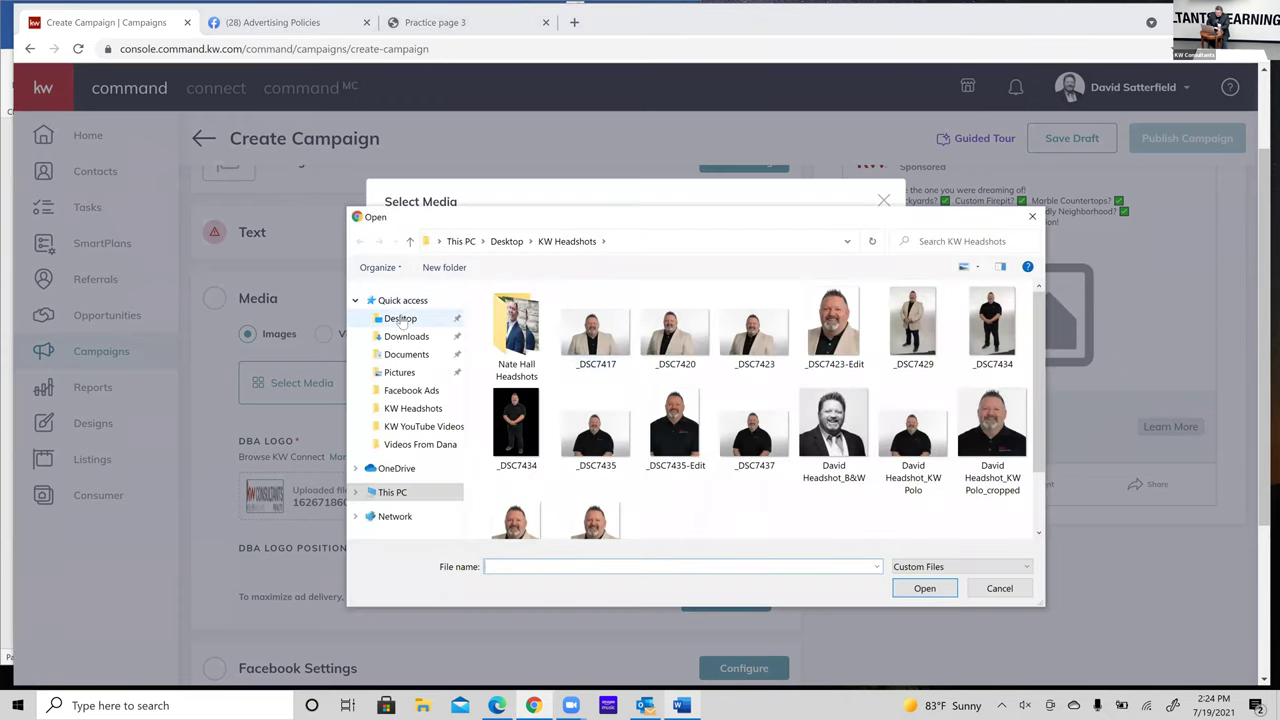
- Browse the Desktop in the file picker and open the Facebook Ads folder
click(400, 319)
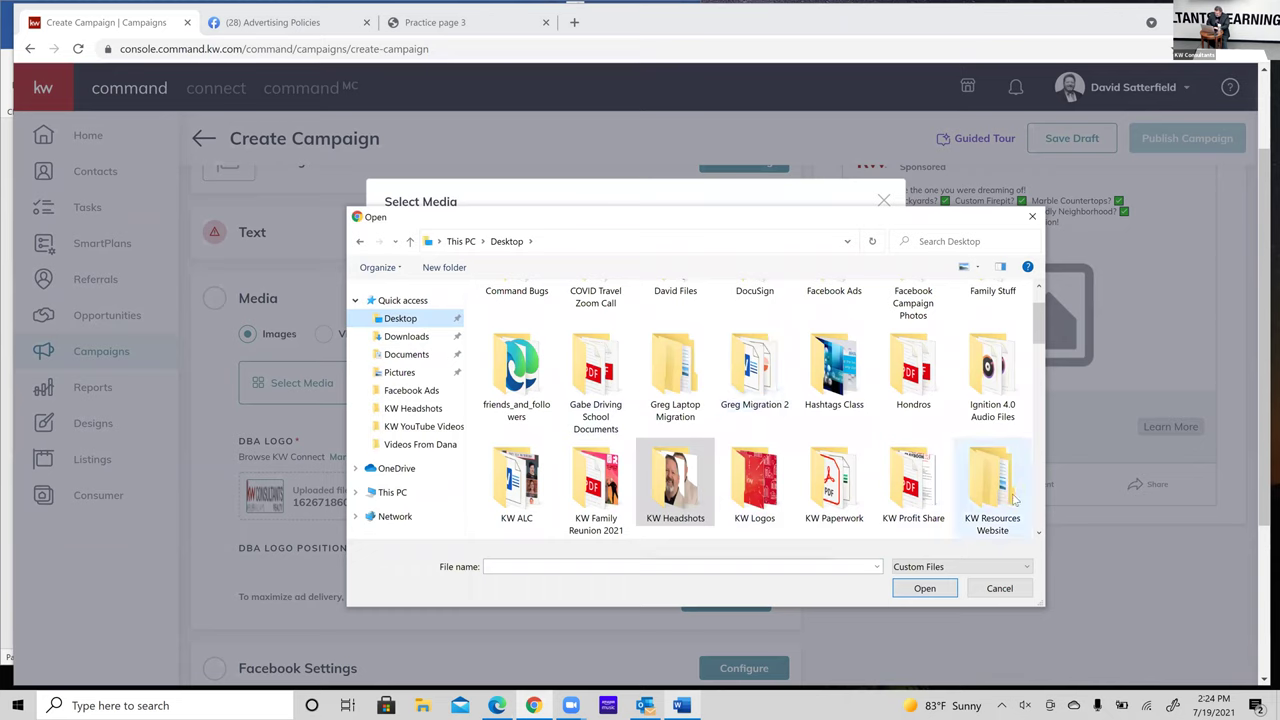
scroll(1030, 500, down, 2)
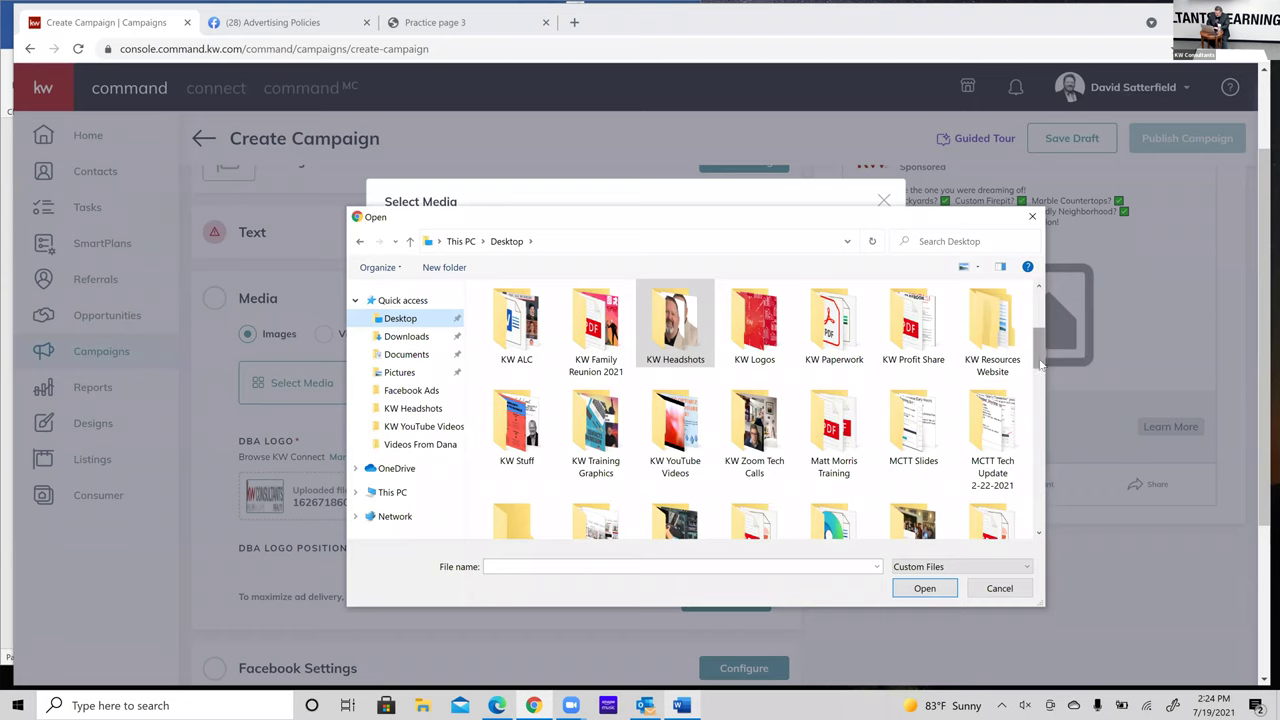
drag(1040, 365, 1038, 345)
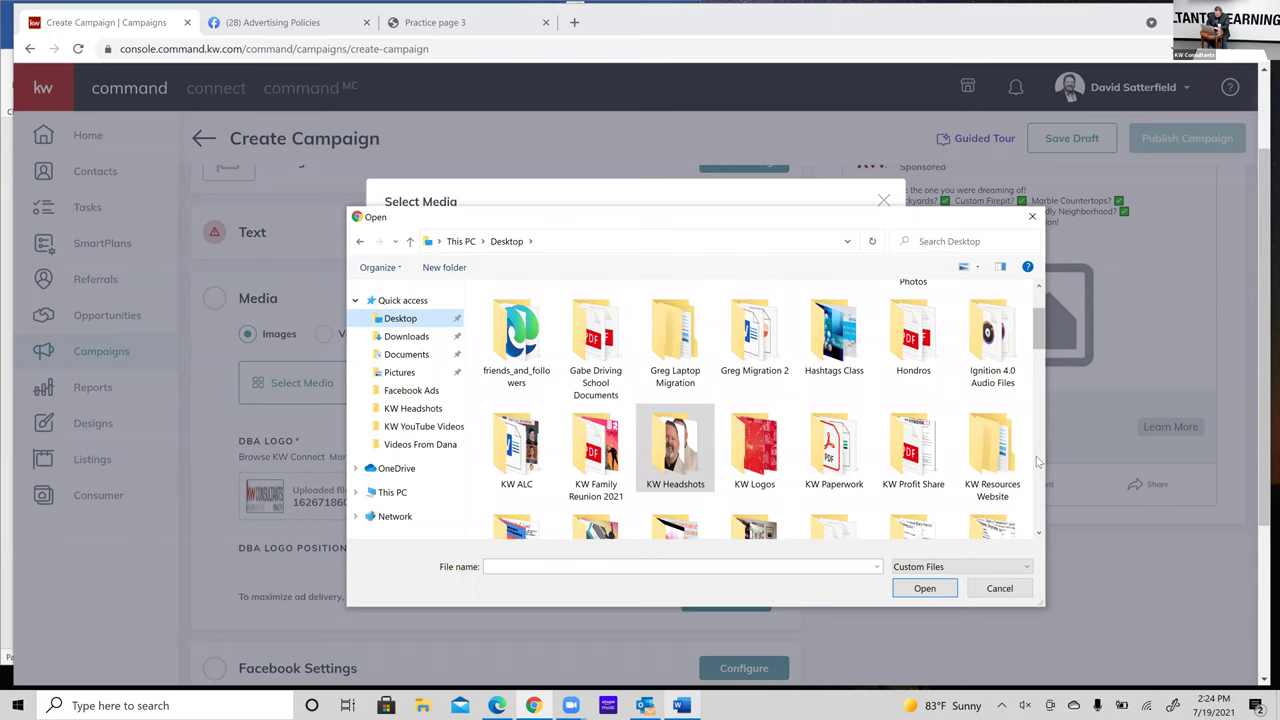
scroll(1038, 461, down, 3)
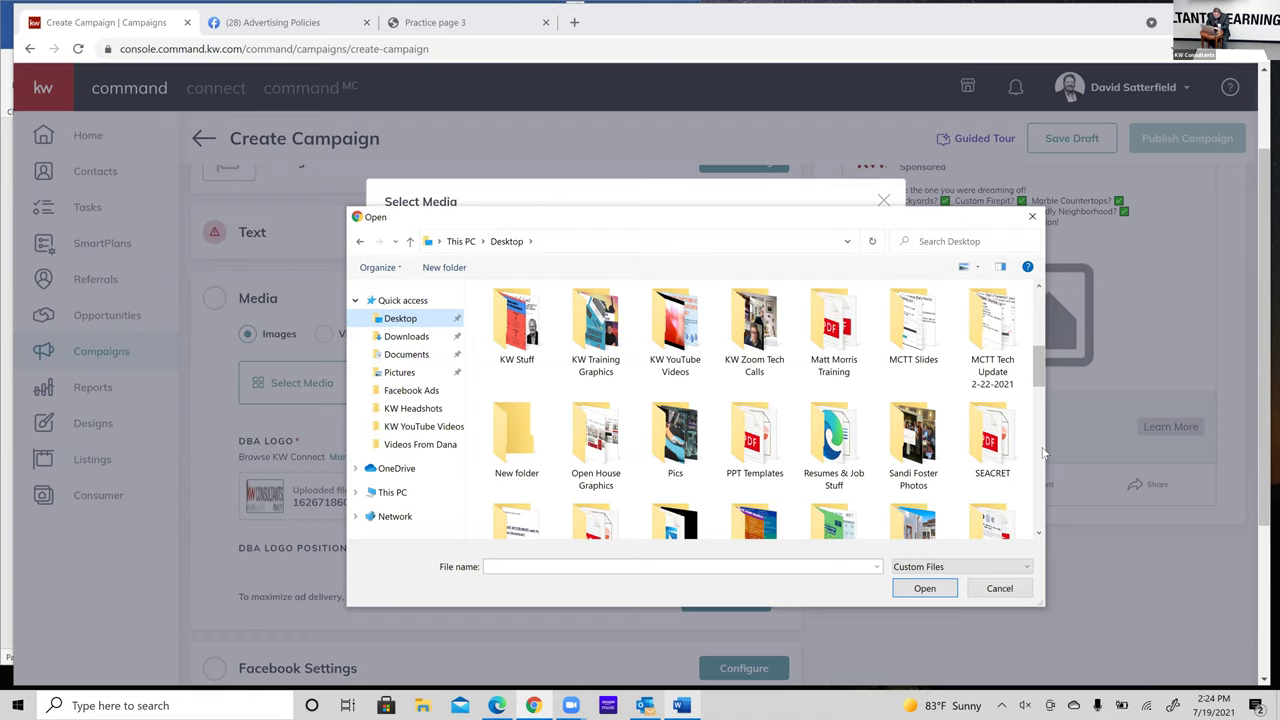
scroll(1040, 455, down, 3)
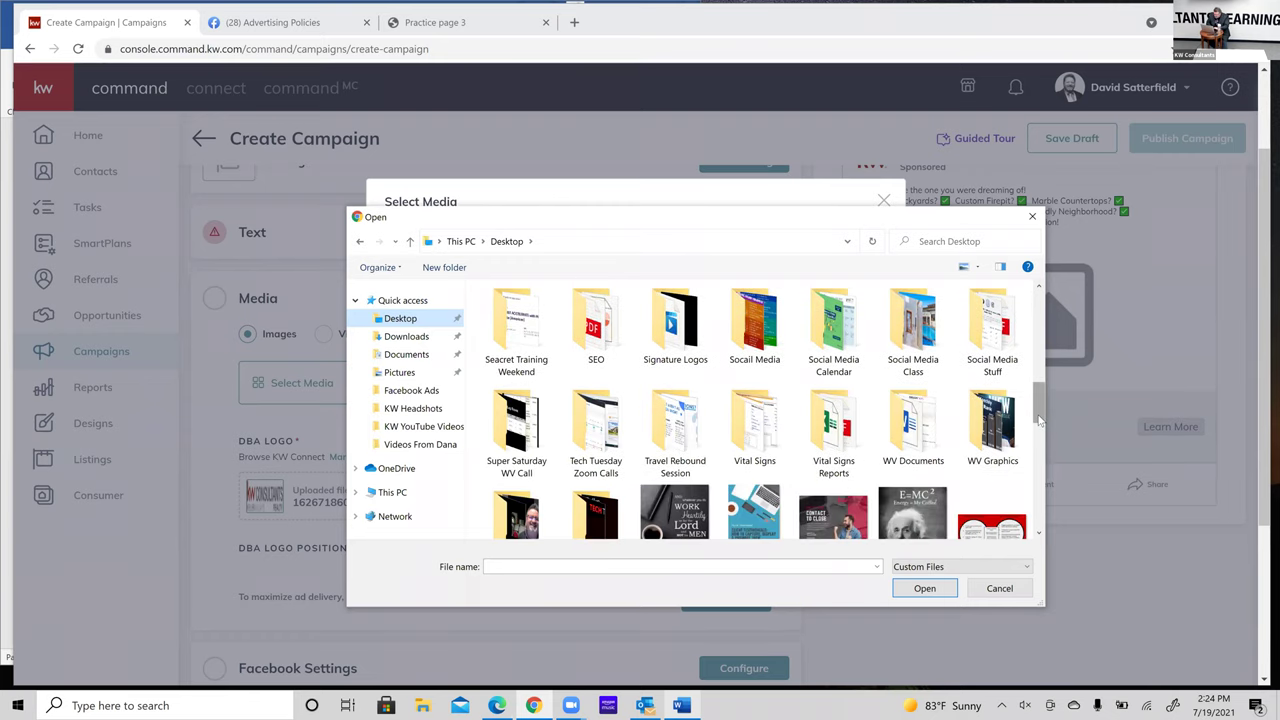
scroll(1038, 373, up, 5)
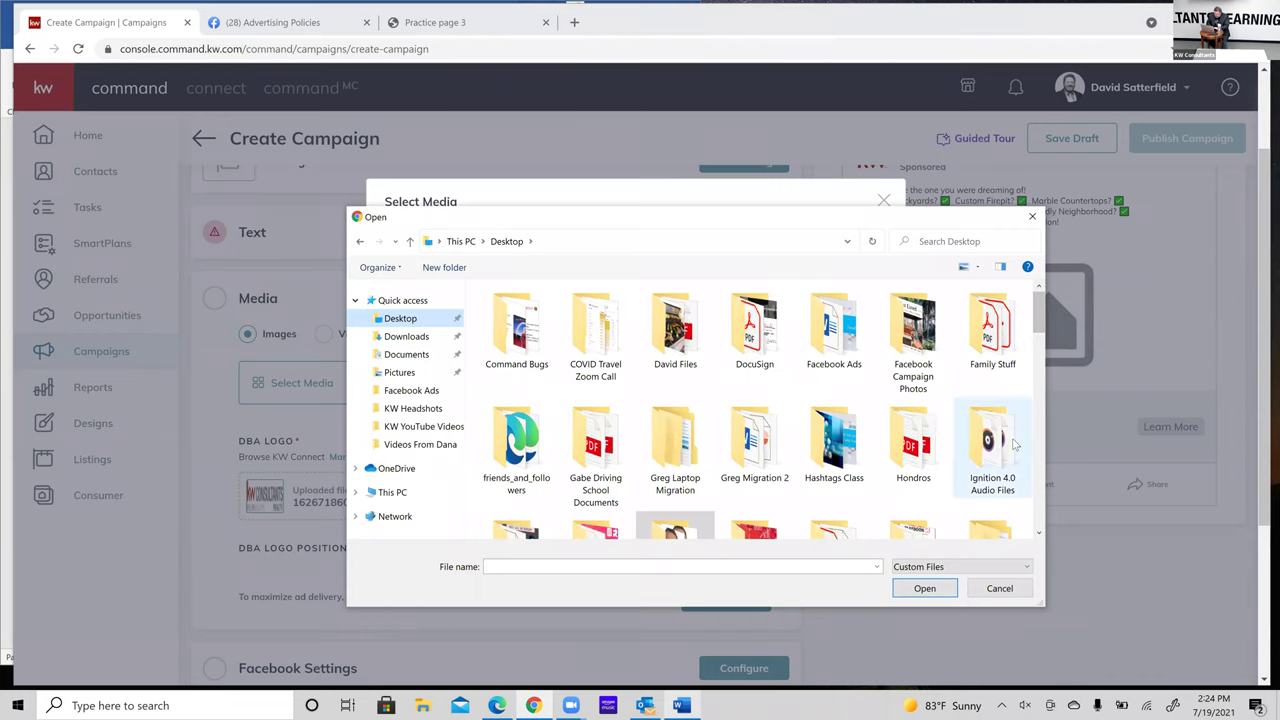
double_click(834, 320)
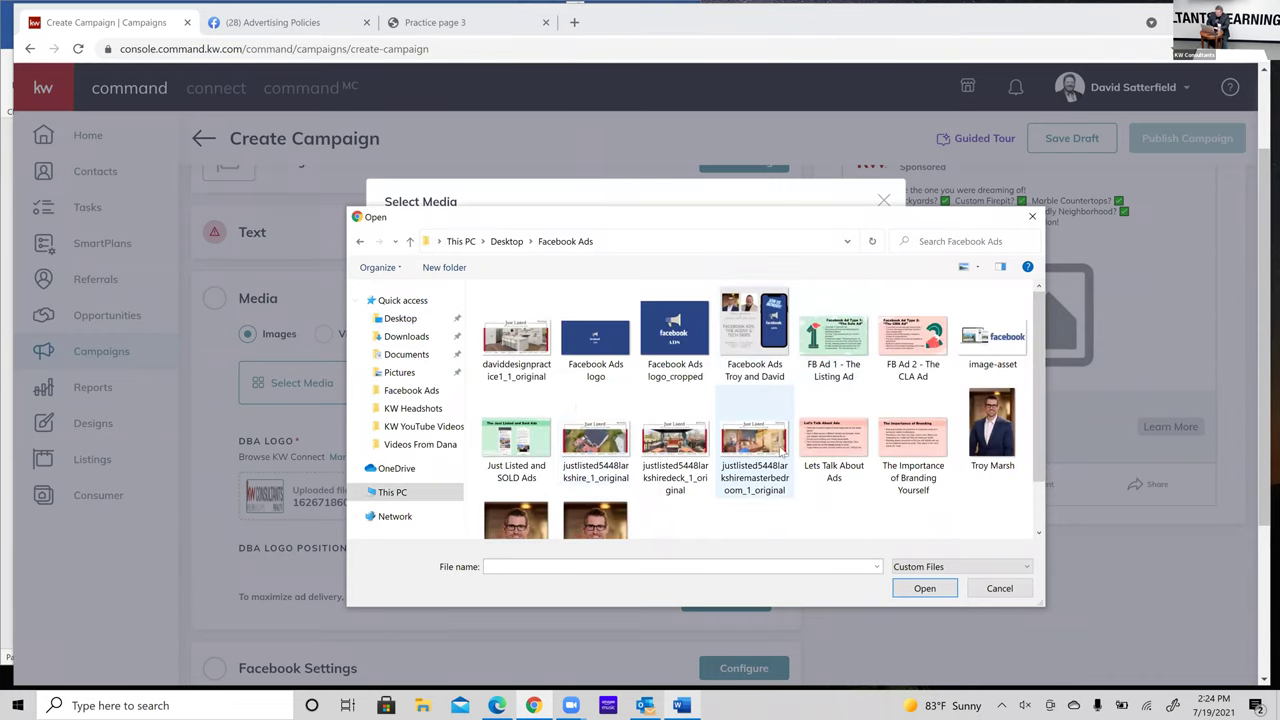
- Upload the Just Listed design with the white kitchen photo from the Facebook Ads folder
click(527, 344)
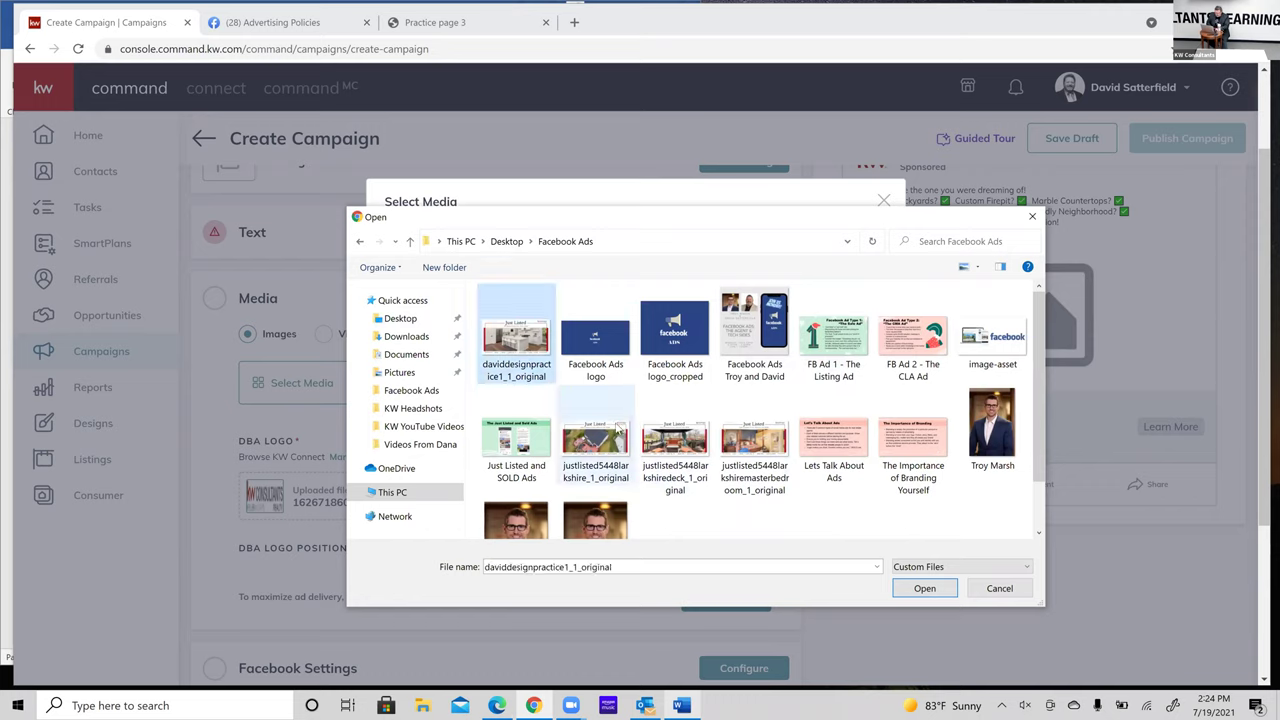
click(618, 426)
click(519, 340)
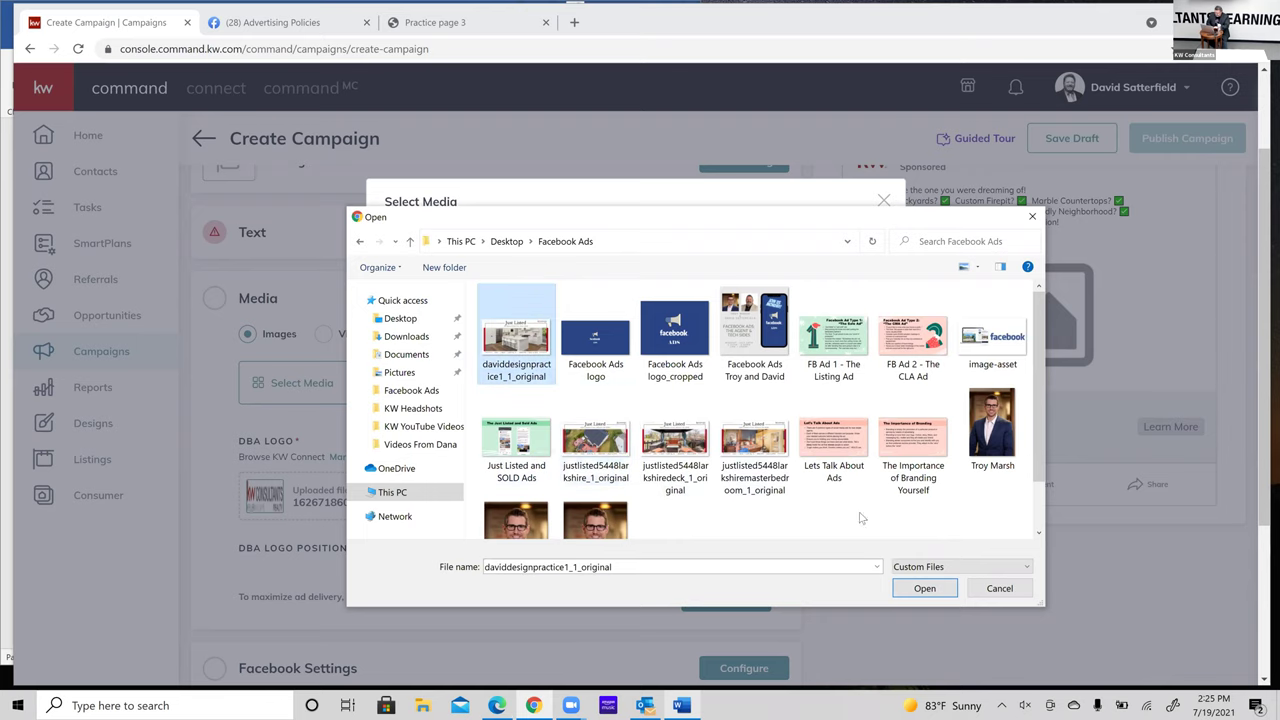
click(924, 589)
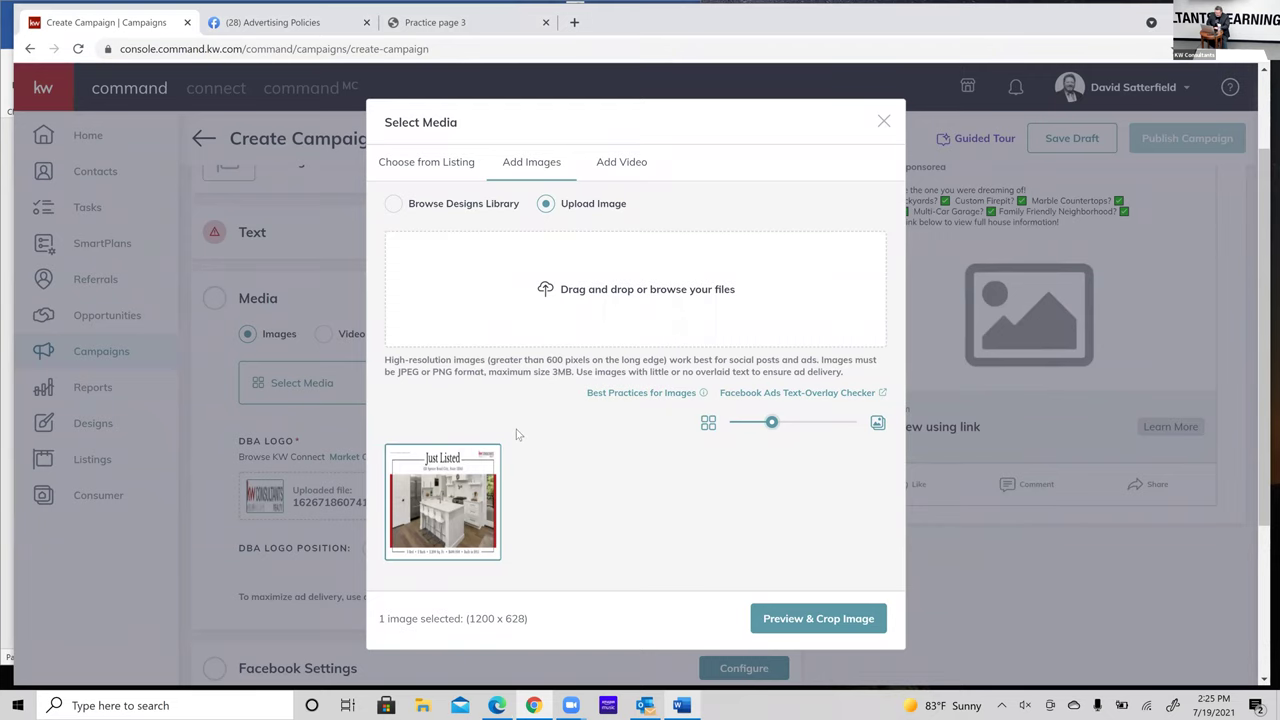
- Crop the kitchen image to the Wide (1.91:1) format and save it to the ad
click(785, 620)
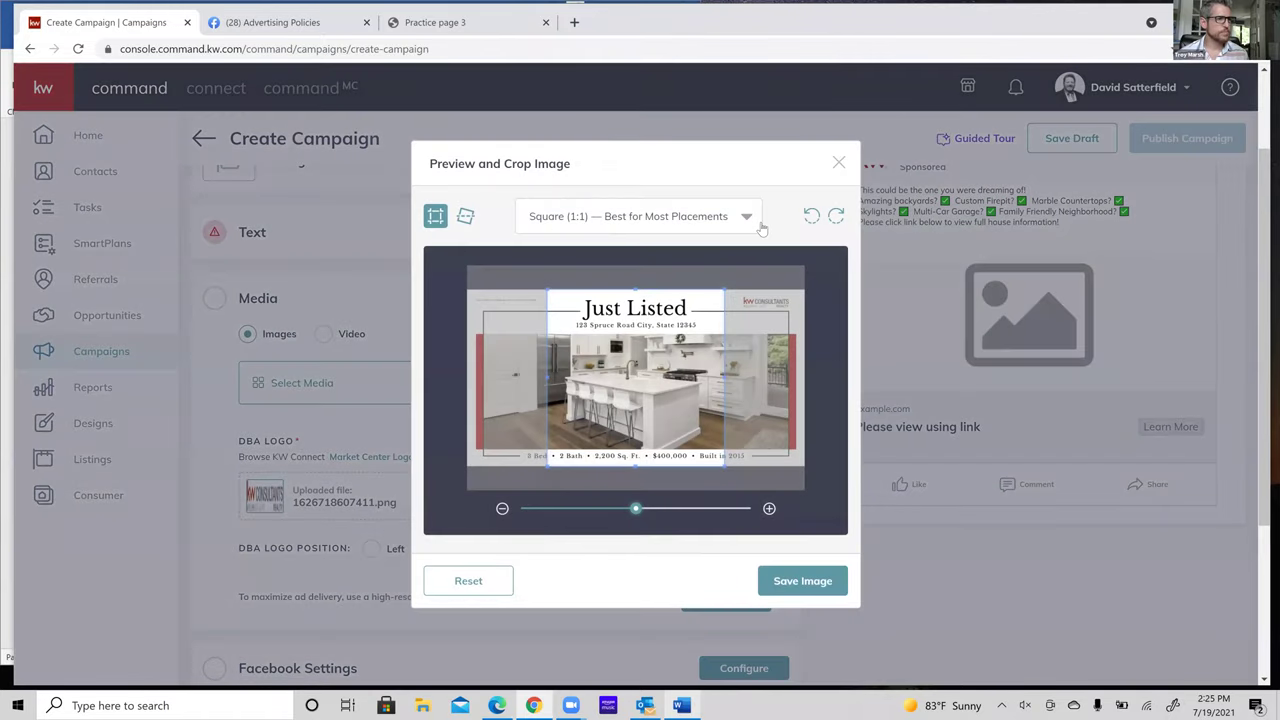
click(744, 220)
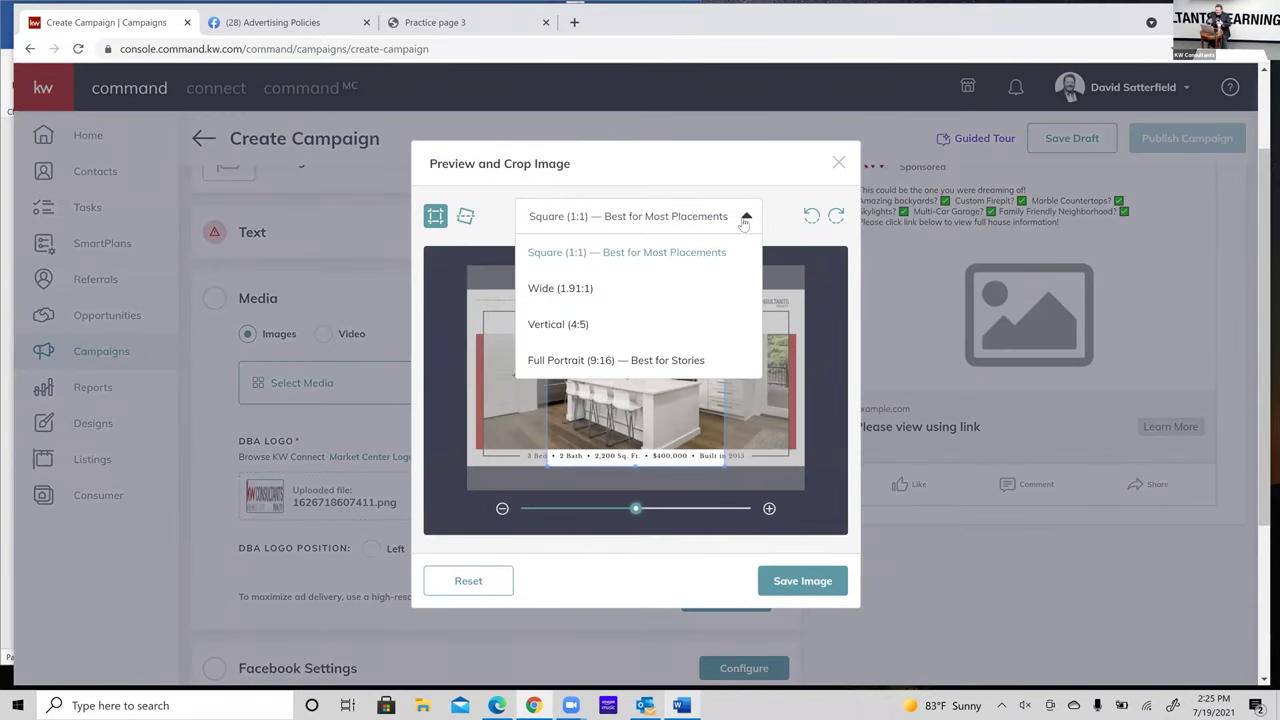
click(578, 289)
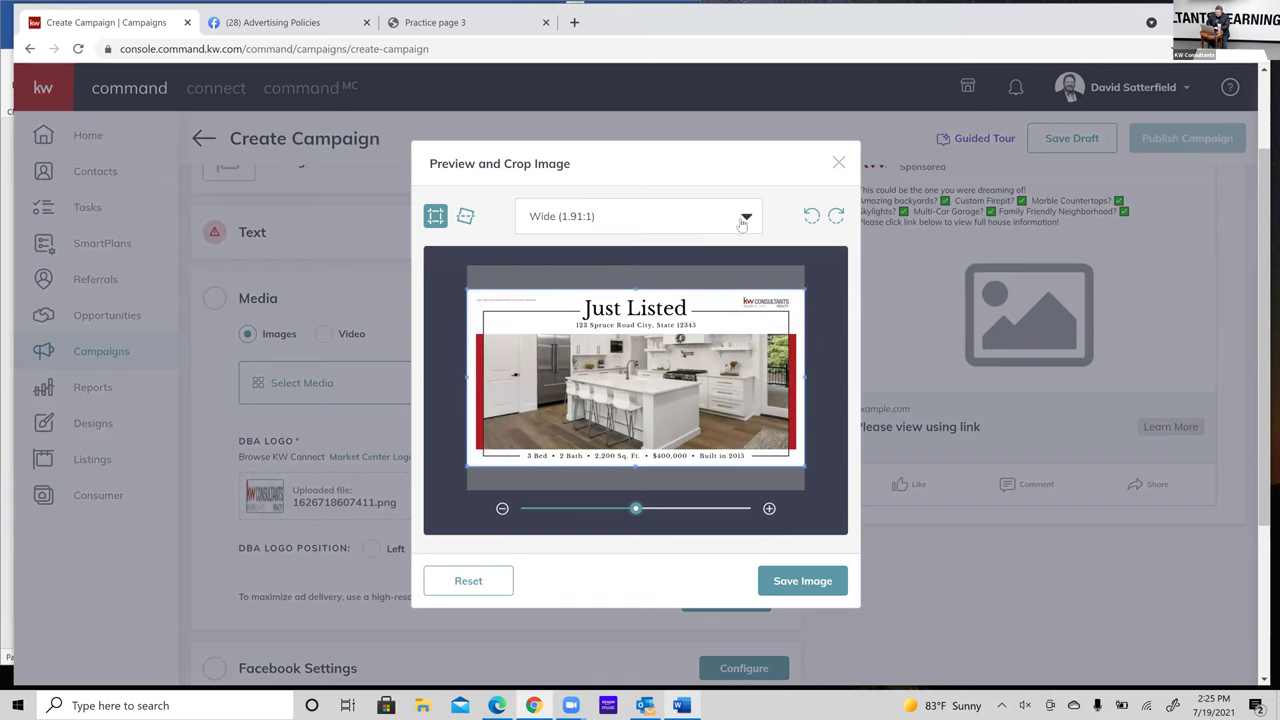
click(786, 589)
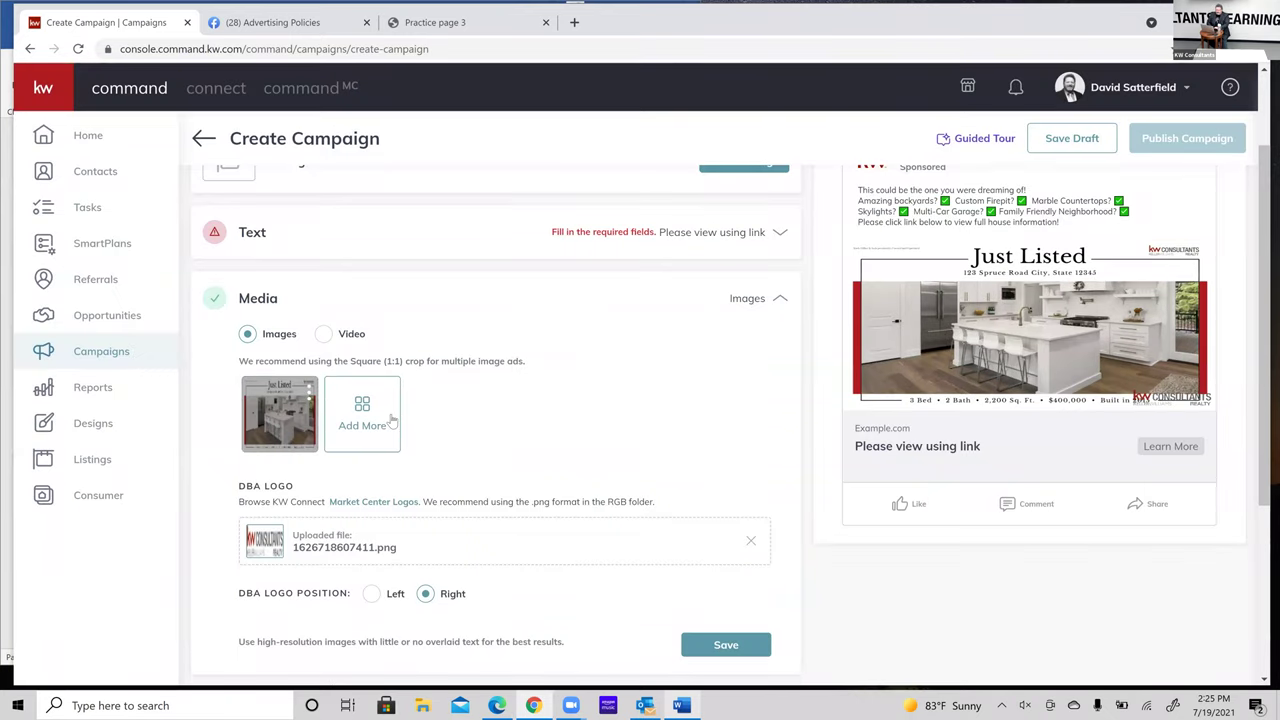
- Add a second ad image by uploading the Just Listed design with the aerial house photo
click(359, 414)
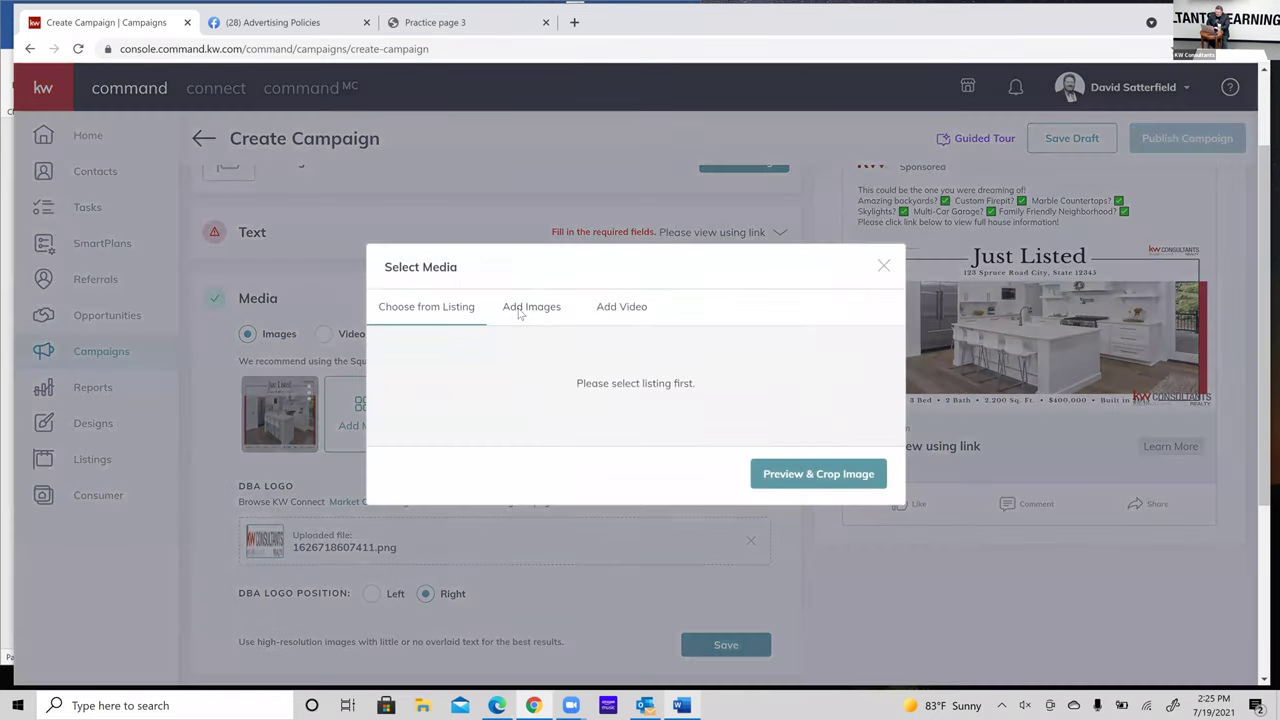
click(519, 310)
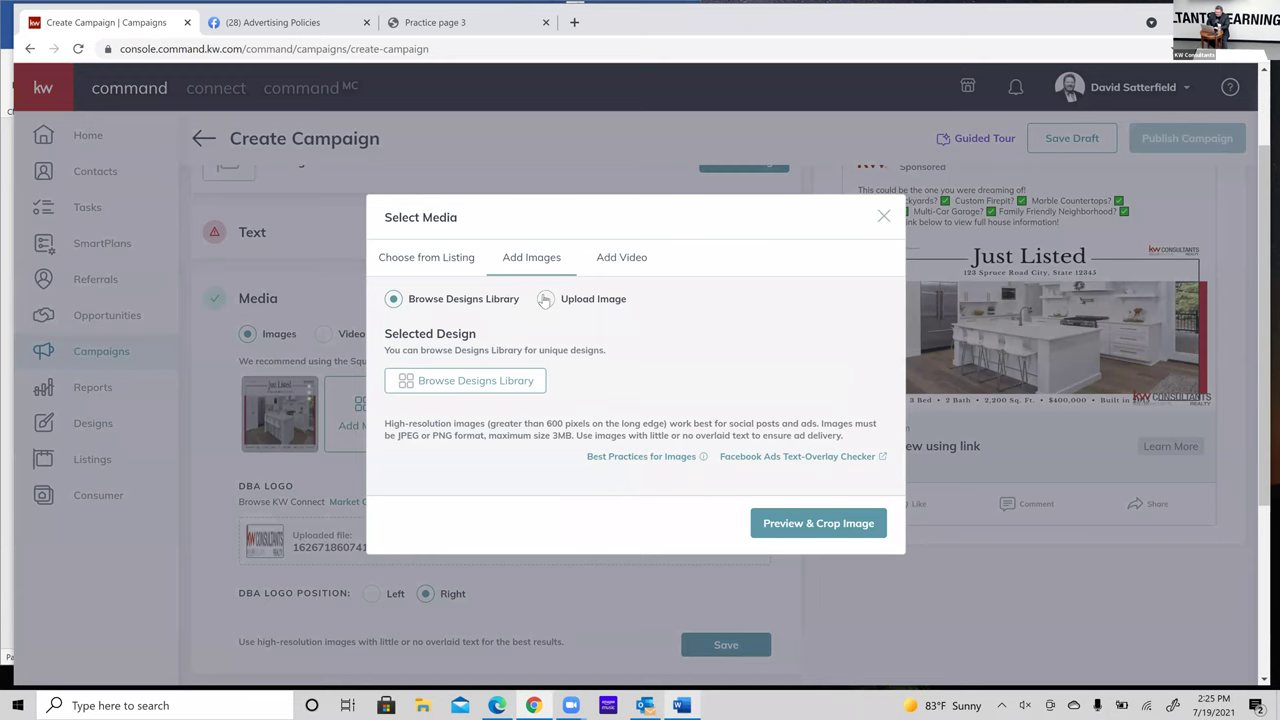
click(545, 299)
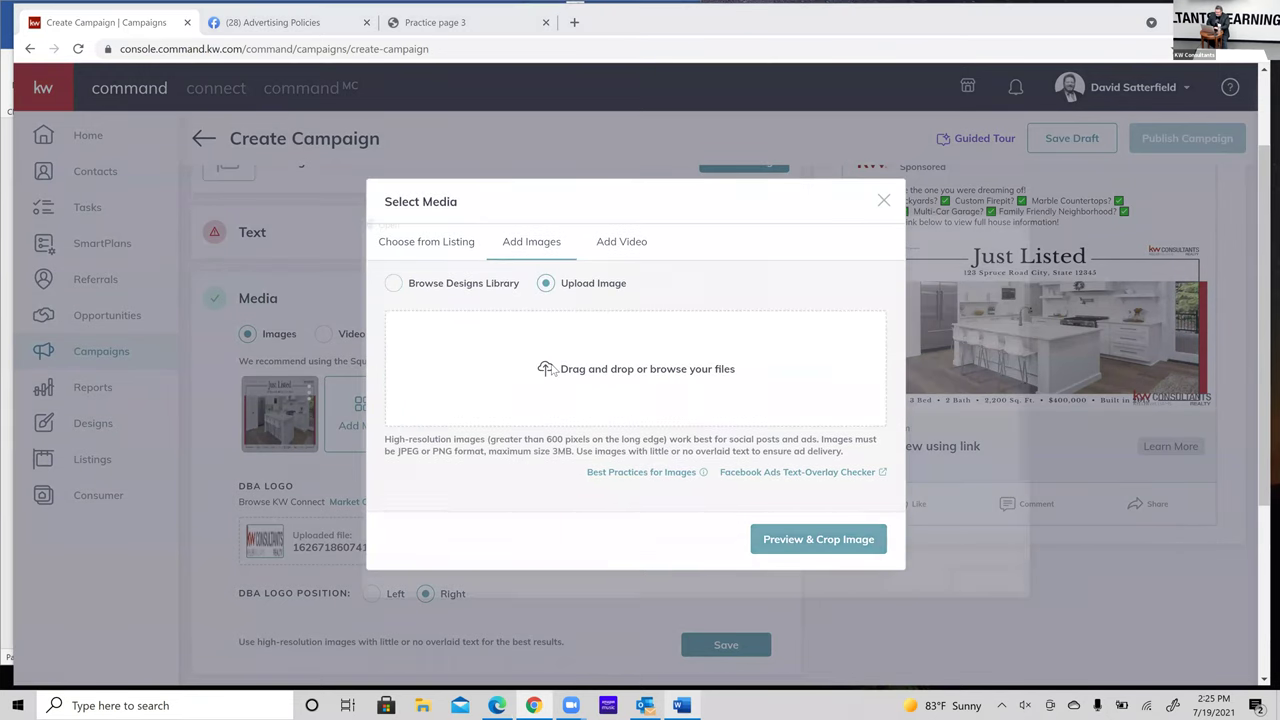
click(547, 369)
click(600, 437)
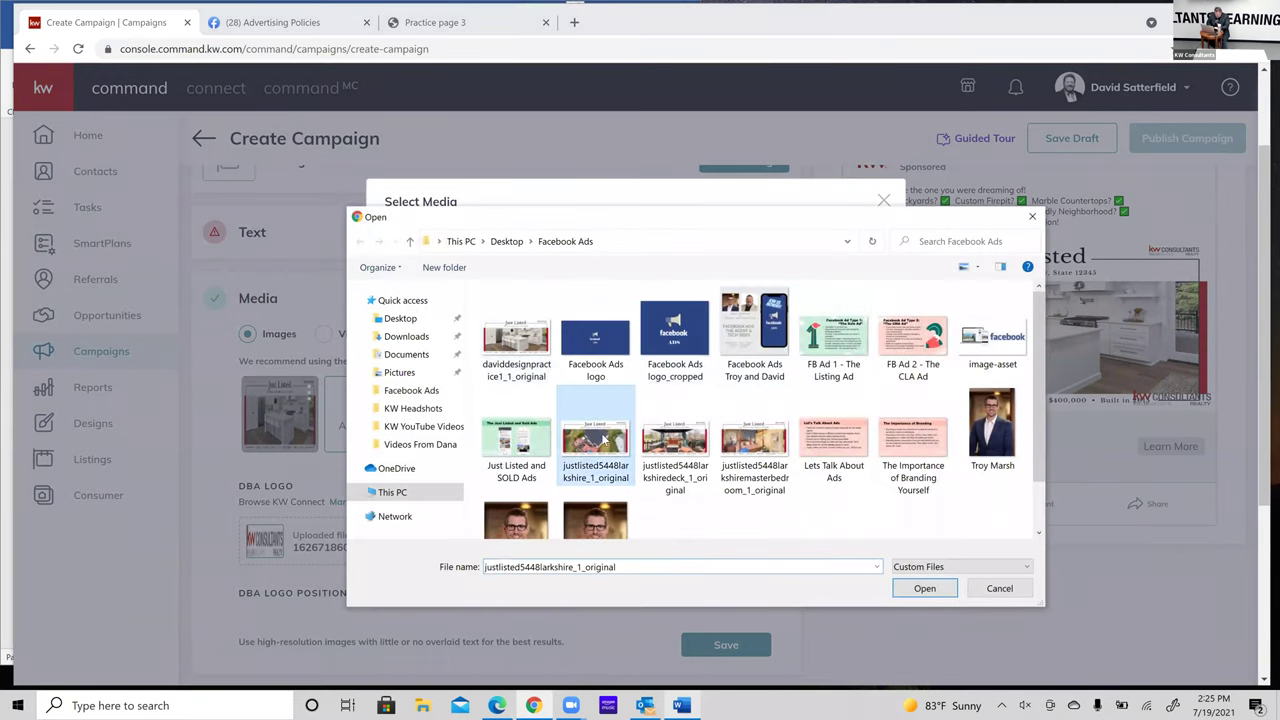
click(925, 588)
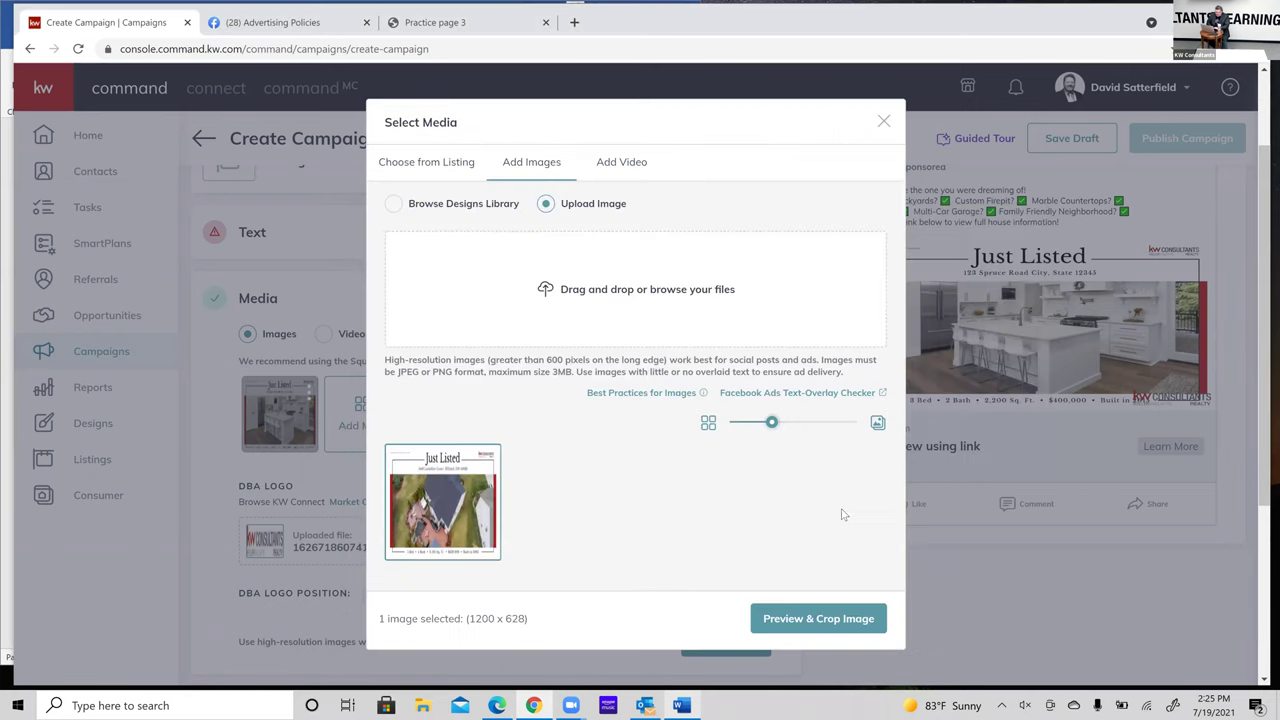
- Crop the aerial house image to the Wide (1.91:1) format and save it to the ad
click(820, 618)
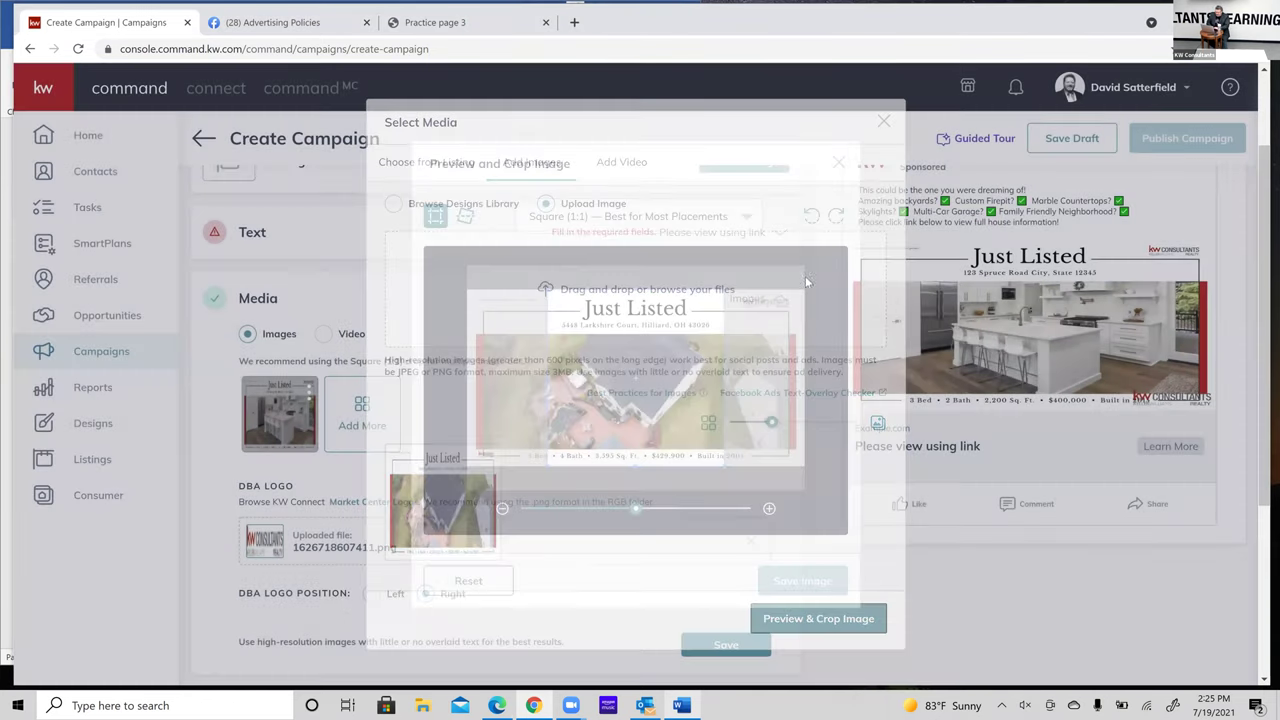
click(745, 216)
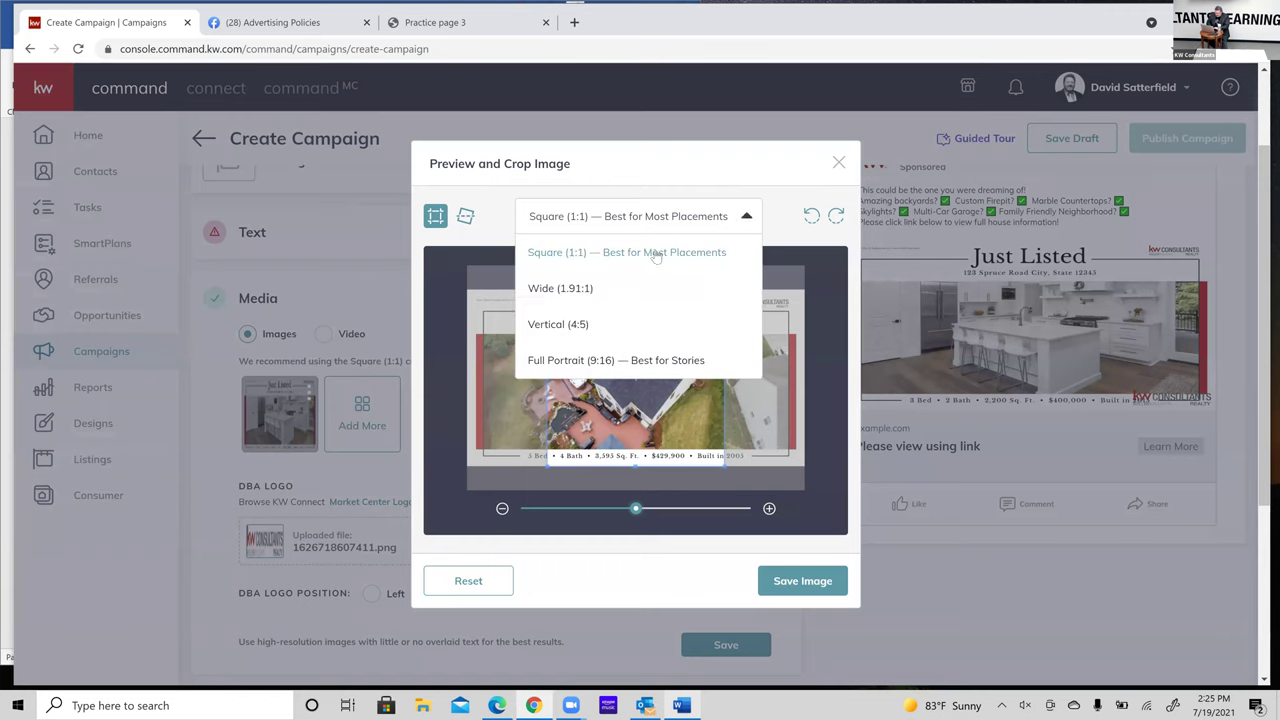
click(568, 289)
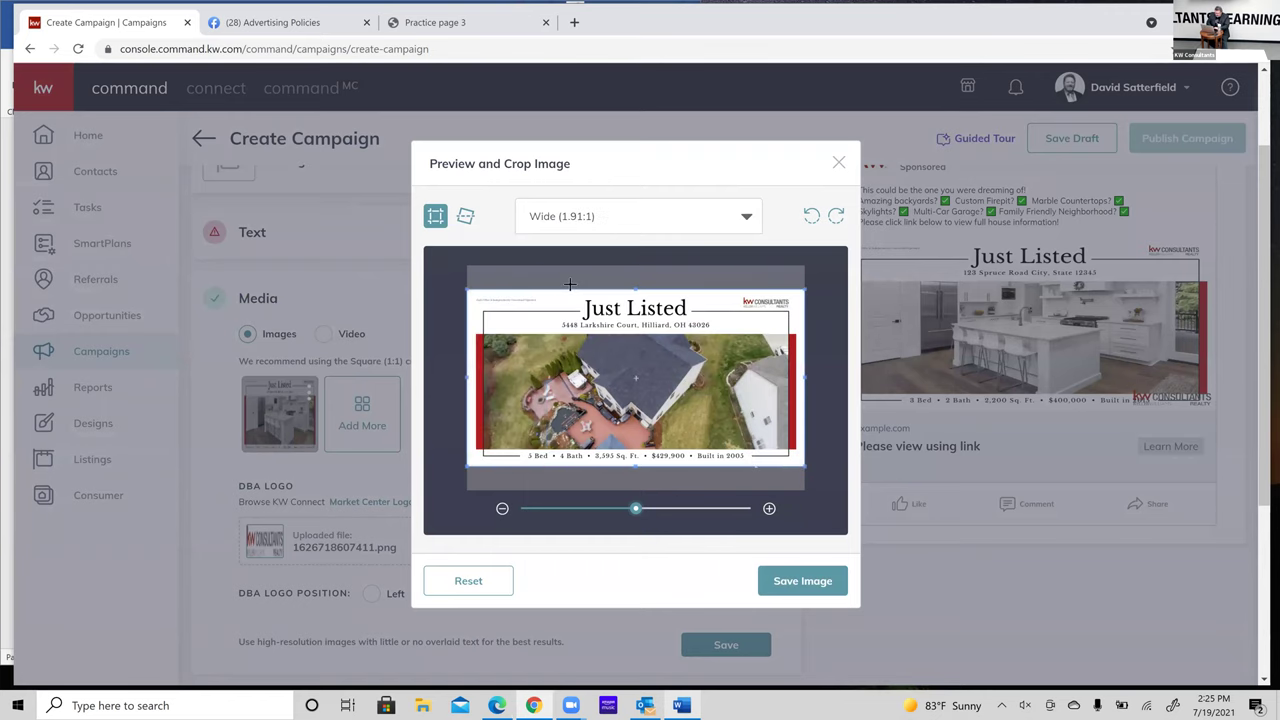
click(801, 581)
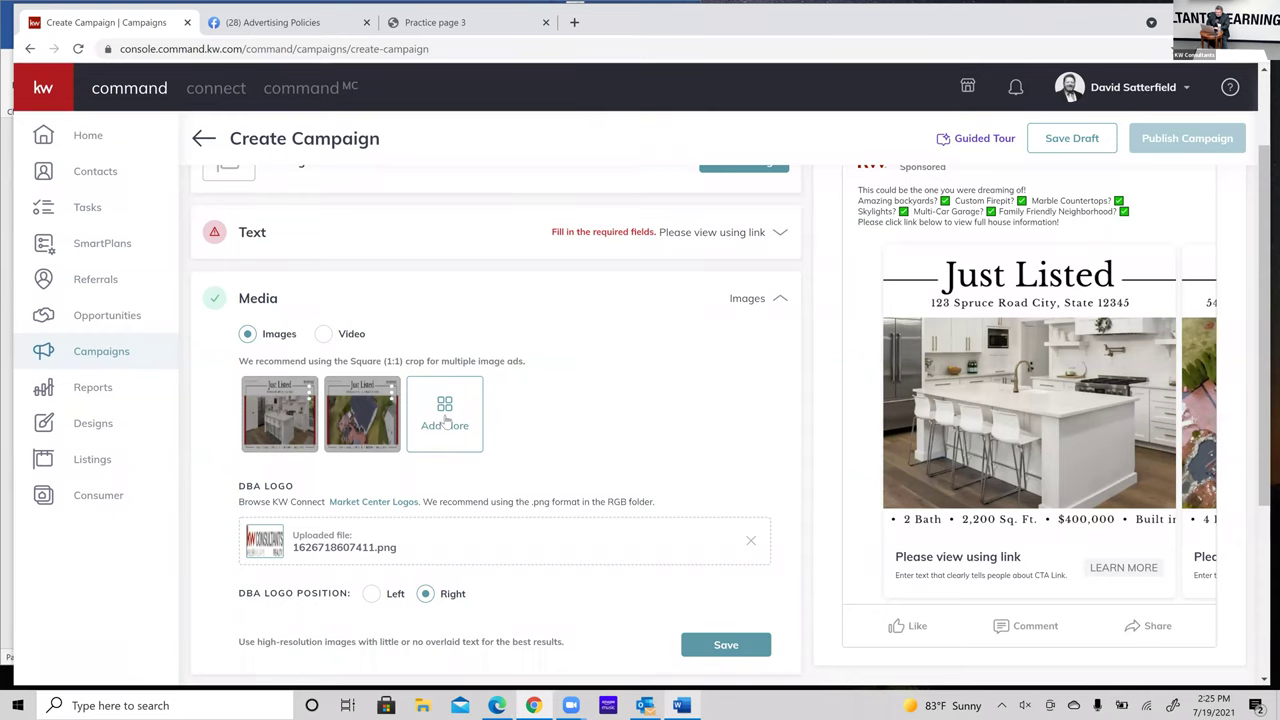
- Add a third ad image by uploading the Just Listed design with the deck photo
click(446, 422)
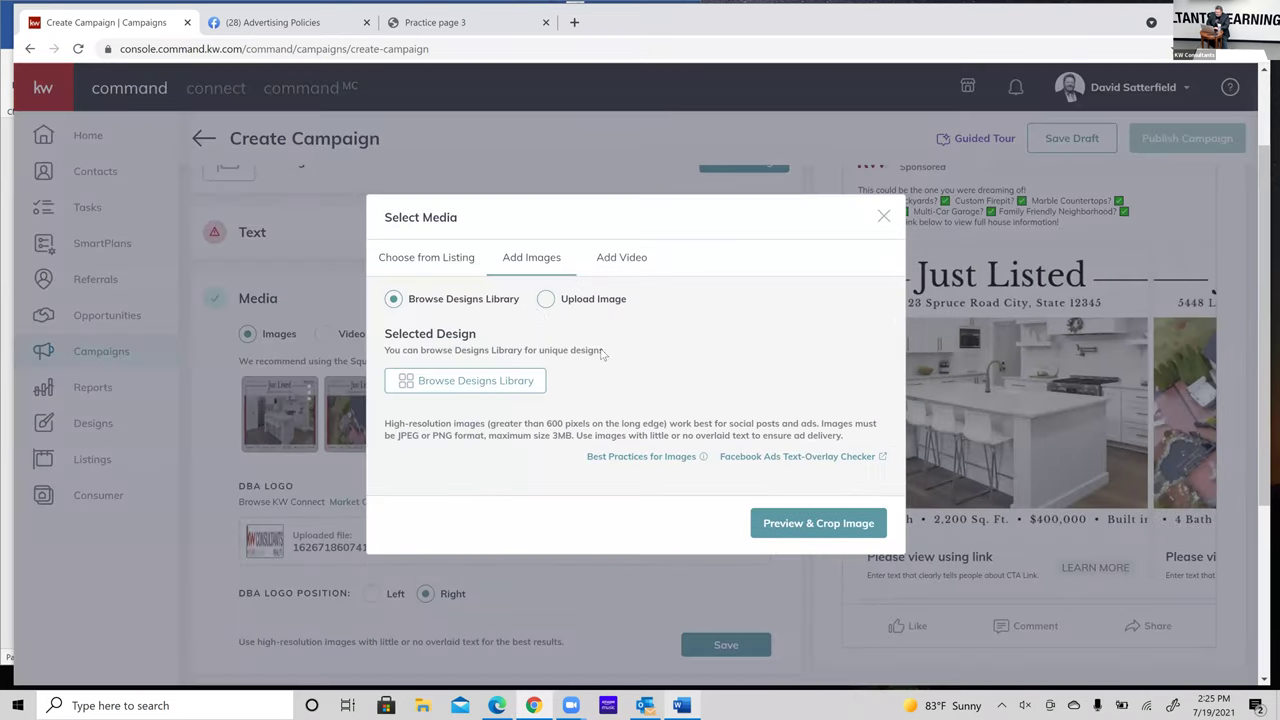
click(545, 300)
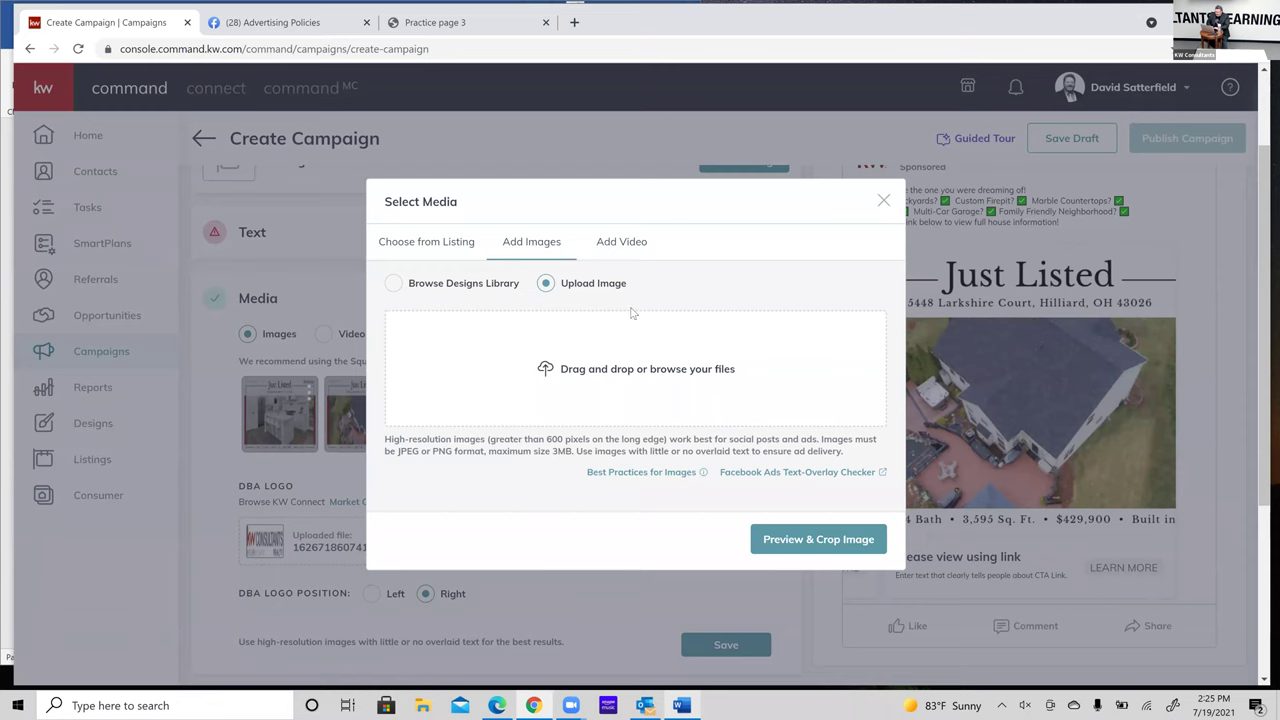
click(587, 372)
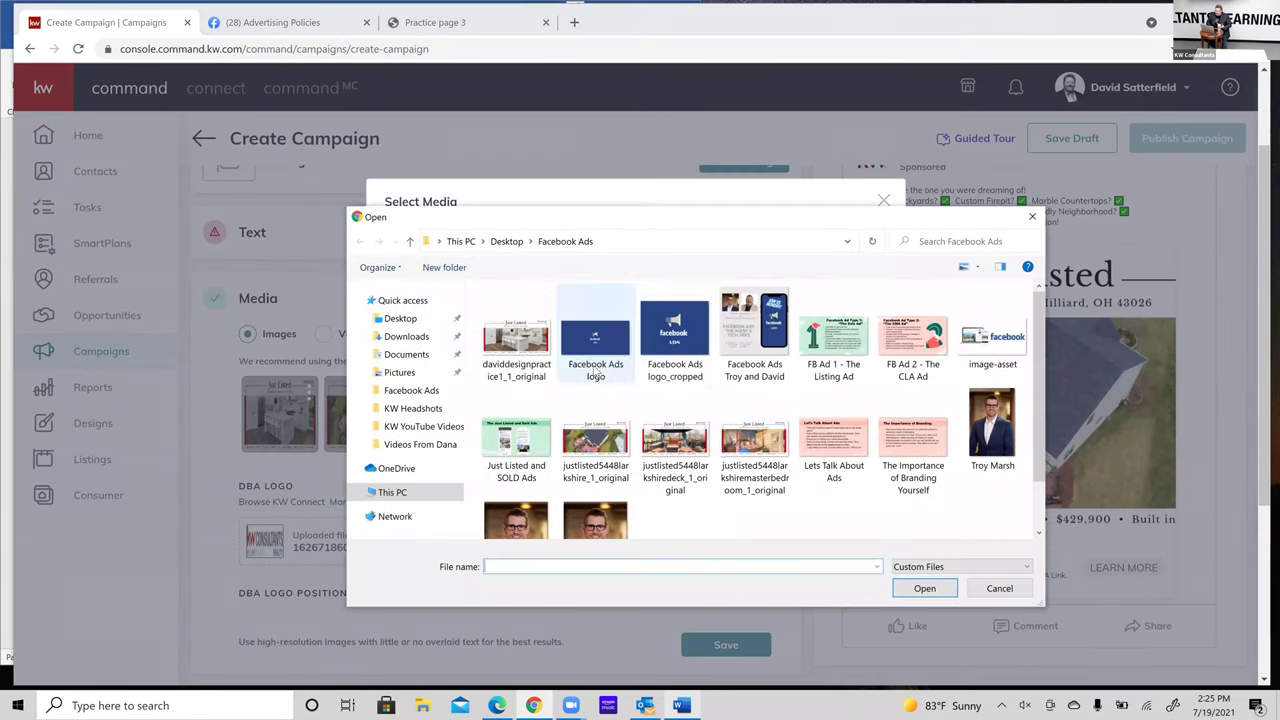
click(695, 455)
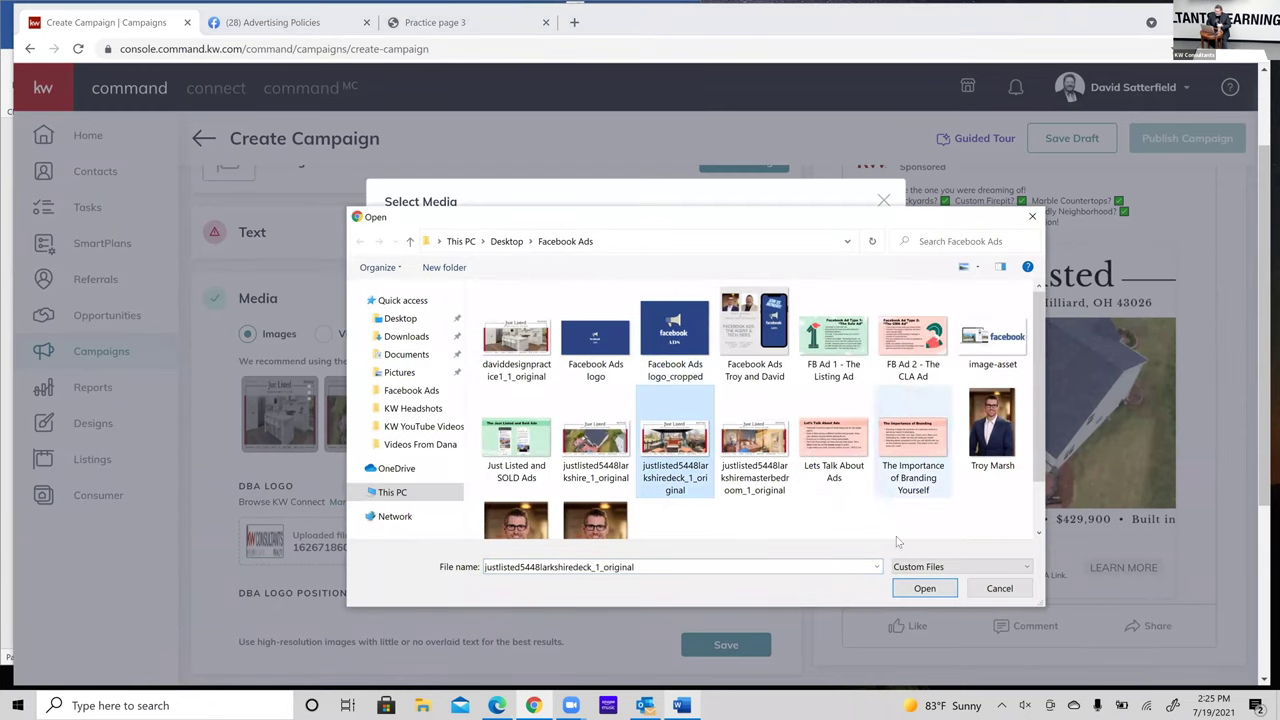
click(925, 590)
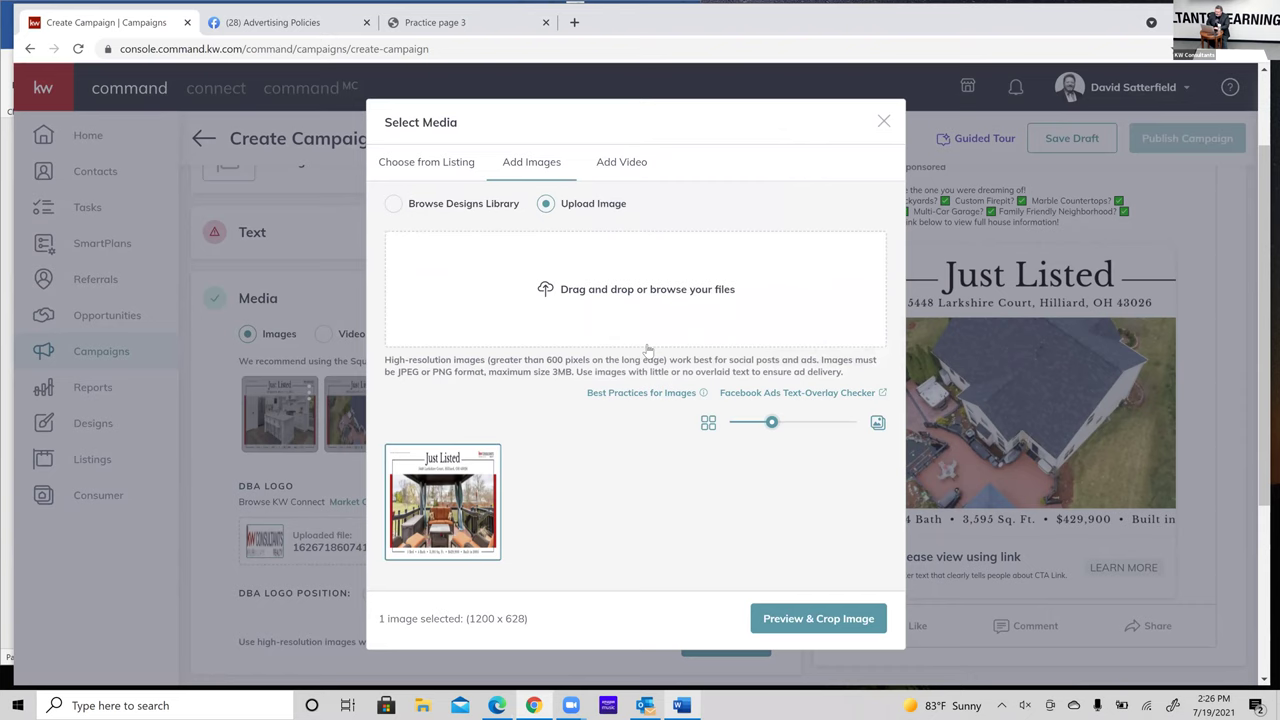
- Crop the deck image to the Wide (1.91:1) format and save it to the ad
click(781, 620)
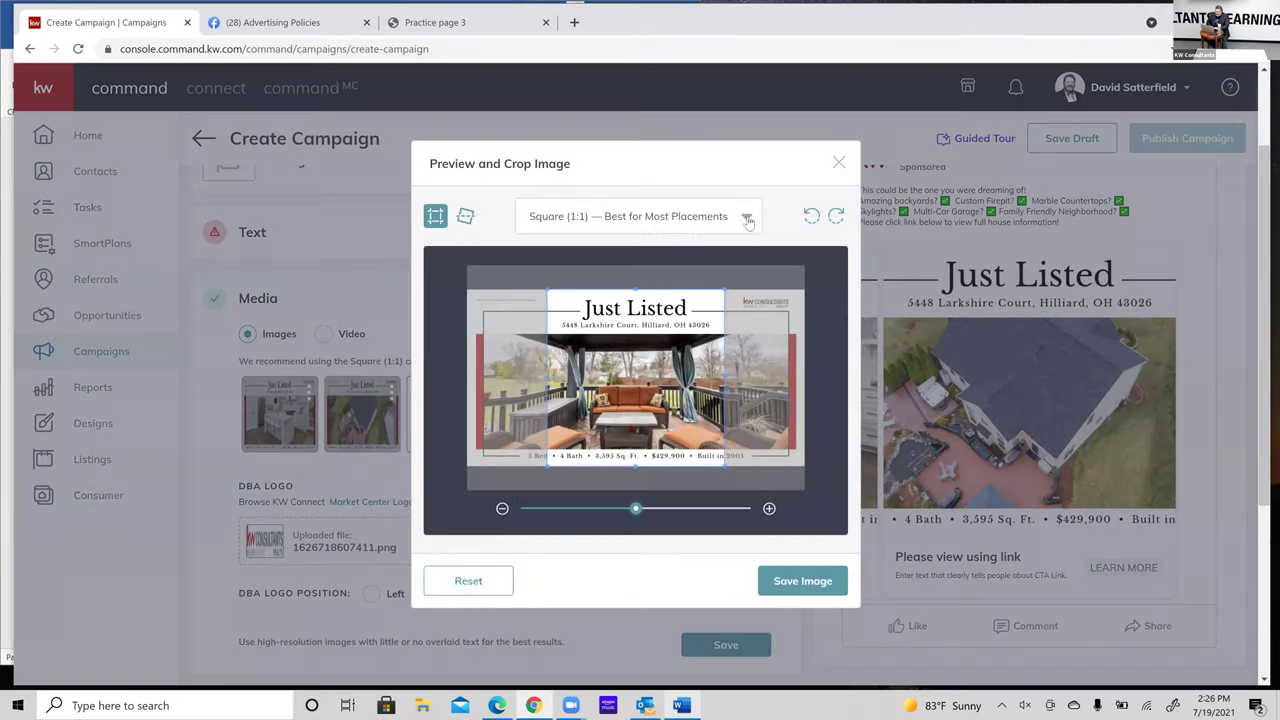
click(746, 216)
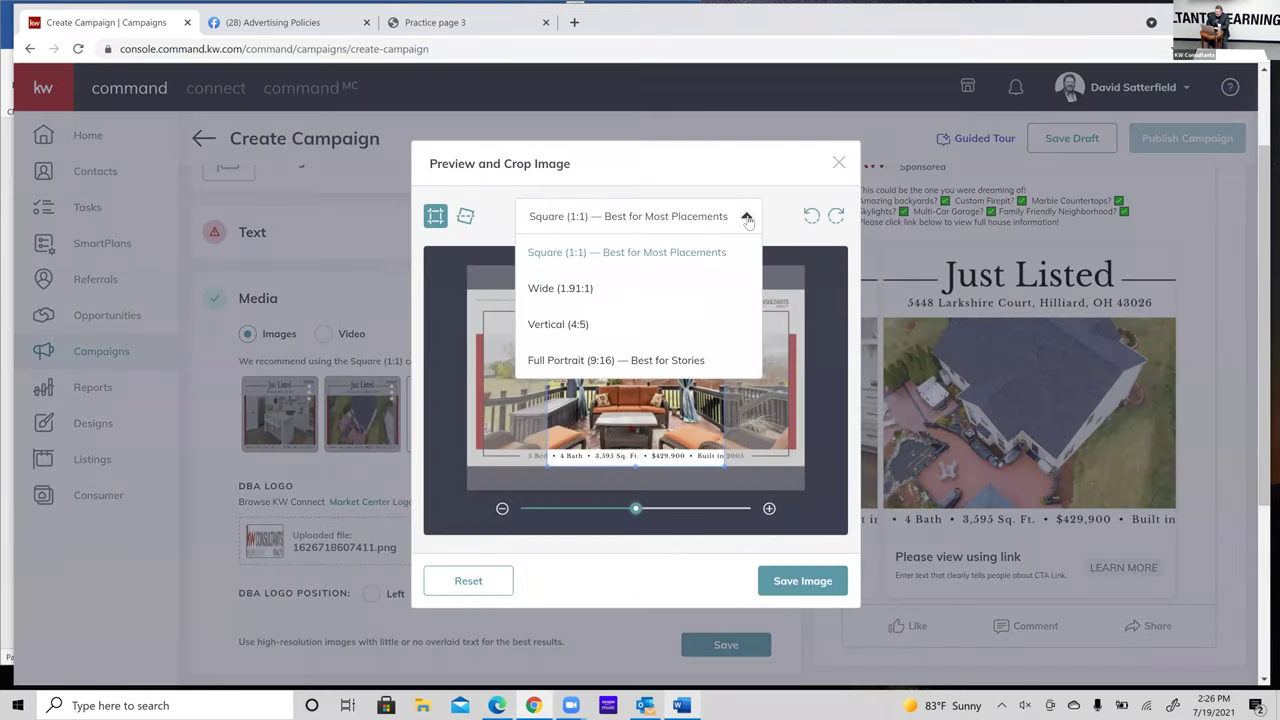
click(589, 286)
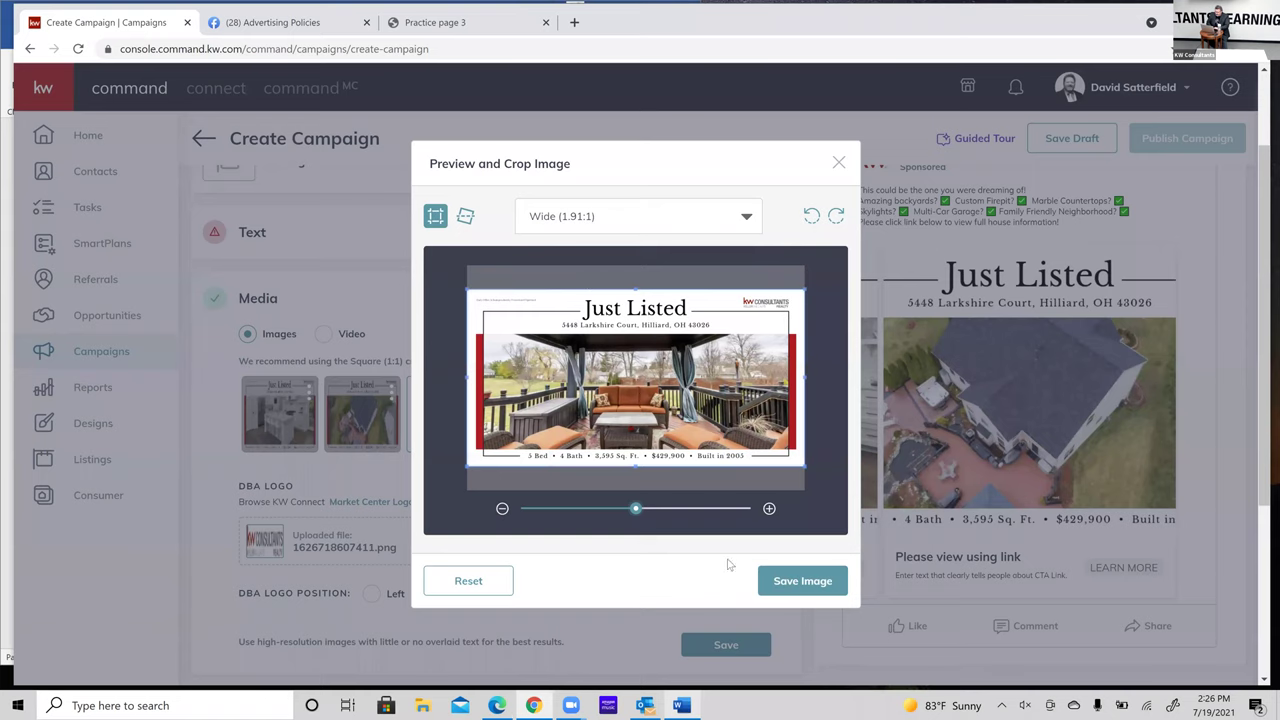
click(792, 584)
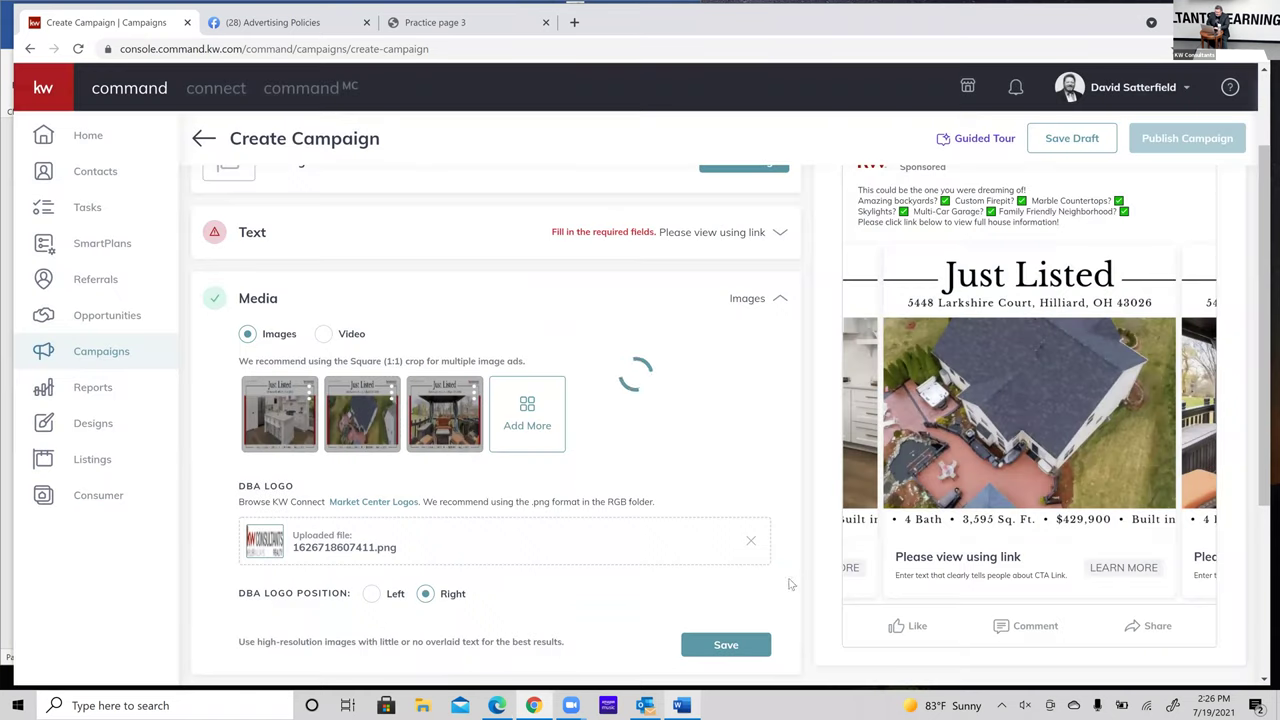
- Add a fourth ad image by uploading the Just Listed design with the master bedroom photo
click(527, 411)
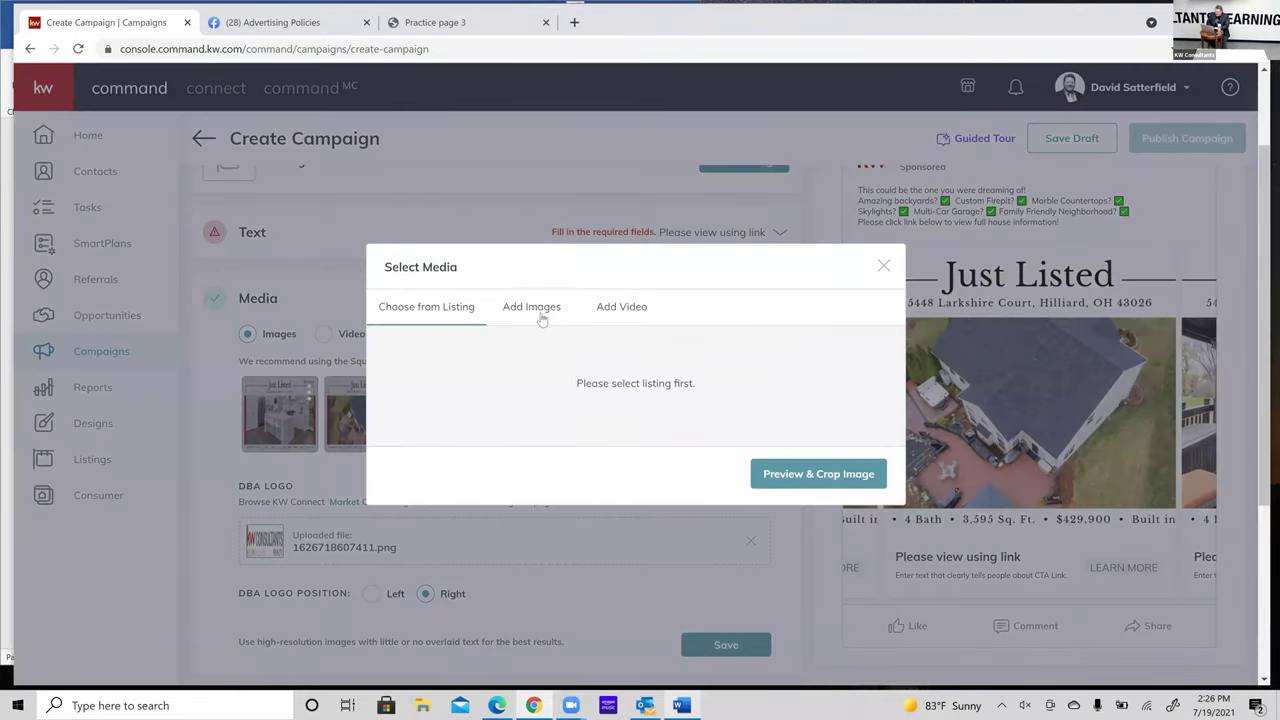
click(541, 316)
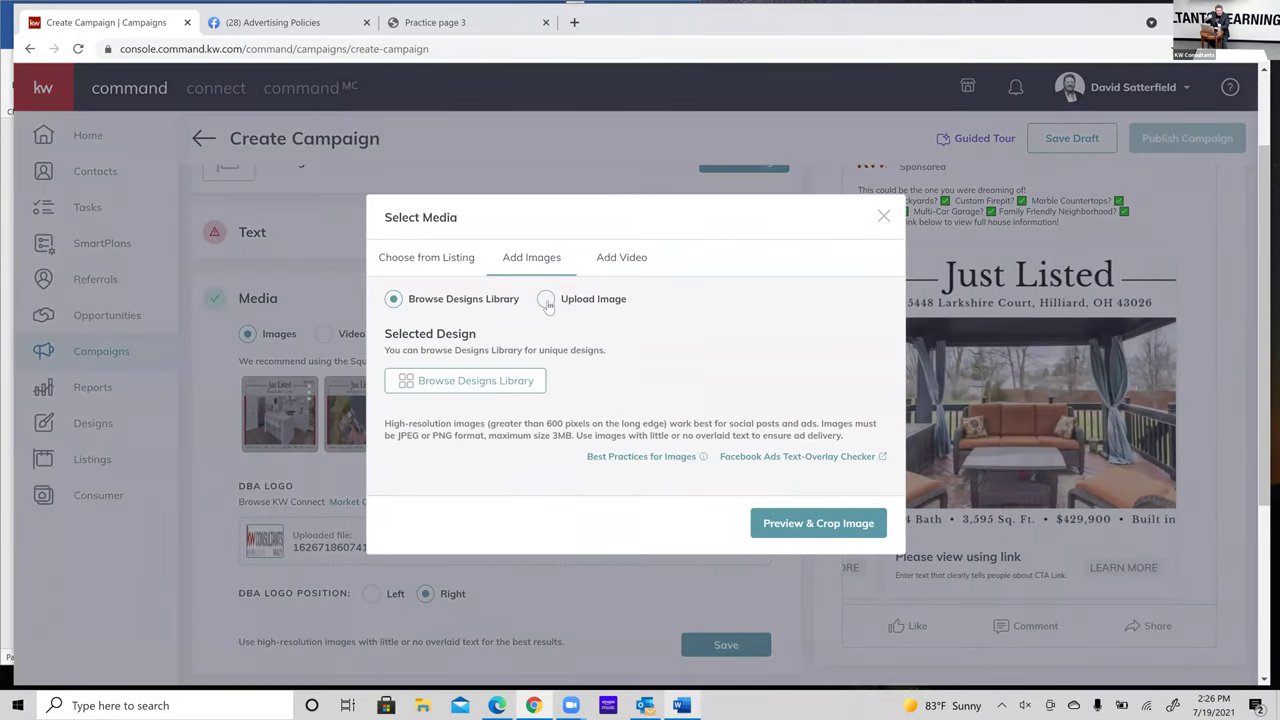
click(546, 301)
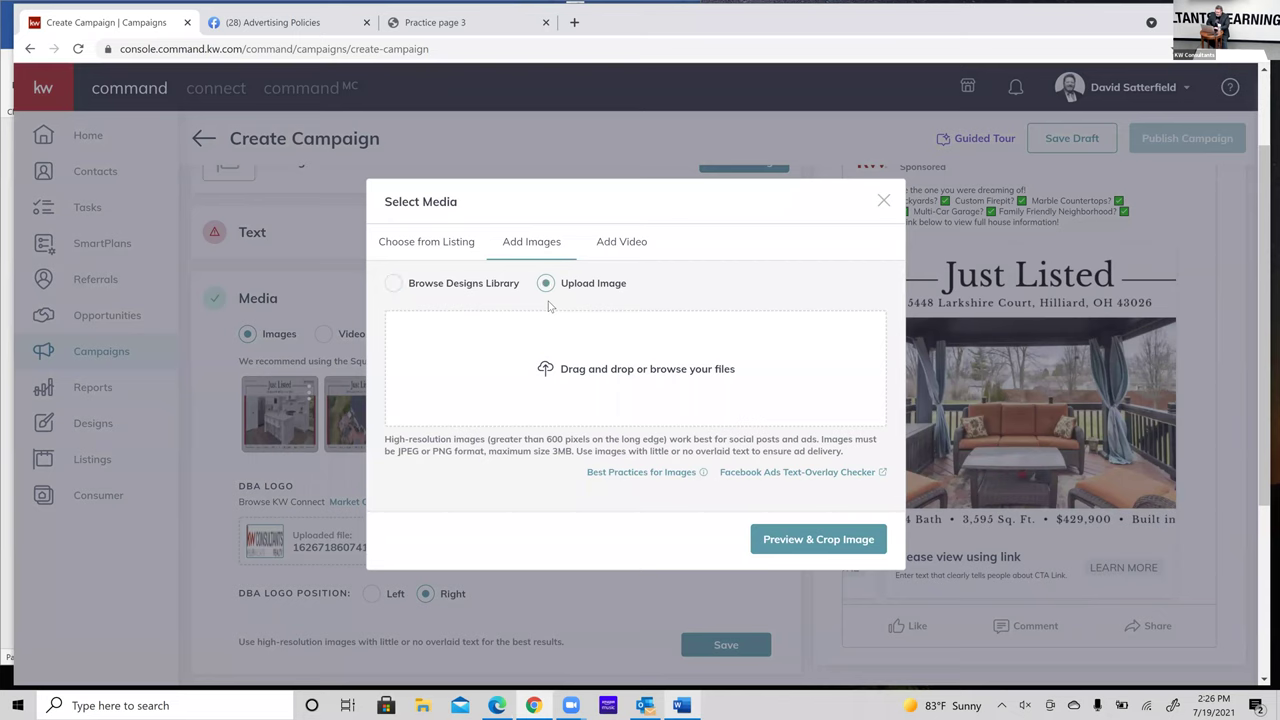
click(594, 372)
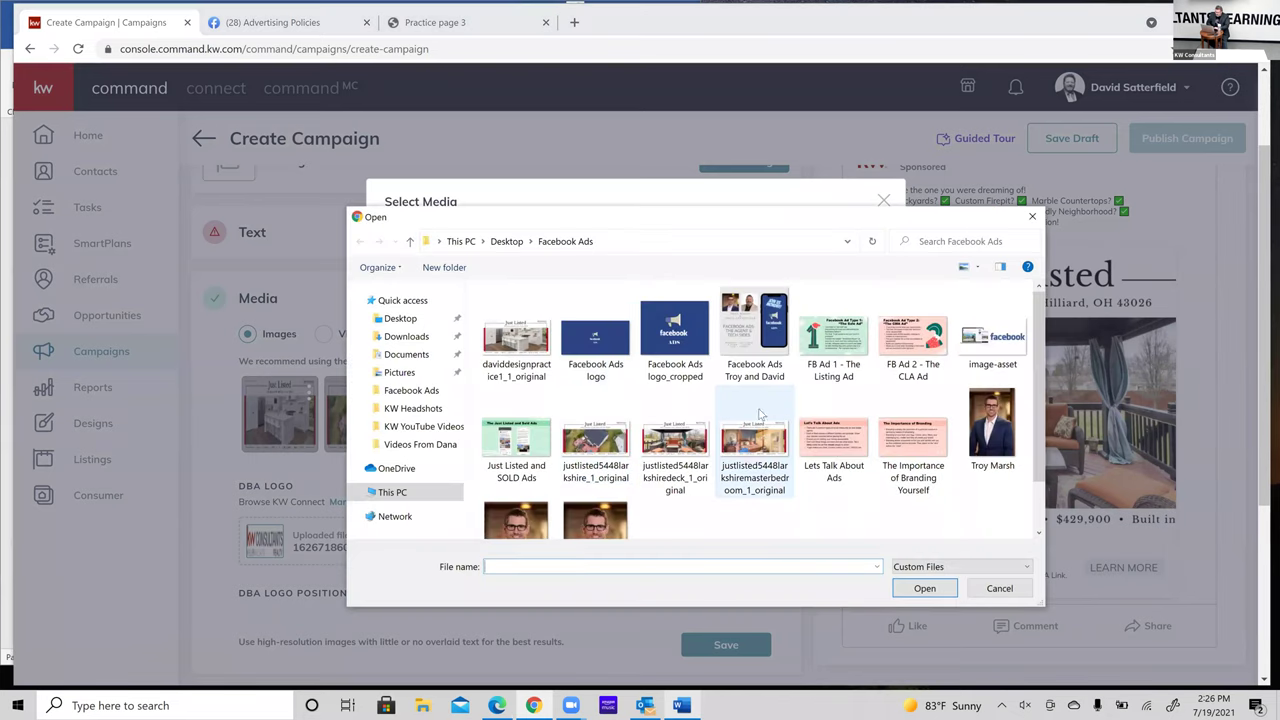
click(752, 455)
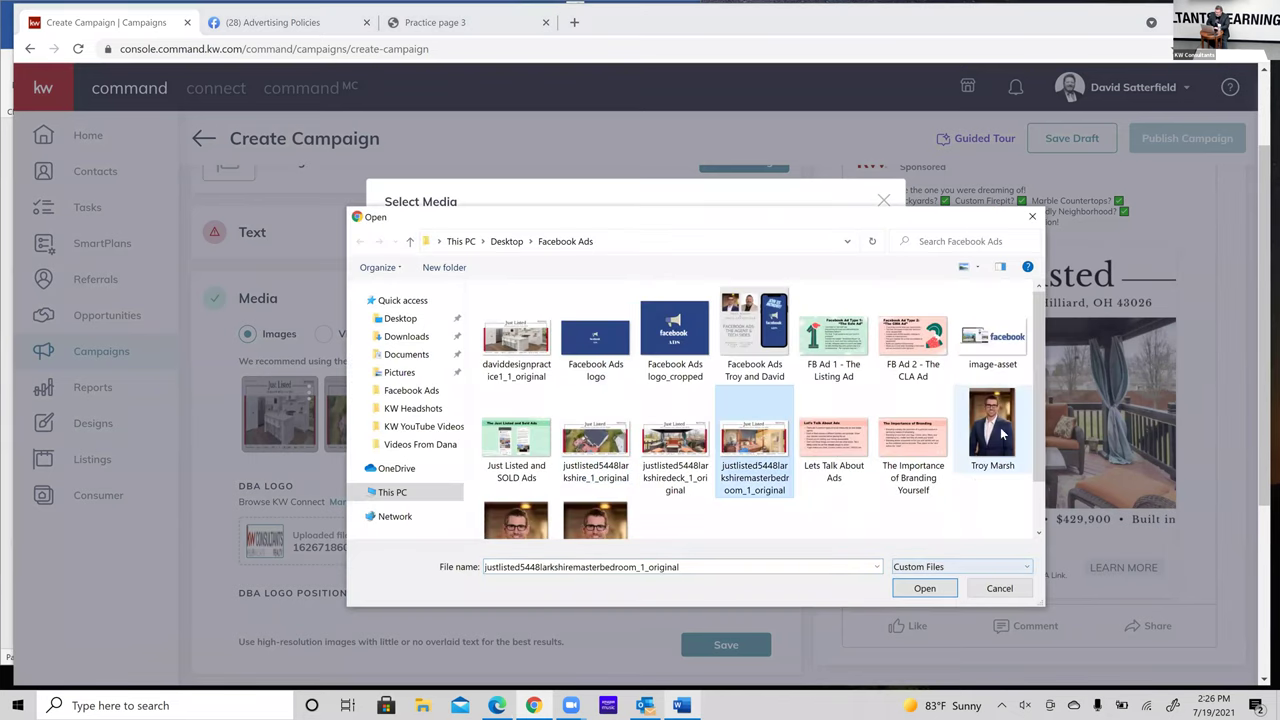
click(924, 588)
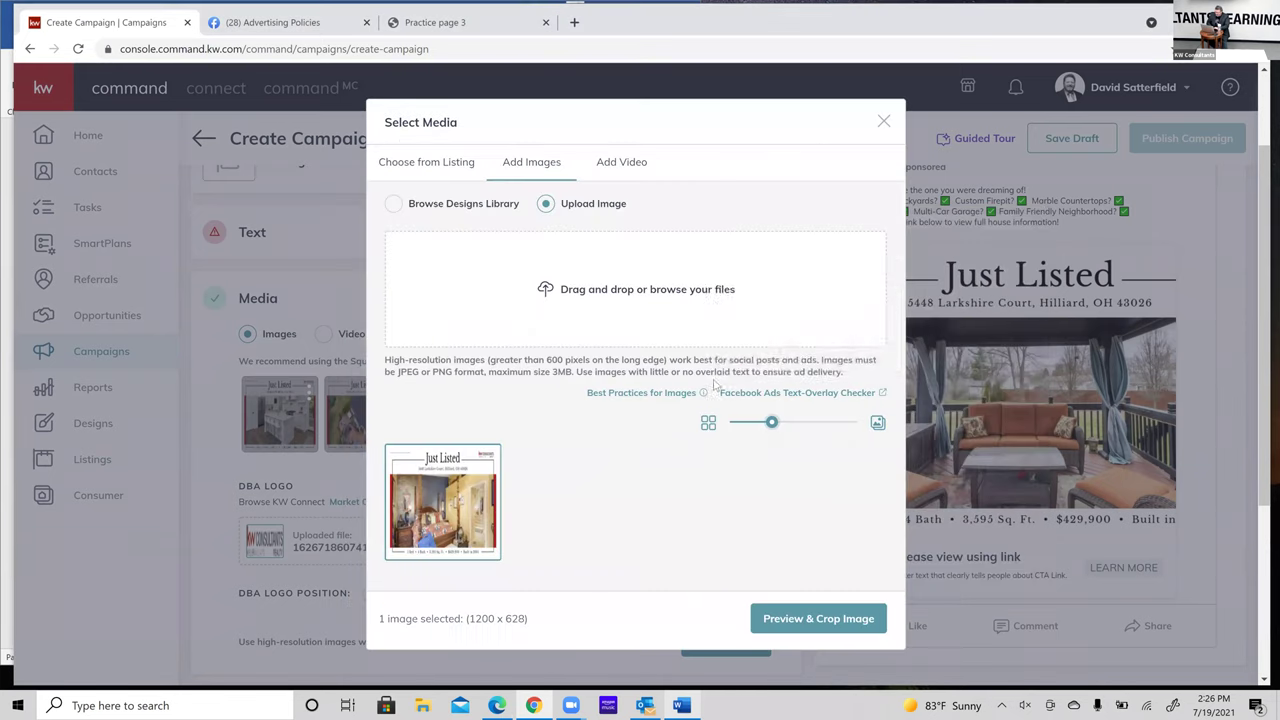
- Crop the master bedroom image to the Wide (1.91:1) format and save it to the ad
click(818, 618)
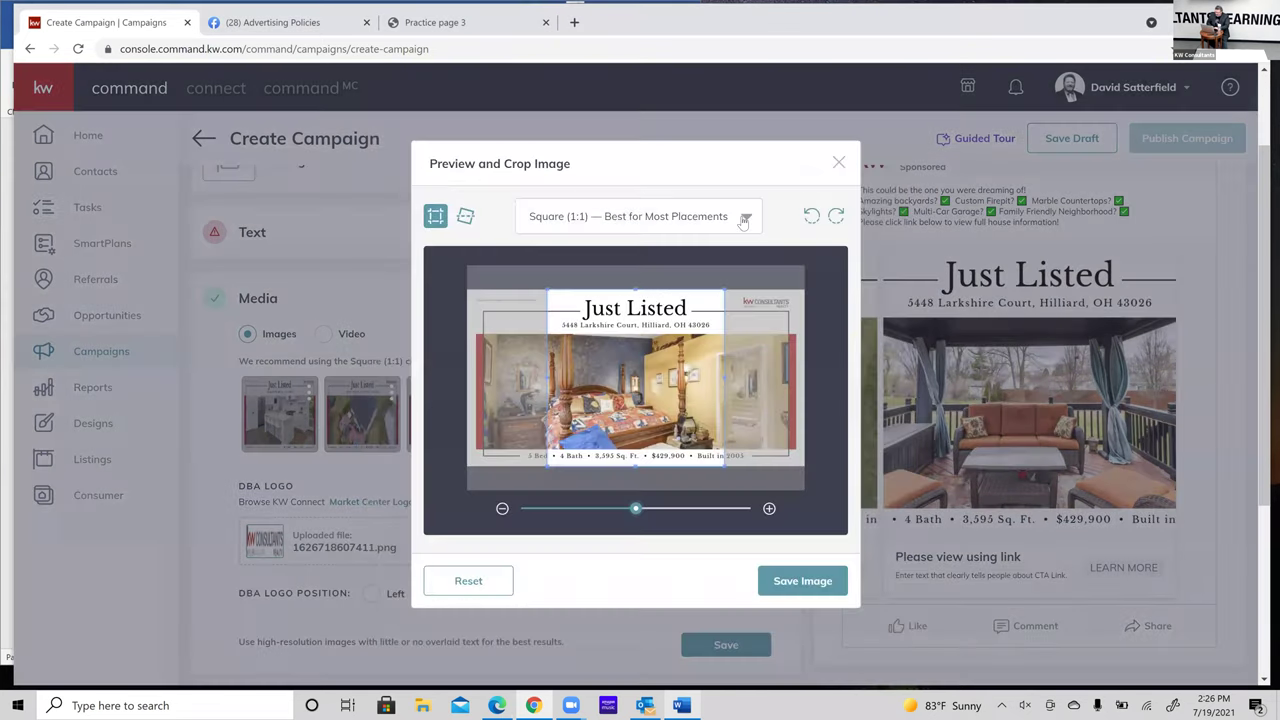
click(738, 218)
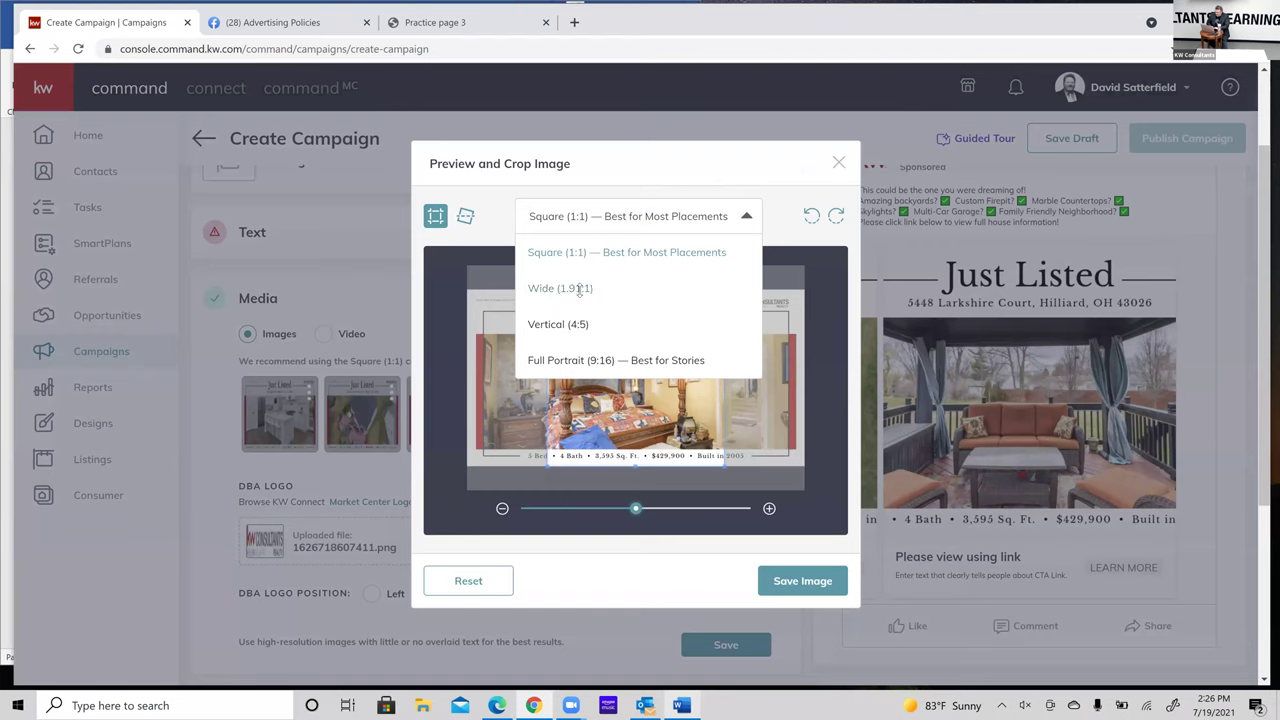
click(583, 288)
click(795, 582)
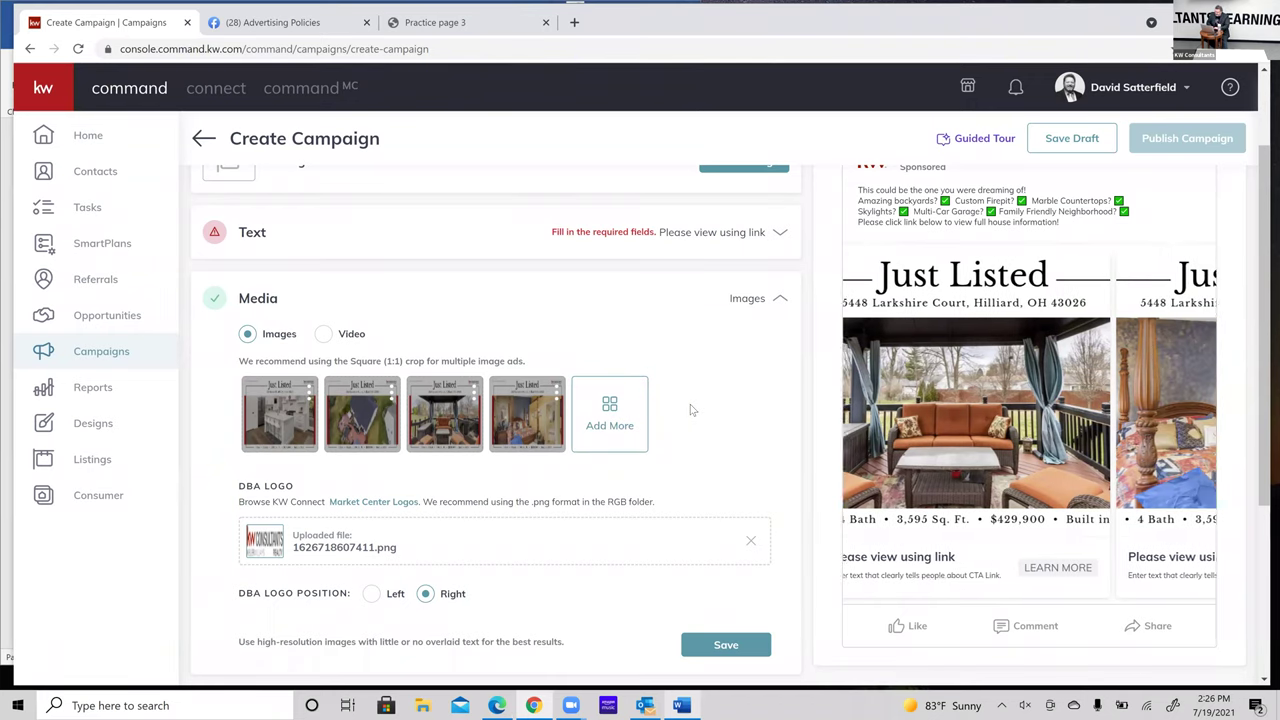
- Remove the uploaded DBA logo file from the ad media and save the Media section
scroll(690, 410, up, 1)
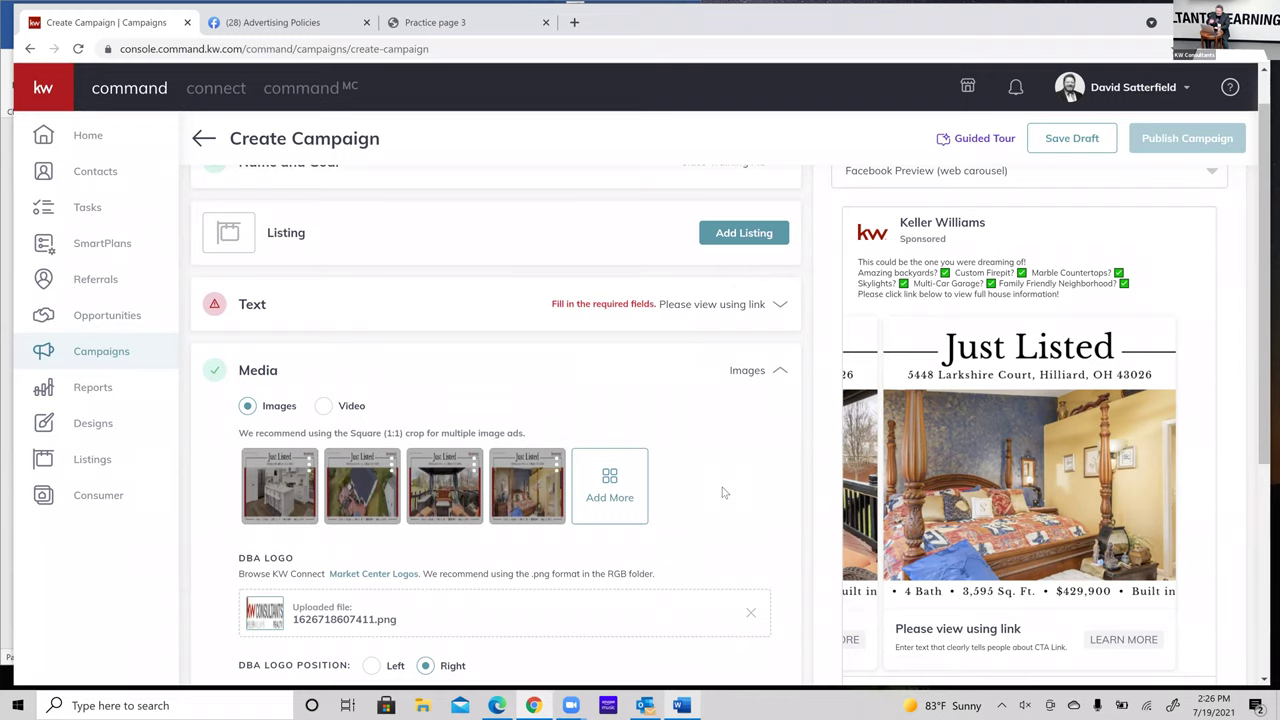
scroll(722, 491, down, 2)
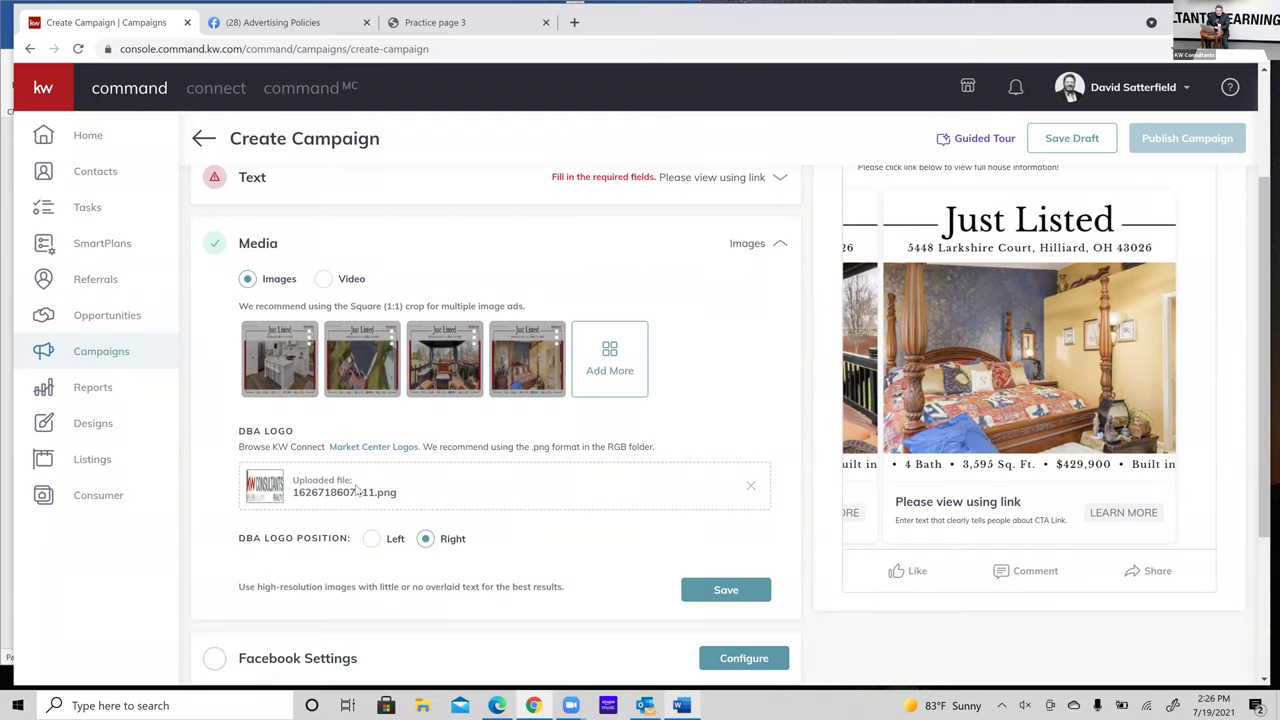
click(749, 488)
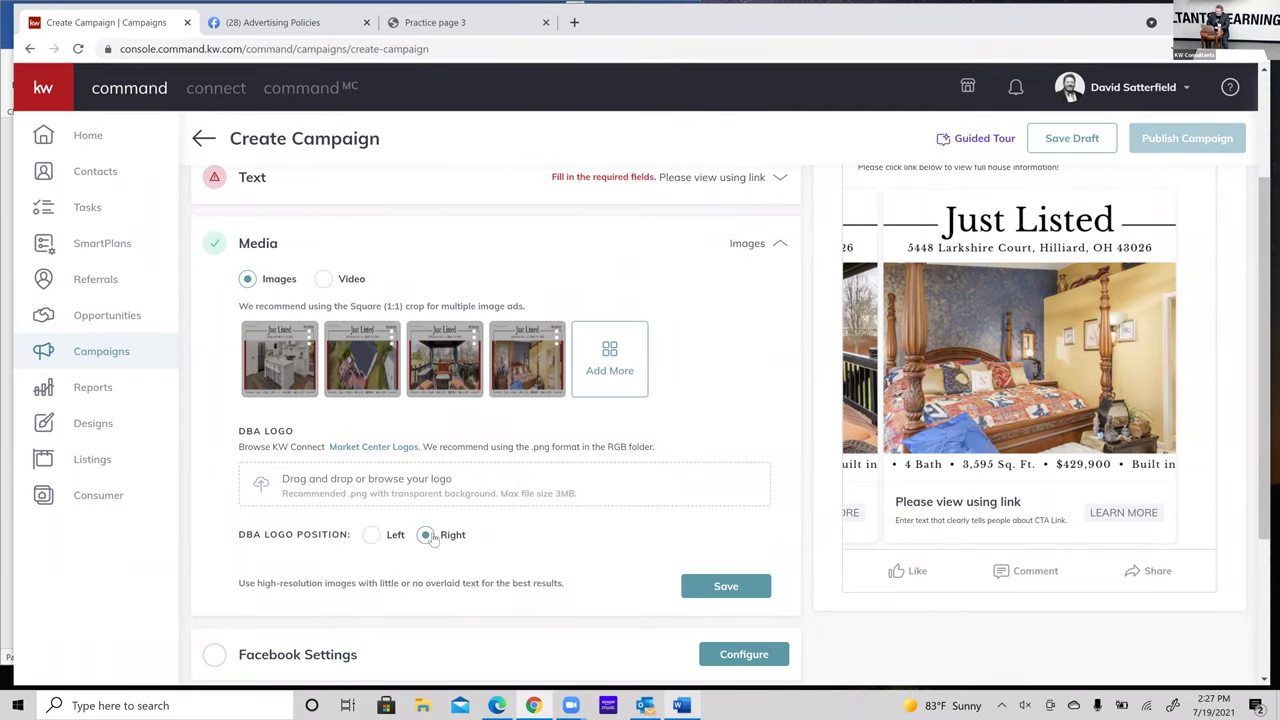
scroll(430, 540, down, 1)
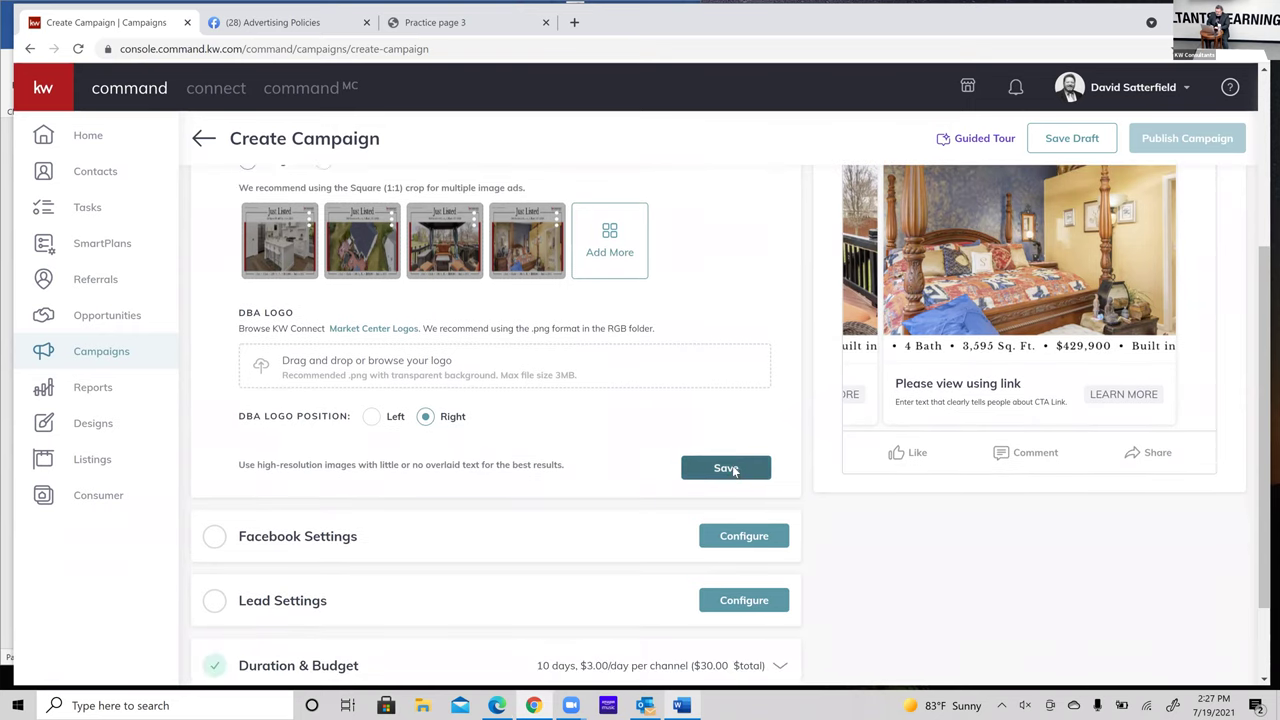
click(726, 468)
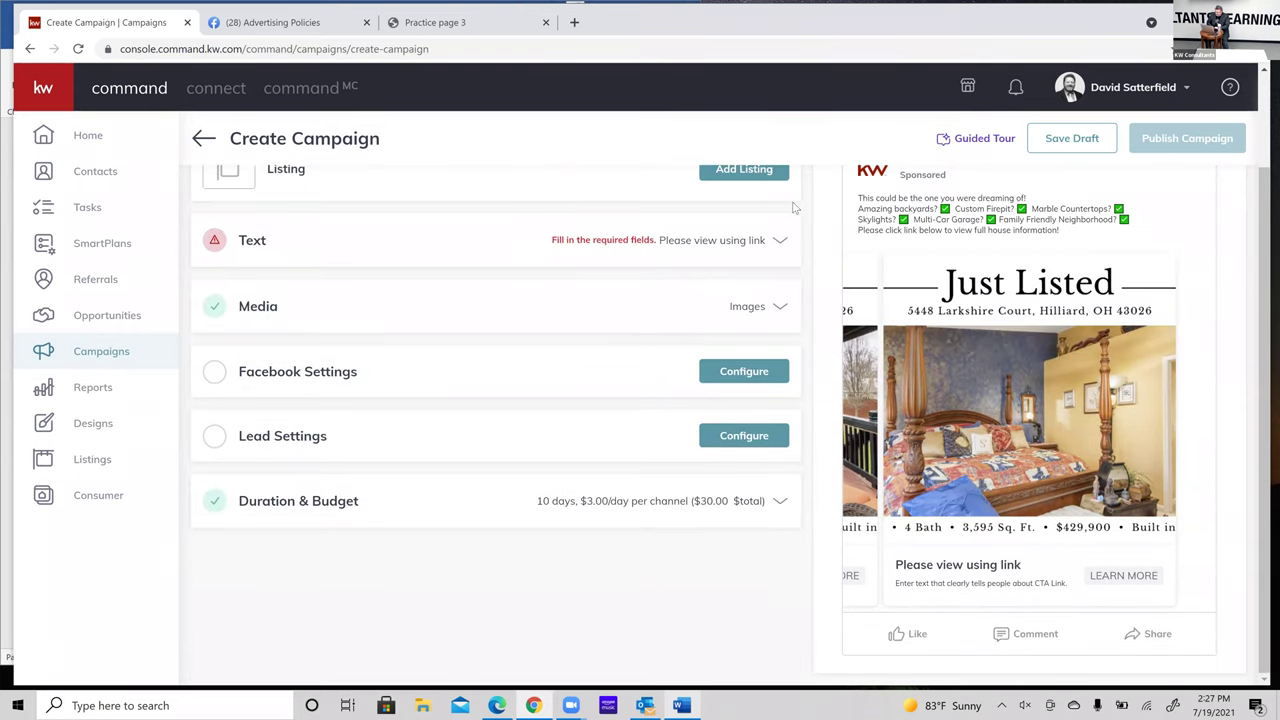
- In the Facebook settings, select The Traveling Buckeyes as the page and keep Learn More as the button label
click(210, 376)
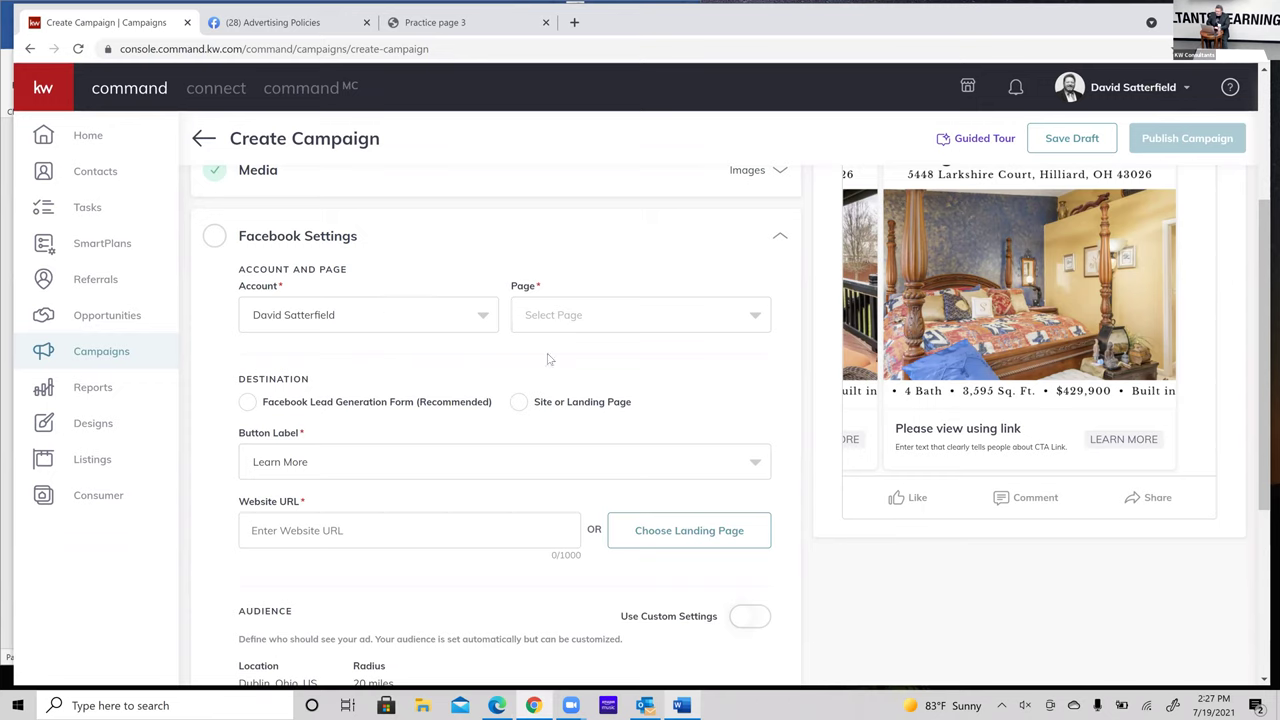
click(752, 320)
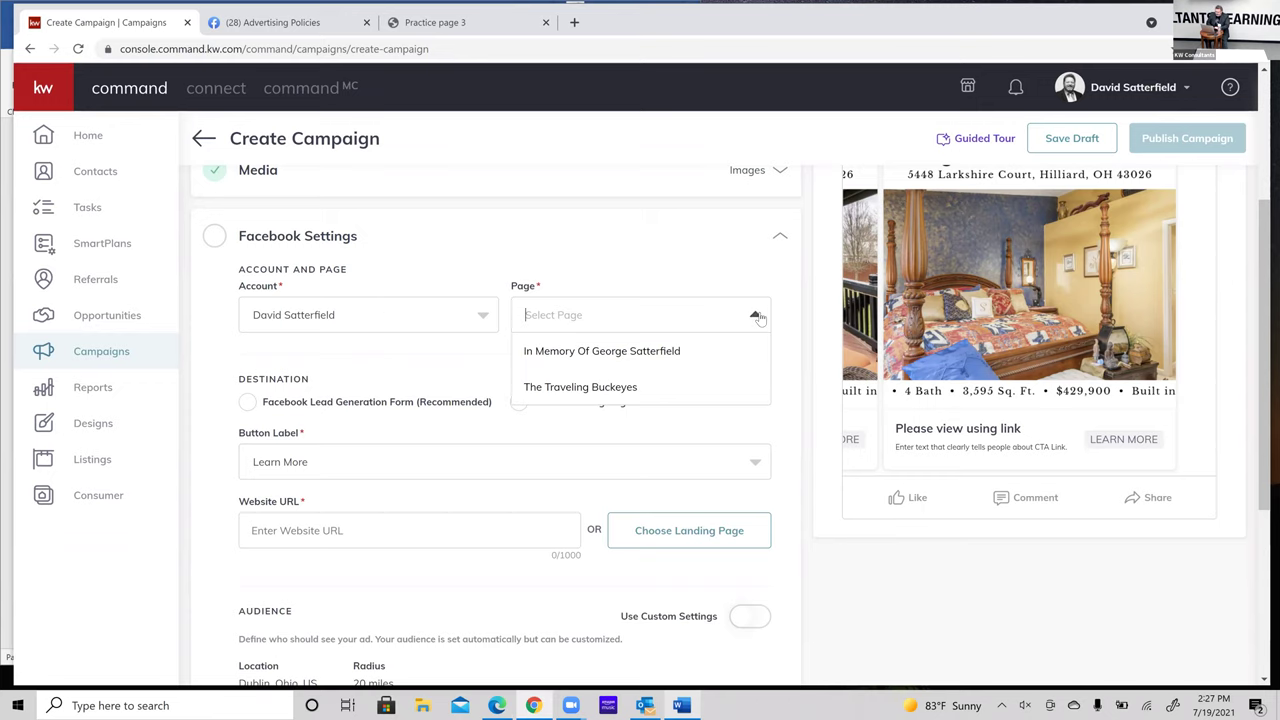
click(578, 389)
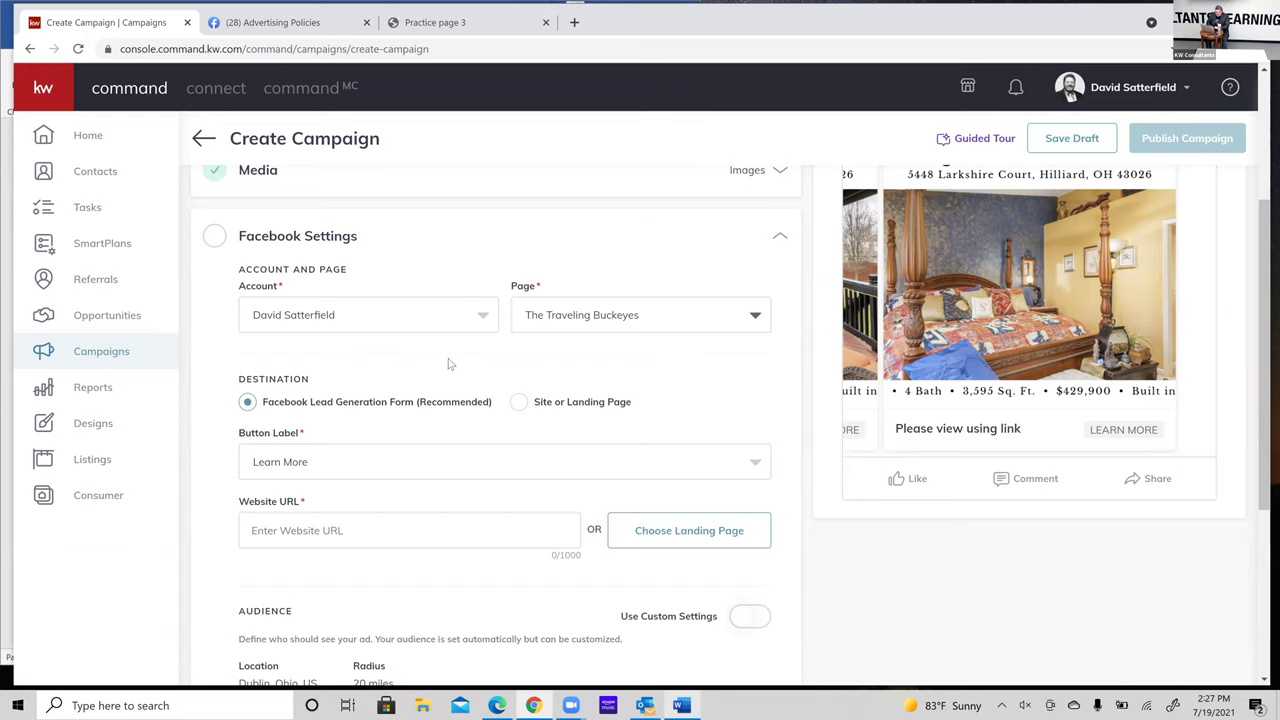
scroll(449, 363, down, 1)
scroll(448, 360, down, 1)
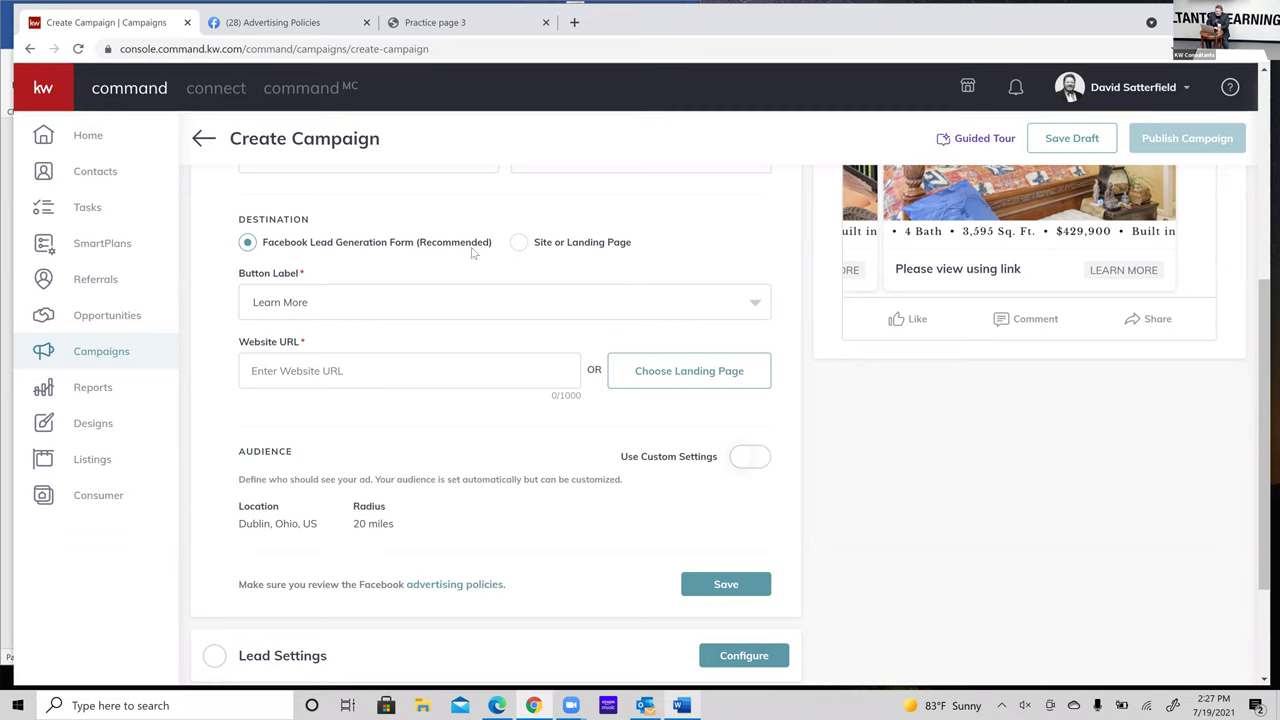
click(756, 303)
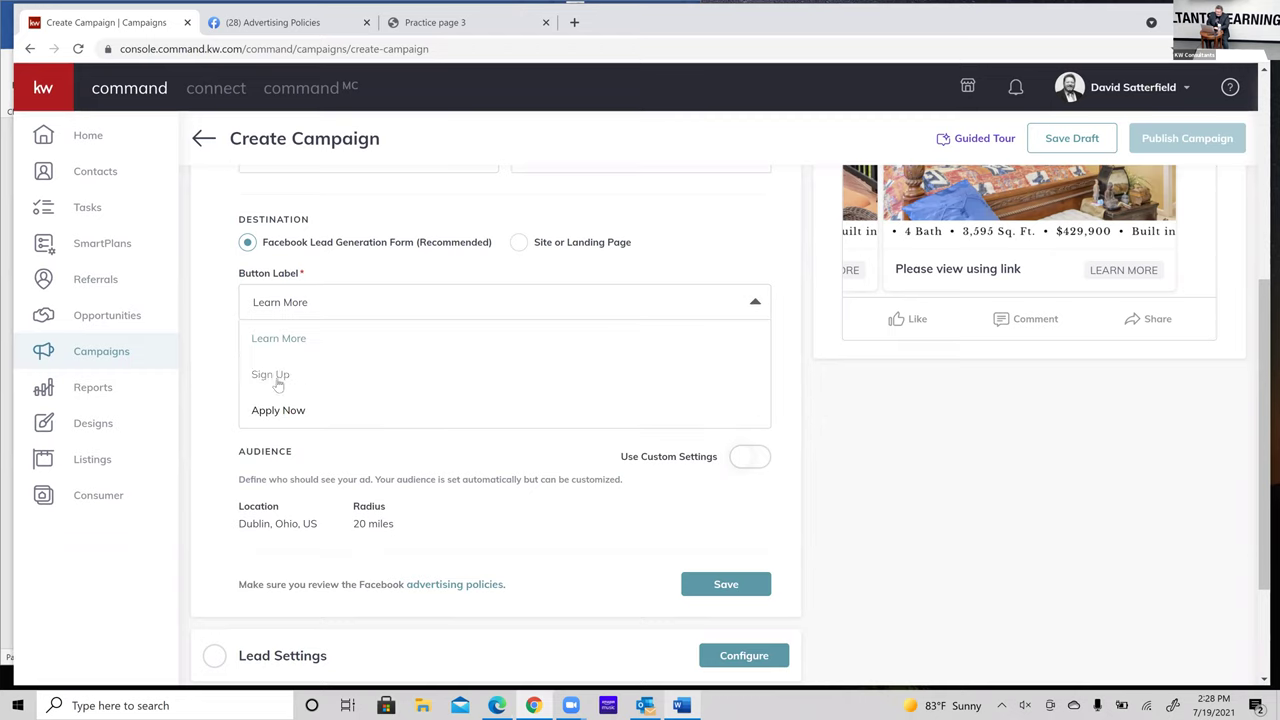
click(349, 305)
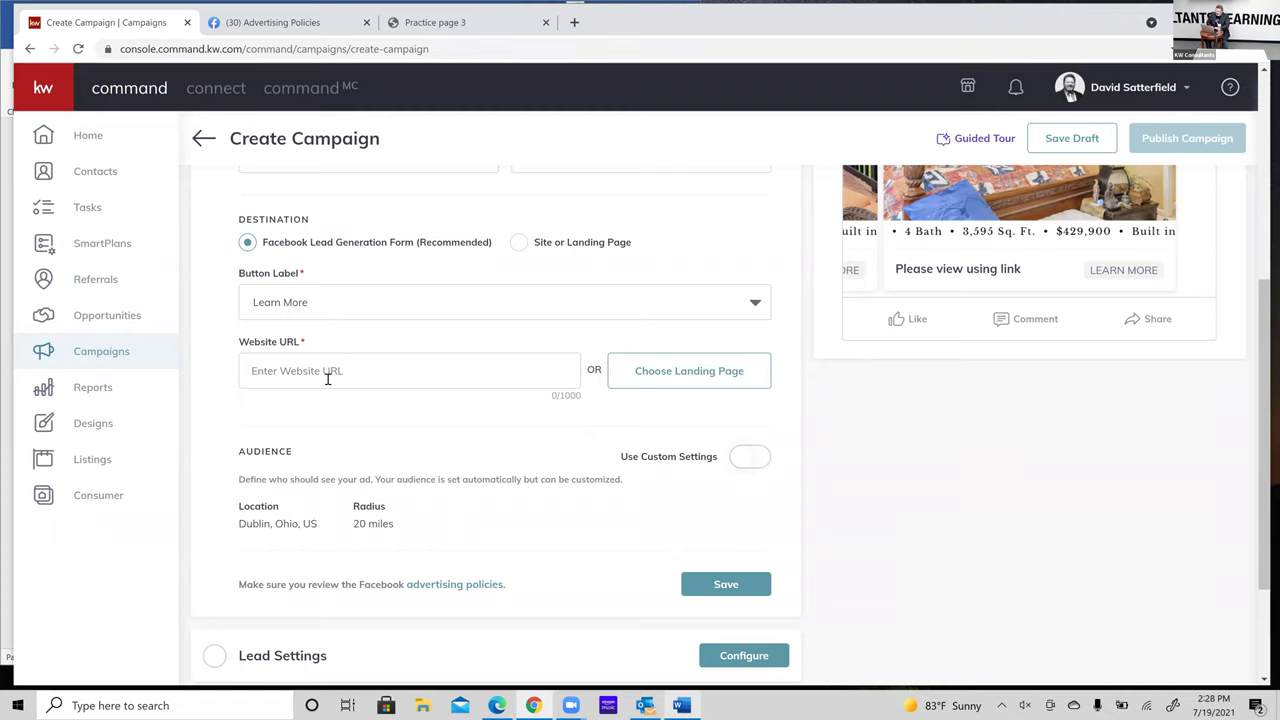
- Copy the web address of the Practice page 3 landing page and paste it as the ad's website URL
click(455, 22)
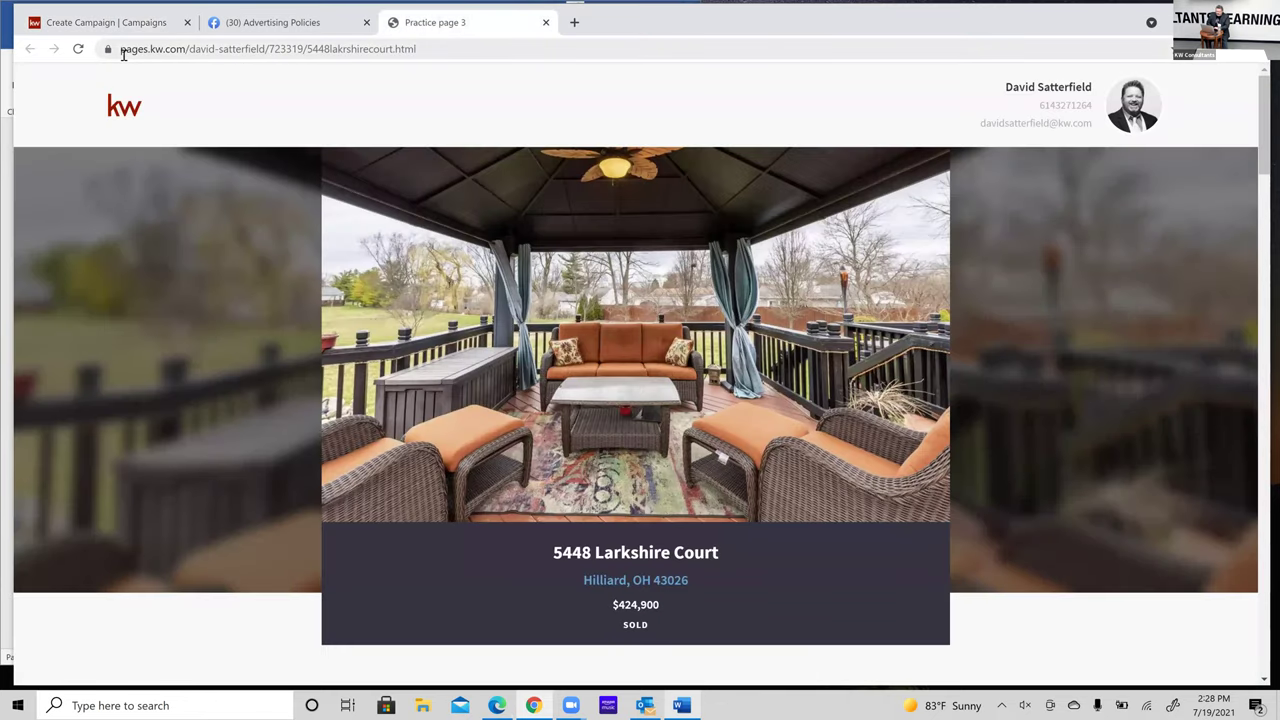
click(236, 49)
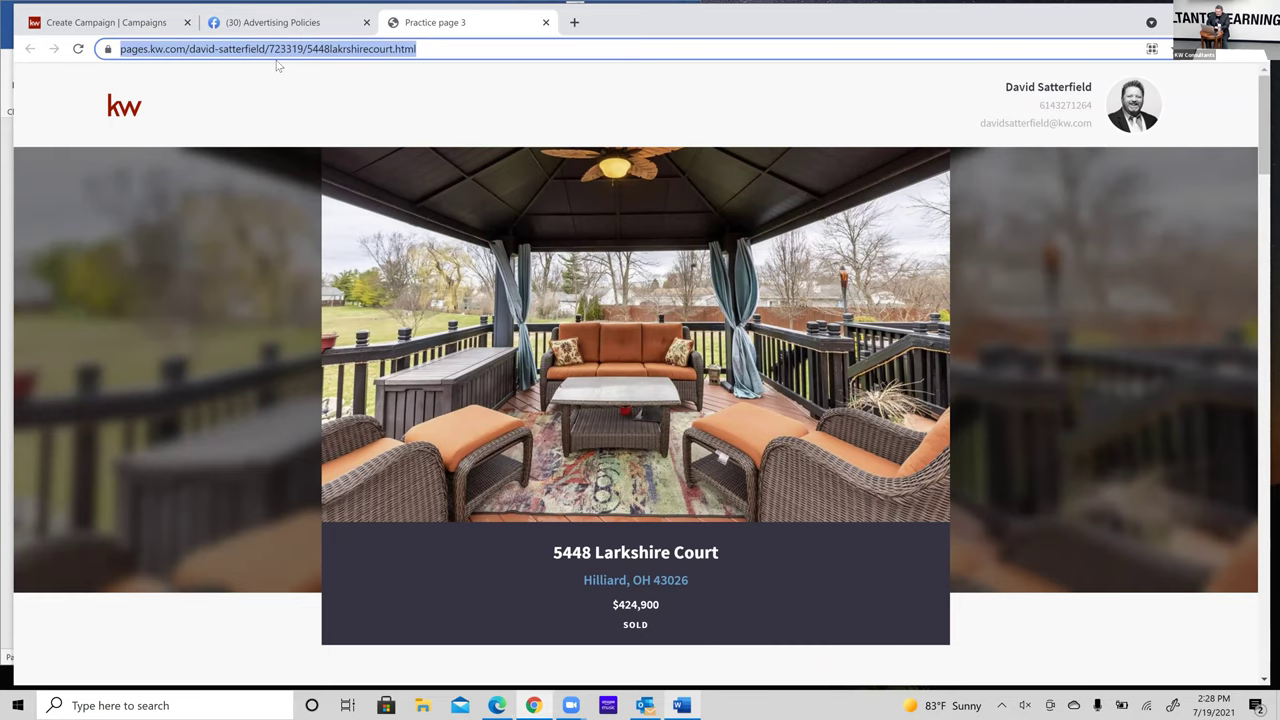
click(130, 22)
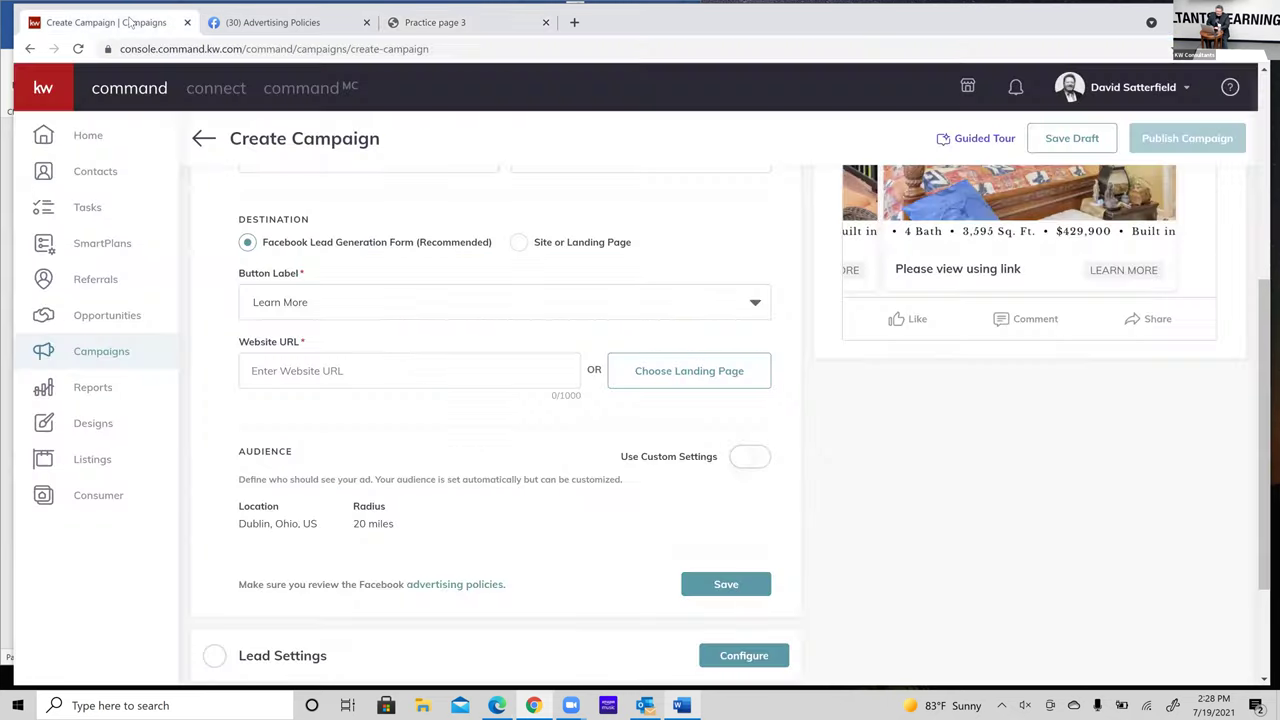
click(326, 374)
key(BackSpace)
key(BackSpace)
key(BackSpace)
key(BackSpace)
key(BackSpace)
key(BackSpace)
key(BackSpace)
key(BackSpace)
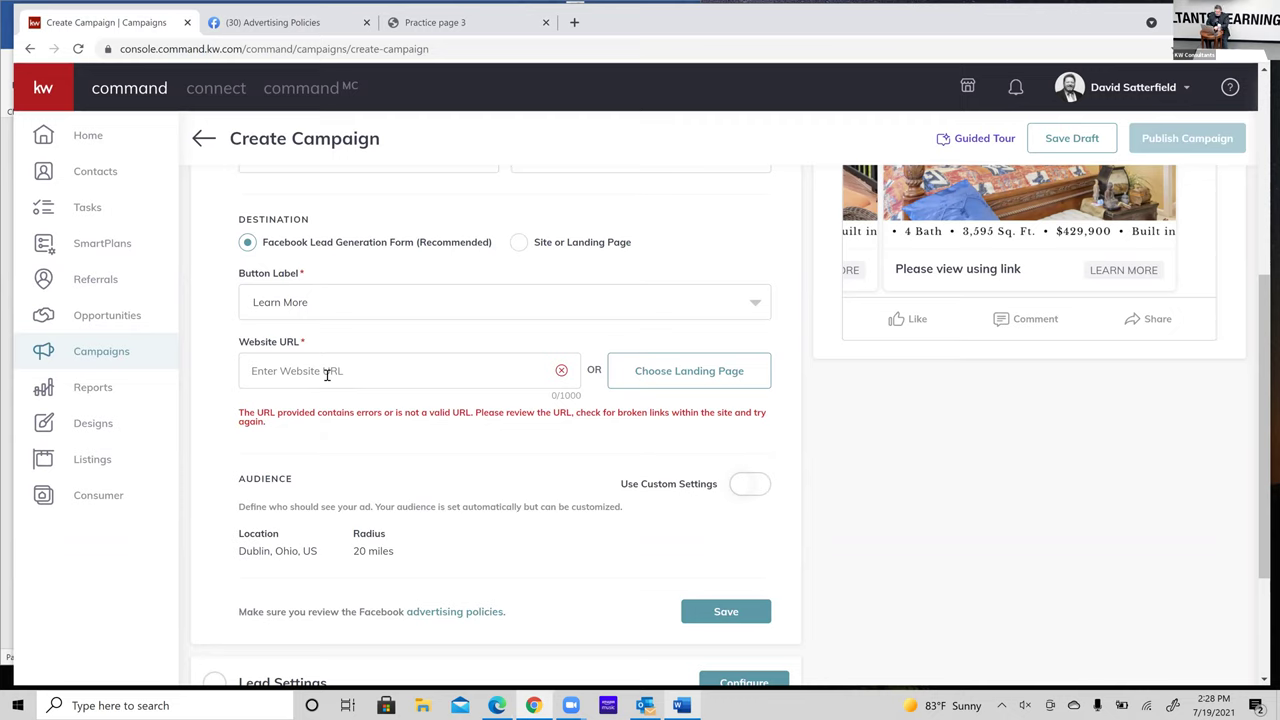
key(ctrl+v)
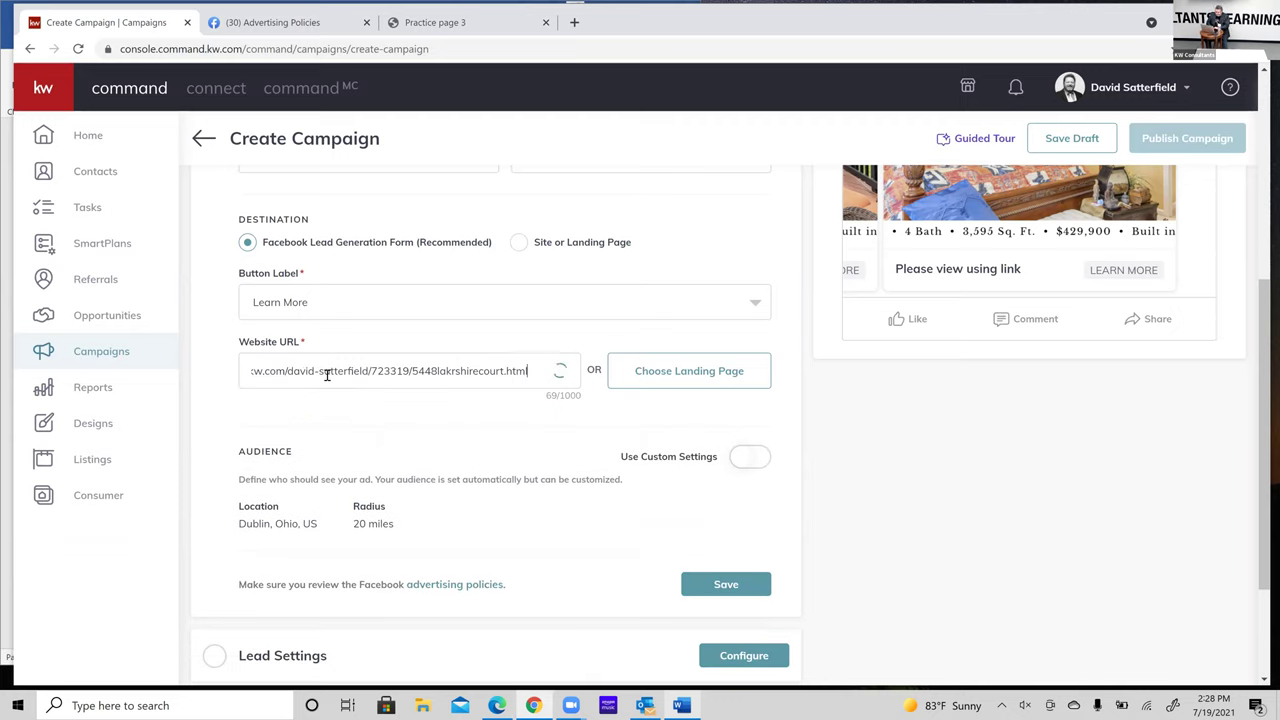
- Turn on custom settings for the ad's audience
scroll(463, 420, down, 1)
scroll(463, 420, down, 1)
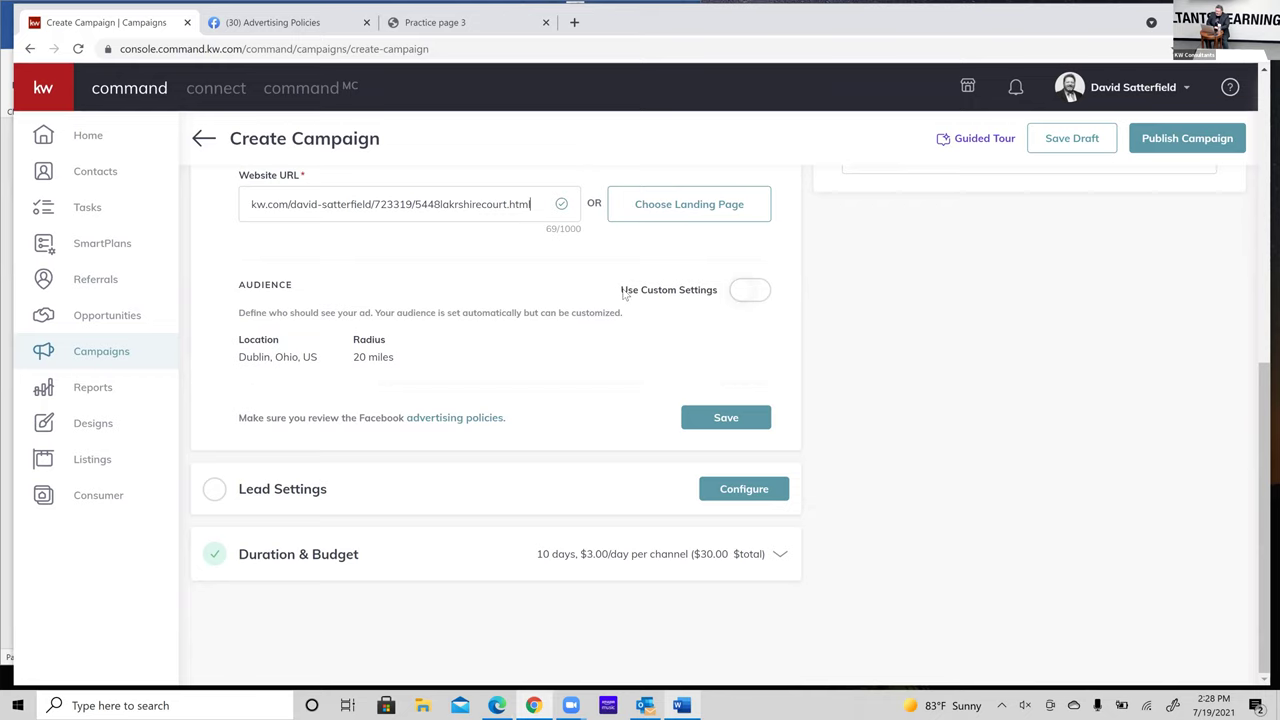
click(750, 290)
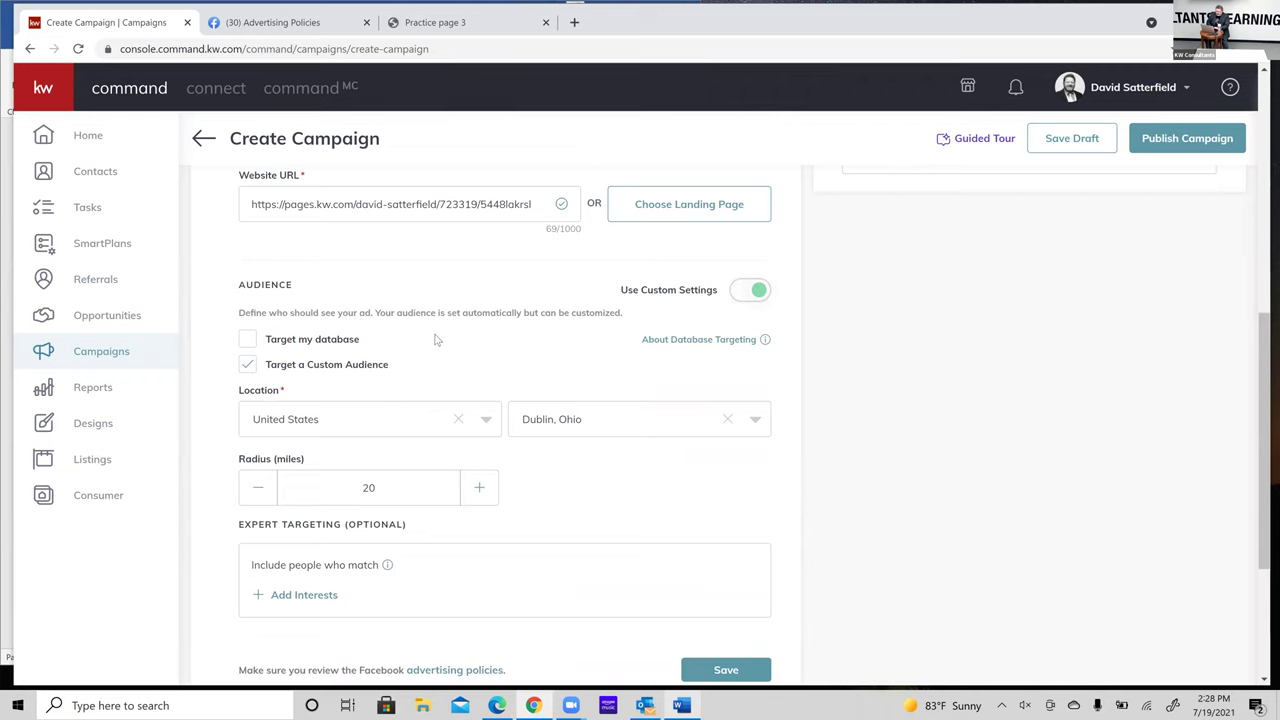
scroll(436, 340, down, 1)
scroll(436, 340, down, 1)
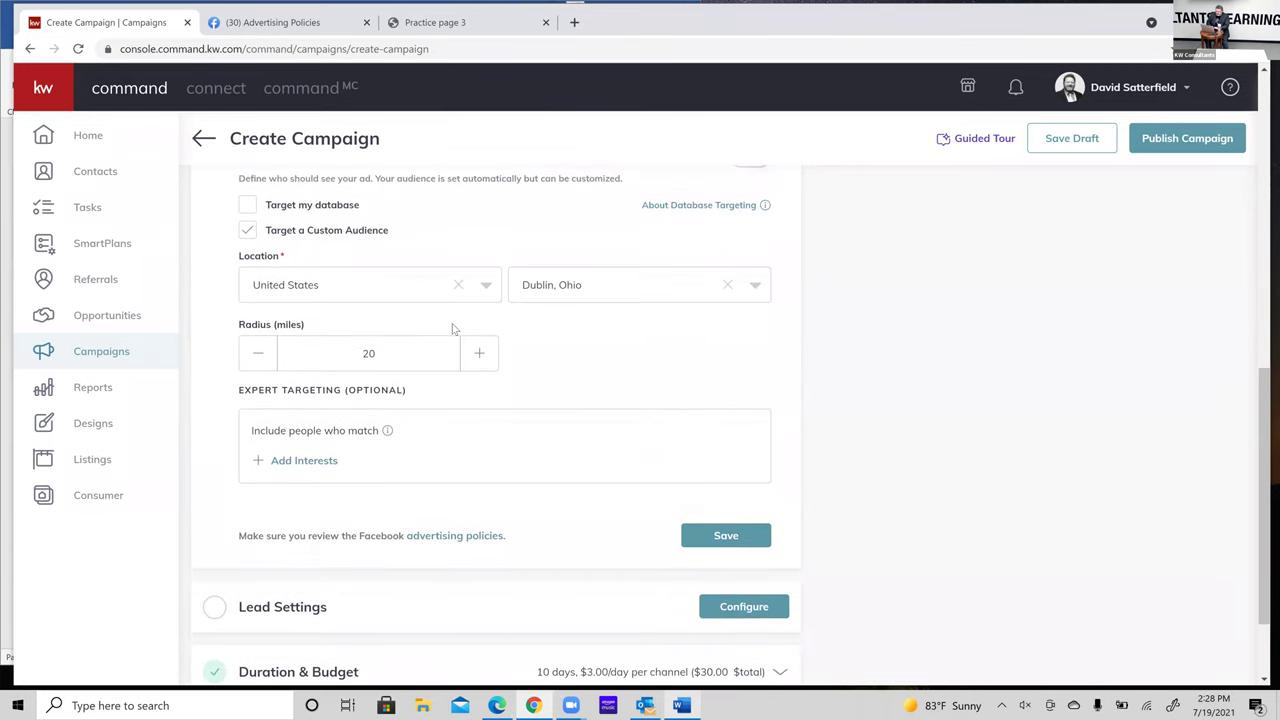
- Set the custom audience's radius around Dublin, Ohio to 30 miles
click(487, 287)
click(487, 287)
click(261, 357)
click(260, 359)
click(481, 357)
click(481, 357)
click(481, 357)
click(481, 357)
click(481, 357)
click(481, 357)
click(481, 357)
click(481, 357)
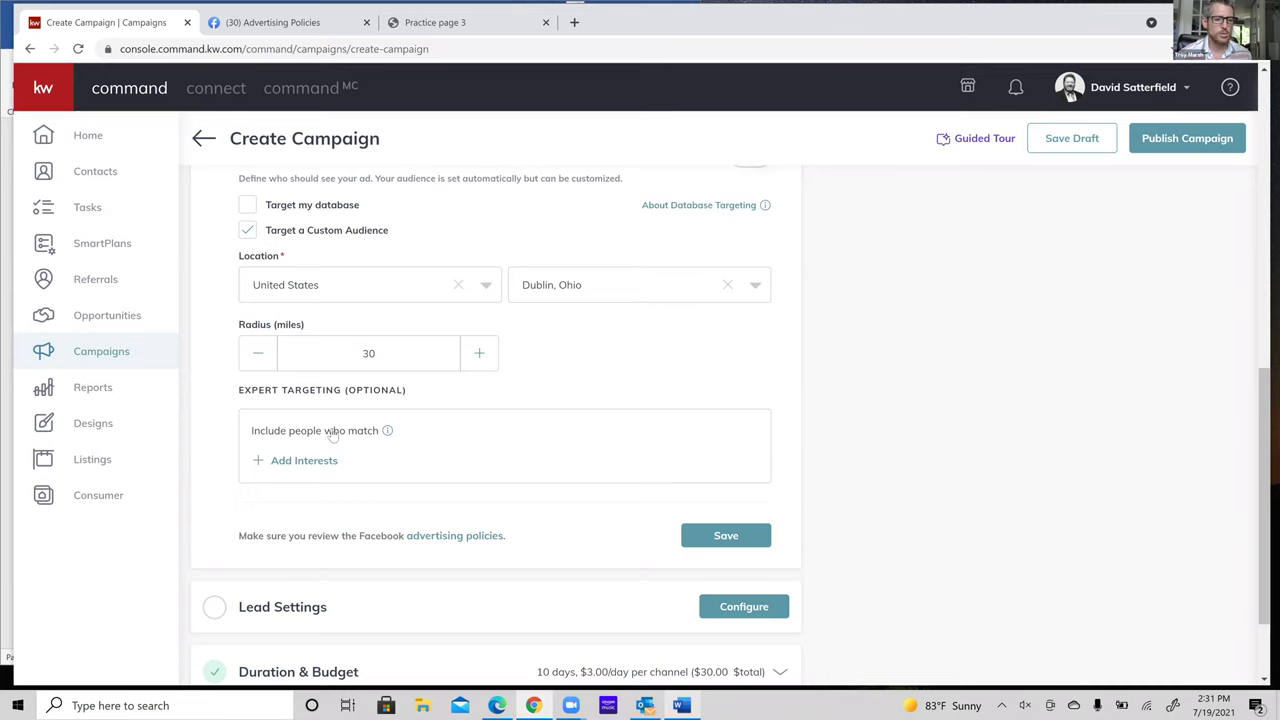
- Search the expert targeting interests for "first time home" and clear the search
click(265, 466)
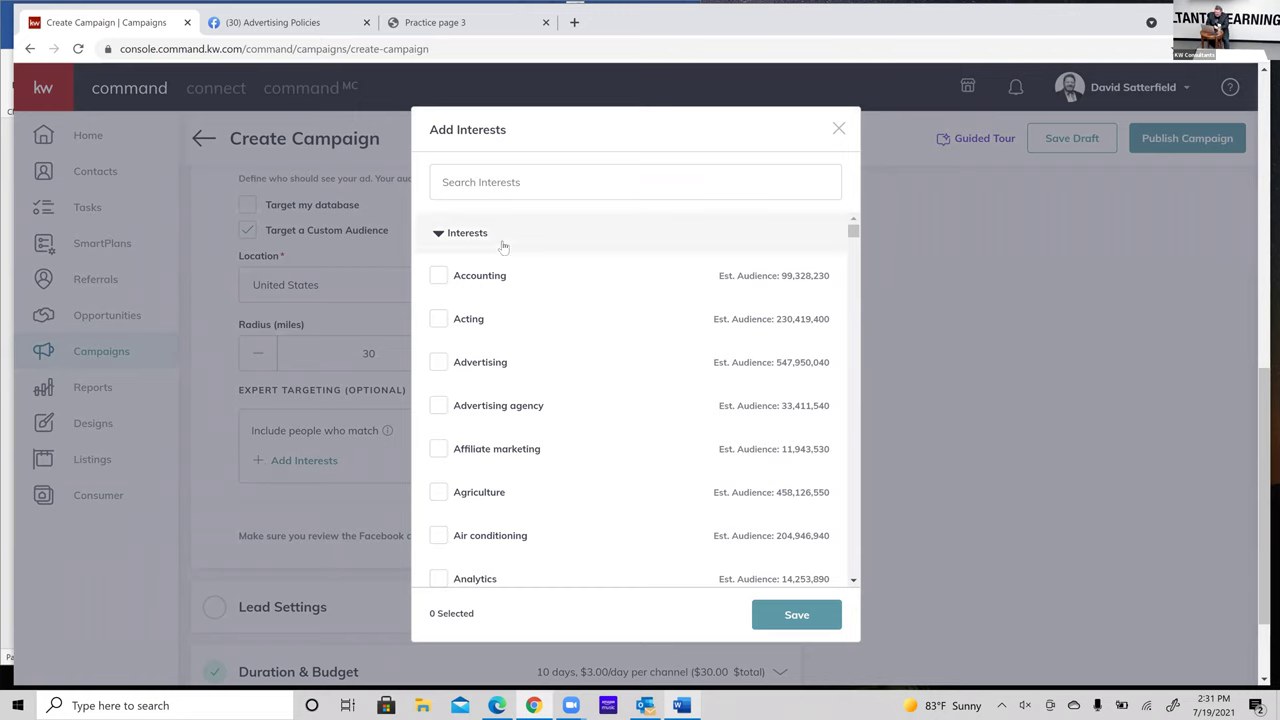
click(560, 182)
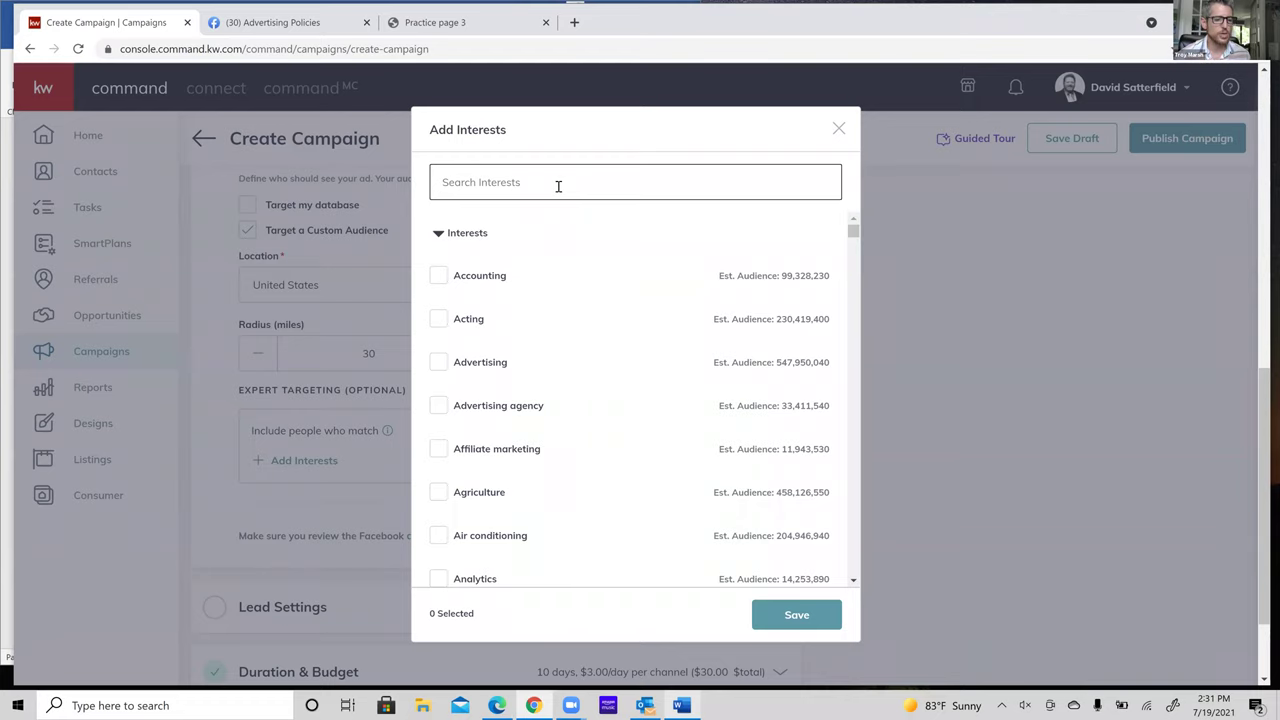
text(first time home)
key(BackSpace)
key(BackSpace)
key(BackSpace)
key(BackSpace)
key(BackSpace)
key(BackSpace)
key(BackSpace)
key(BackSpace)
key(BackSpace)
key(BackSpace)
key(BackSpace)
key(BackSpace)
key(BackSpace)
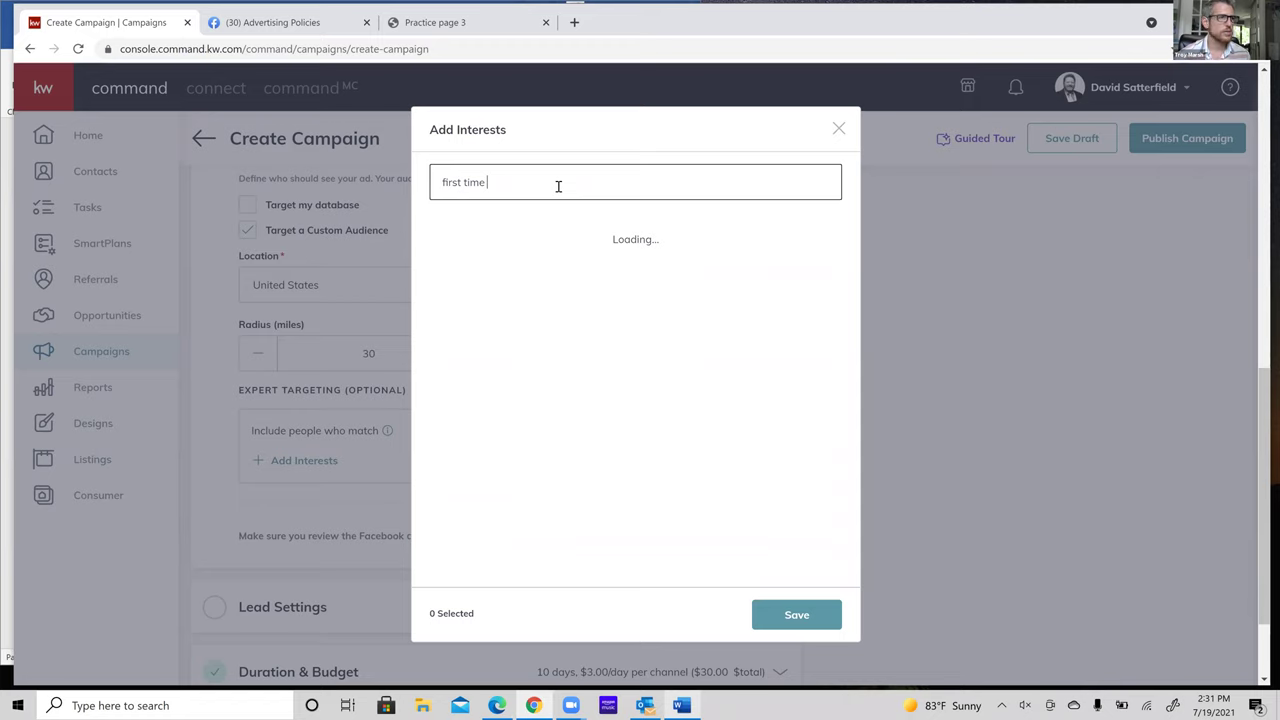
key(BackSpace)
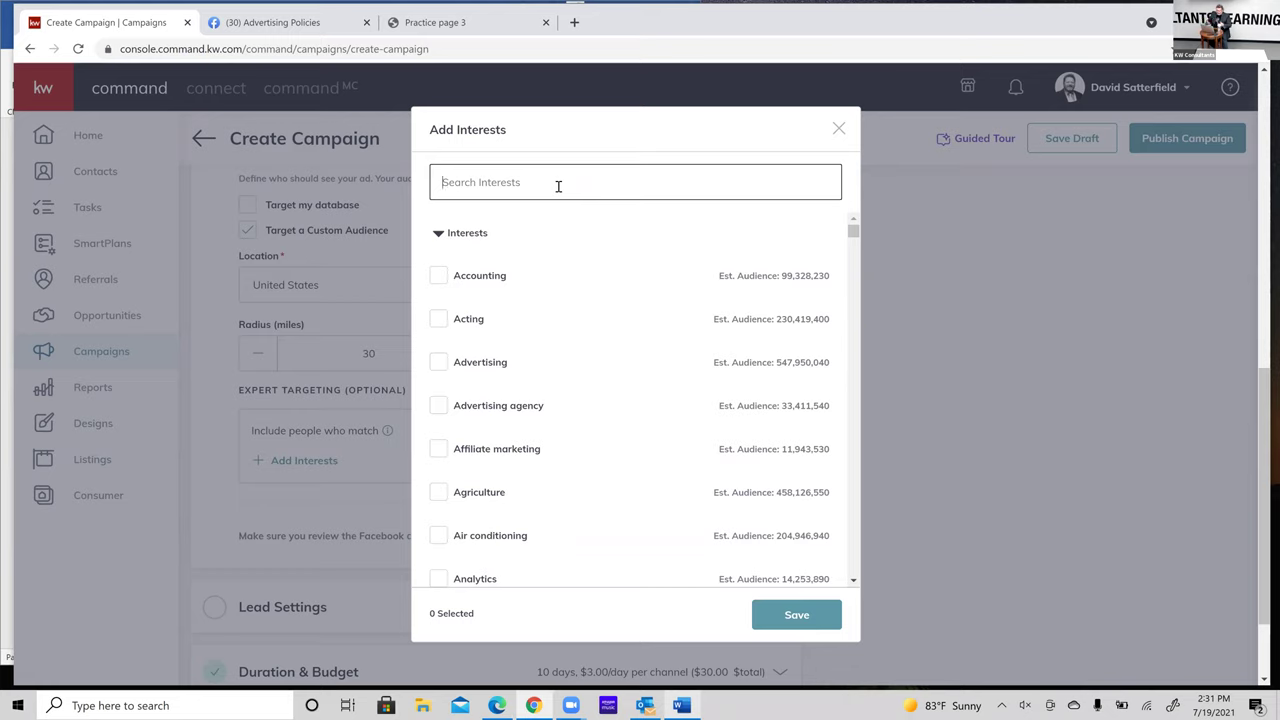
- Search the expert targeting interests for "homebuyer" and "real estate", review the matches, and leave the interest selection
text(homebuyer)
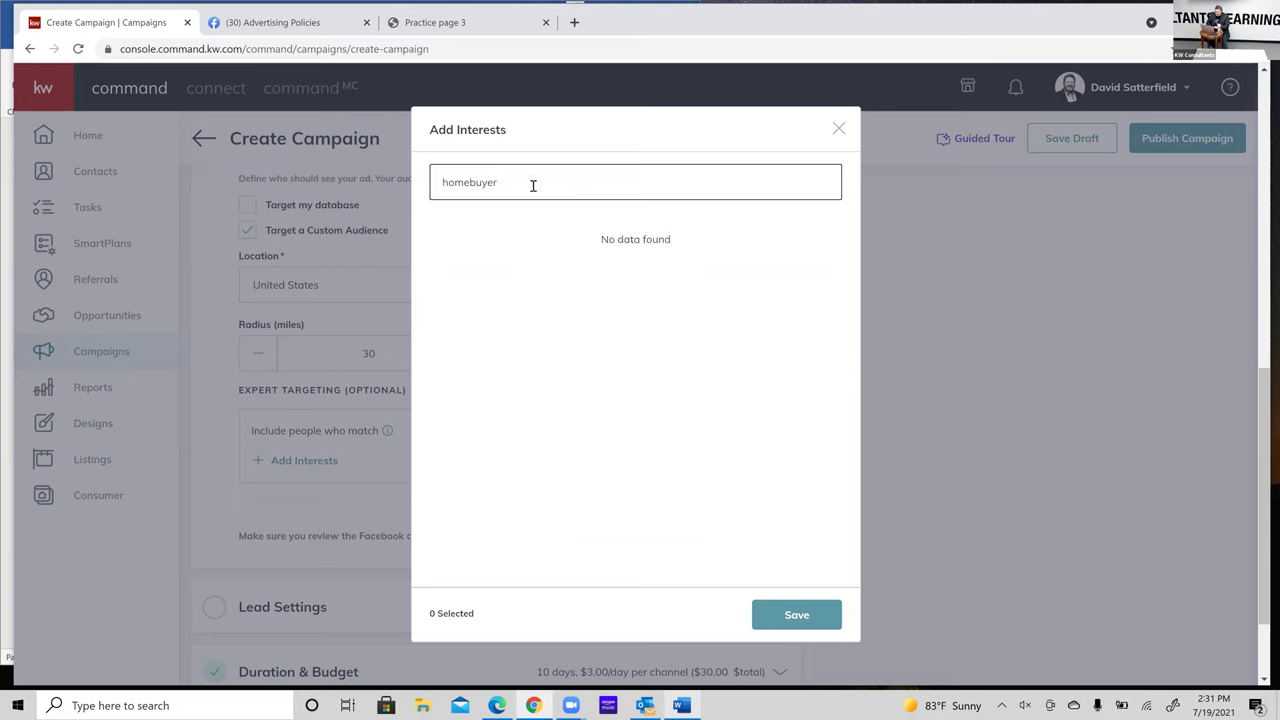
drag(517, 177, 378, 178)
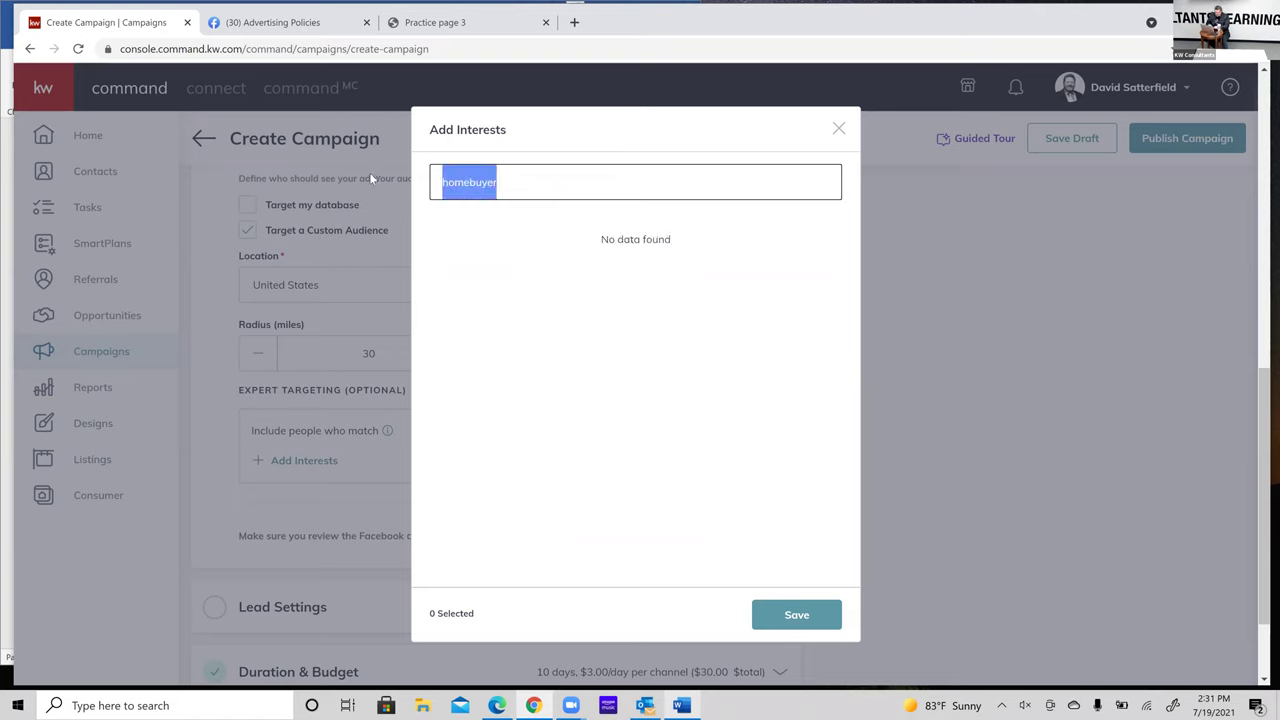
text(real estate)
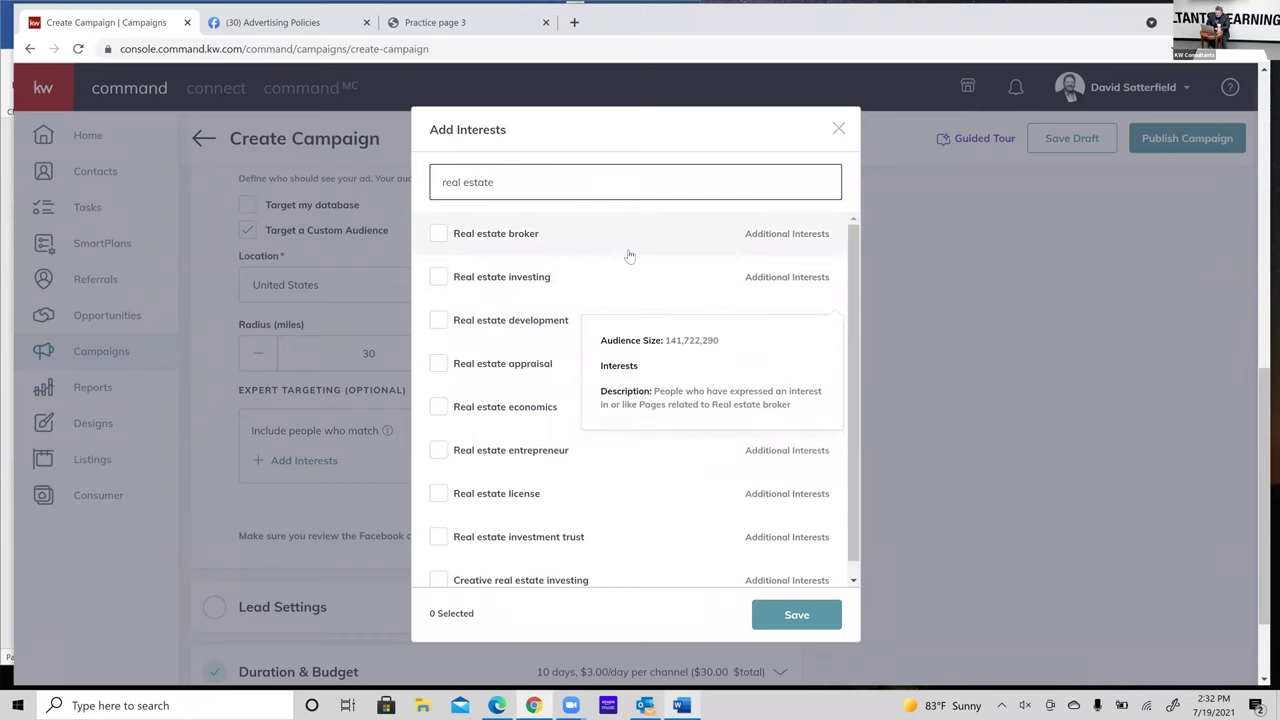
scroll(630, 256, down, 3)
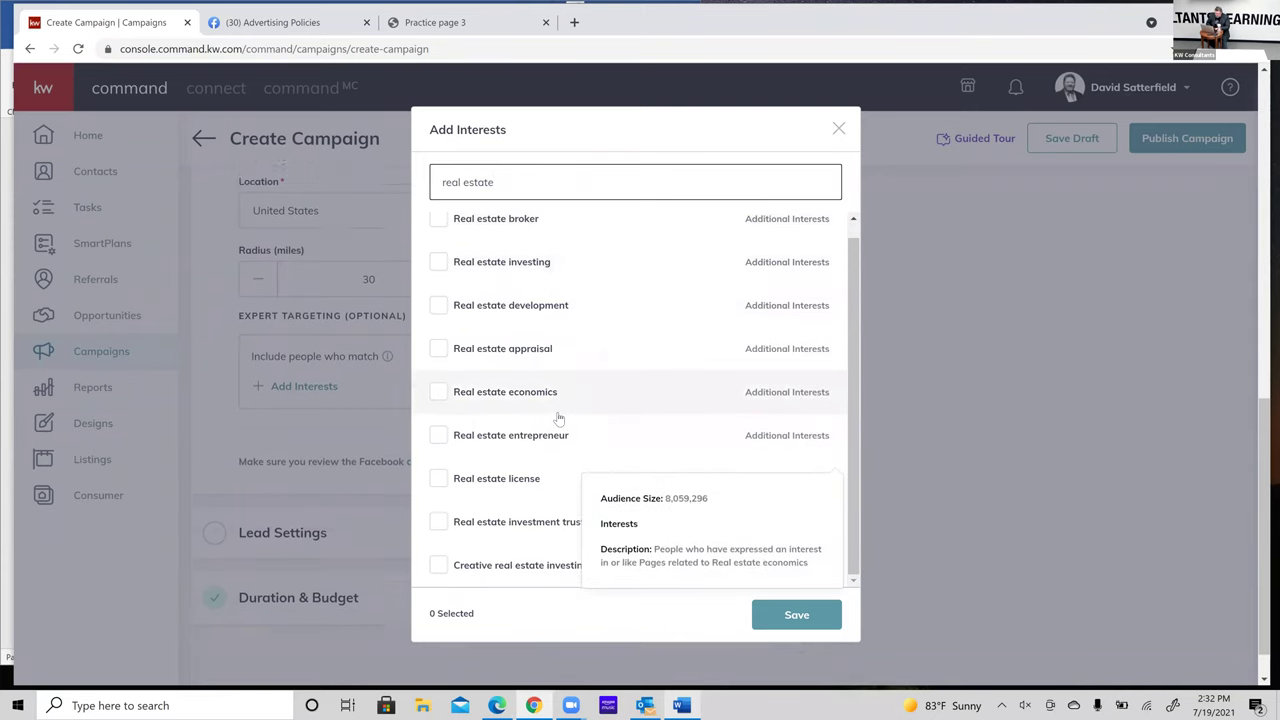
scroll(563, 440, up, 1)
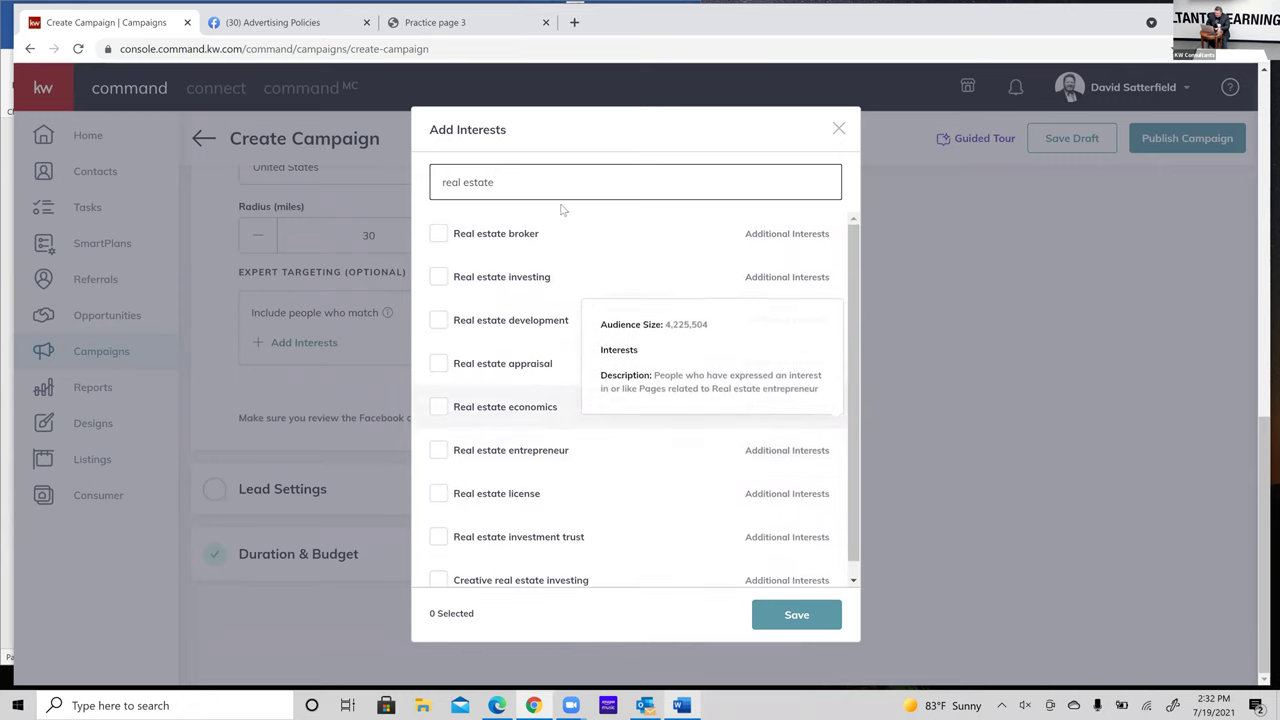
drag(508, 184, 406, 170)
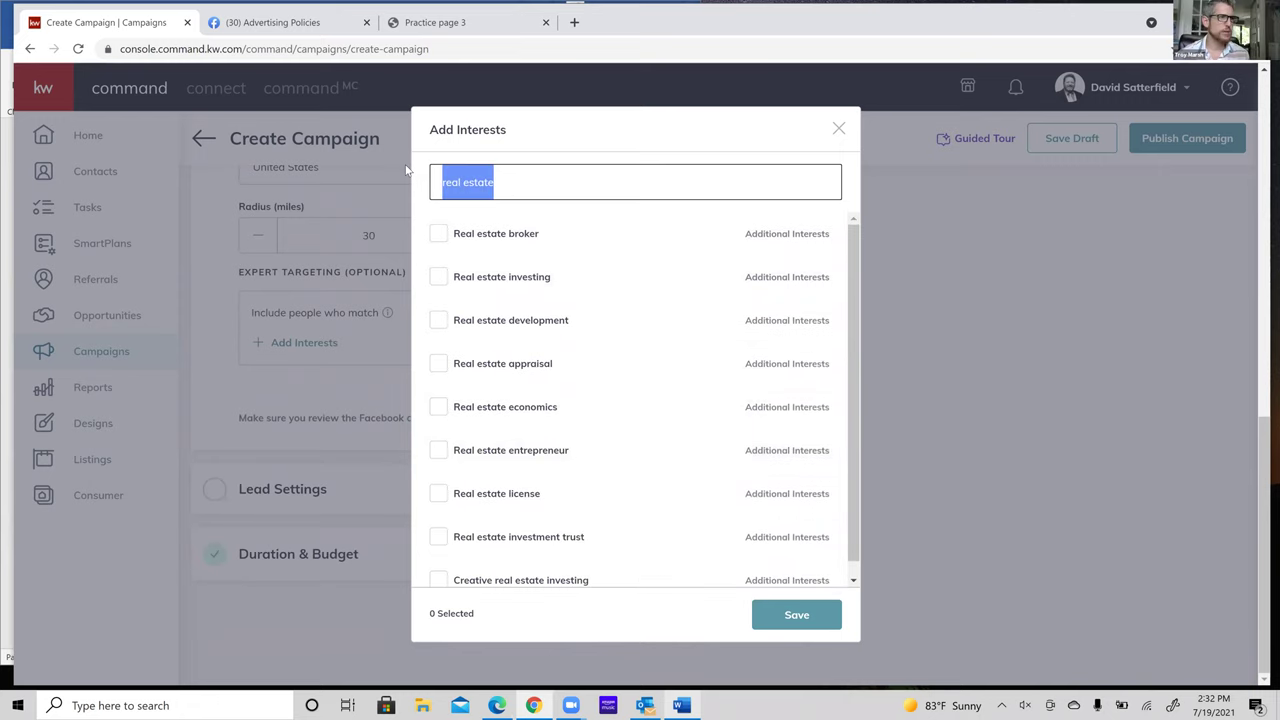
click(406, 170)
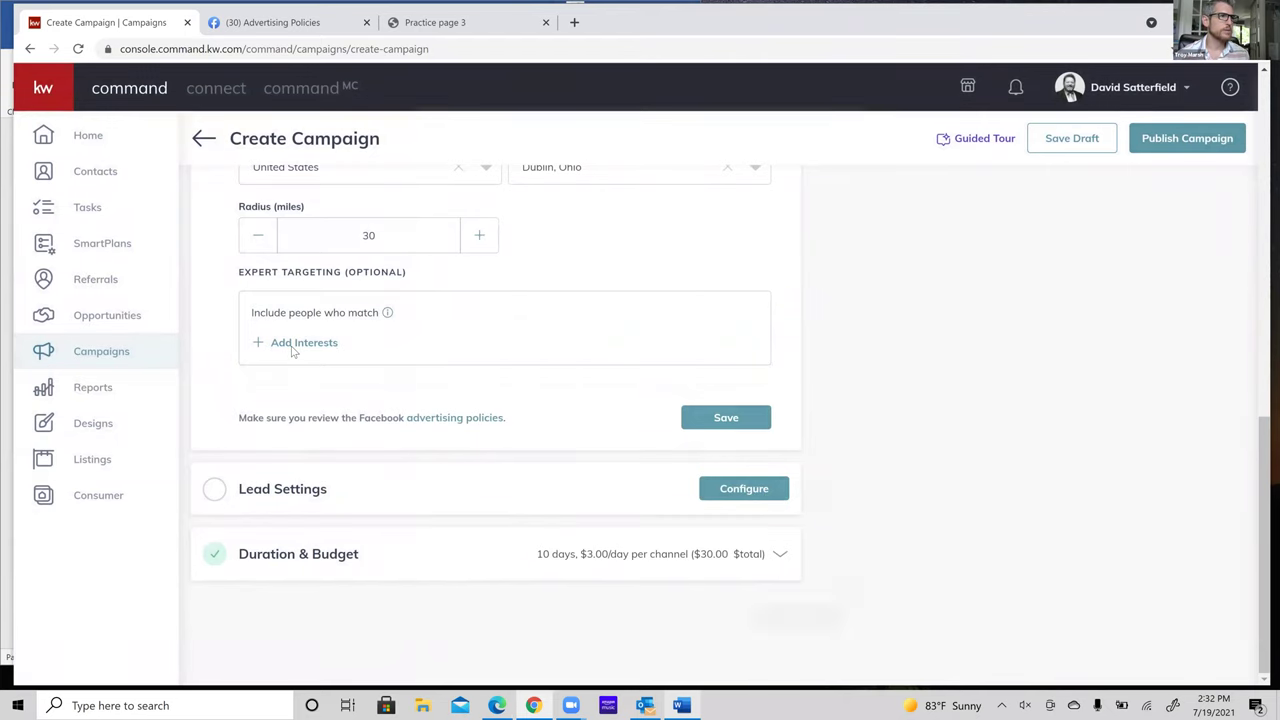
- Reopen the interest selection, search it for "first time buyer", and clear the search
click(296, 343)
click(530, 188)
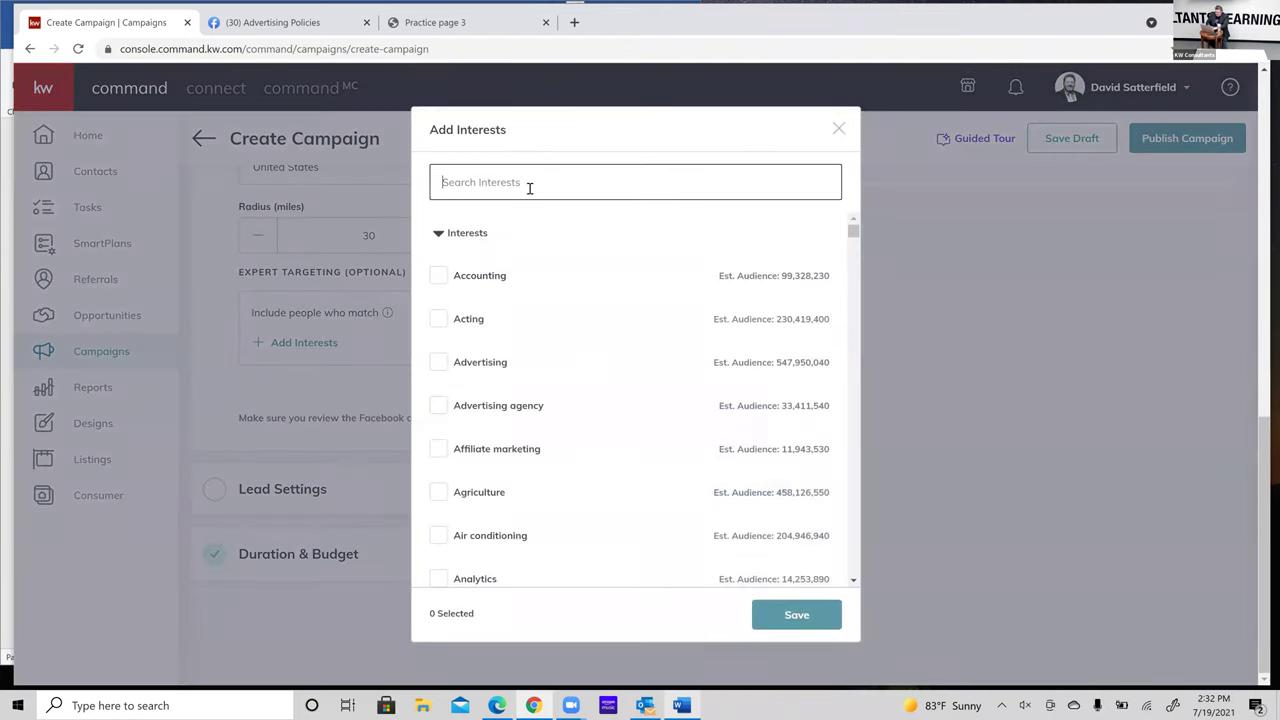
text(first time)
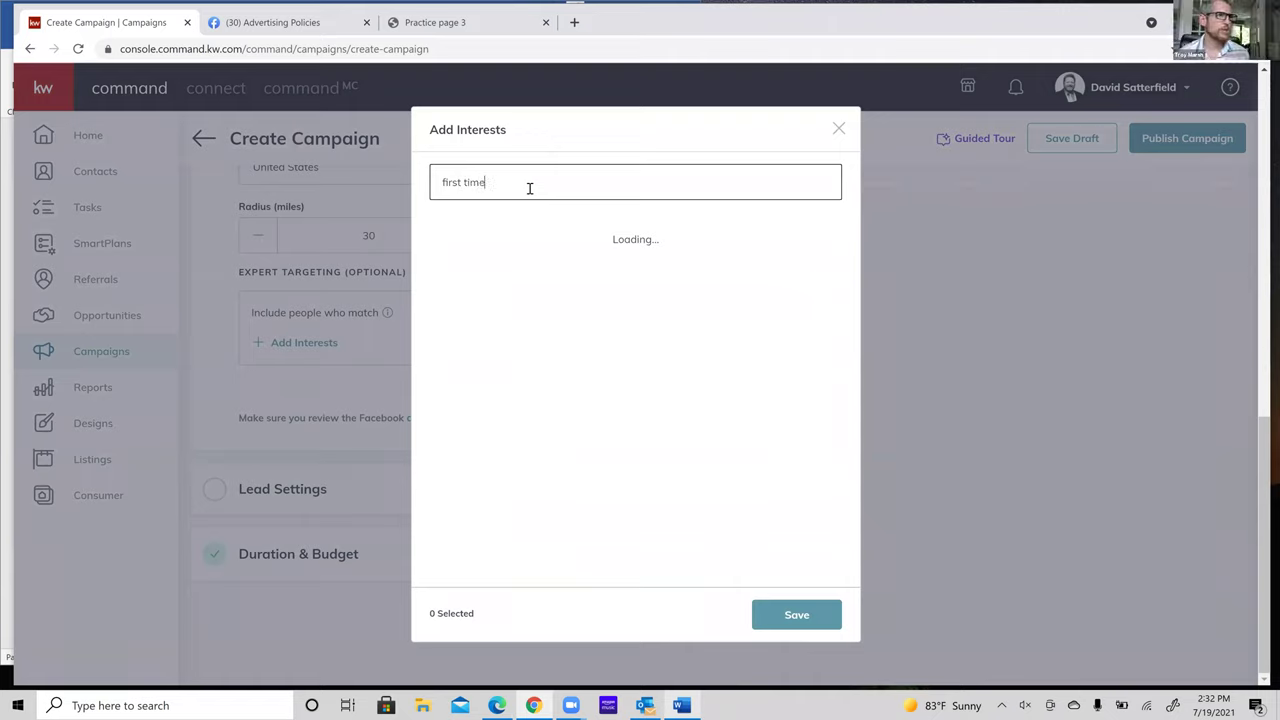
text( buyer)
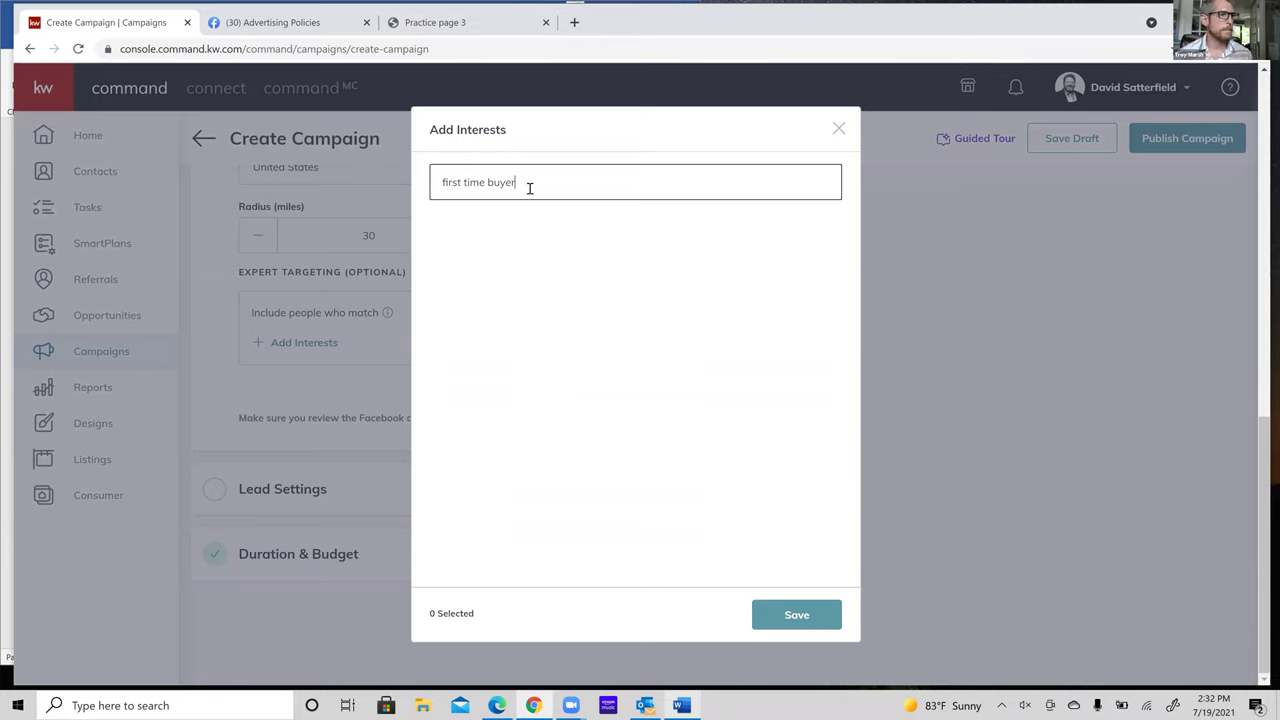
key(BackSpace)
key(BackSpace)
key(BackSpace)
key(BackSpace)
key(BackSpace)
key(BackSpace)
key(BackSpace)
key(BackSpace)
key(BackSpace)
key(BackSpace)
key(BackSpace)
key(BackSpace)
key(BackSpace)
key(BackSpace)
key(BackSpace)
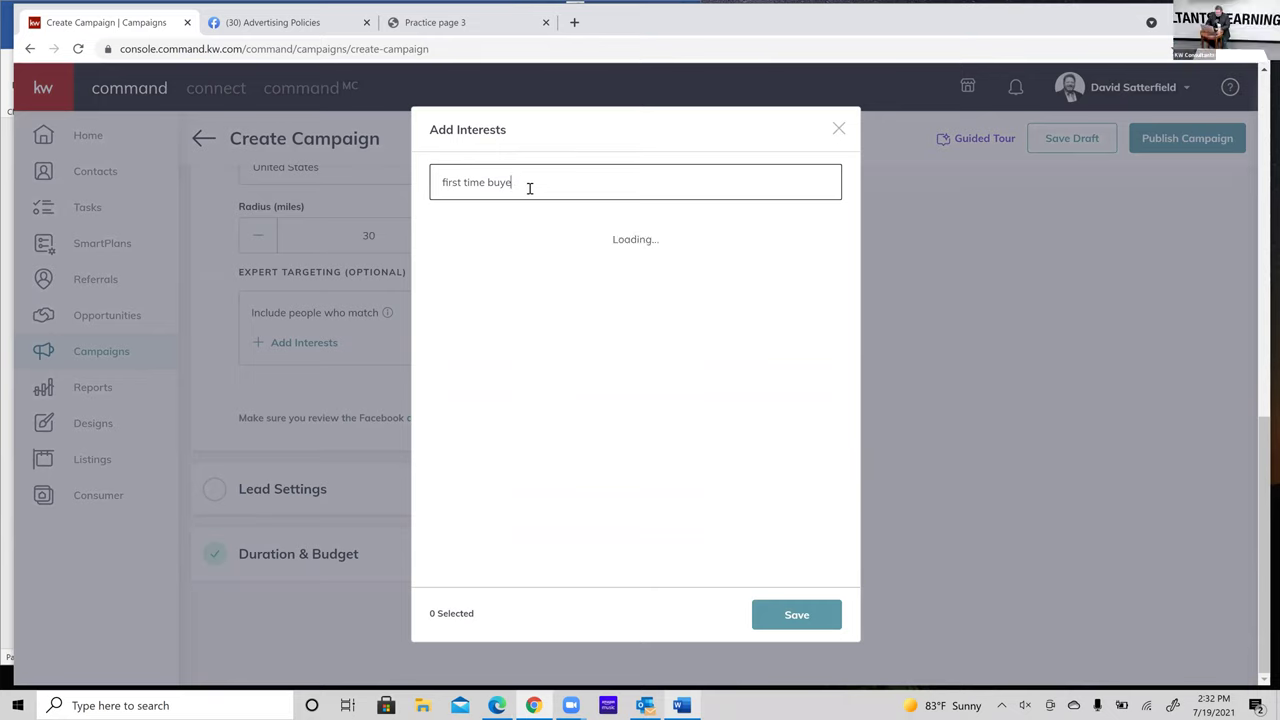
key(BackSpace)
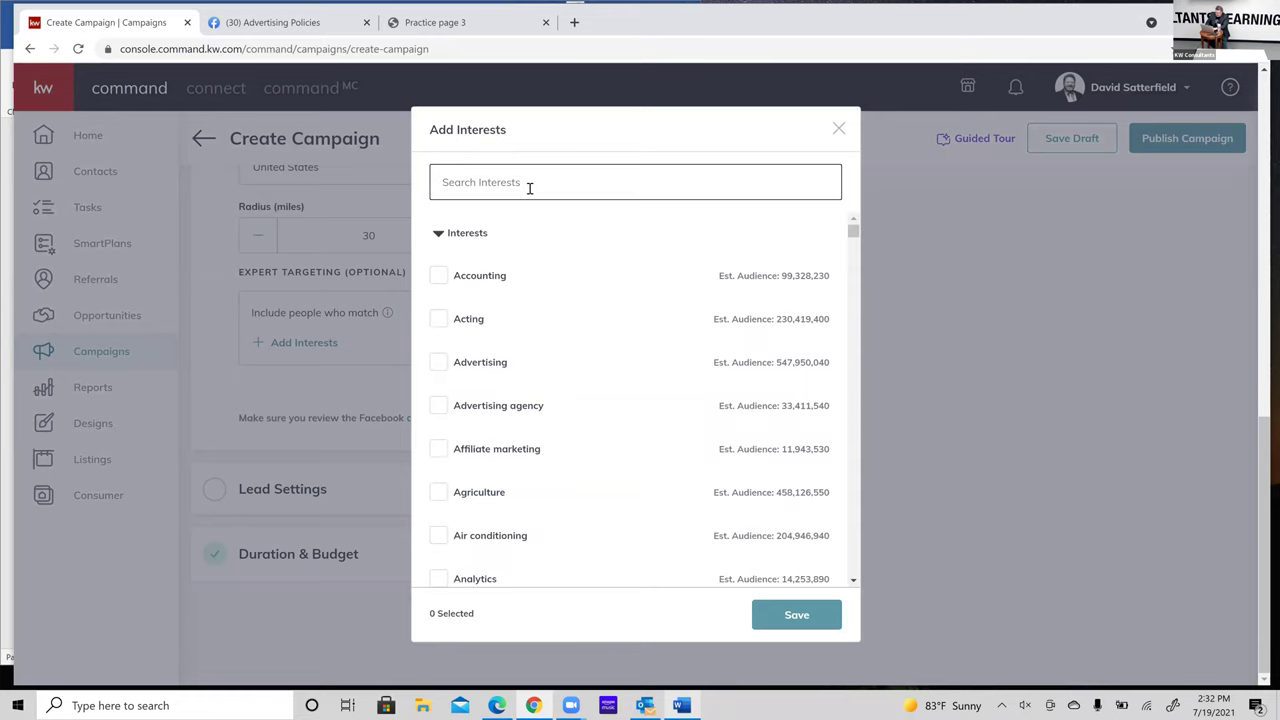
- Search the interests for "home buyer" and add "First-time home buyer grant" to the custom audience's expert targeting
text(home buyer)
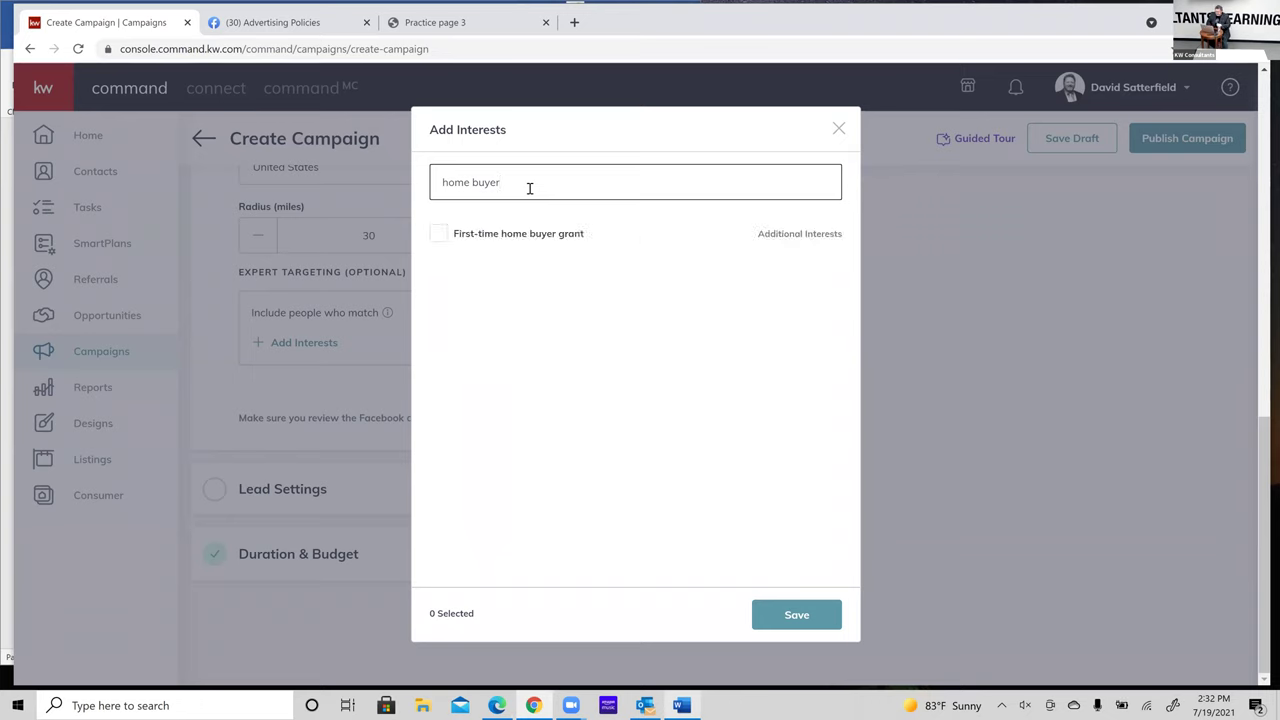
mouse_move(500, 236)
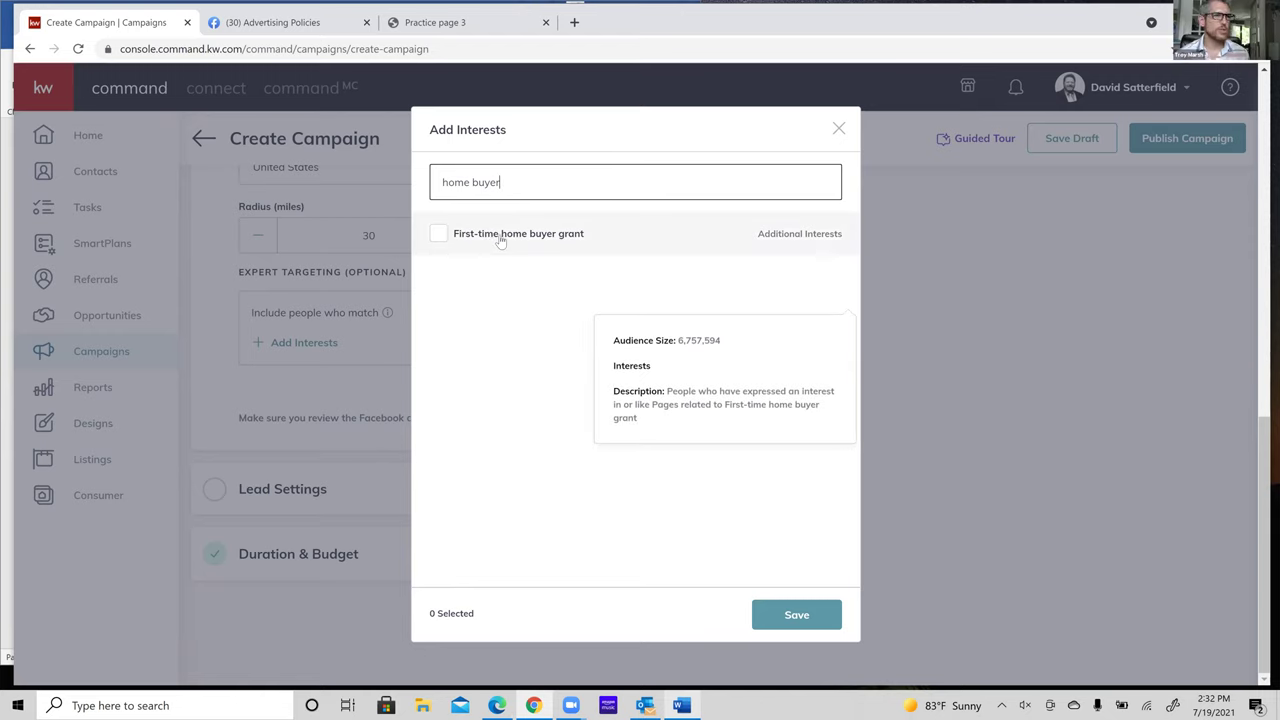
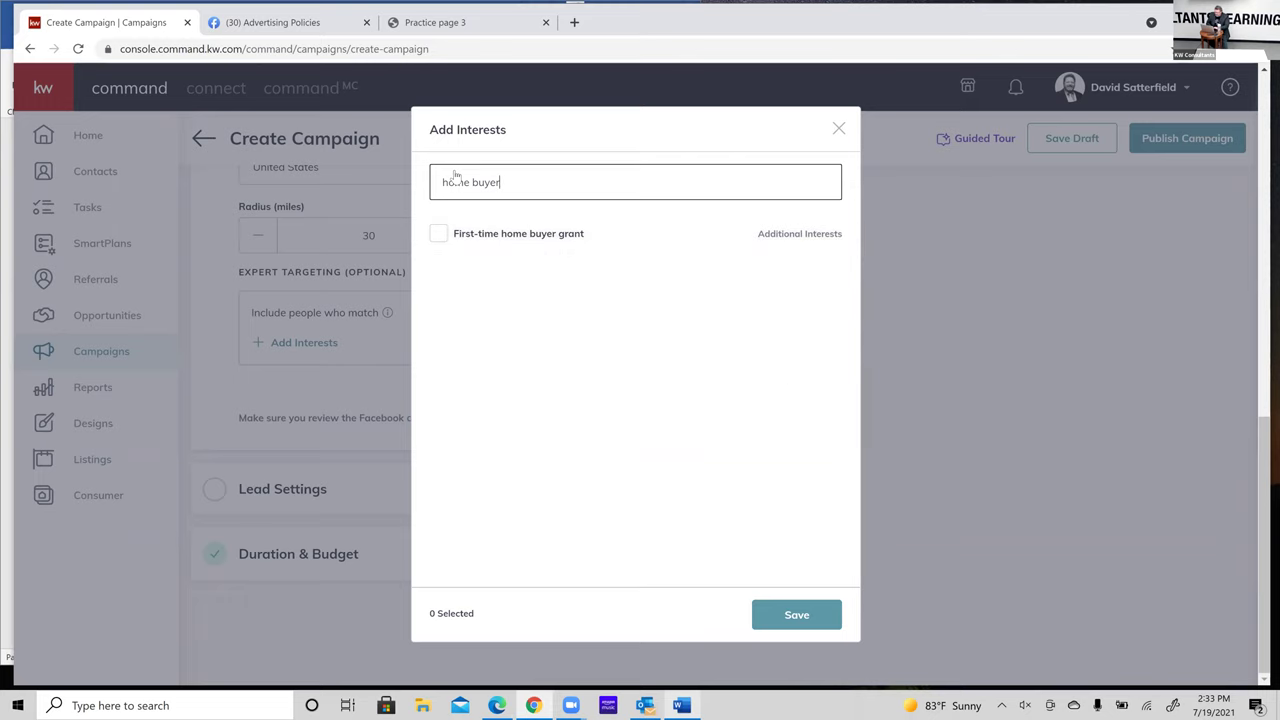
click(438, 233)
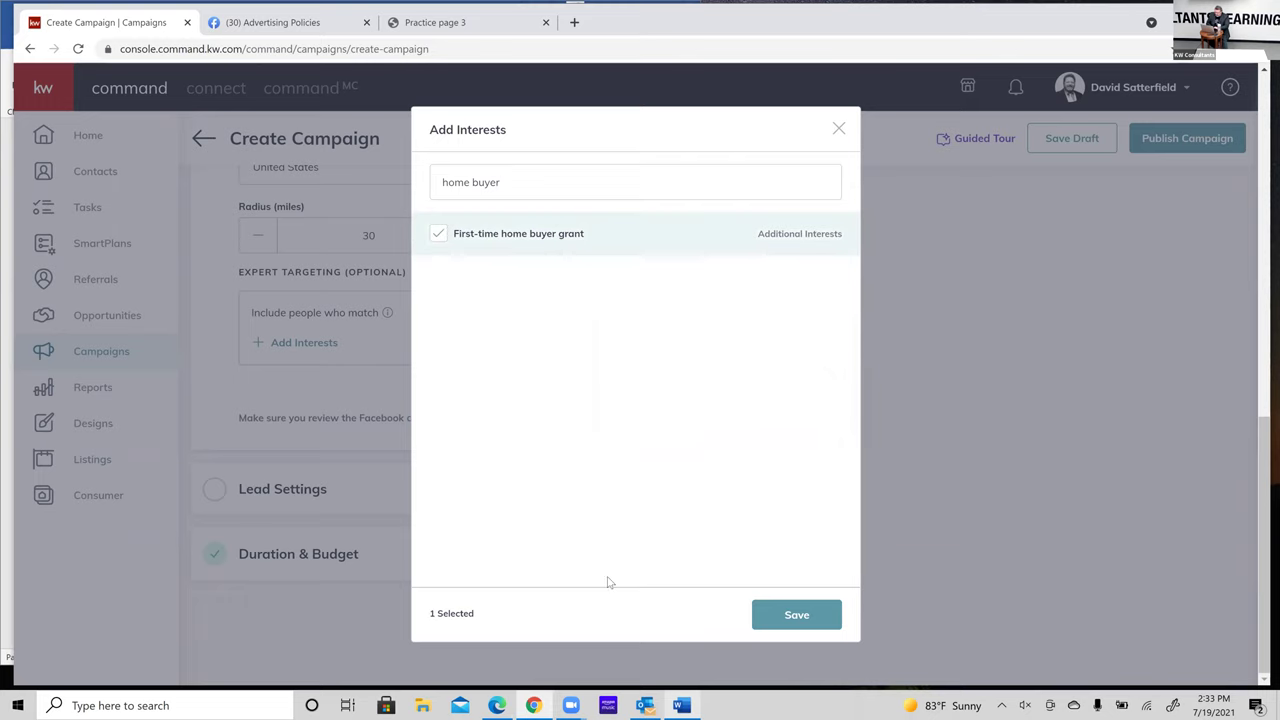
click(817, 622)
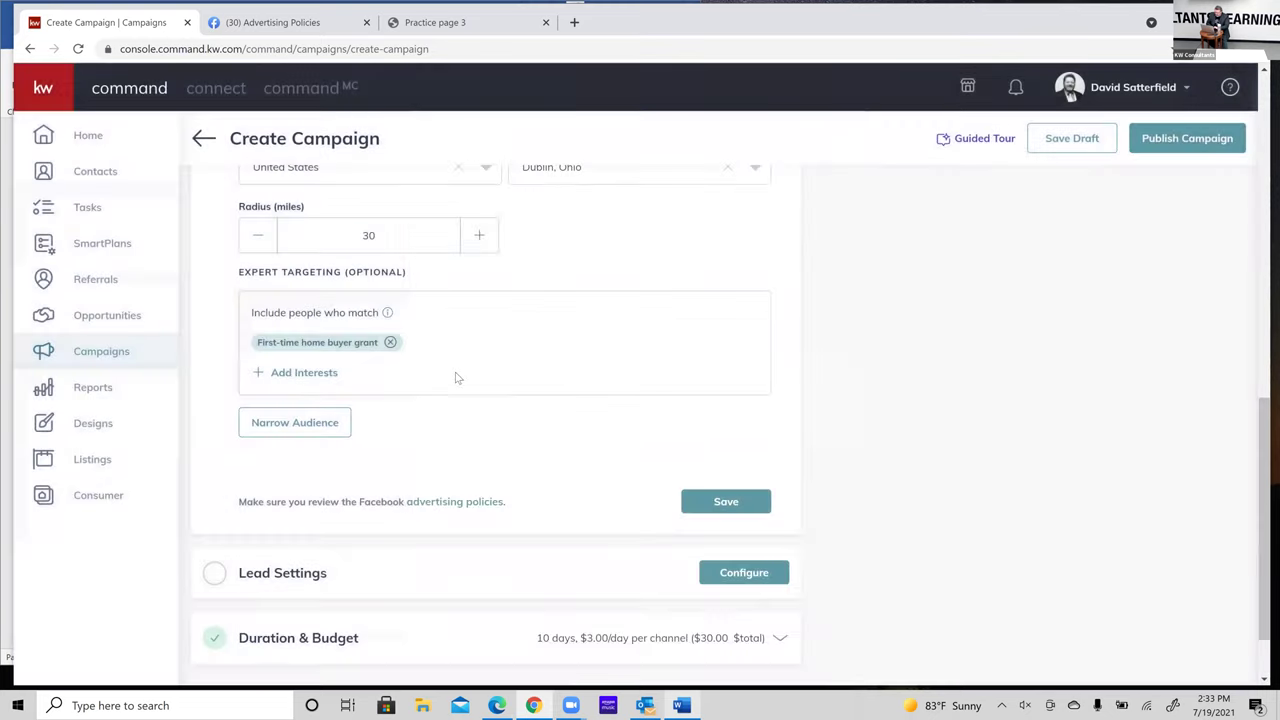
- Set the campaign's lead settings to auto-tag incoming leads with FB AD PRACTICE
scroll(488, 375, down, 1)
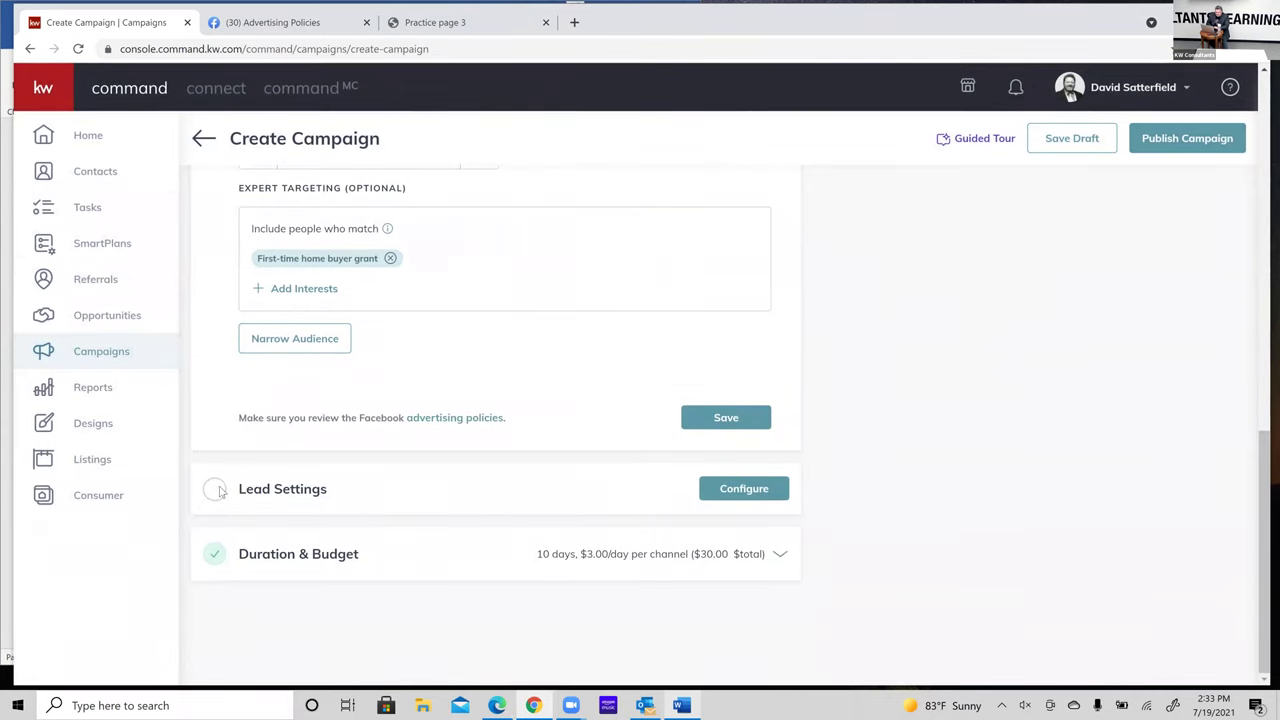
click(221, 491)
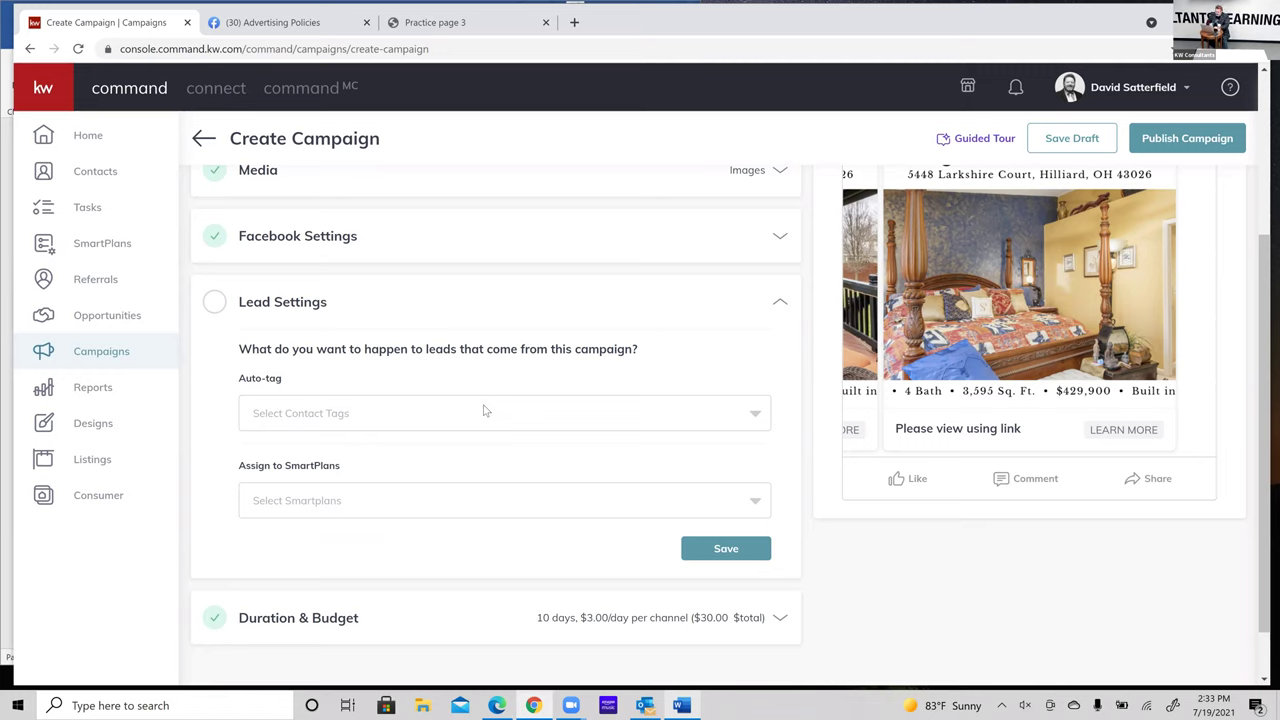
click(757, 414)
scroll(479, 514, down, 3)
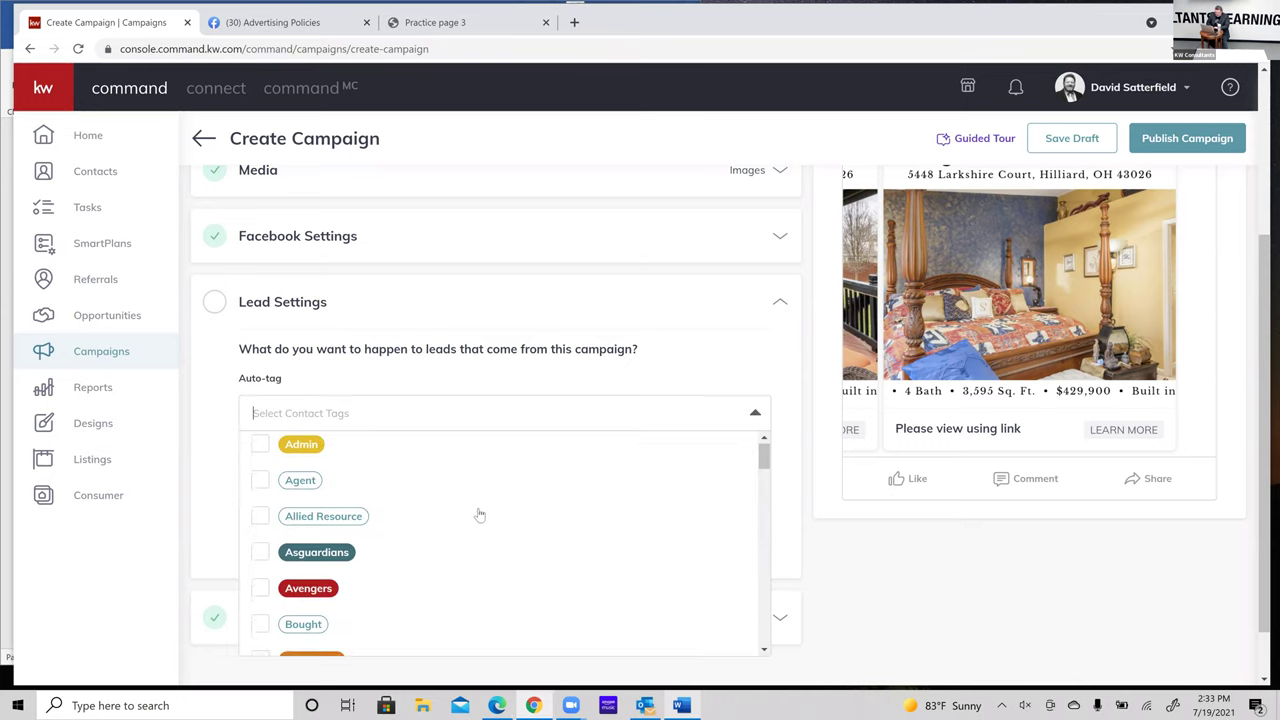
scroll(479, 514, down, 5)
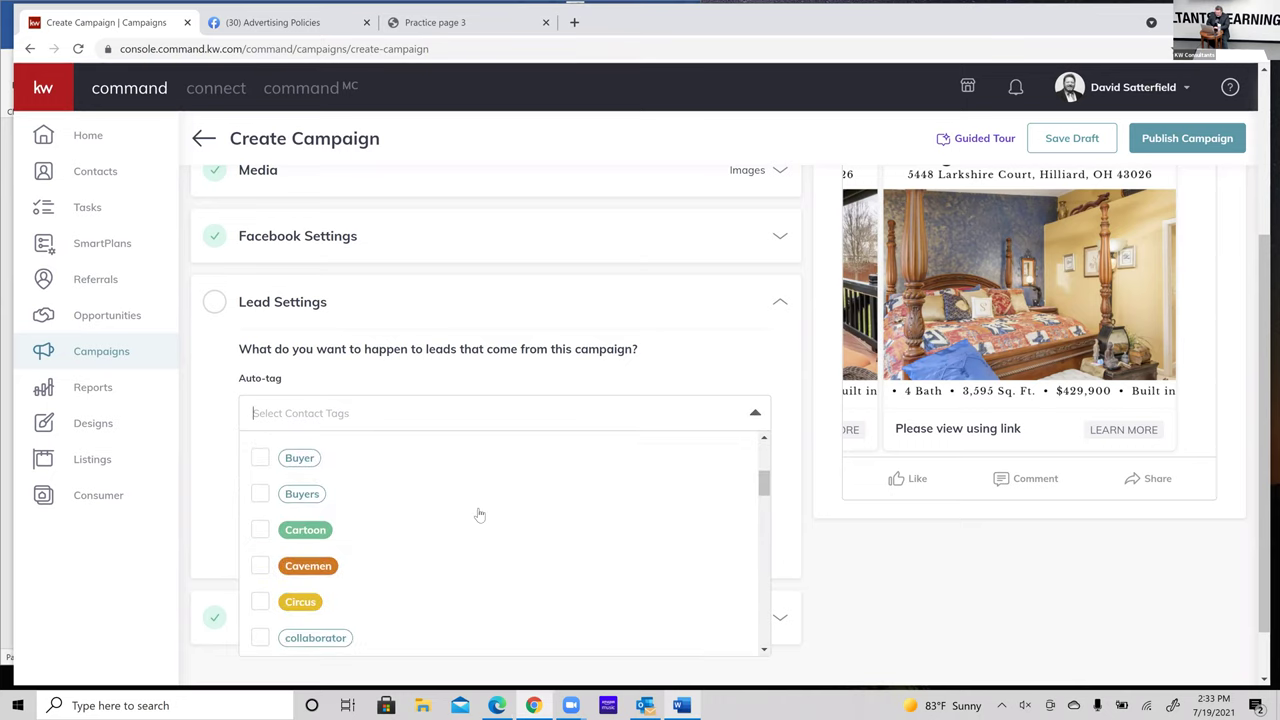
scroll(479, 514, down, 2)
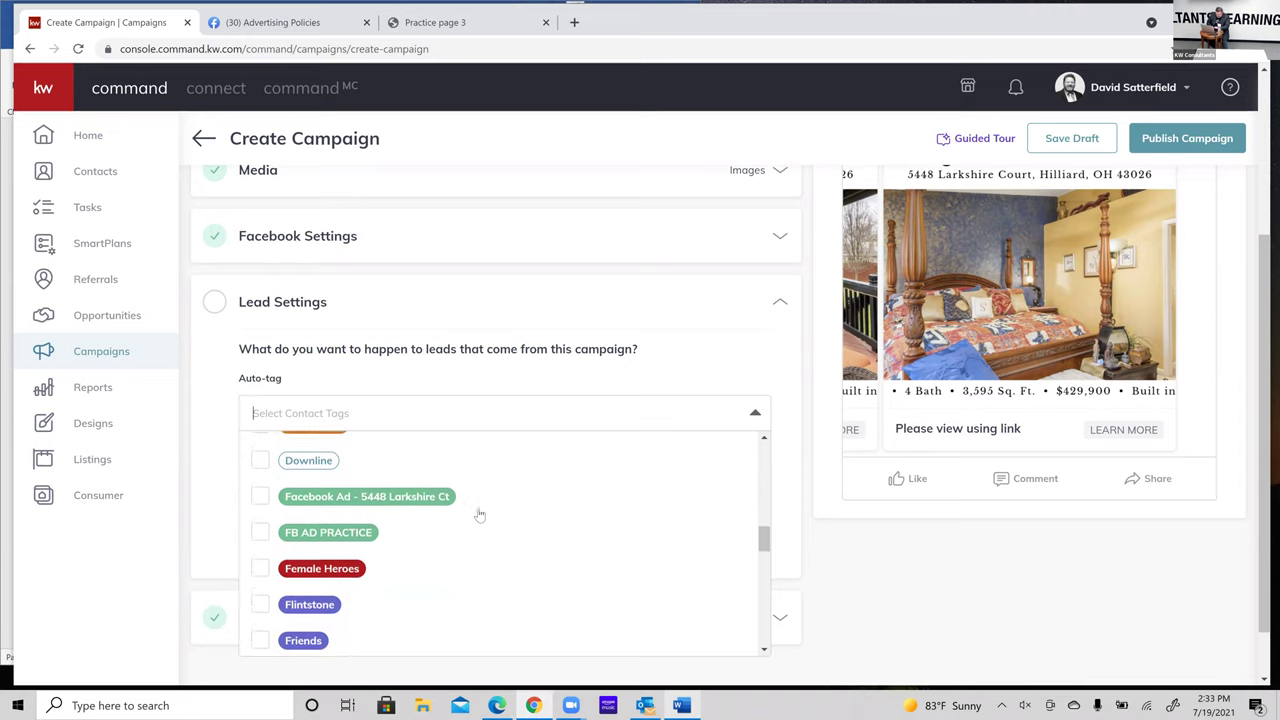
click(263, 530)
click(686, 350)
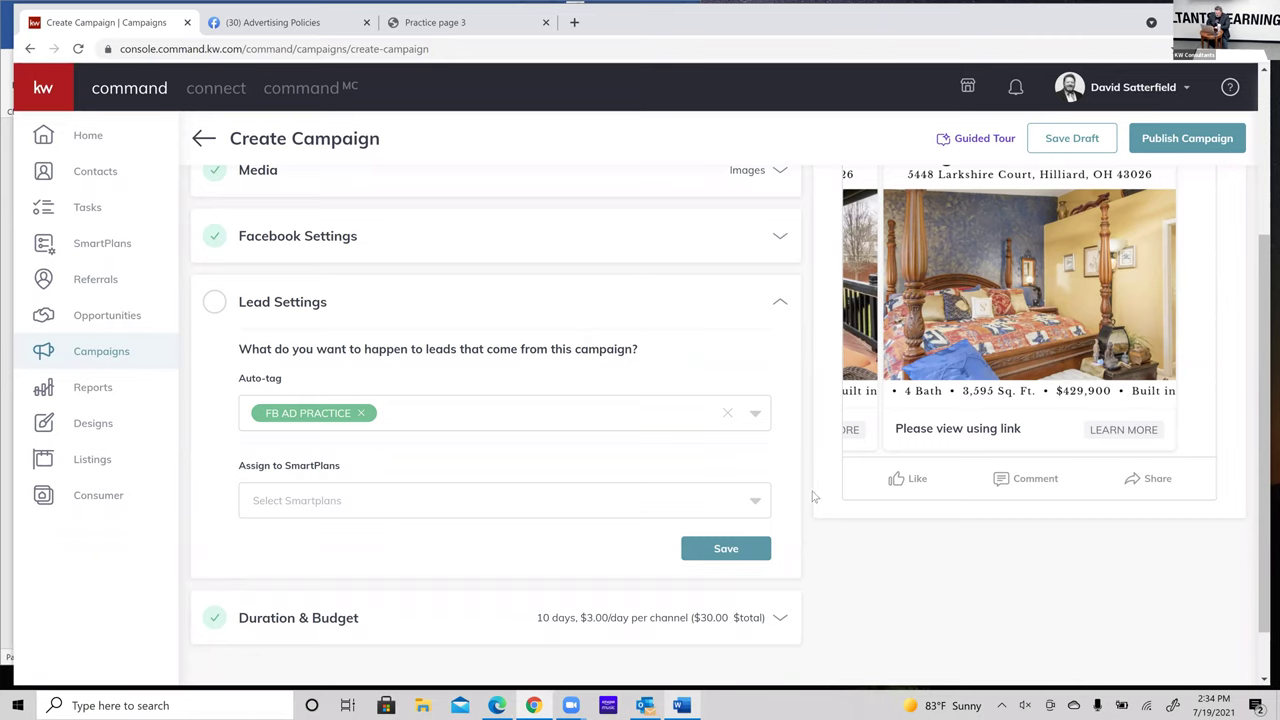
- Assign the campaign's leads to the "Open House - Hilliard Practice" SmartPlan and save the lead settings
click(753, 505)
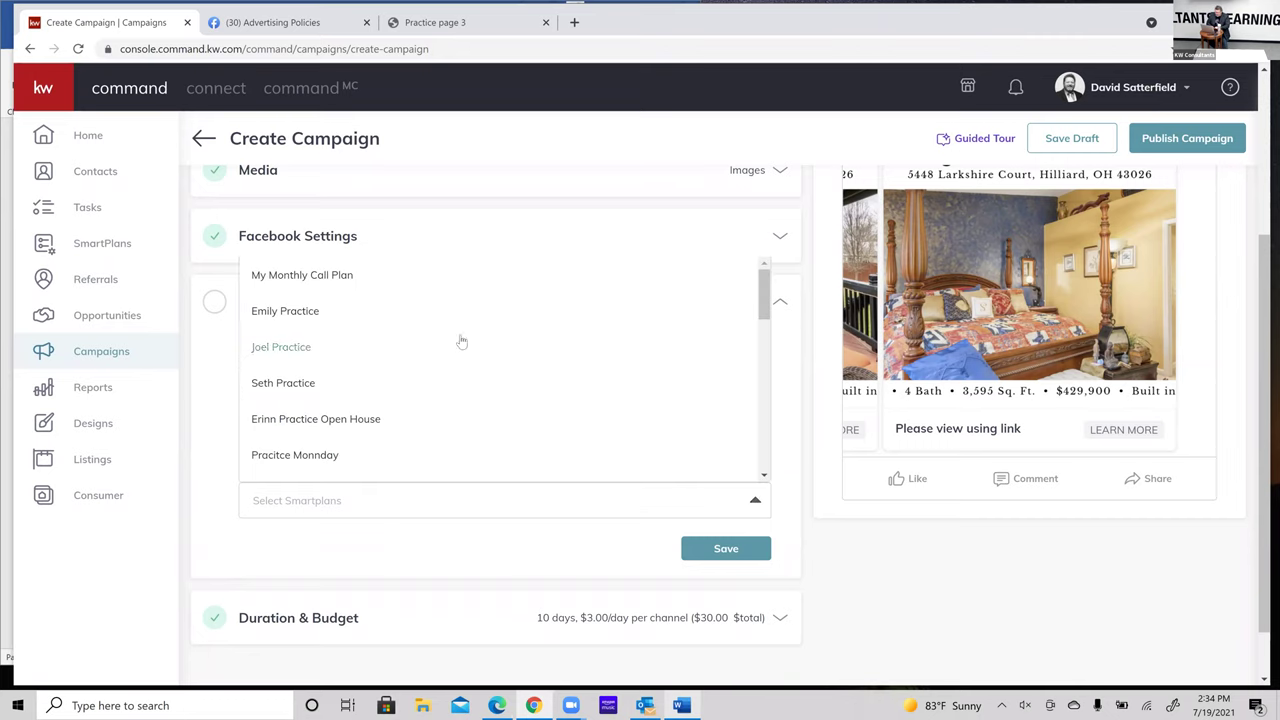
scroll(408, 353, down, 3)
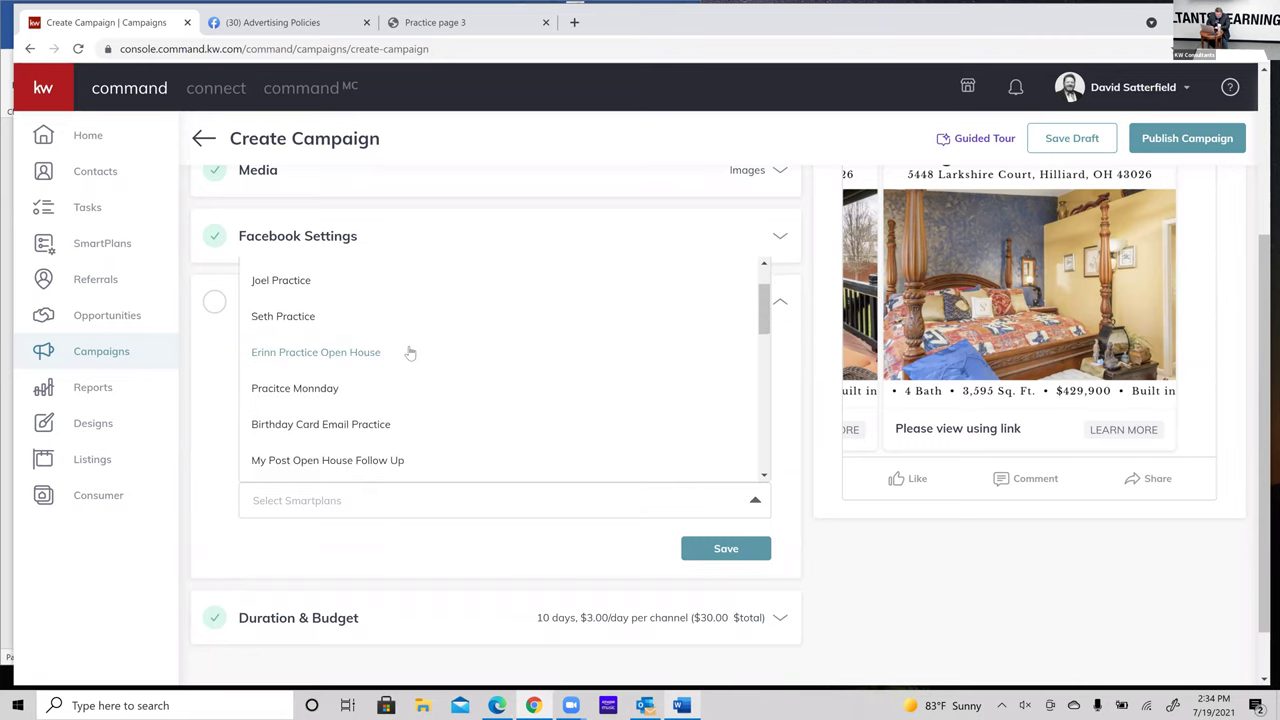
scroll(408, 353, down, 2)
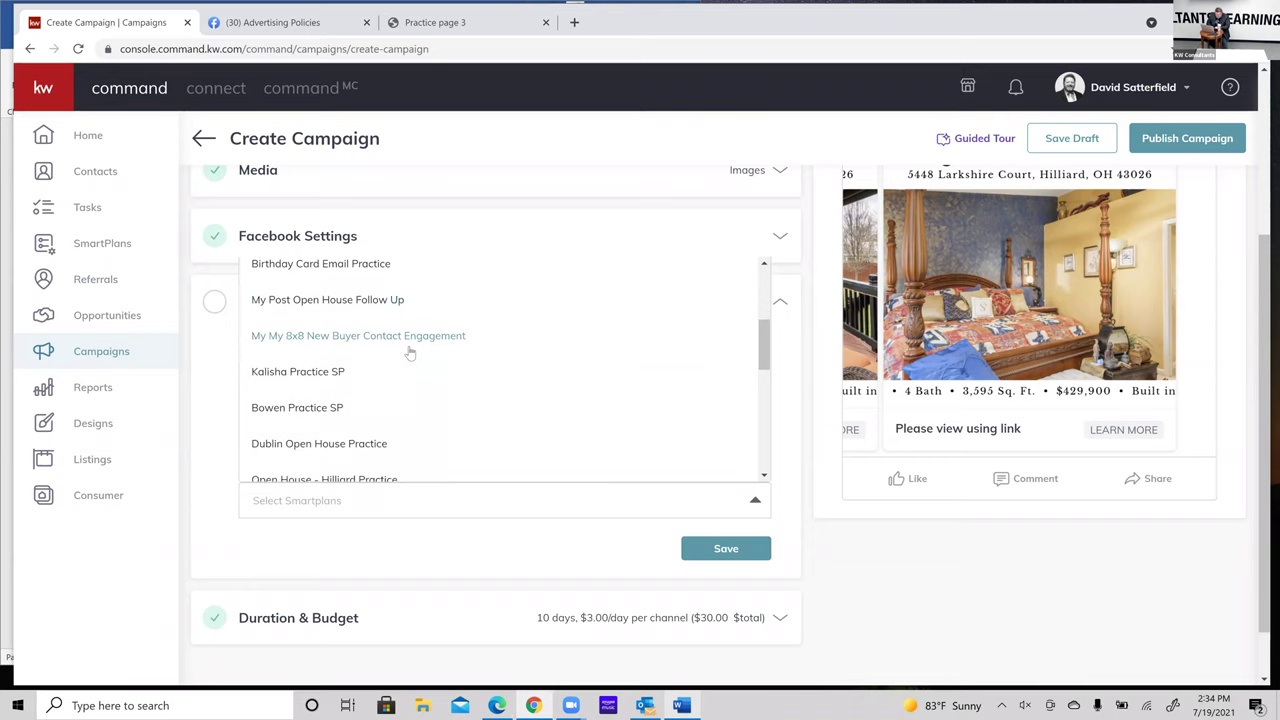
scroll(408, 353, up, 5)
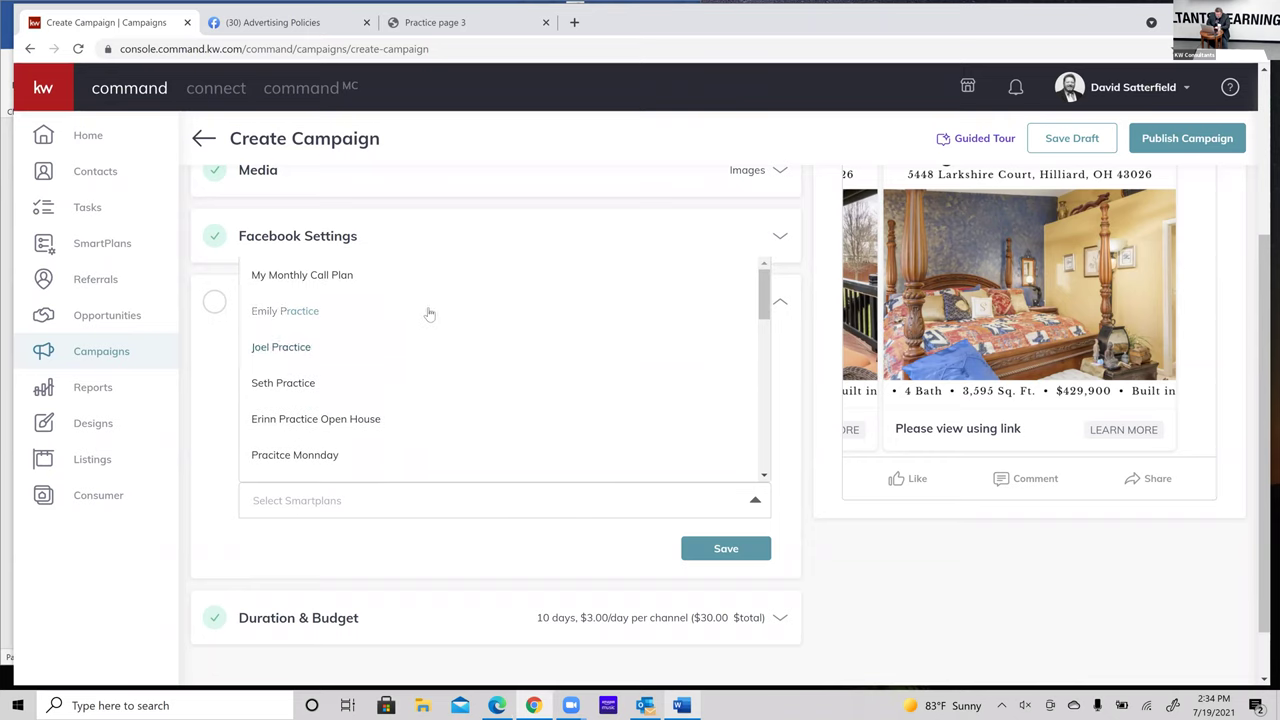
scroll(428, 314, down, 3)
scroll(429, 314, down, 3)
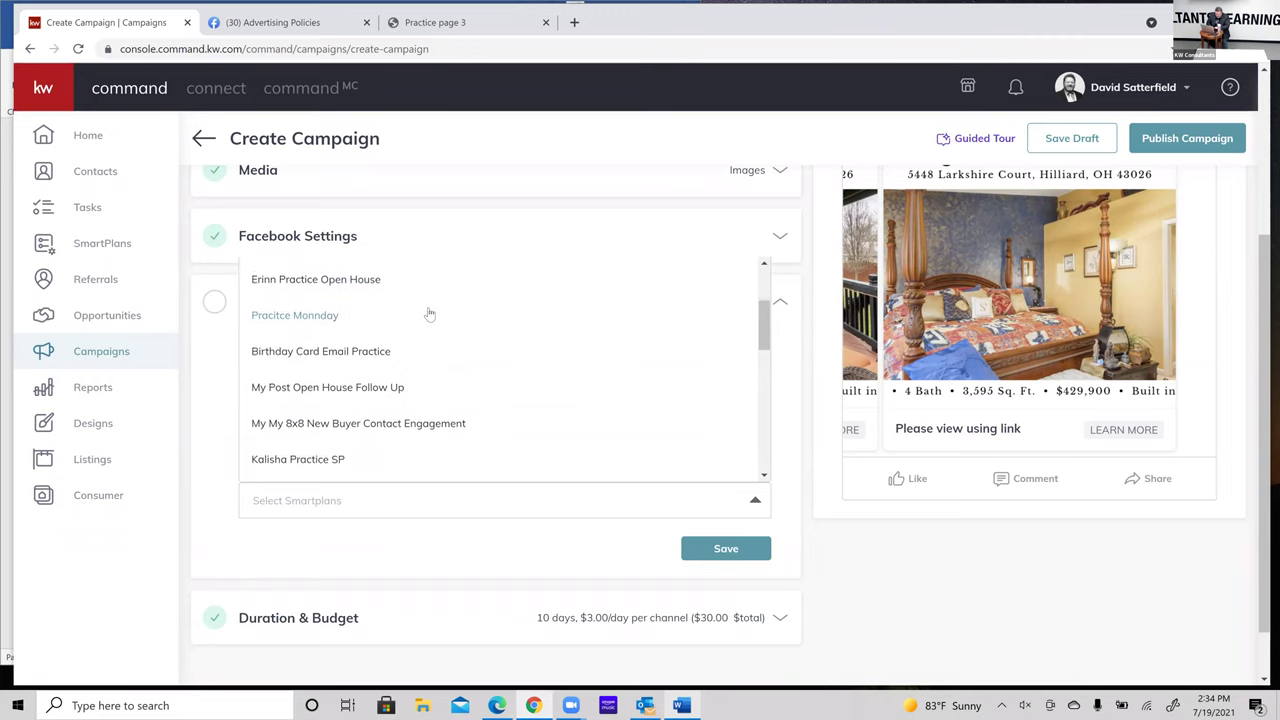
scroll(429, 314, down, 1)
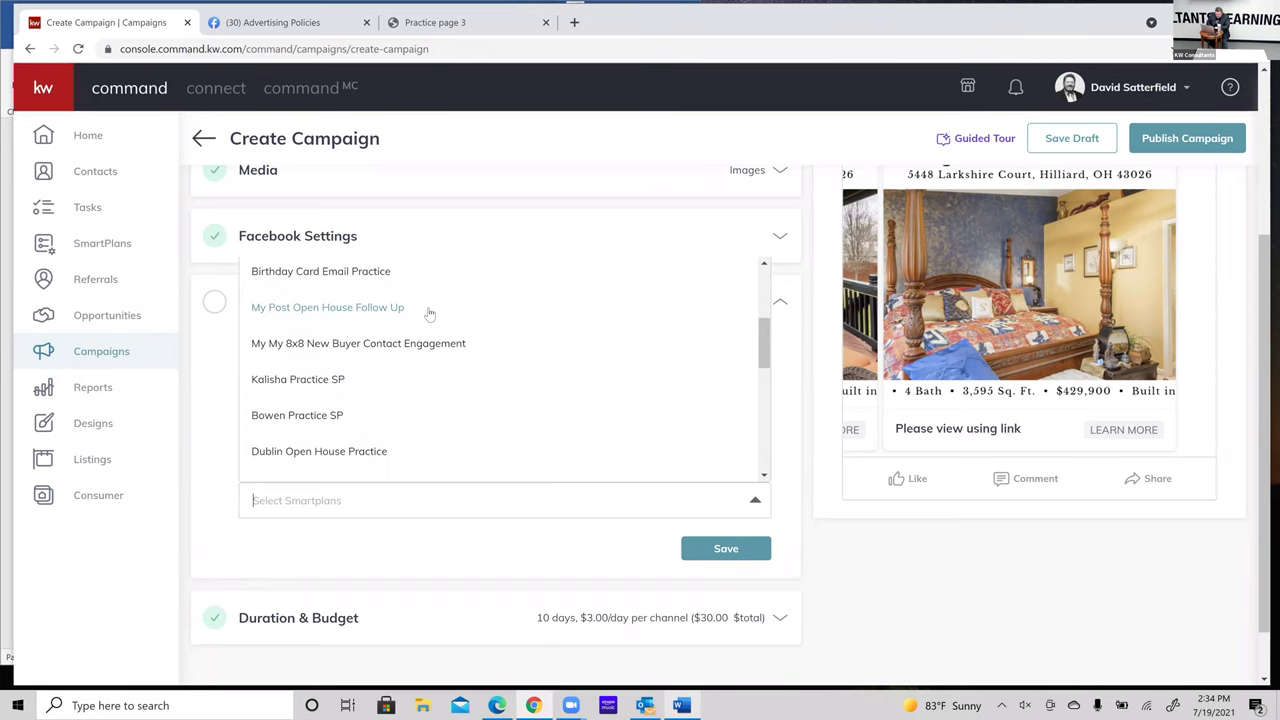
scroll(429, 314, down, 6)
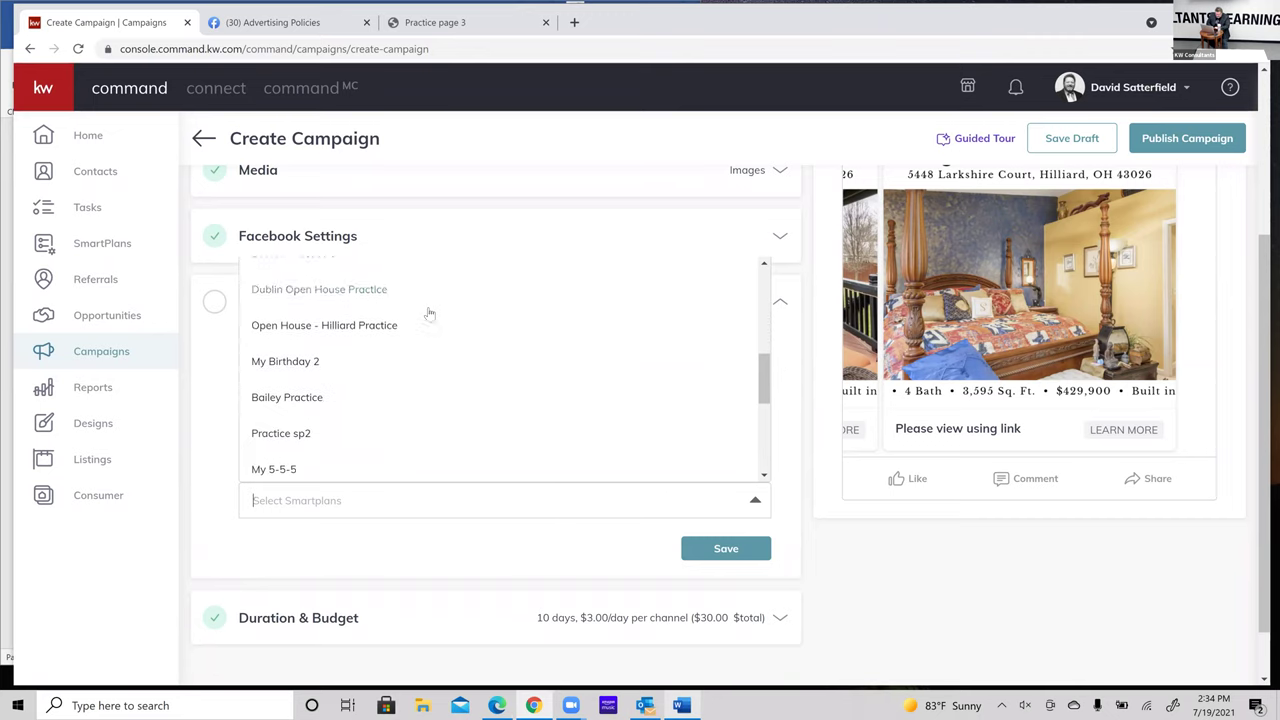
scroll(429, 314, down, 7)
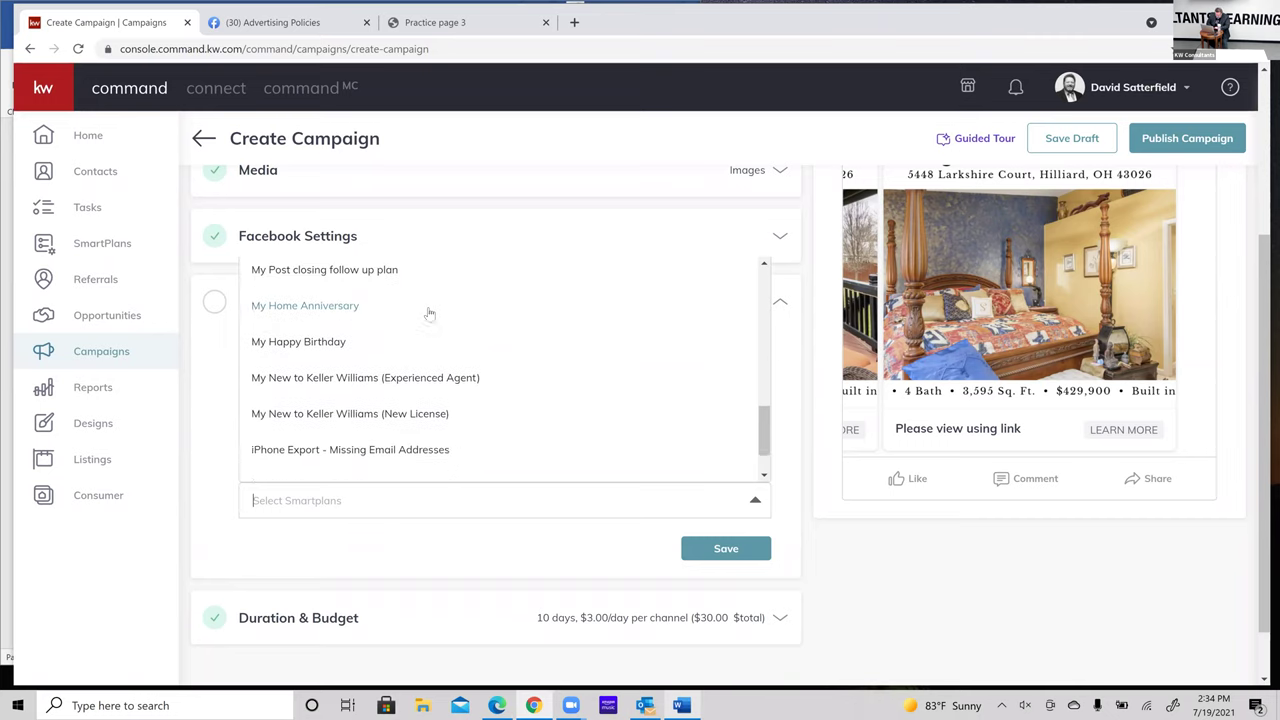
scroll(429, 314, up, 9)
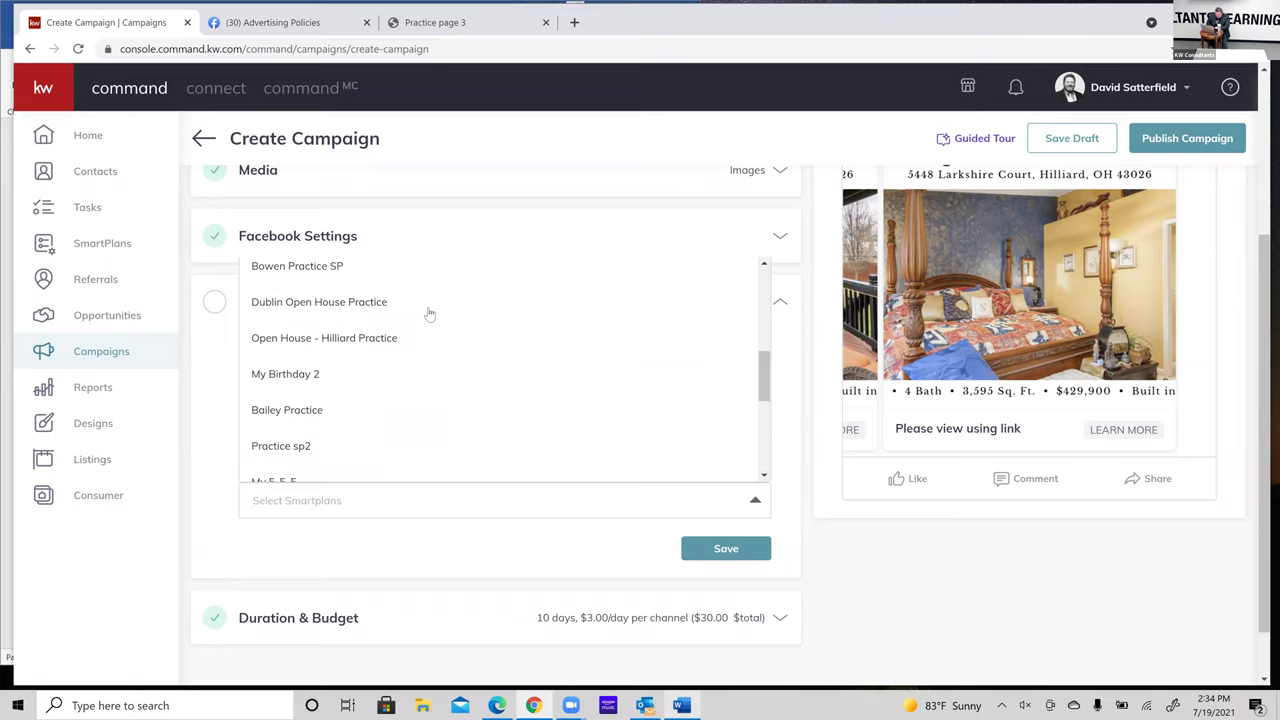
click(295, 344)
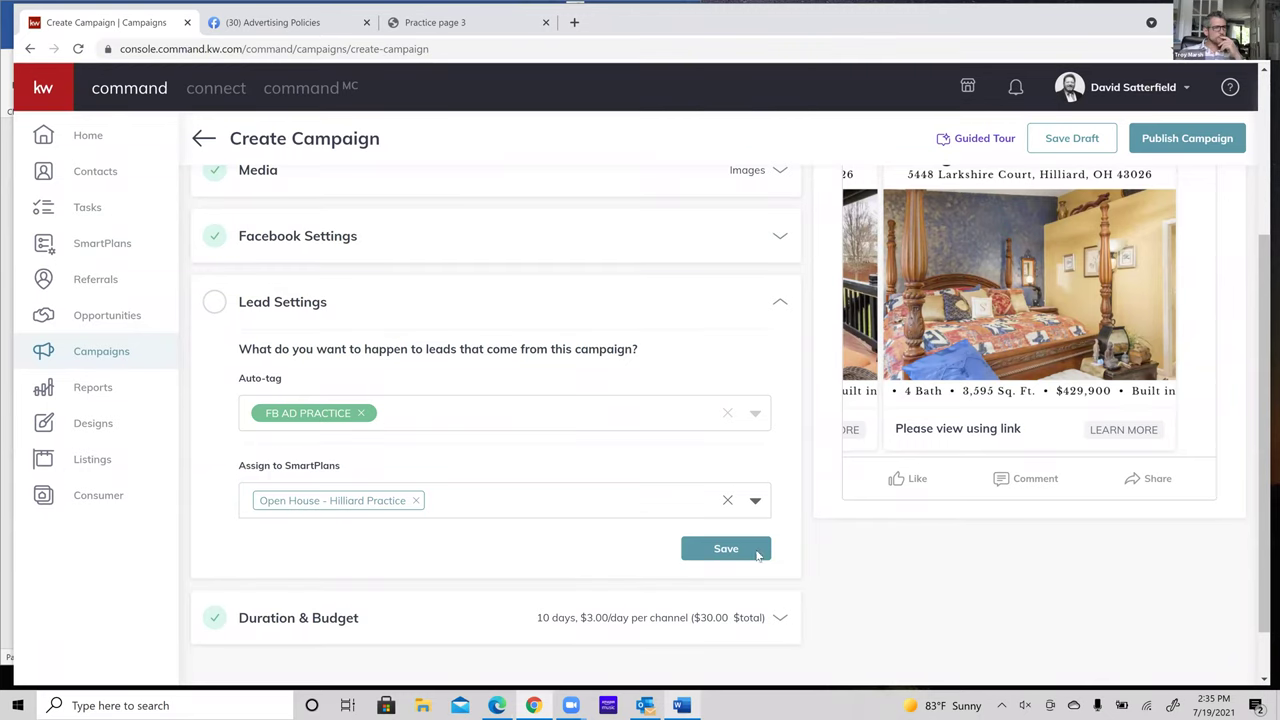
click(720, 548)
- Open the campaign's duration and budget settings and check the calendars for the start and end dates
click(383, 527)
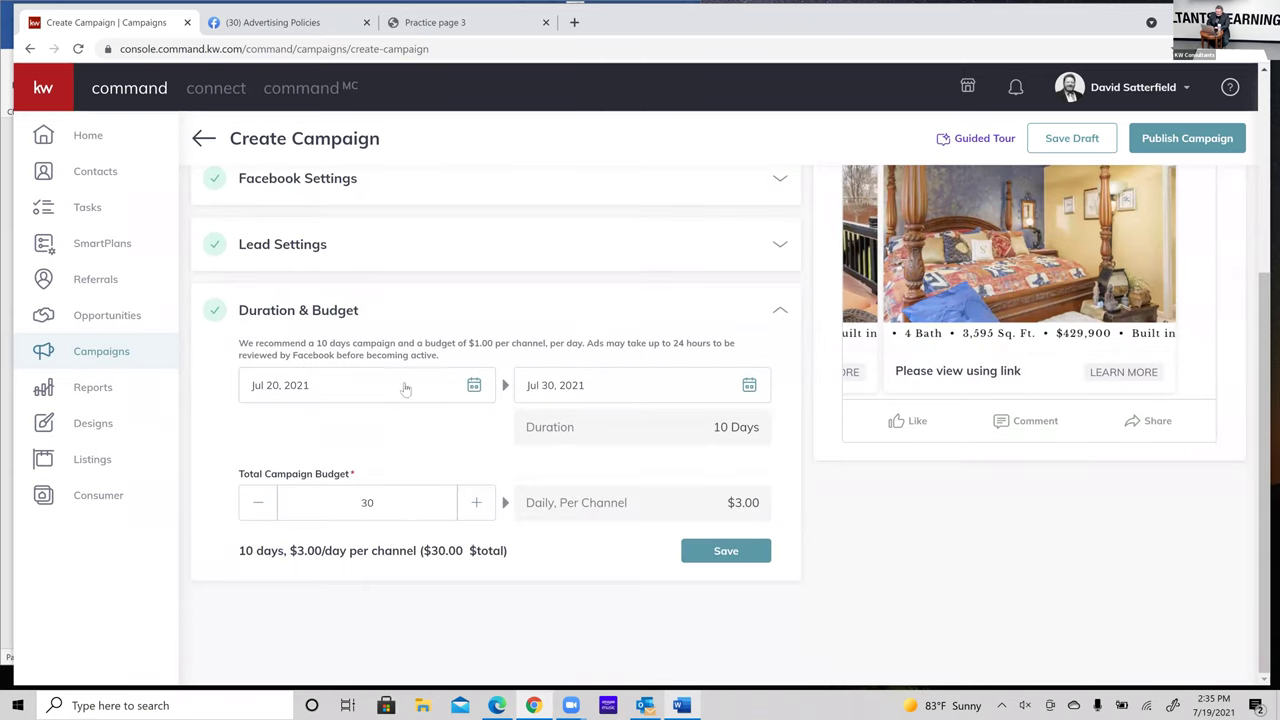
click(476, 386)
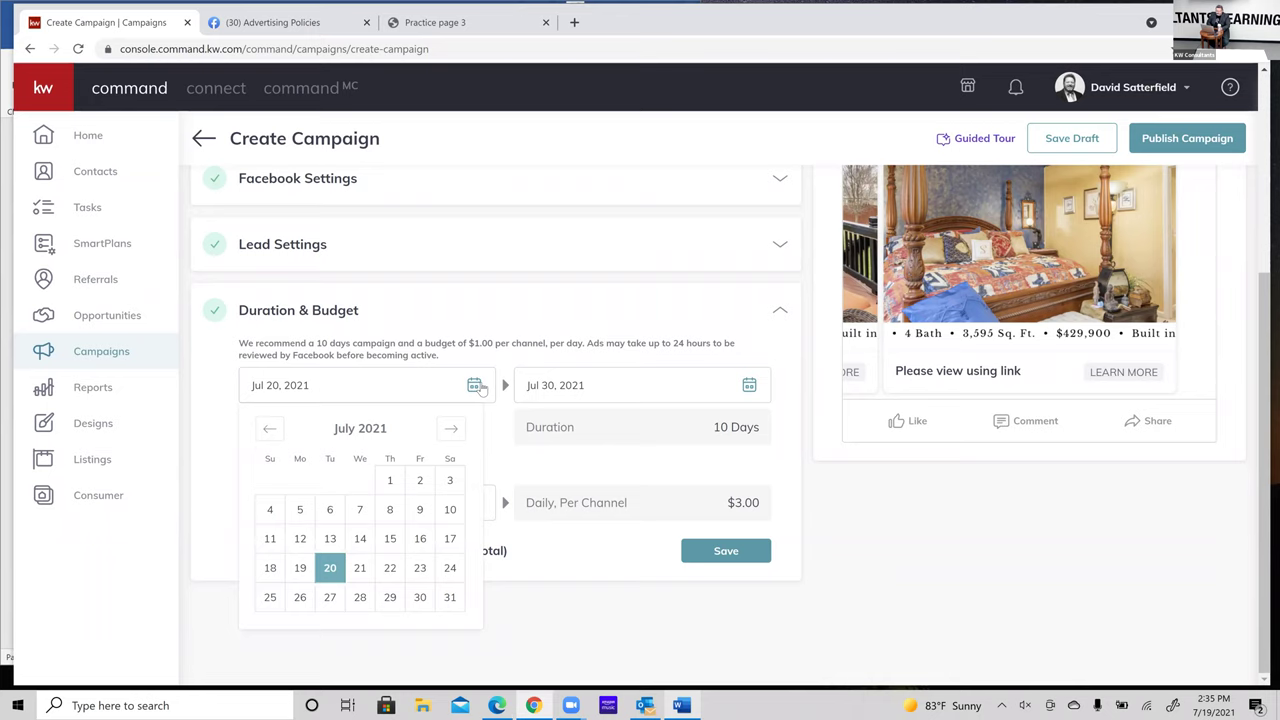
click(755, 390)
click(675, 356)
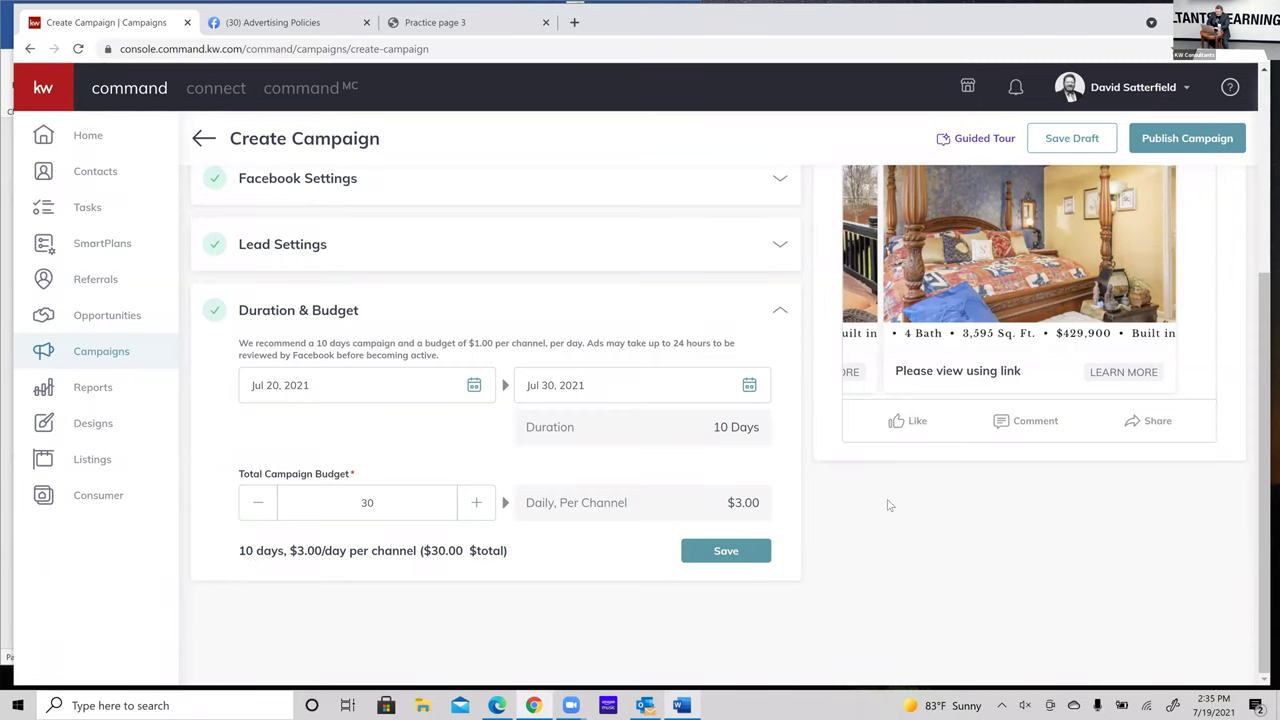
- Review the campaign's completed sections, save its duration and budget settings, and save the campaign as a draft
scroll(978, 518, up, 2)
scroll(980, 520, up, 1)
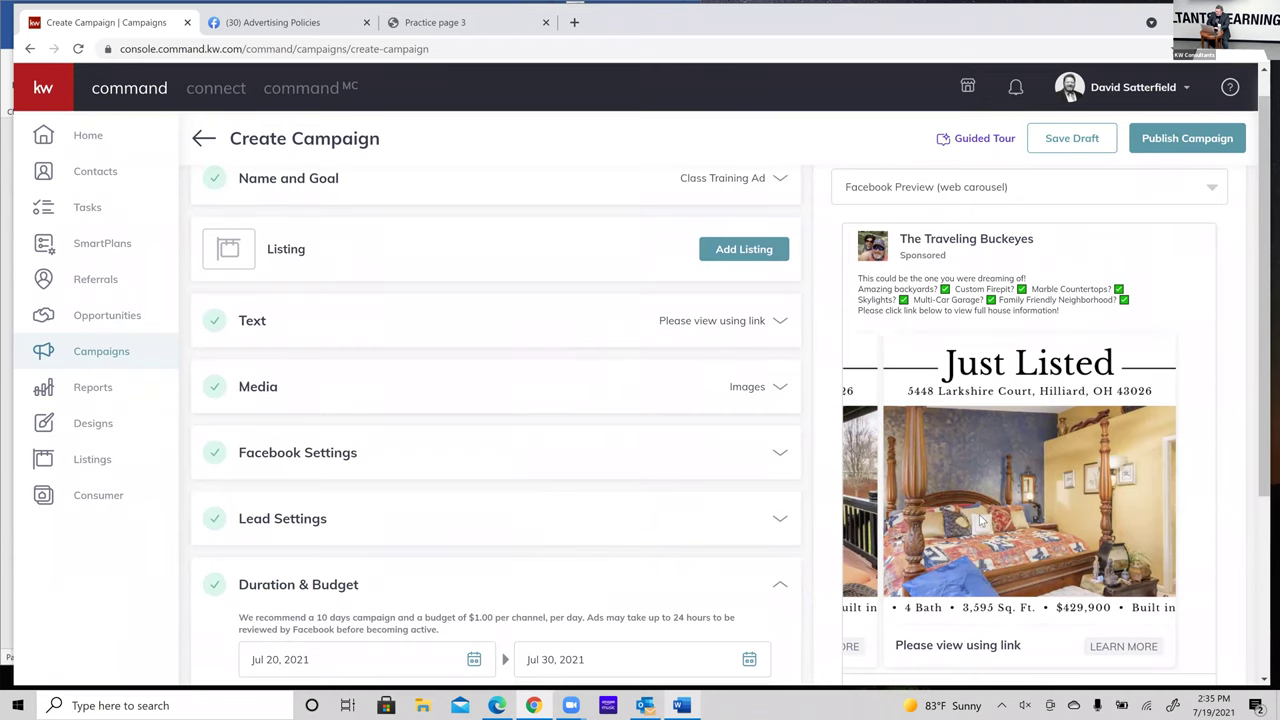
scroll(1037, 323, down, 2)
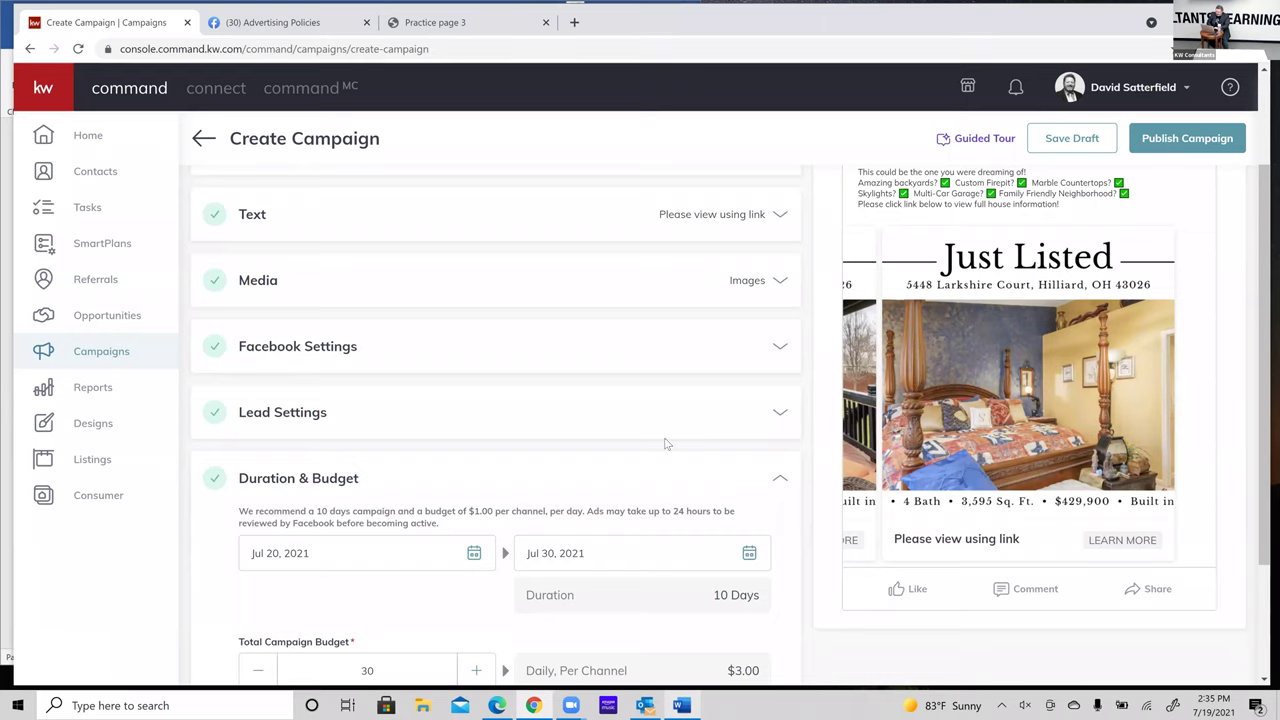
scroll(580, 480, down, 2)
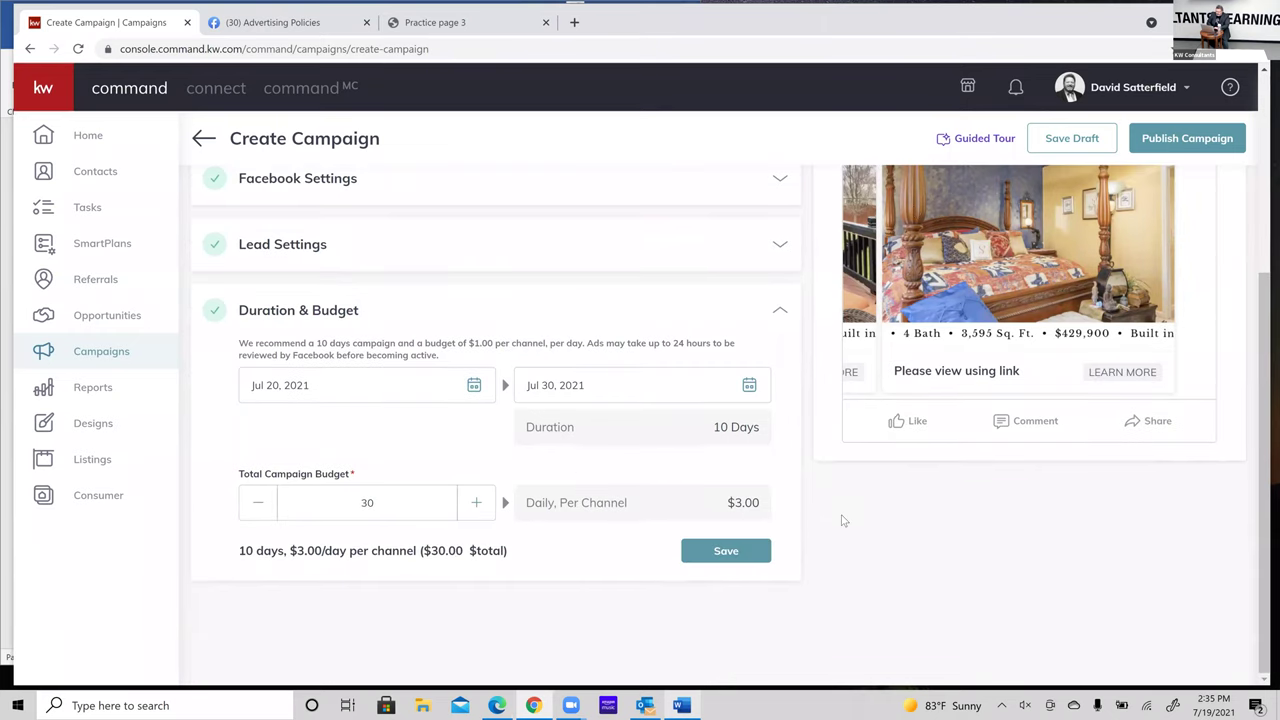
click(744, 551)
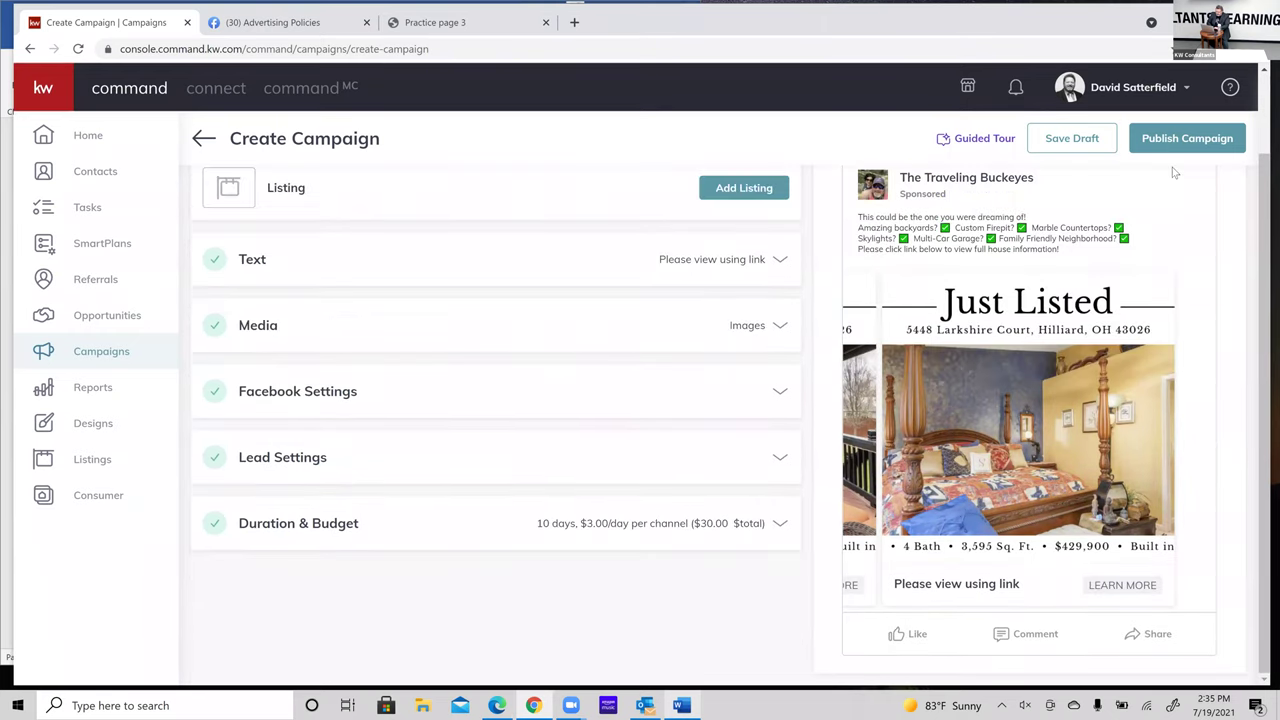
click(1097, 141)
click(585, 425)
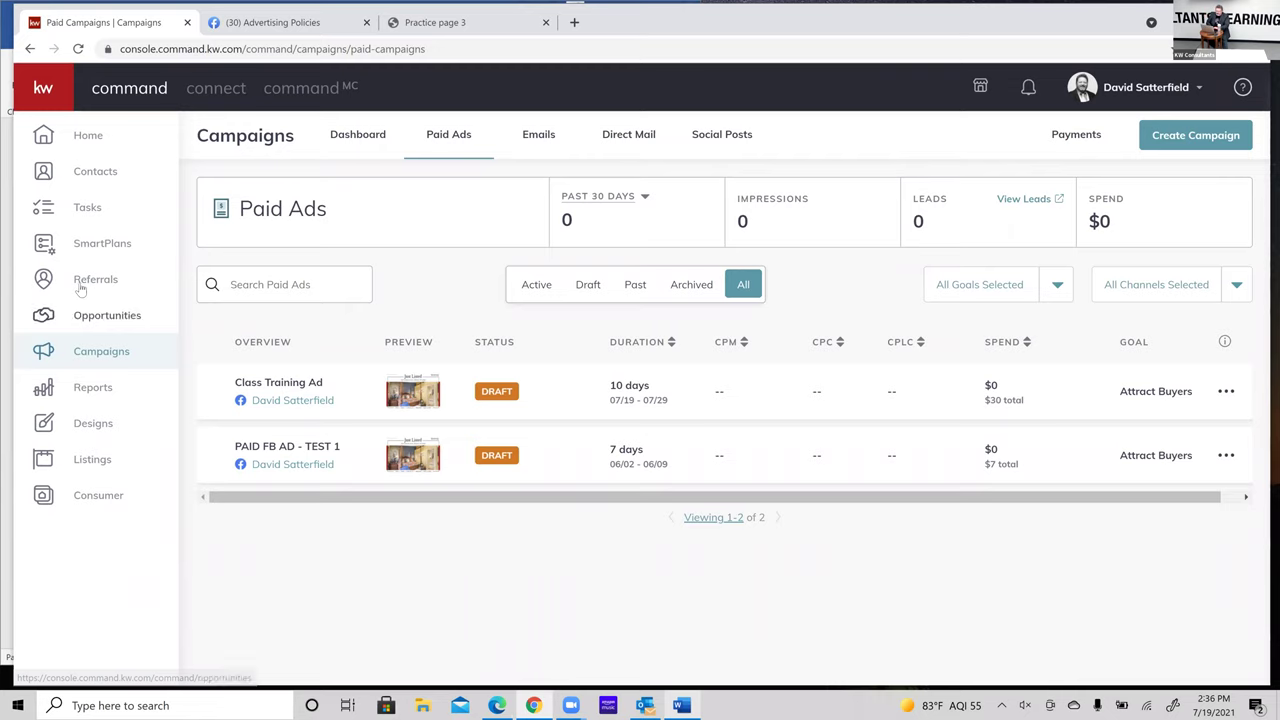
- Switch to the Facebook Advertising Policies page and skim its sections from the overview through prohibited content
click(299, 22)
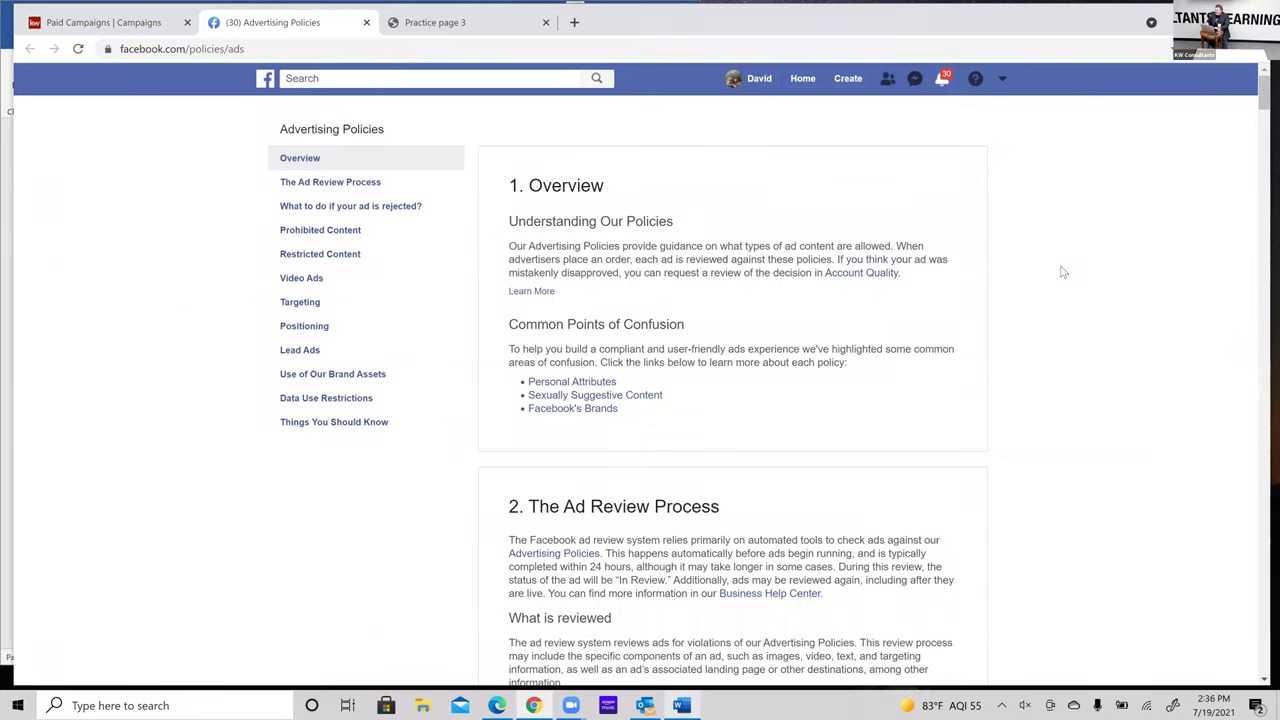
scroll(1105, 288, down, 10)
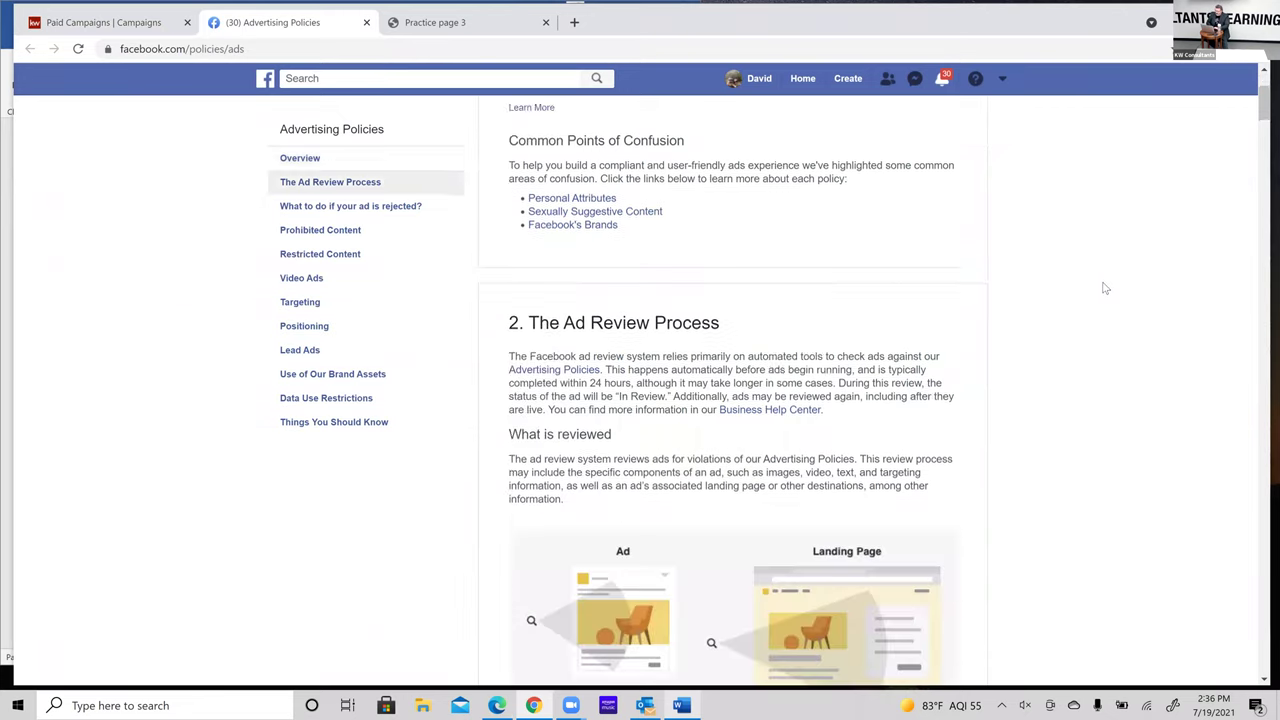
scroll(1105, 288, down, 13)
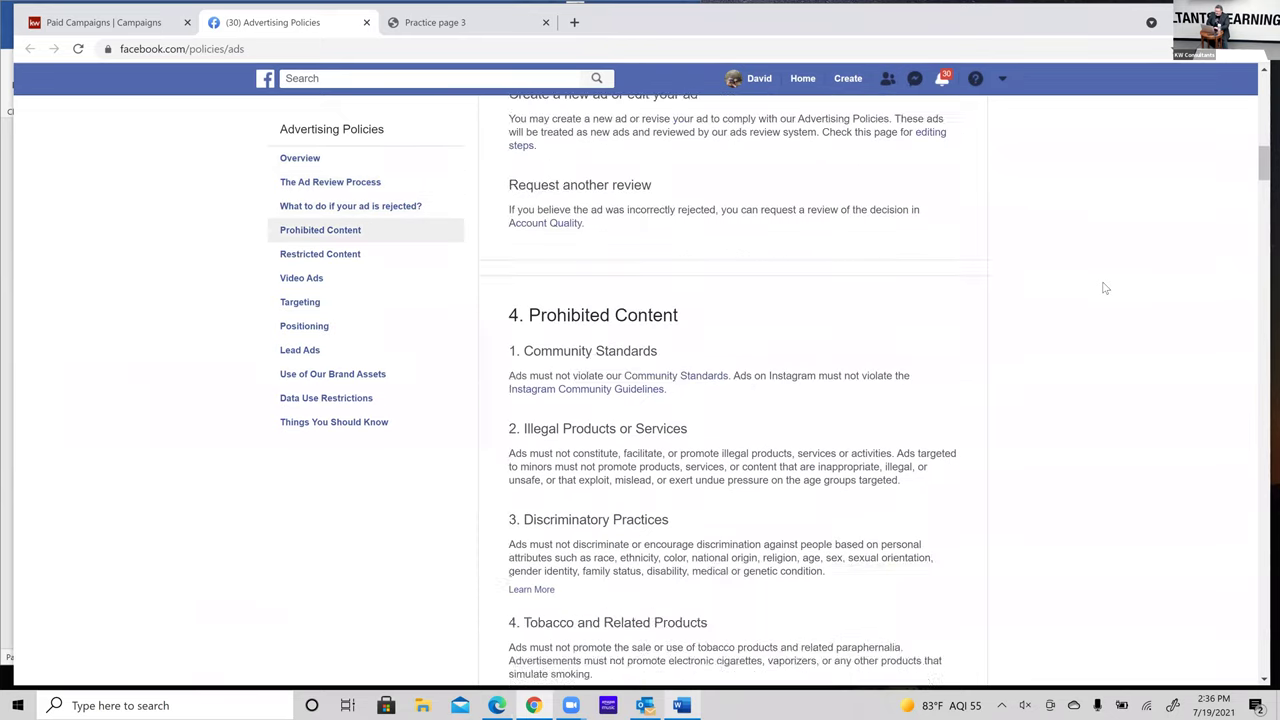
scroll(1105, 288, down, 8)
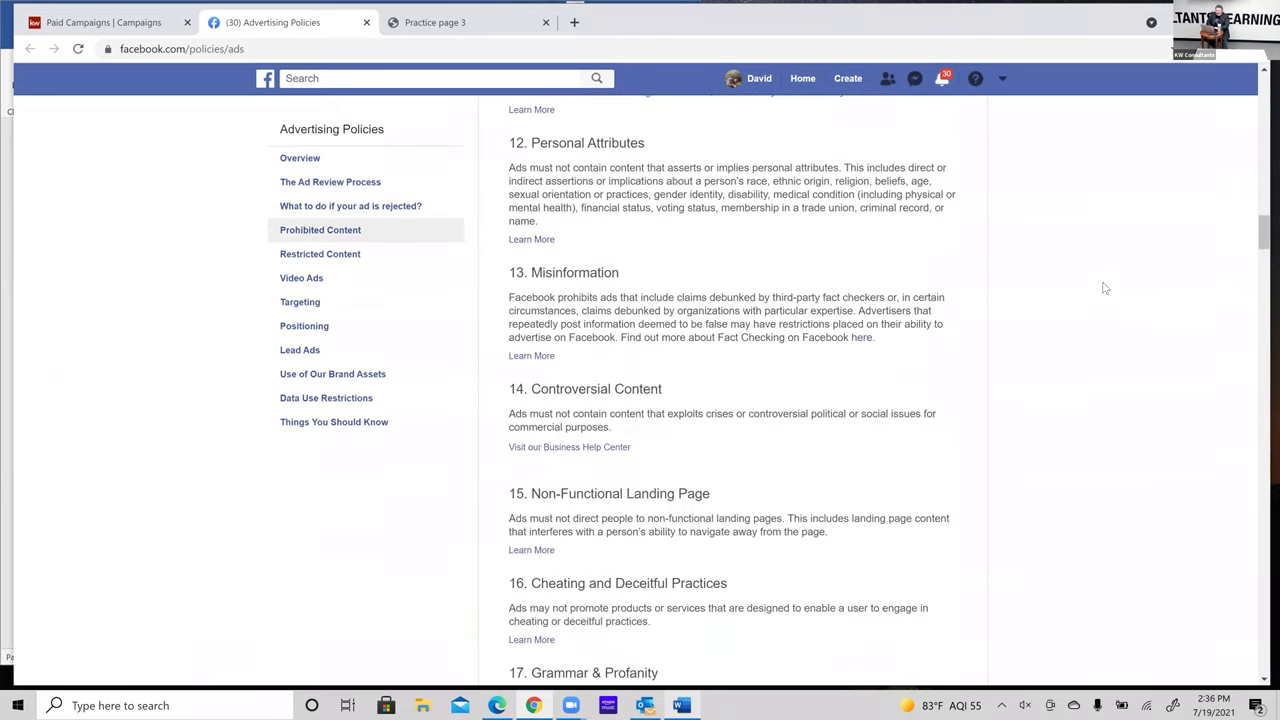
scroll(1105, 288, up, 6)
scroll(1105, 288, up, 20)
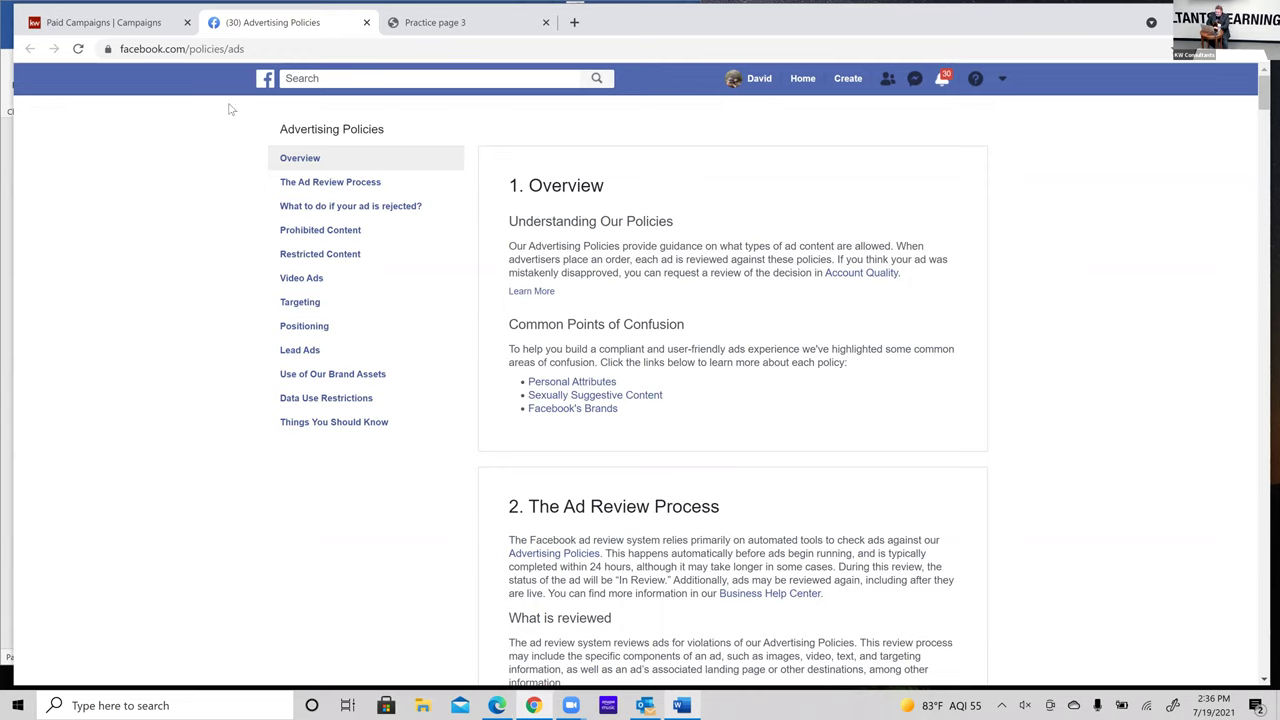
- Read the CPM, CPC, CPLC and Total Spend definitions in the "Facebook Ads" Word document, and return to the paid campaigns page
click(109, 22)
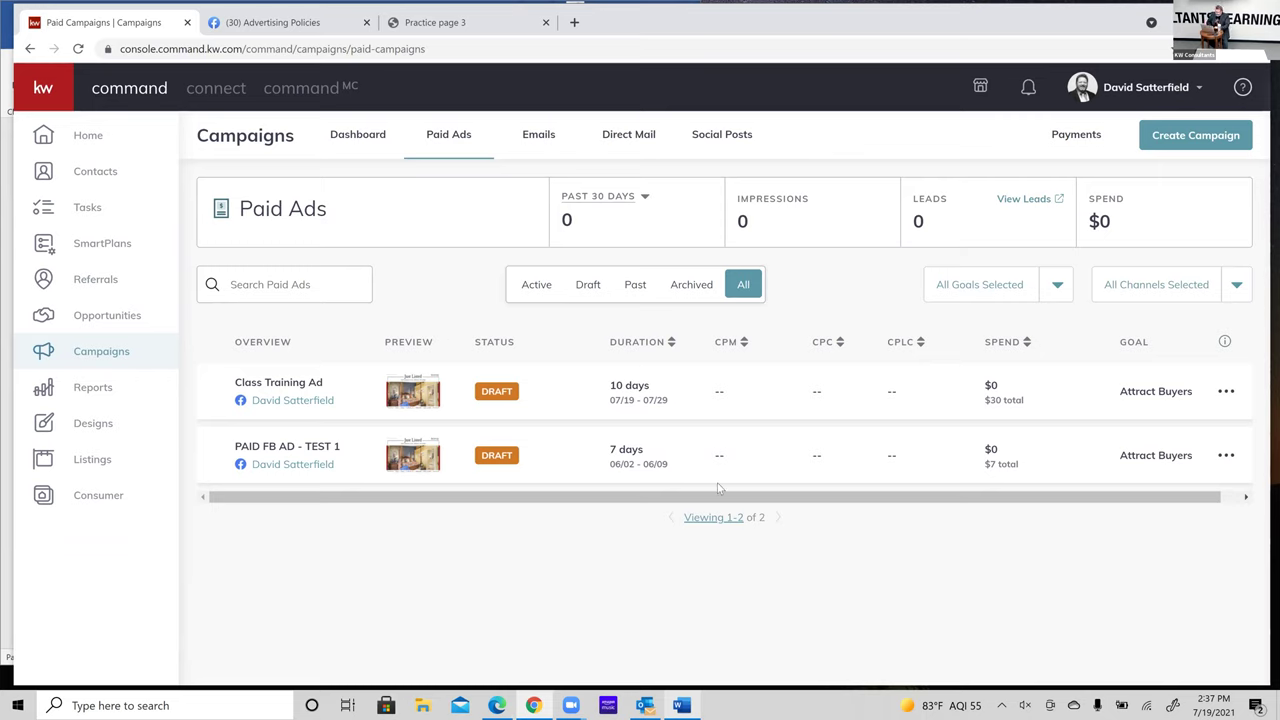
click(681, 705)
scroll(487, 412, down, 5)
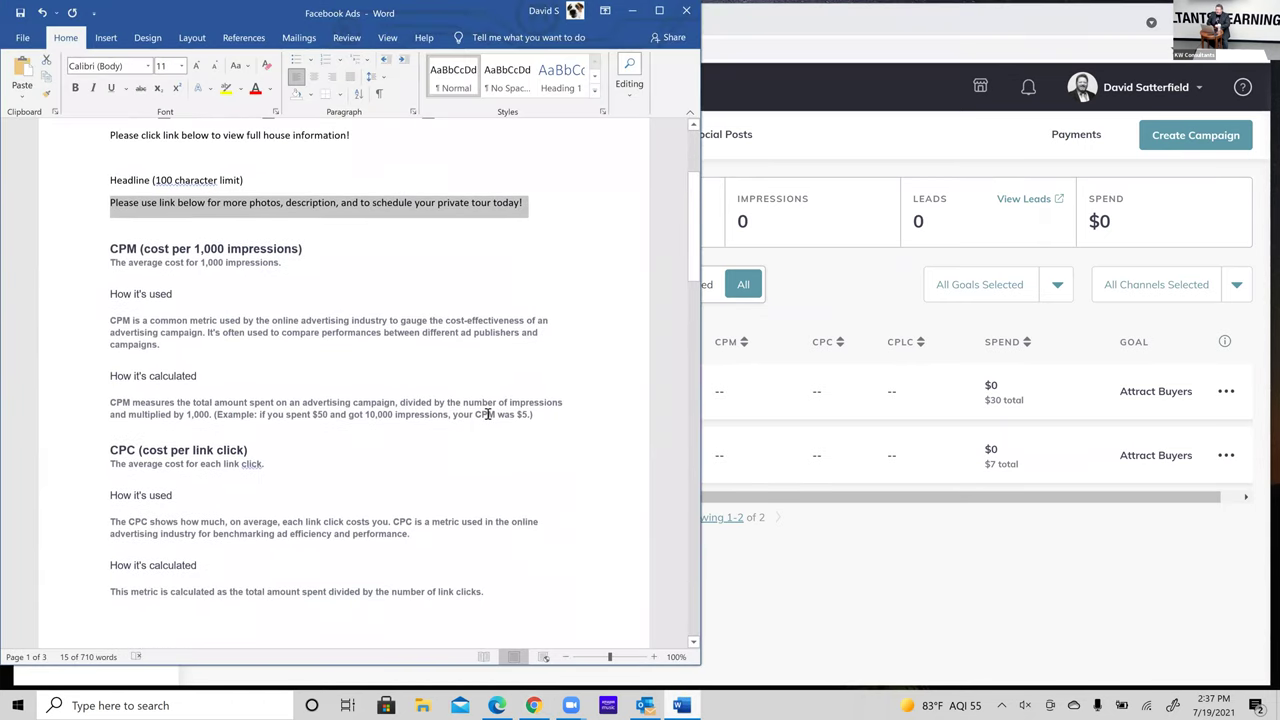
scroll(487, 414, down, 2)
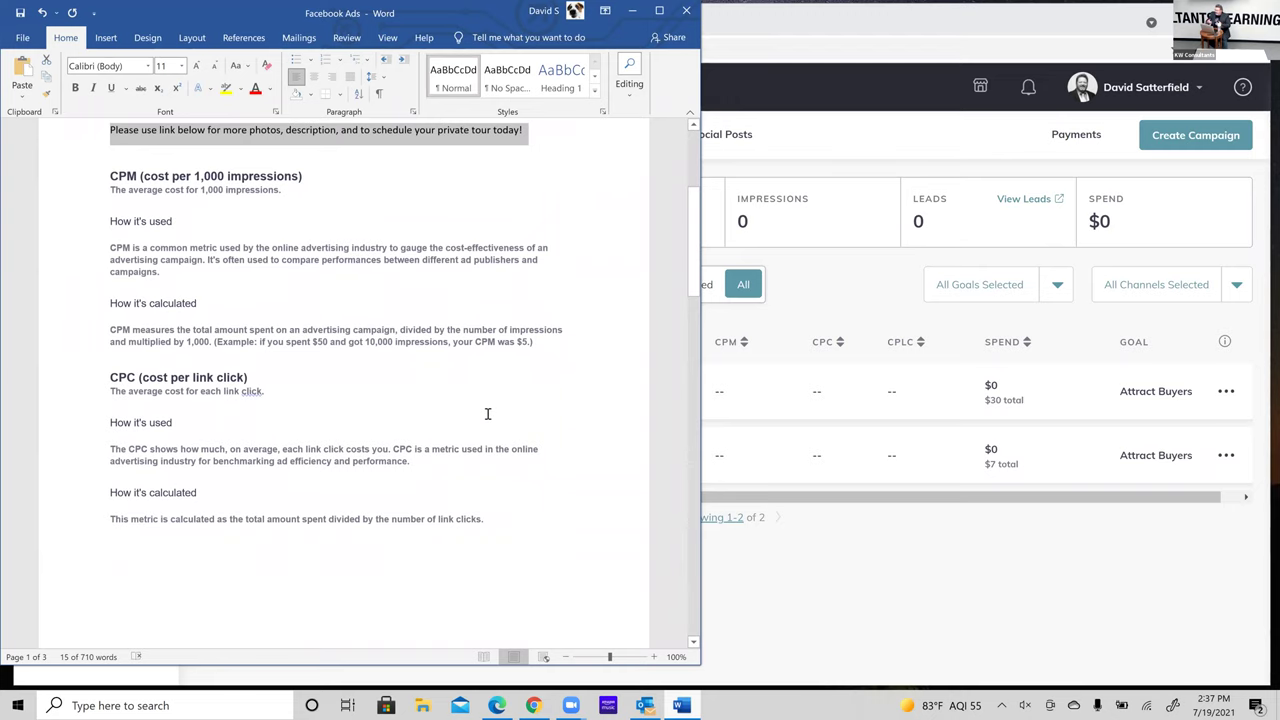
scroll(487, 414, down, 3)
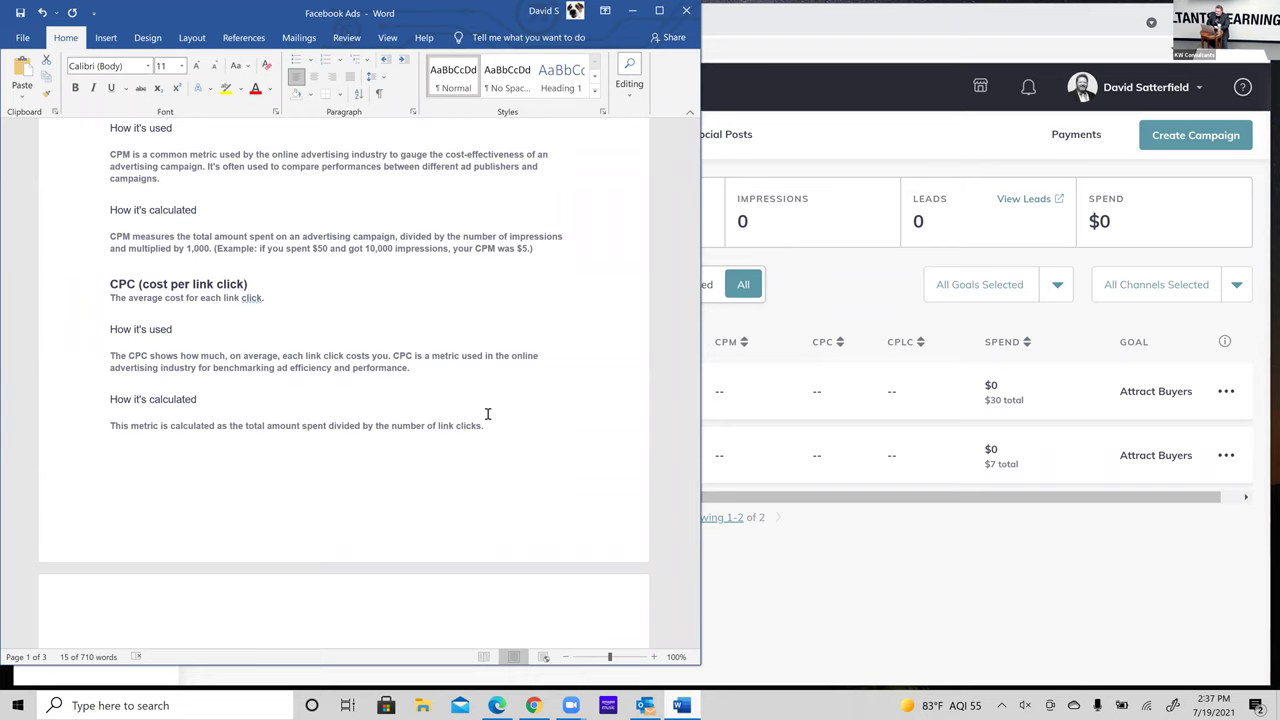
scroll(487, 414, down, 15)
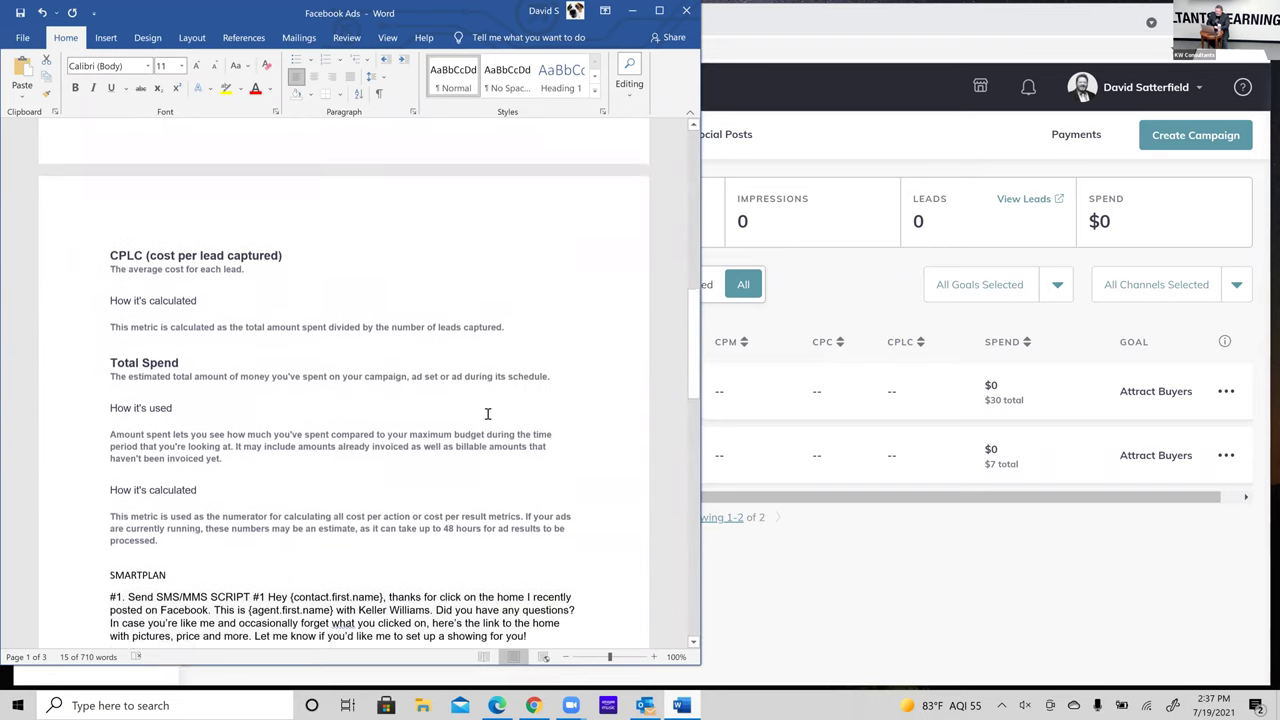
scroll(487, 414, down, 1)
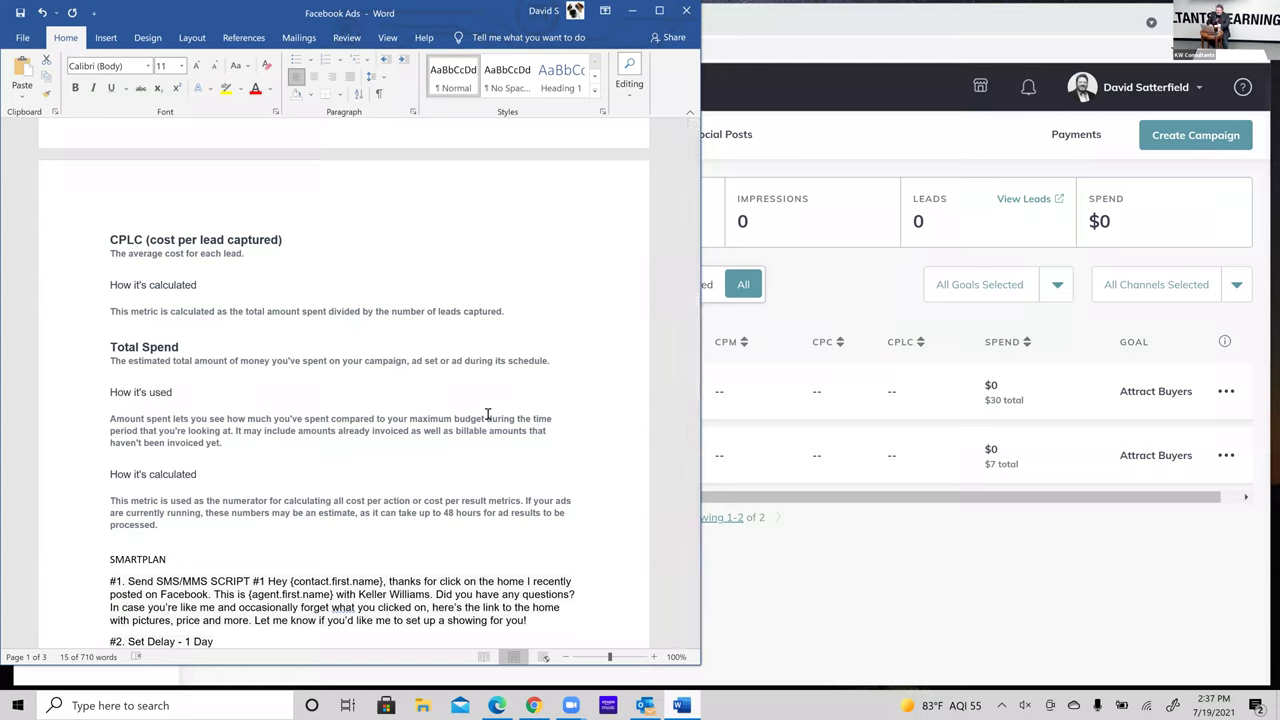
click(632, 18)
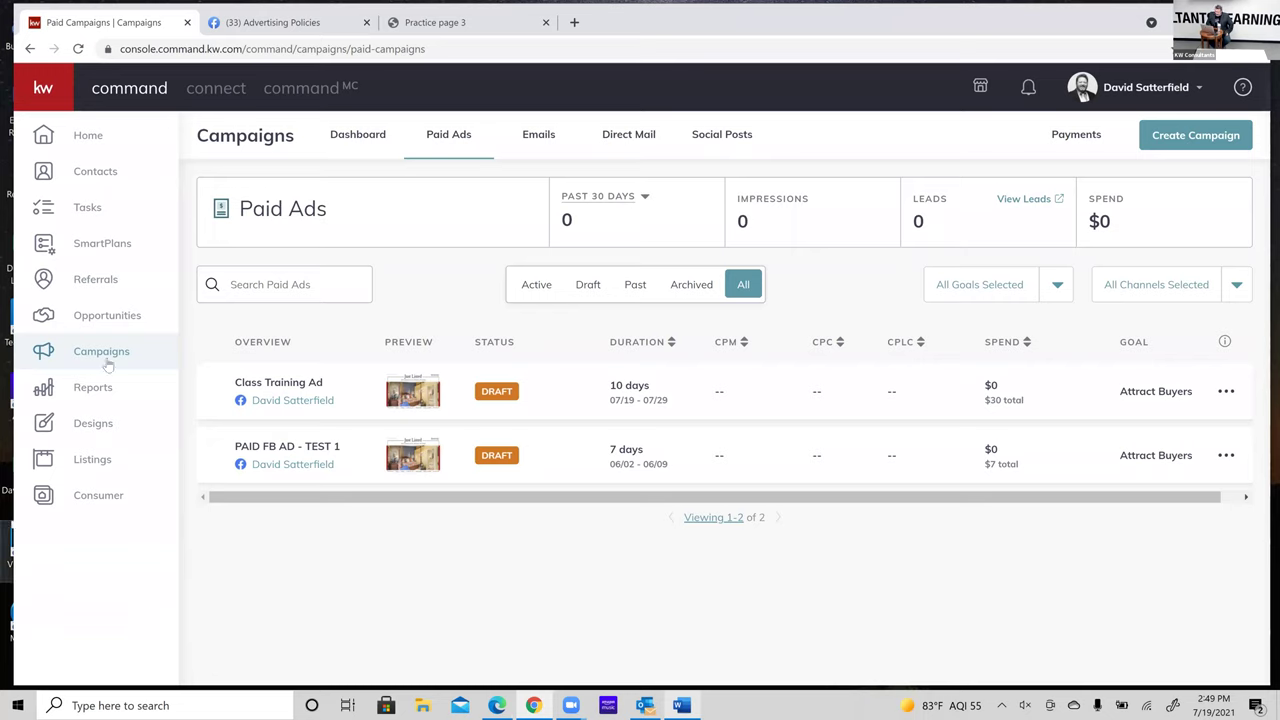
- Go to SmartPlans in Command and open the SmartPlan library
right_click(128, 236)
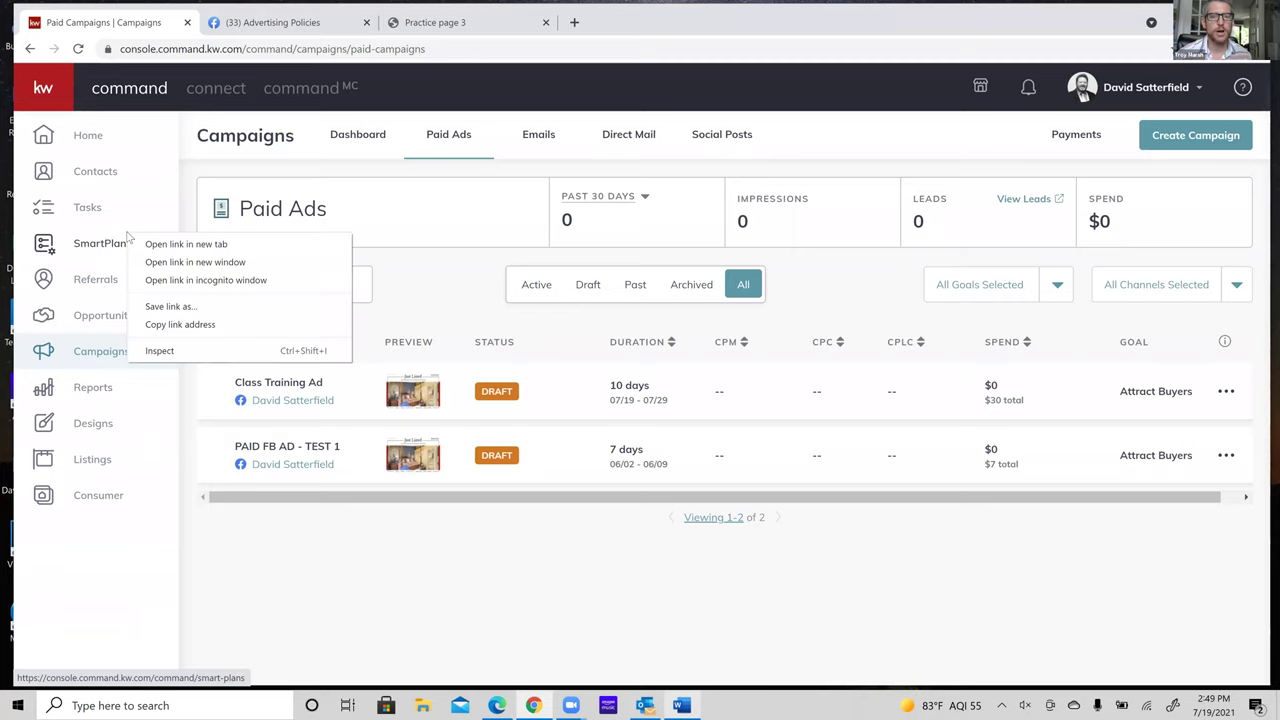
click(87, 253)
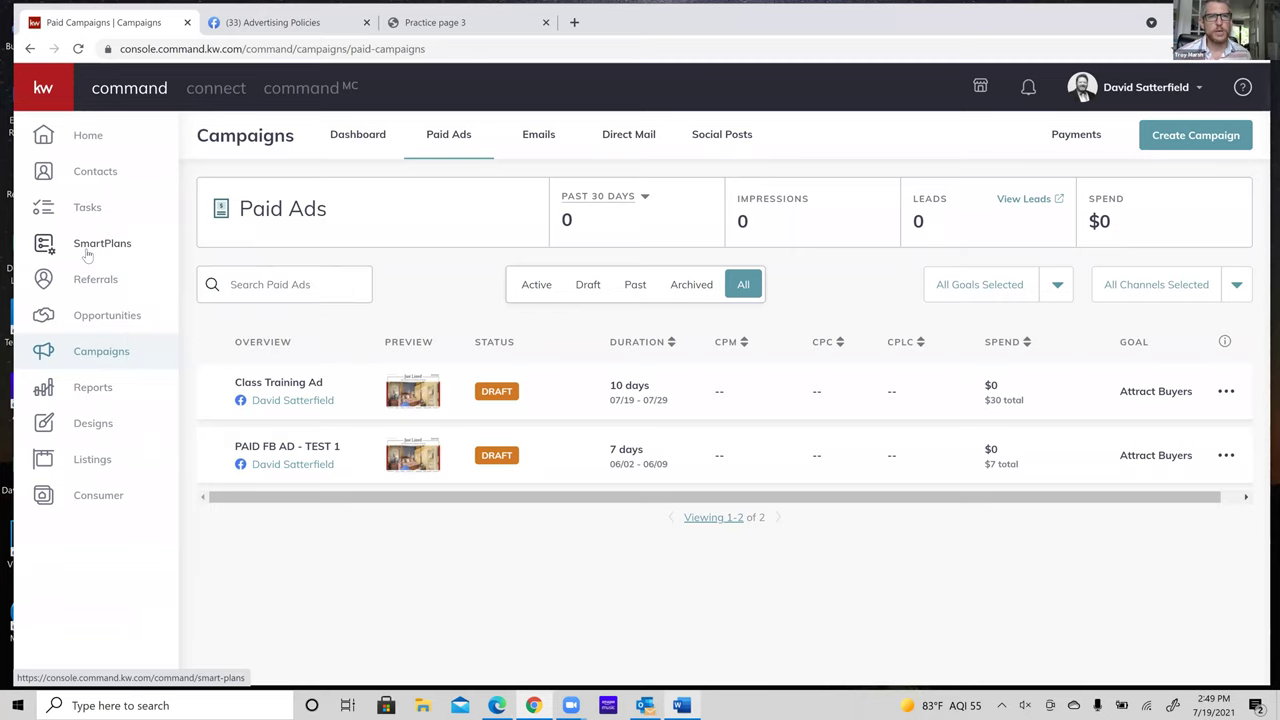
click(87, 254)
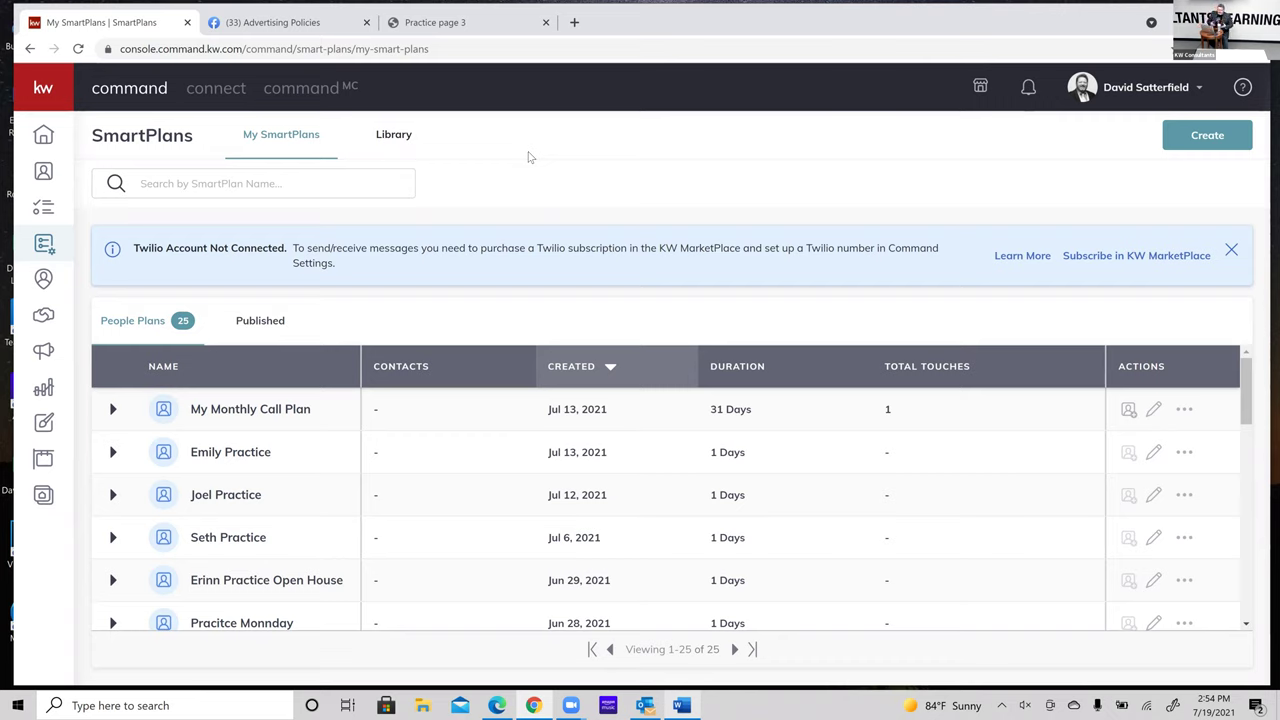
click(397, 140)
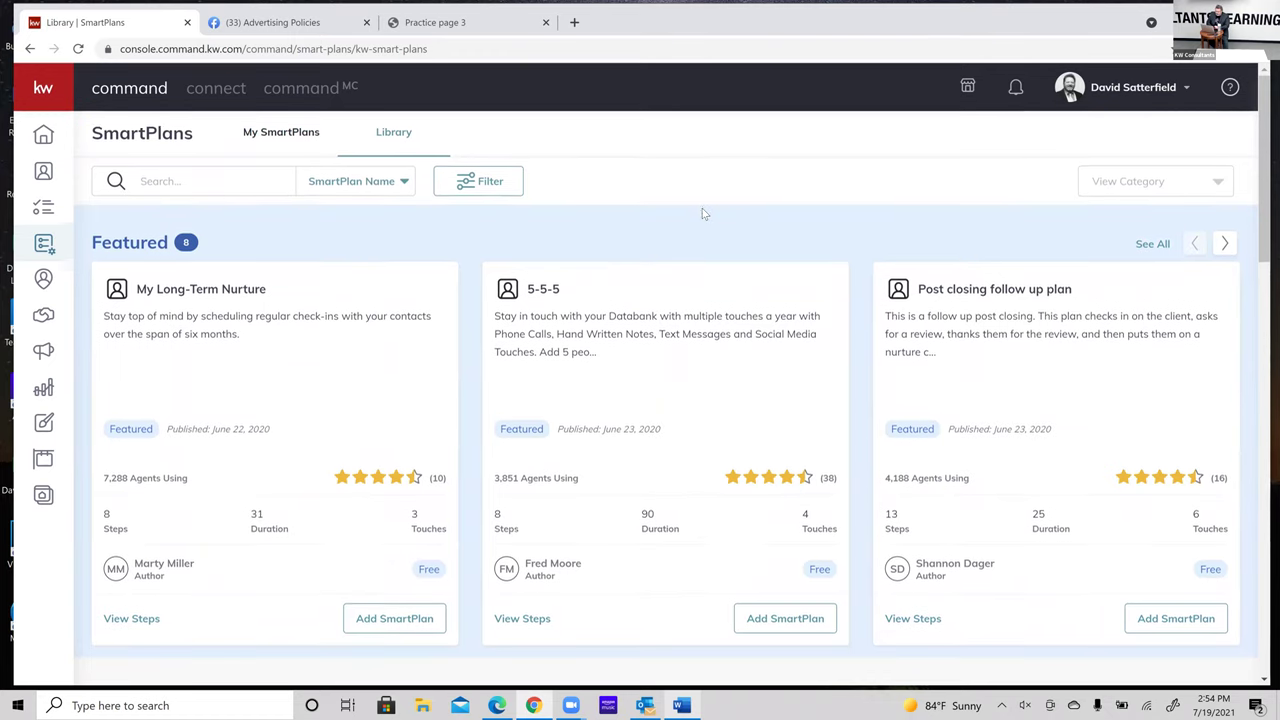
- Look through the library's Featured, Keller Williams, Top Rated and What's New SmartPlans
scroll(702, 213, down, 1)
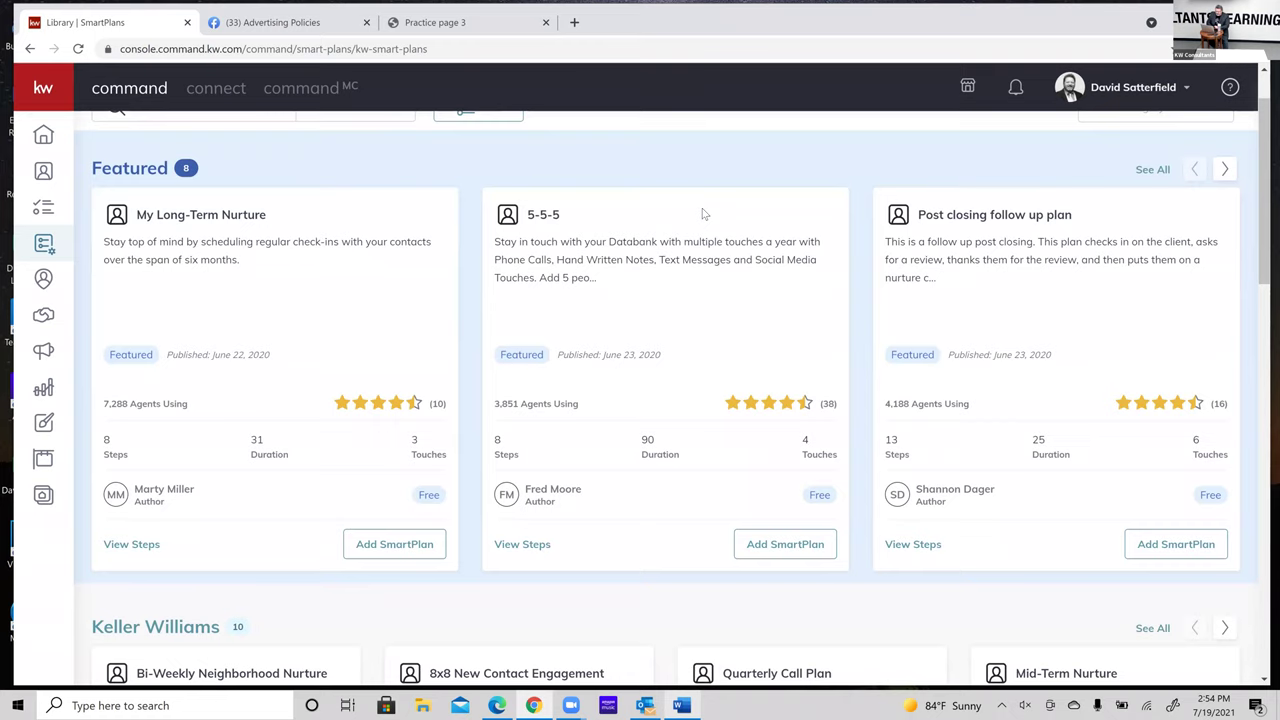
scroll(702, 213, down, 5)
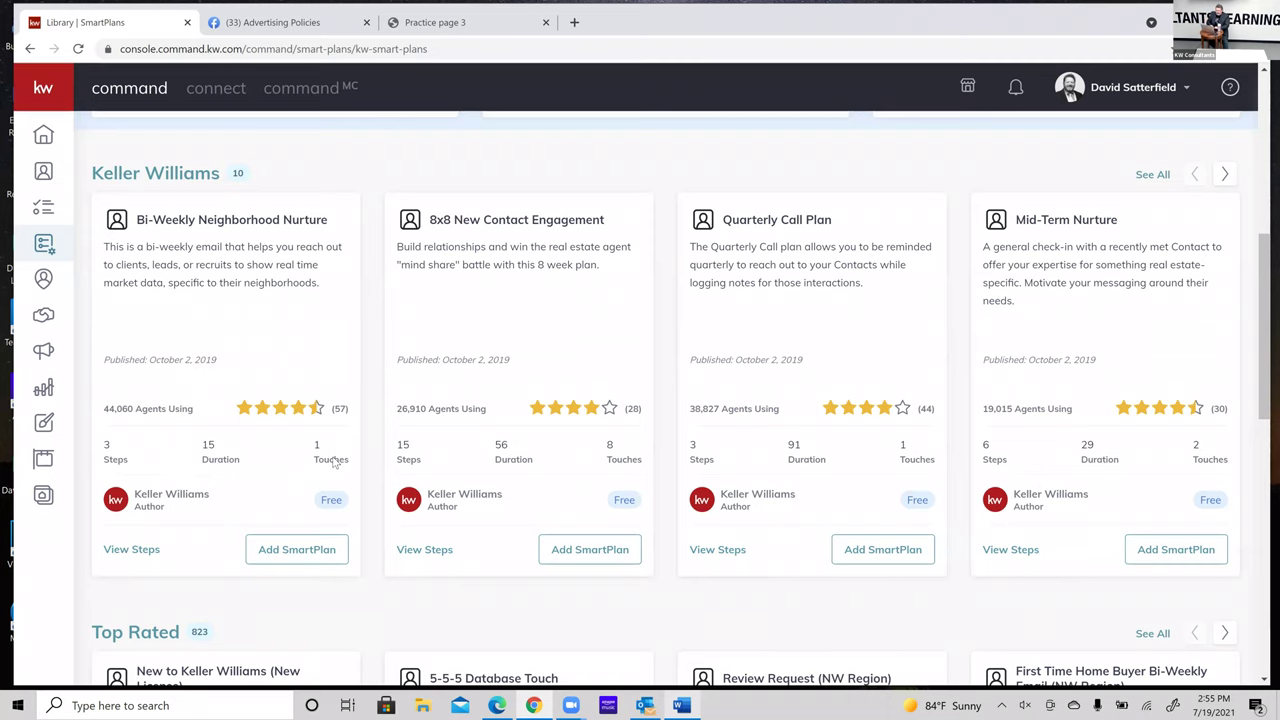
scroll(598, 310, down, 3)
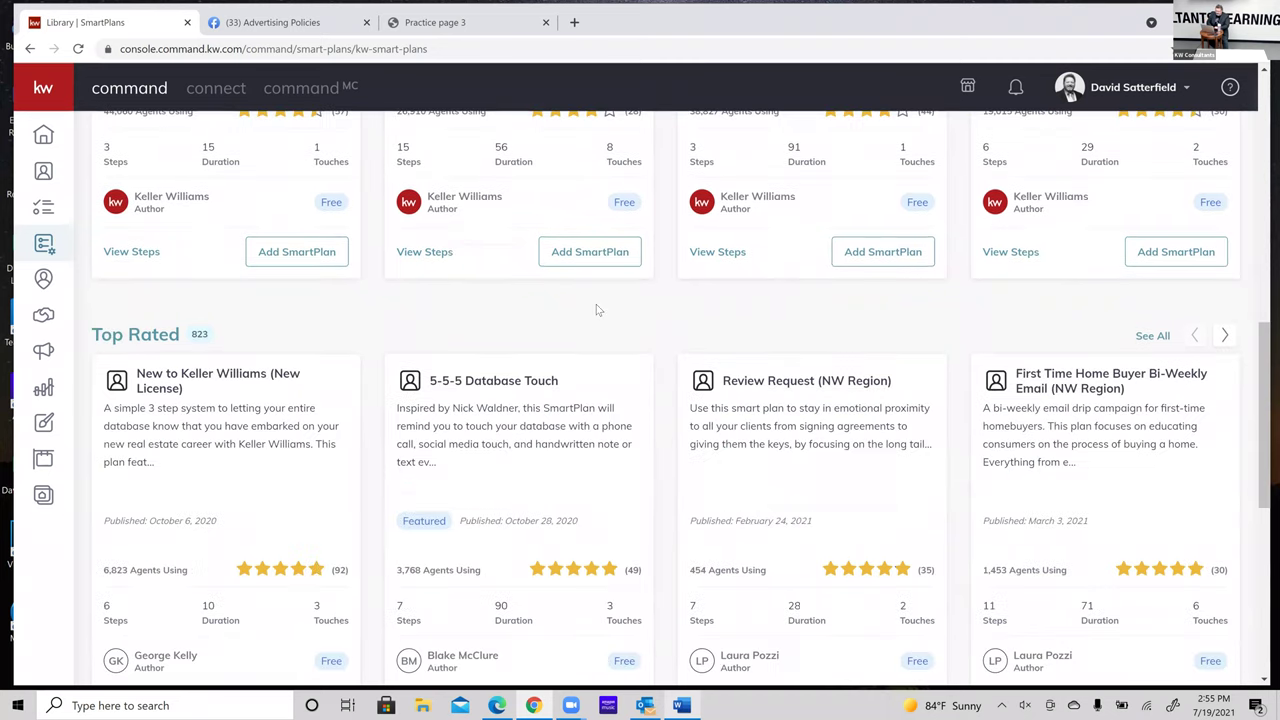
scroll(596, 310, down, 1)
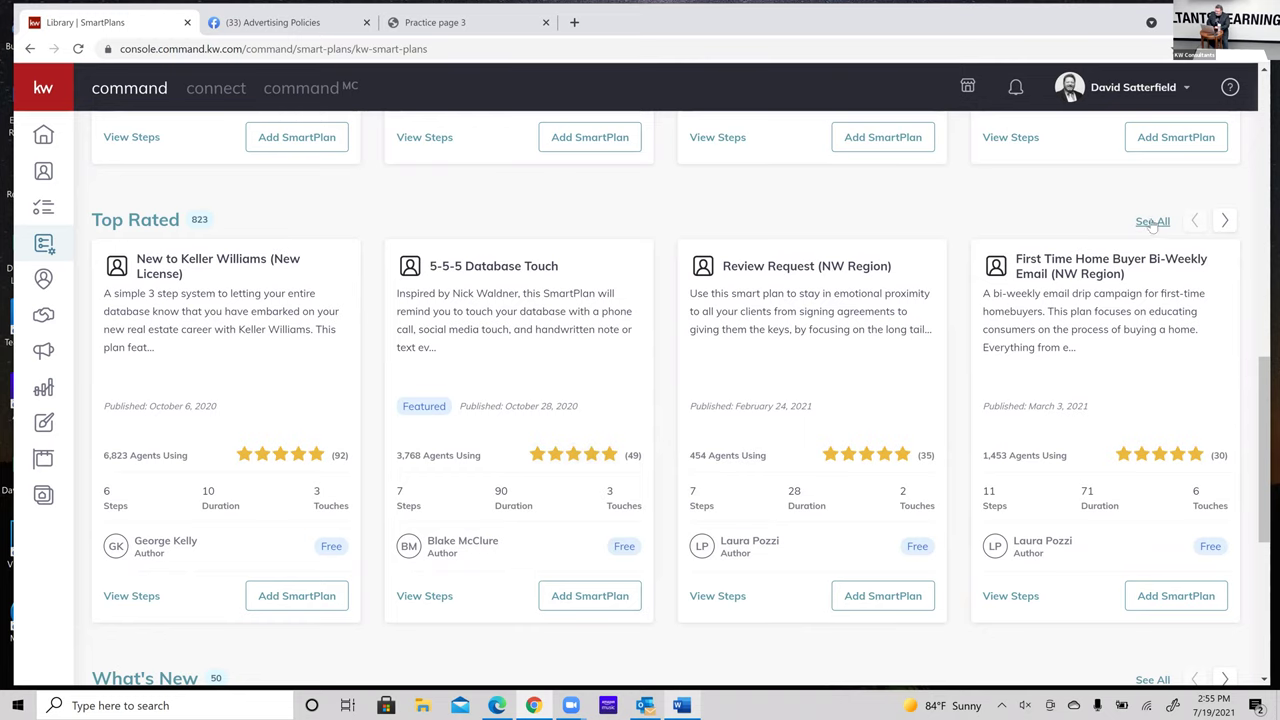
mouse_move(565, 370)
scroll(565, 366, down, 1)
scroll(565, 366, down, 4)
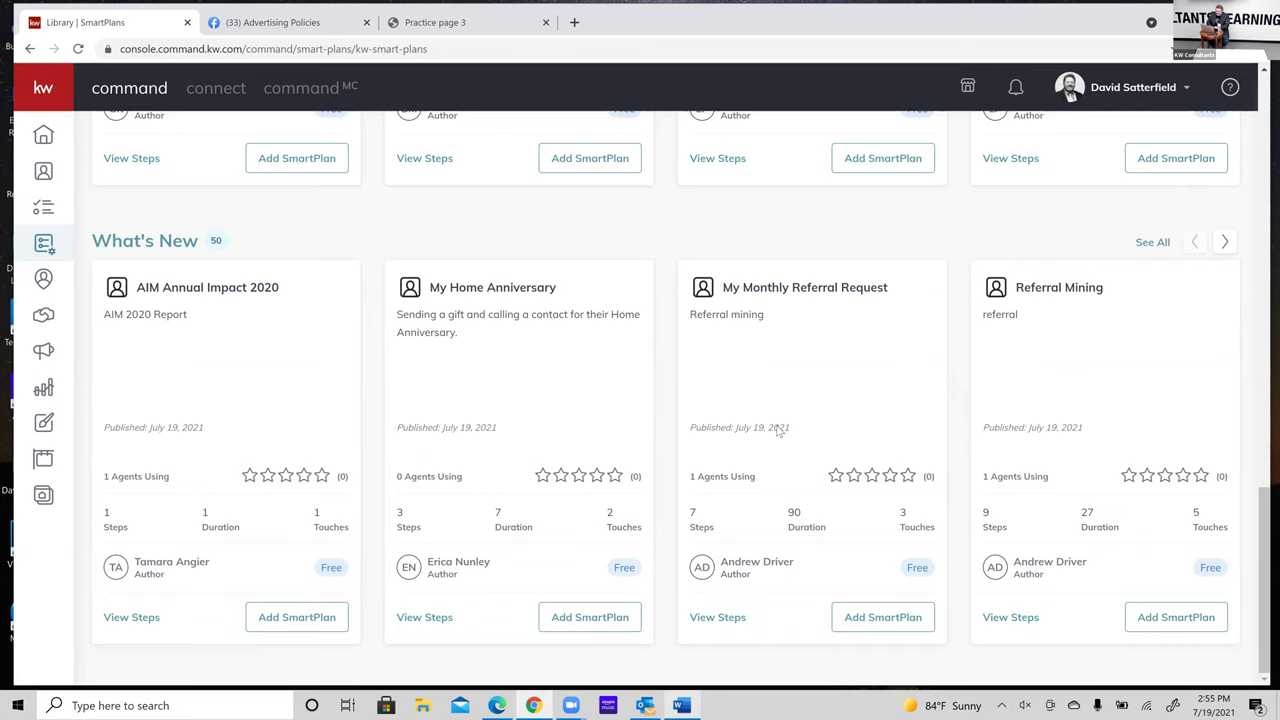
scroll(778, 430, up, 15)
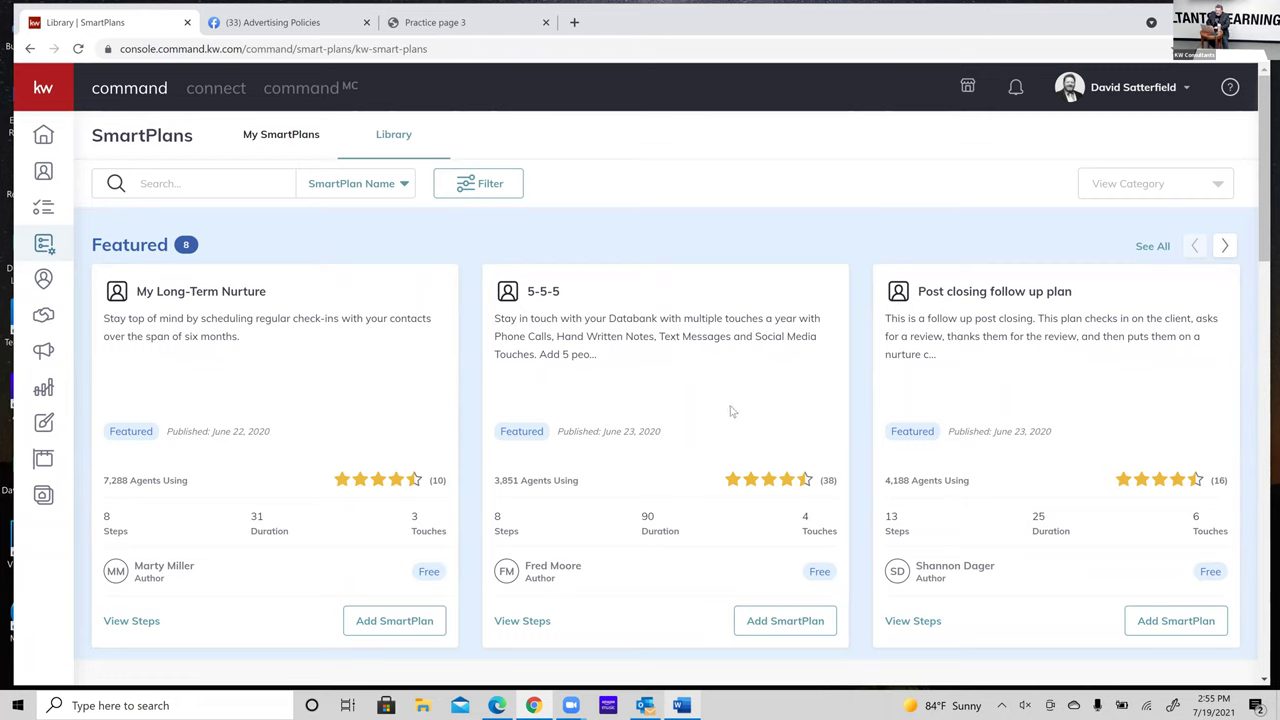
- Search the SmartPlan library for "facebook ad" and look through the matching follow-up plans
click(193, 184)
text(faceo)
text(ook ad)
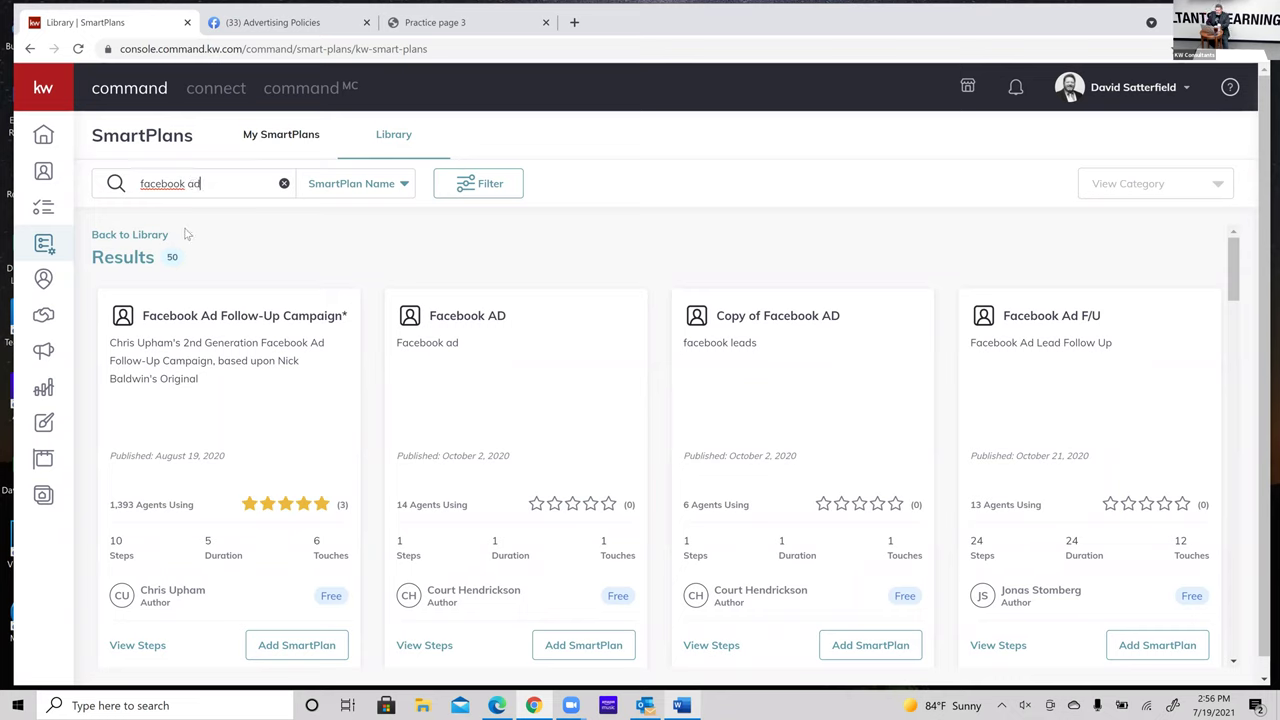
scroll(352, 260, down, 1)
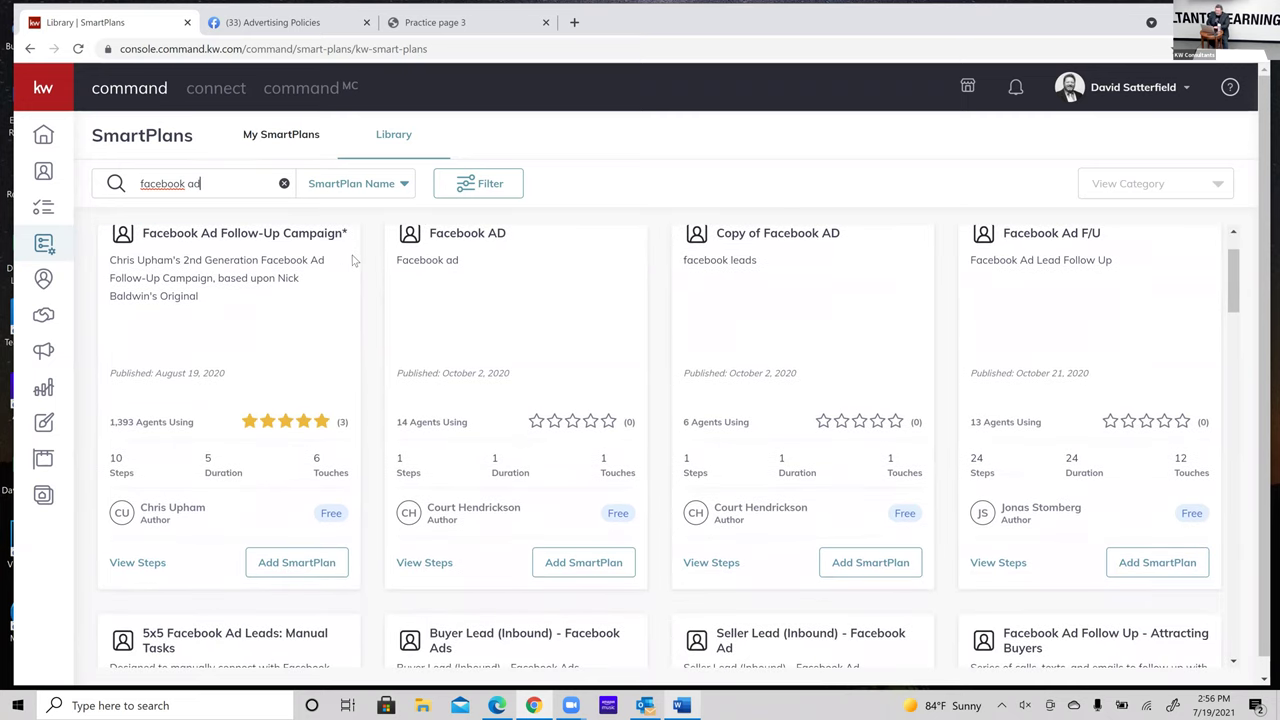
scroll(352, 260, down, 6)
scroll(352, 260, up, 7)
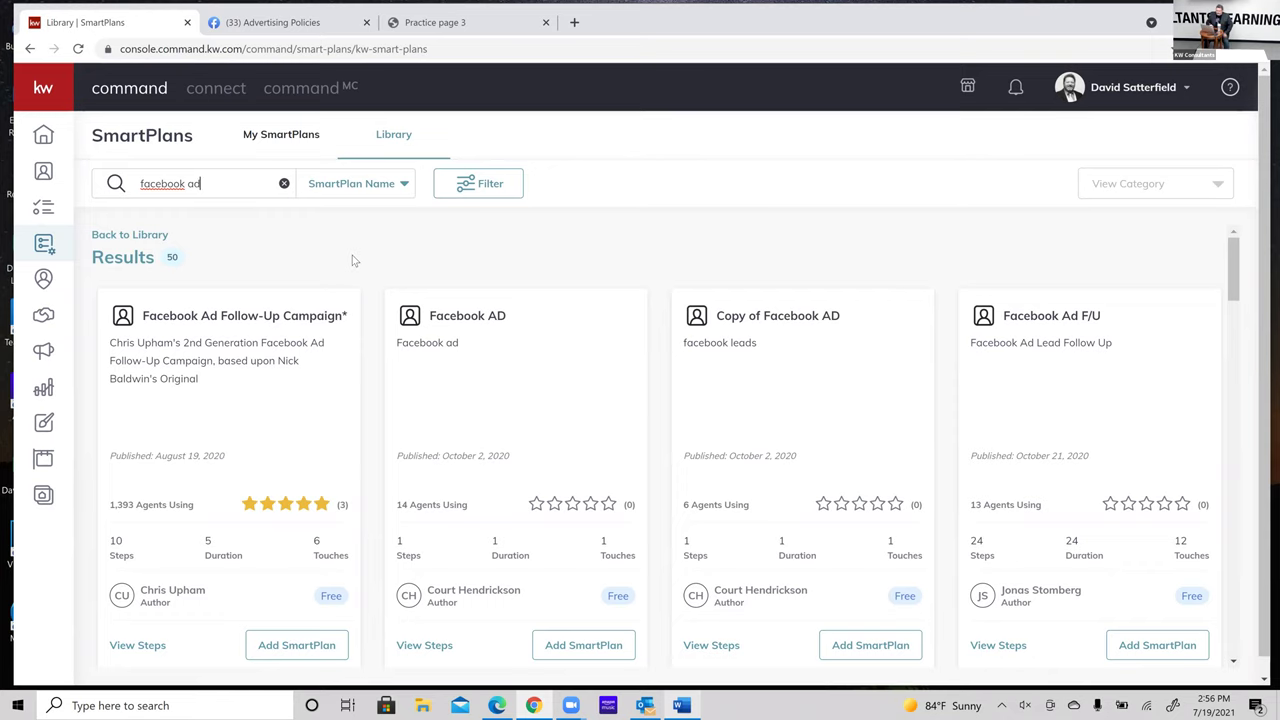
scroll(352, 257, down, 1)
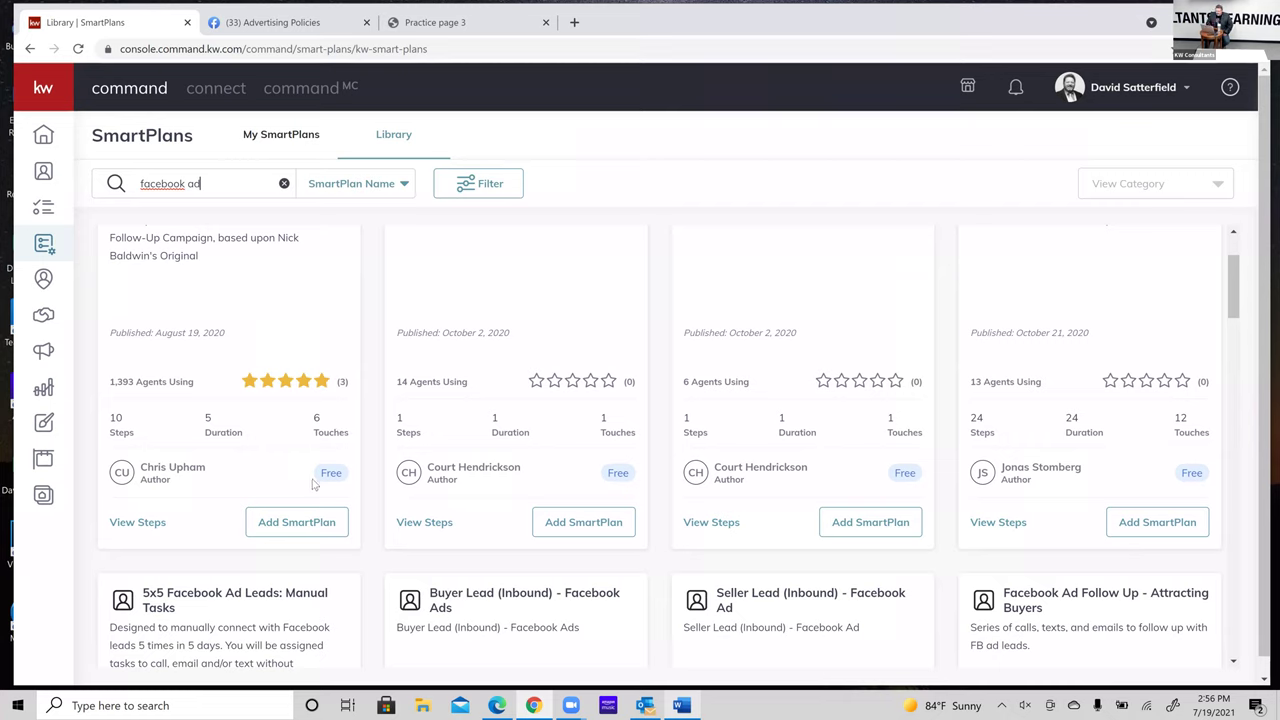
scroll(288, 300, up, 1)
scroll(288, 300, down, 1)
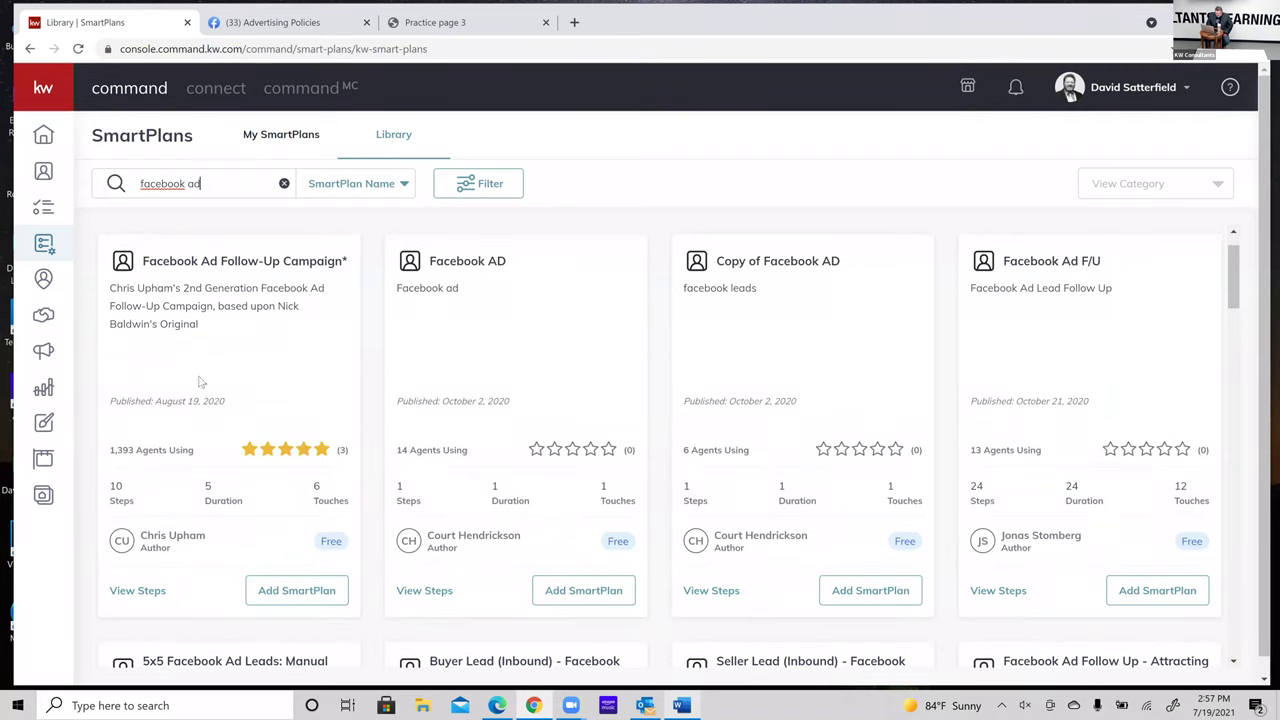
- View the steps of the Facebook Ad Follow-Up Campaign SmartPlan and read its phone call, SMS and email scripts
scroll(214, 455, down, 2)
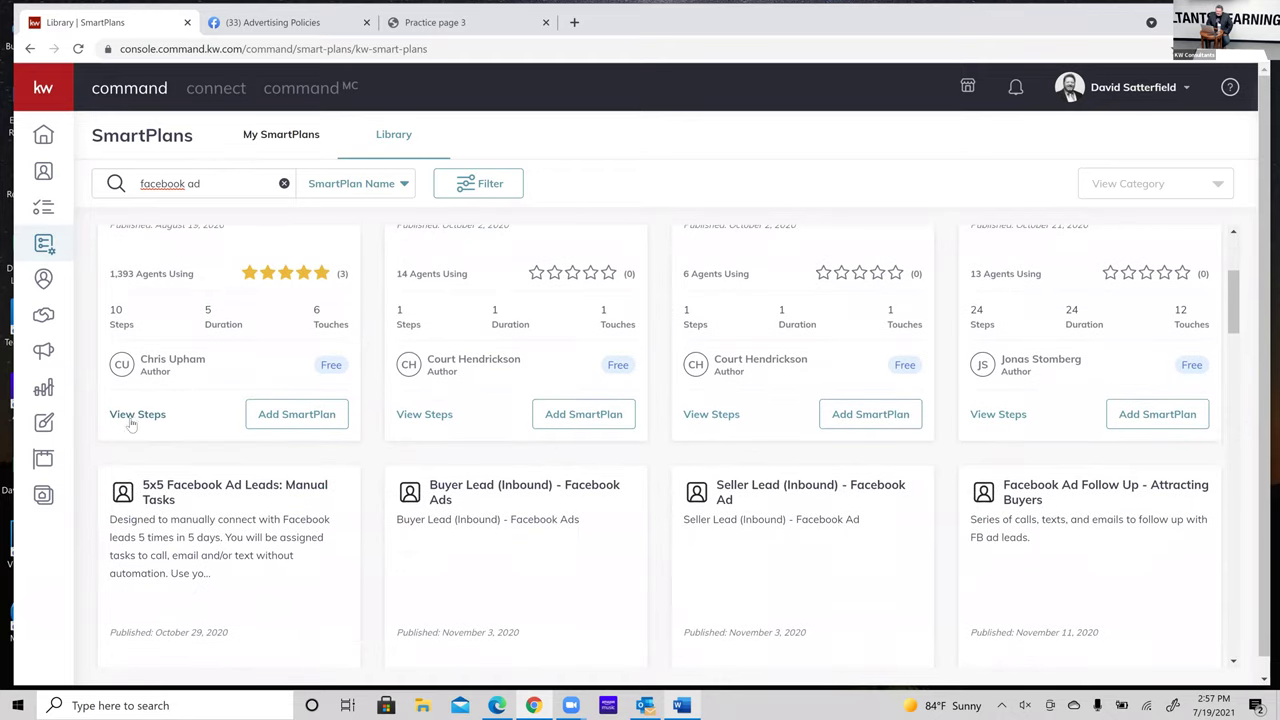
click(150, 415)
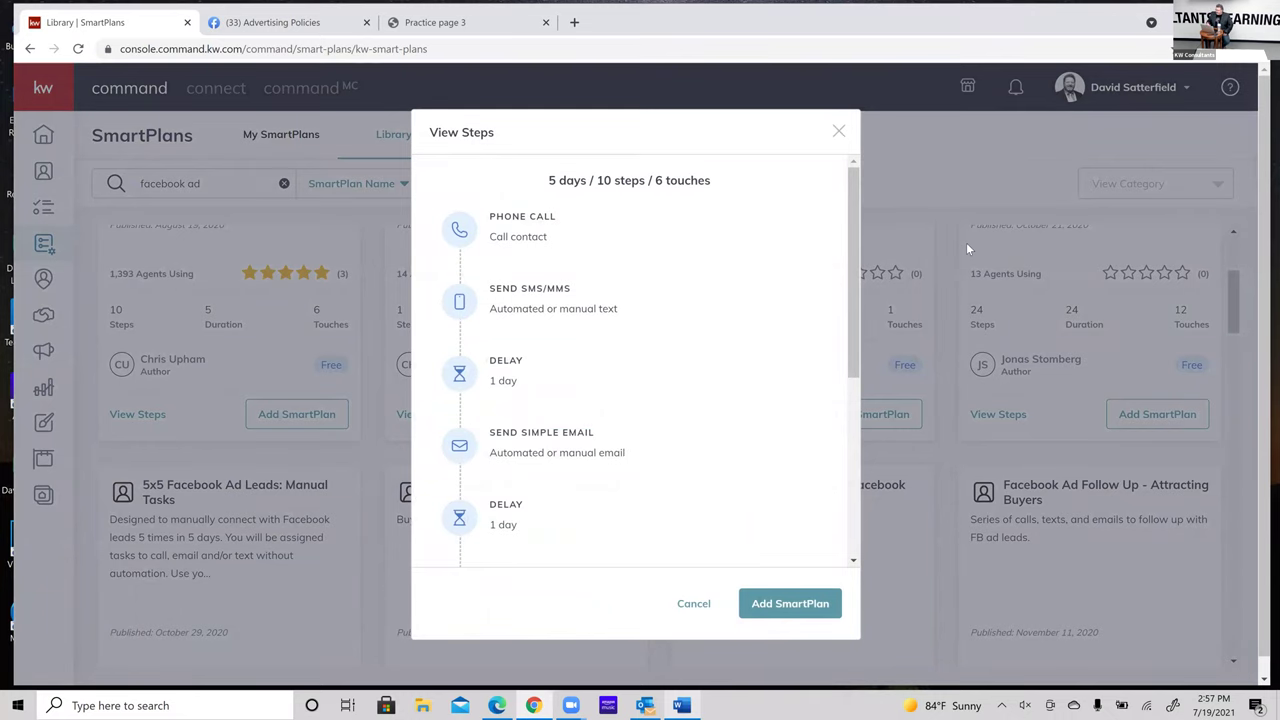
drag(850, 287, 855, 220)
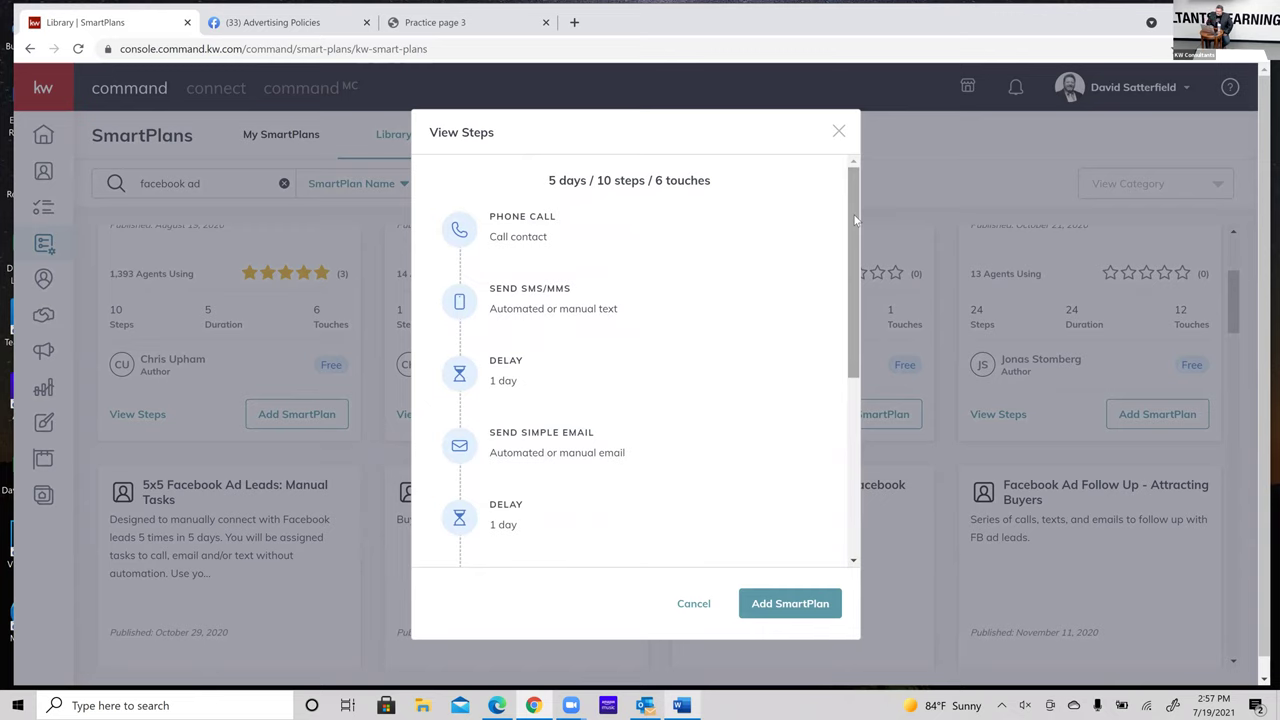
mouse_move(589, 229)
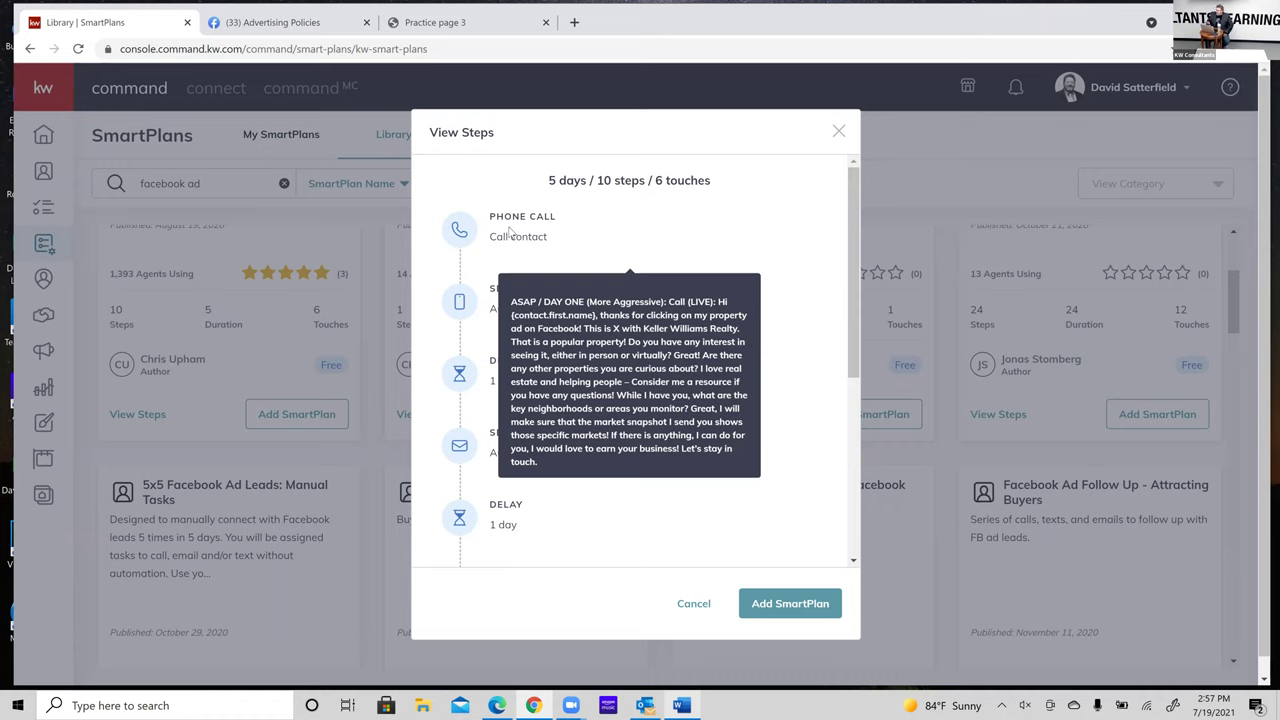
mouse_move(525, 293)
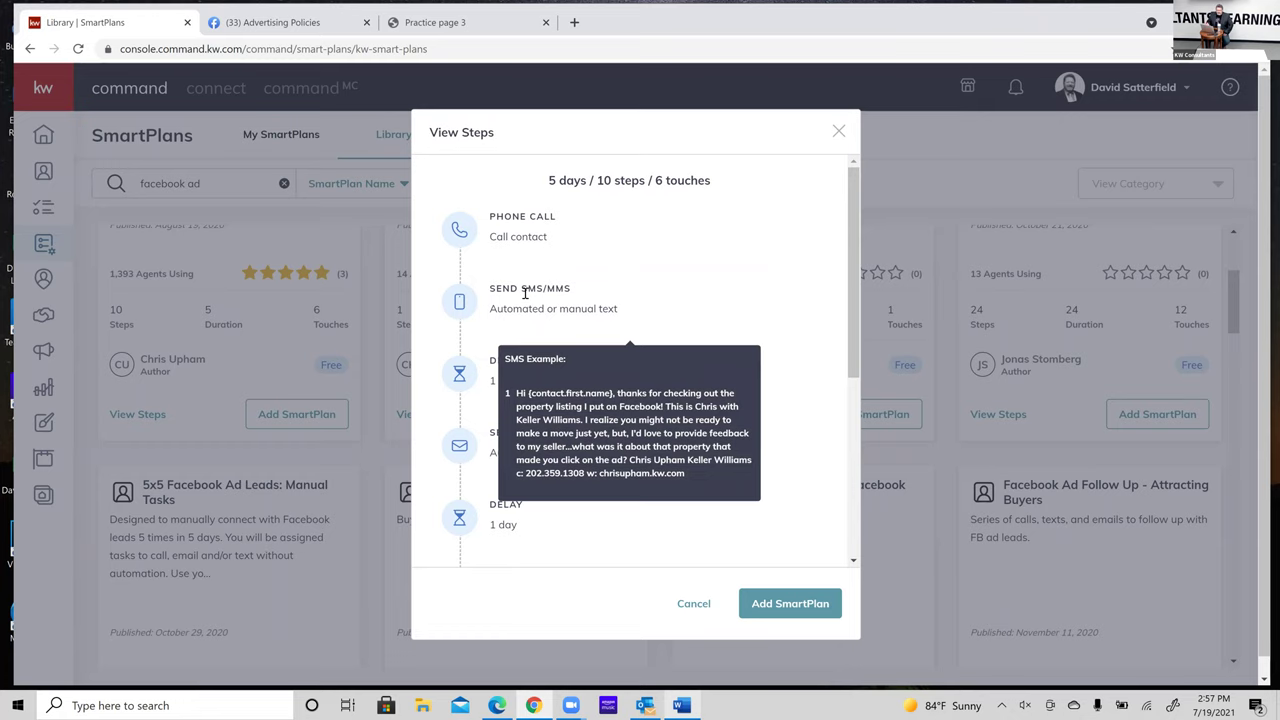
mouse_move(530, 456)
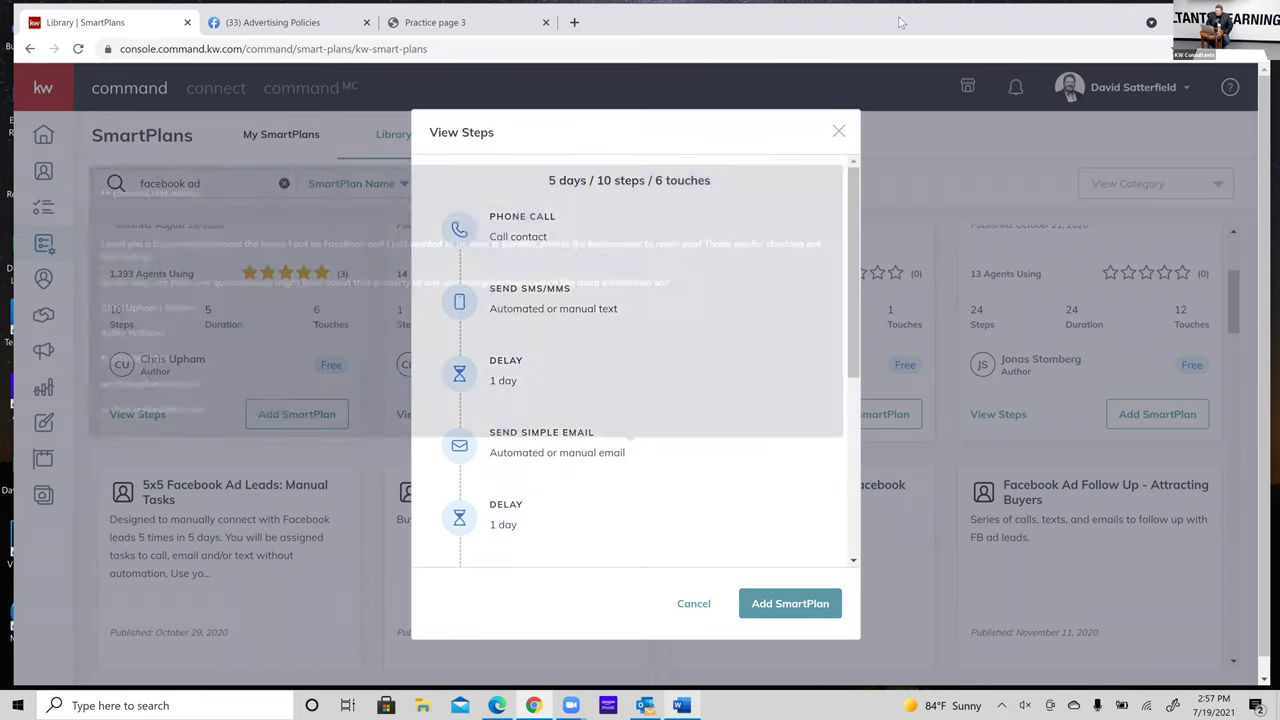
click(840, 132)
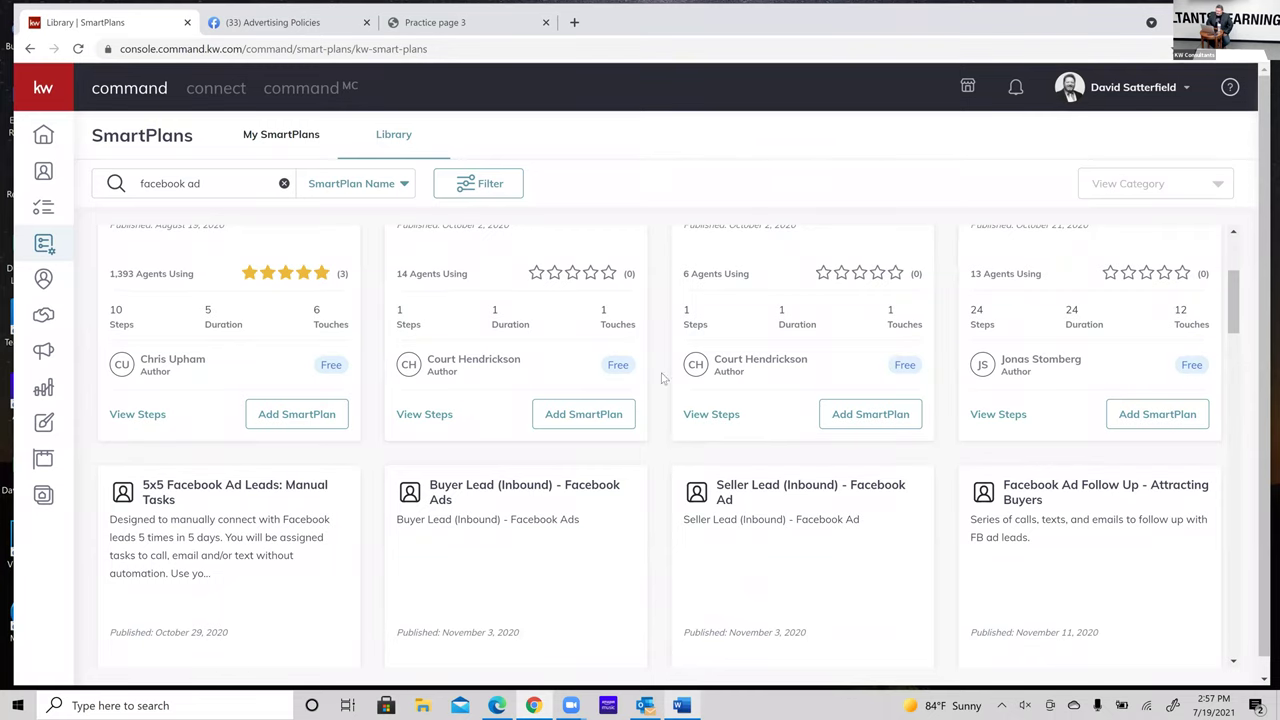
- Start adding the Facebook Ad F/U SmartPlan bundle, download its linked My Monthly Neighborhood Nurture plan, and close the bundle
scroll(665, 390, down, 1)
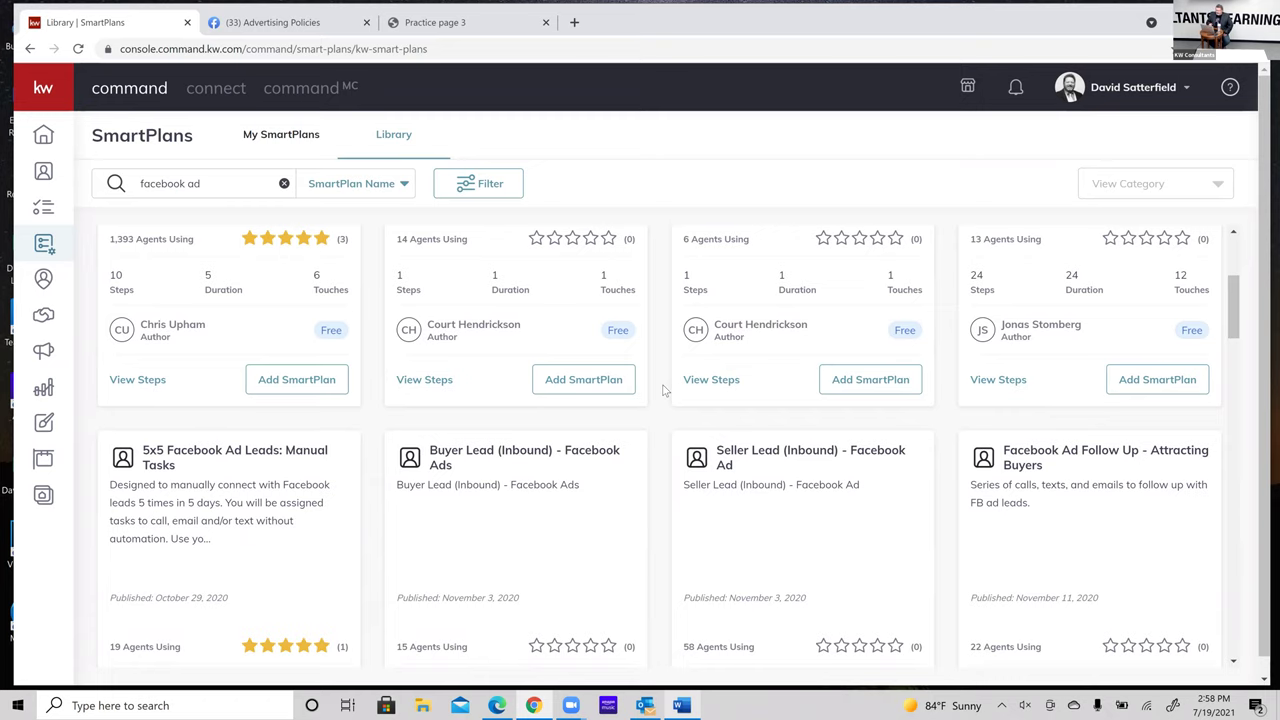
scroll(662, 390, up, 3)
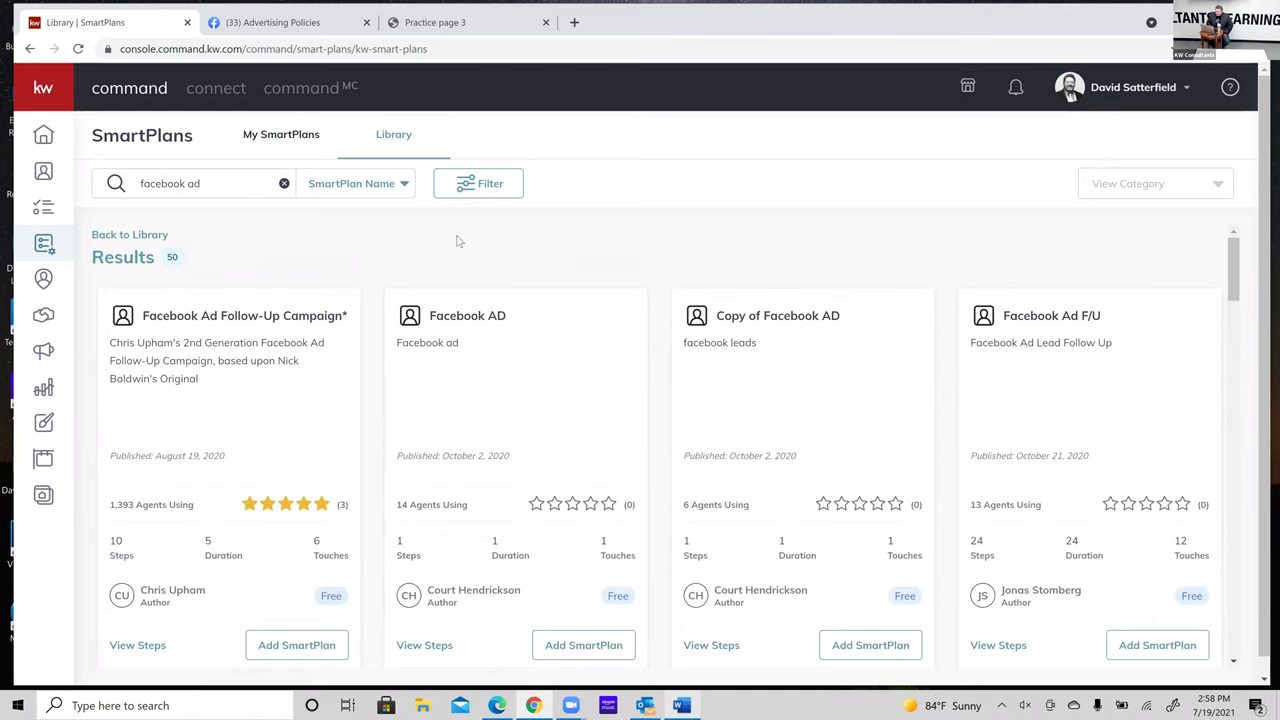
scroll(458, 240, down, 1)
scroll(458, 236, up, 1)
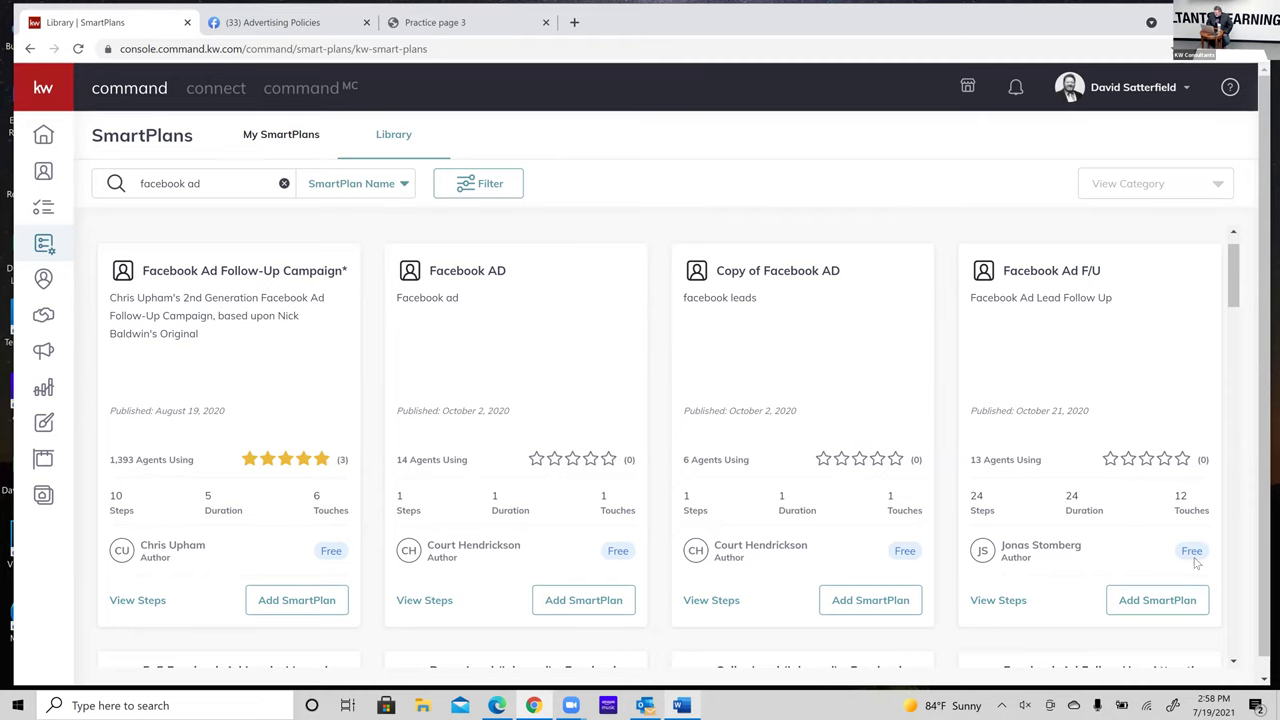
click(1163, 605)
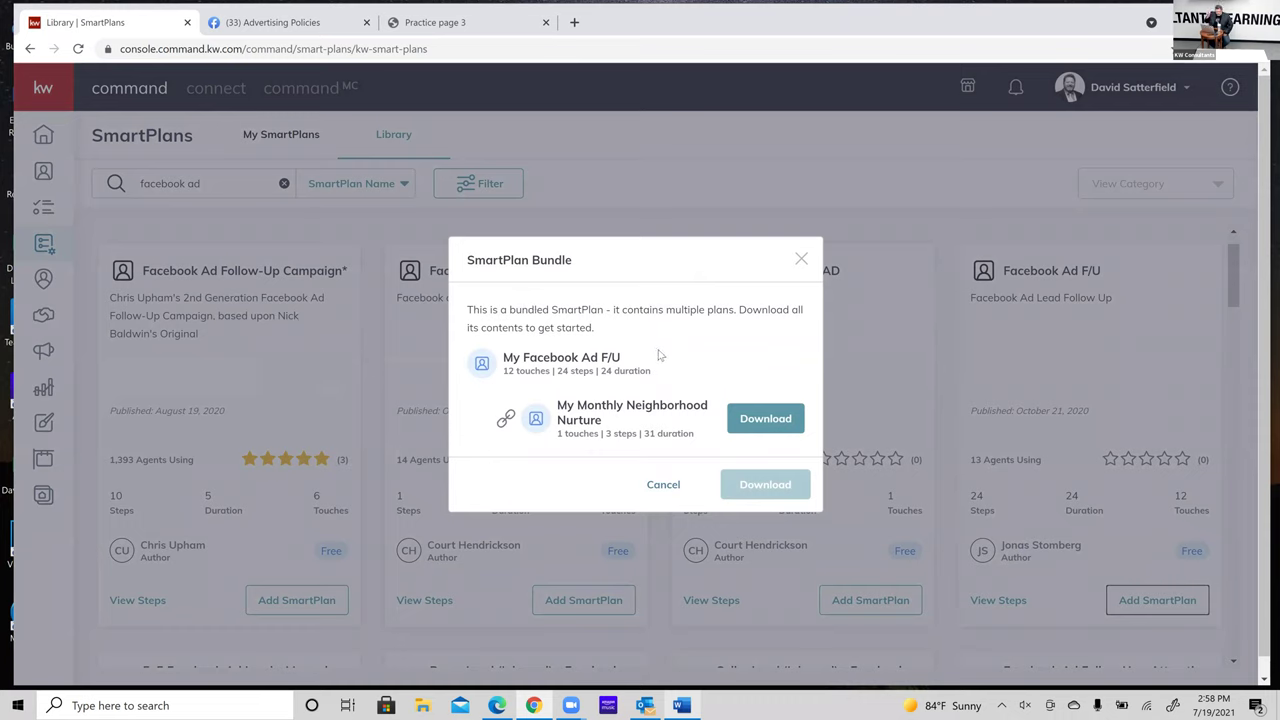
click(772, 419)
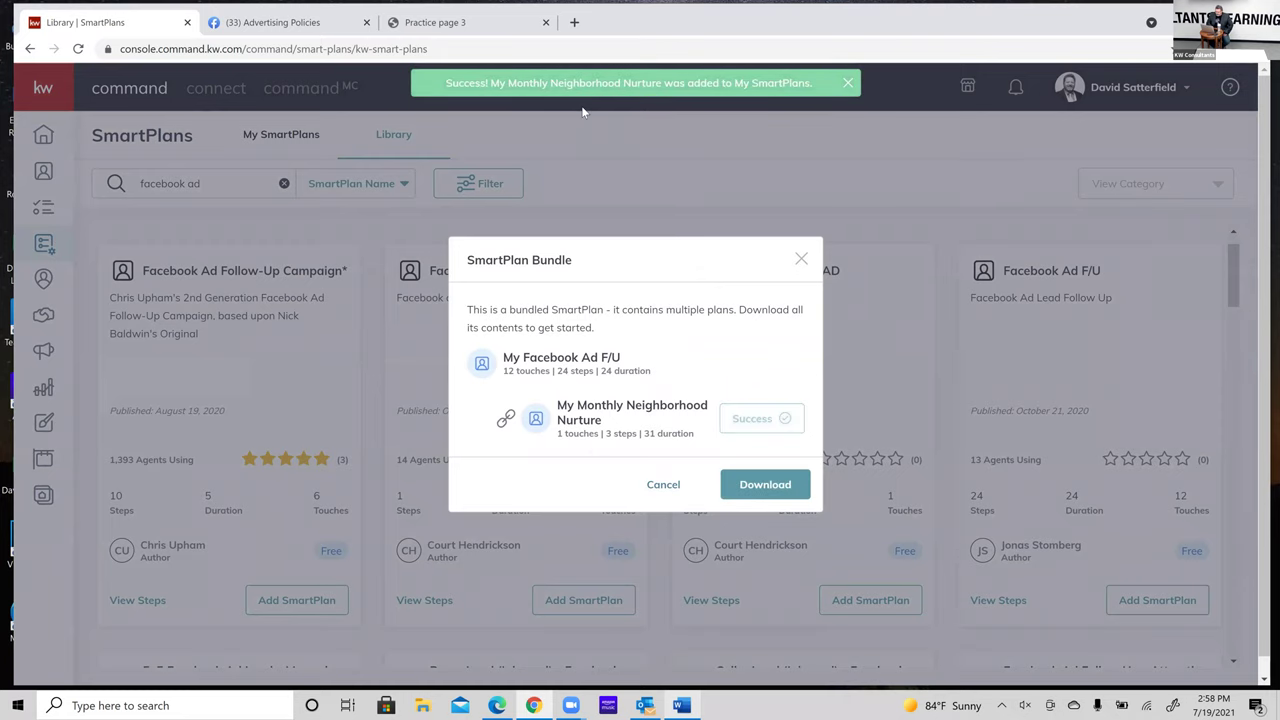
click(801, 261)
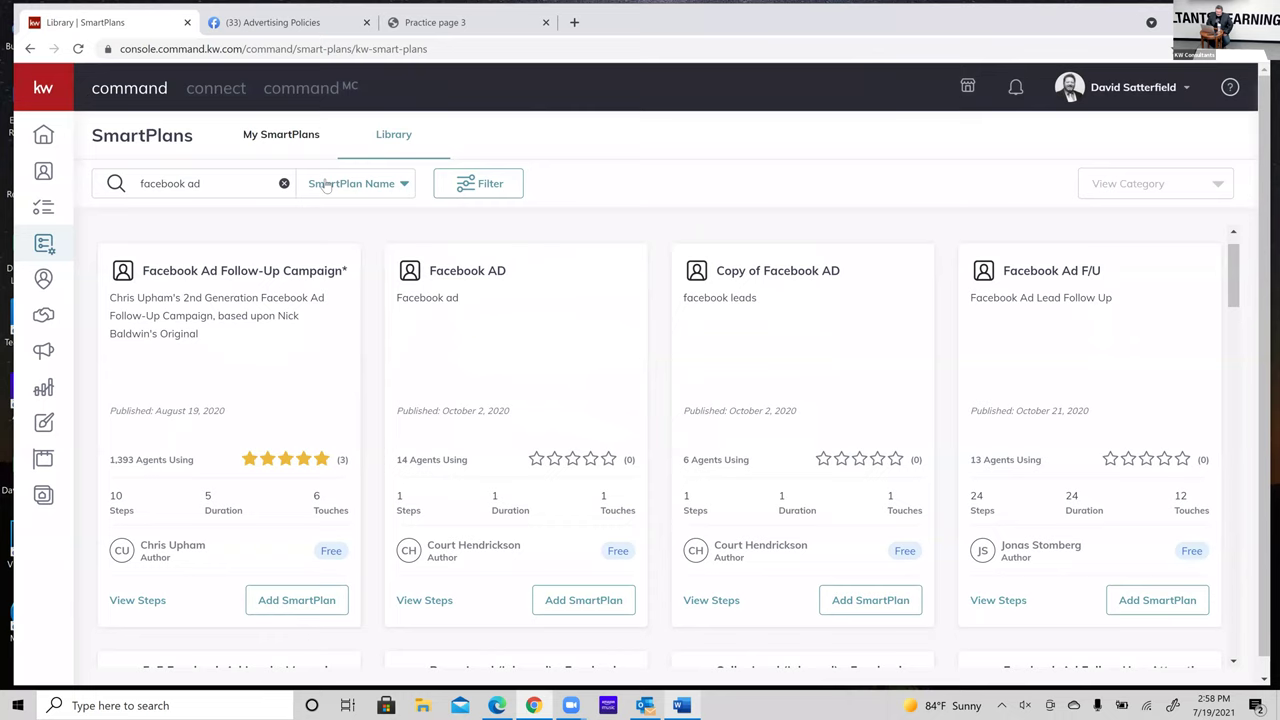
- Open My SmartPlans, reload the page, and check the list for the newly downloaded plan
click(280, 135)
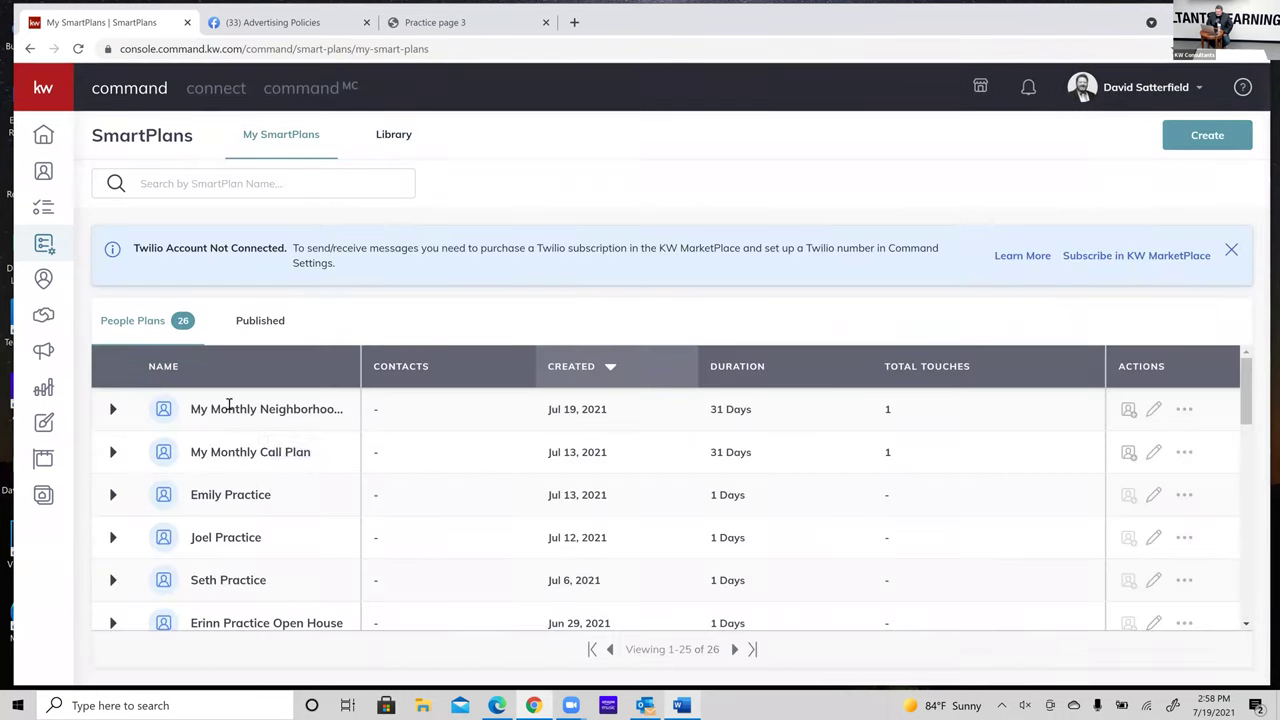
click(79, 50)
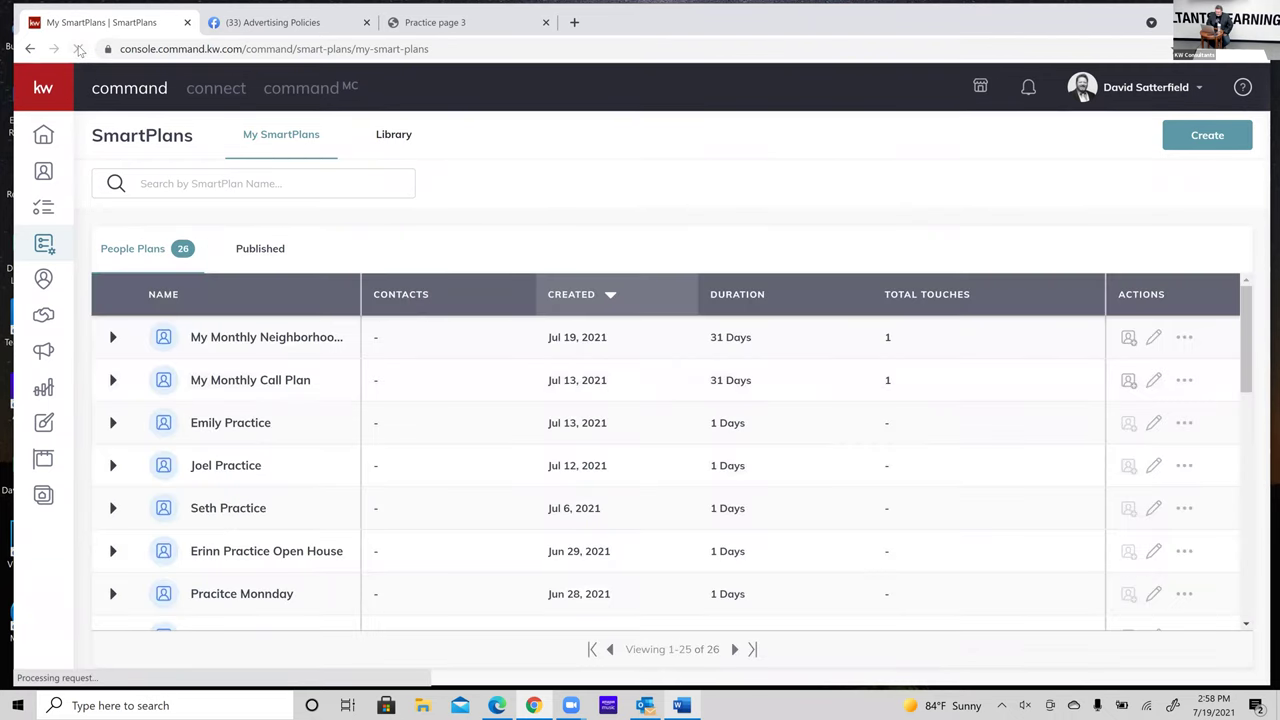
scroll(406, 514, down, 2)
scroll(406, 514, up, 2)
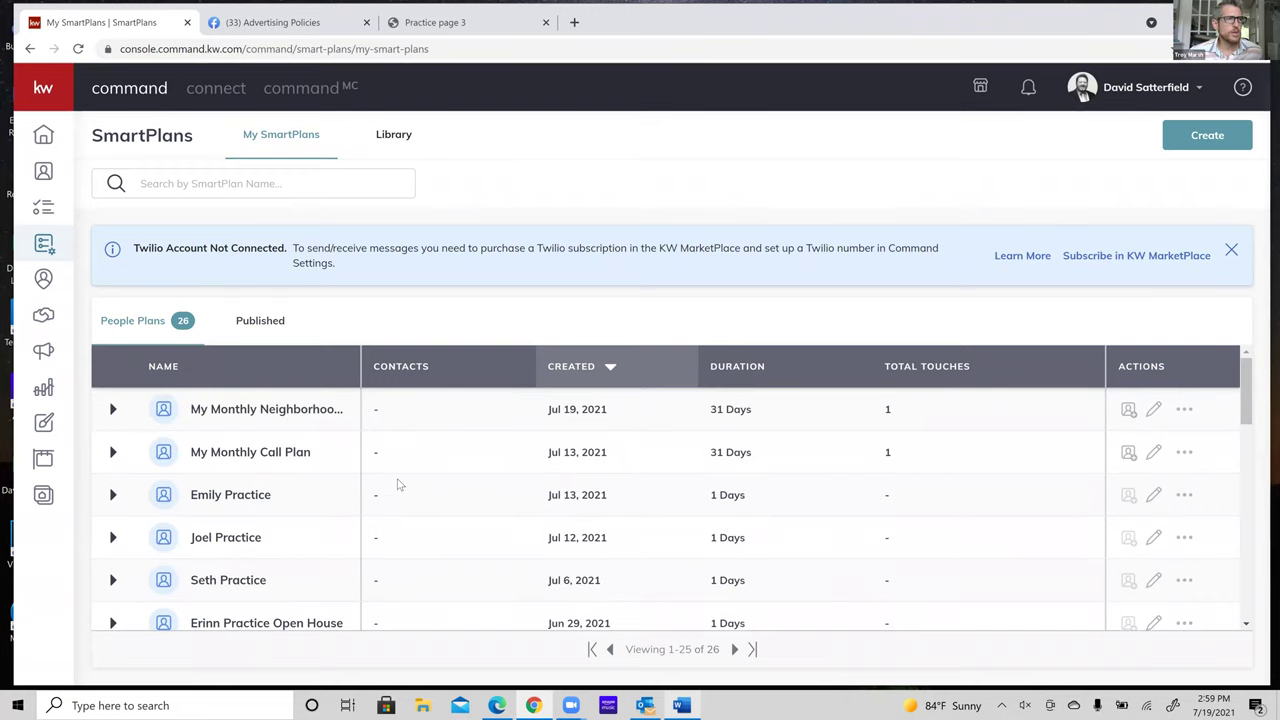
click(390, 140)
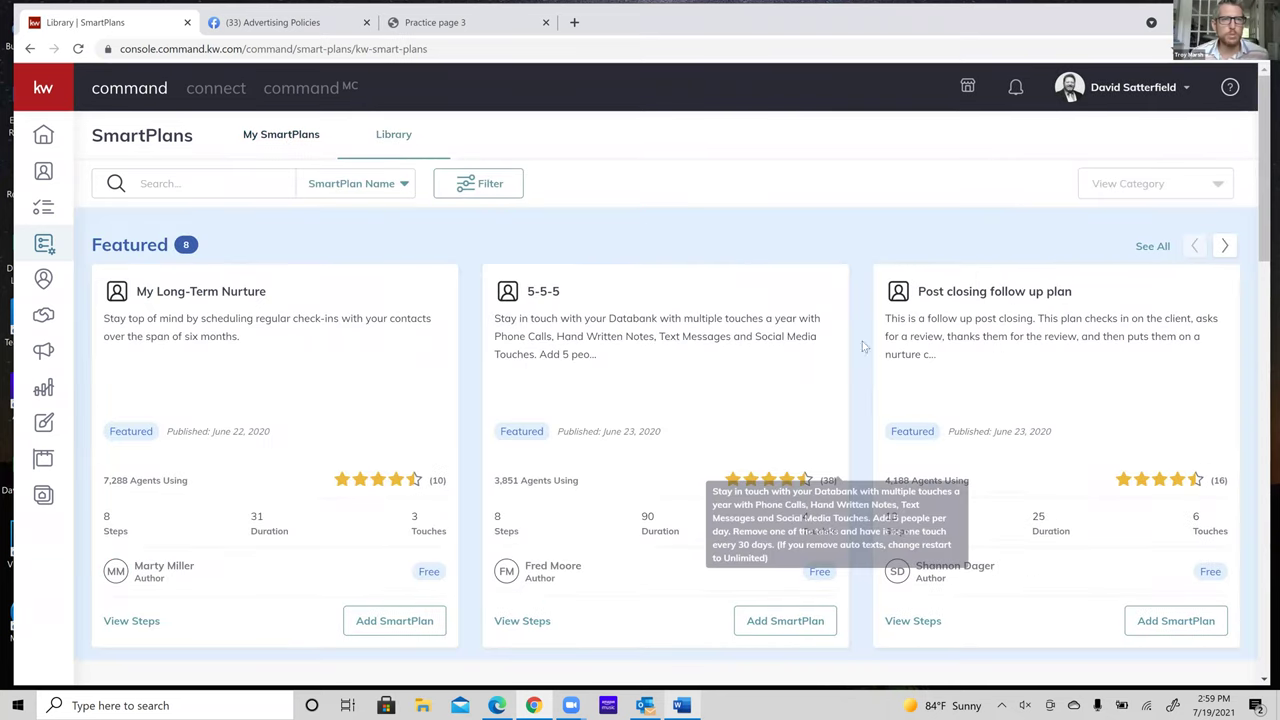
click(216, 194)
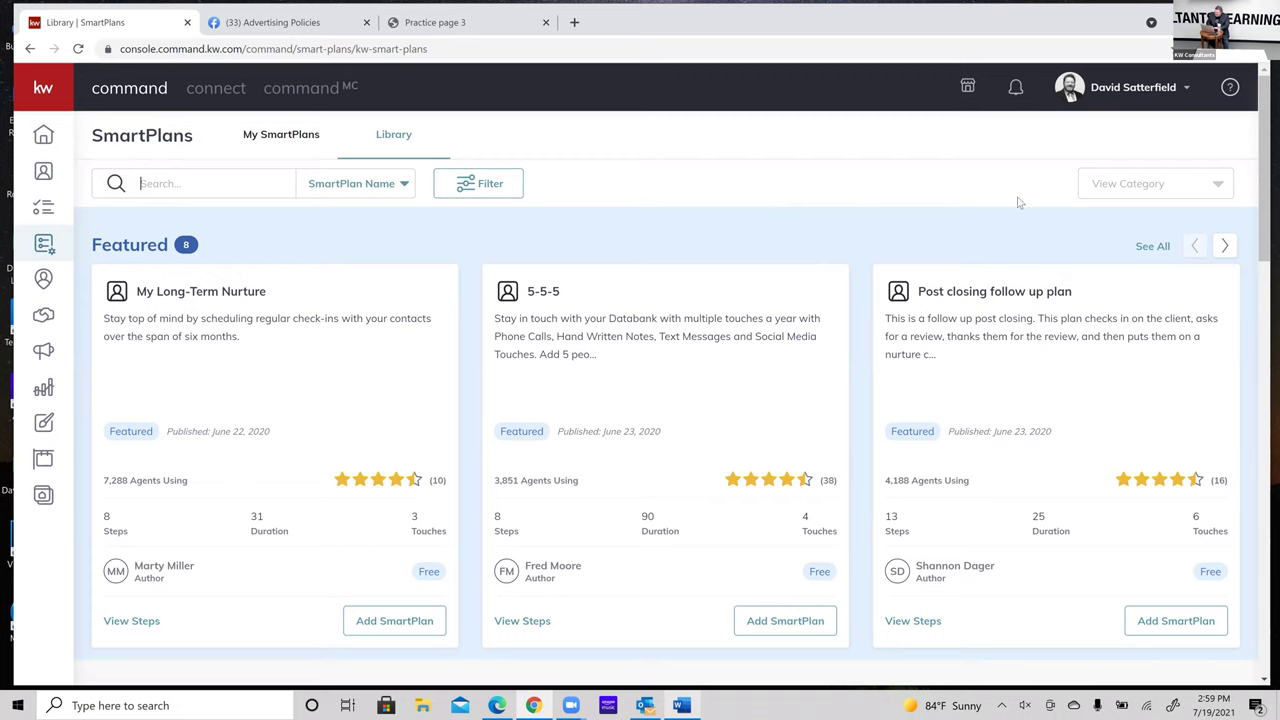
click(287, 146)
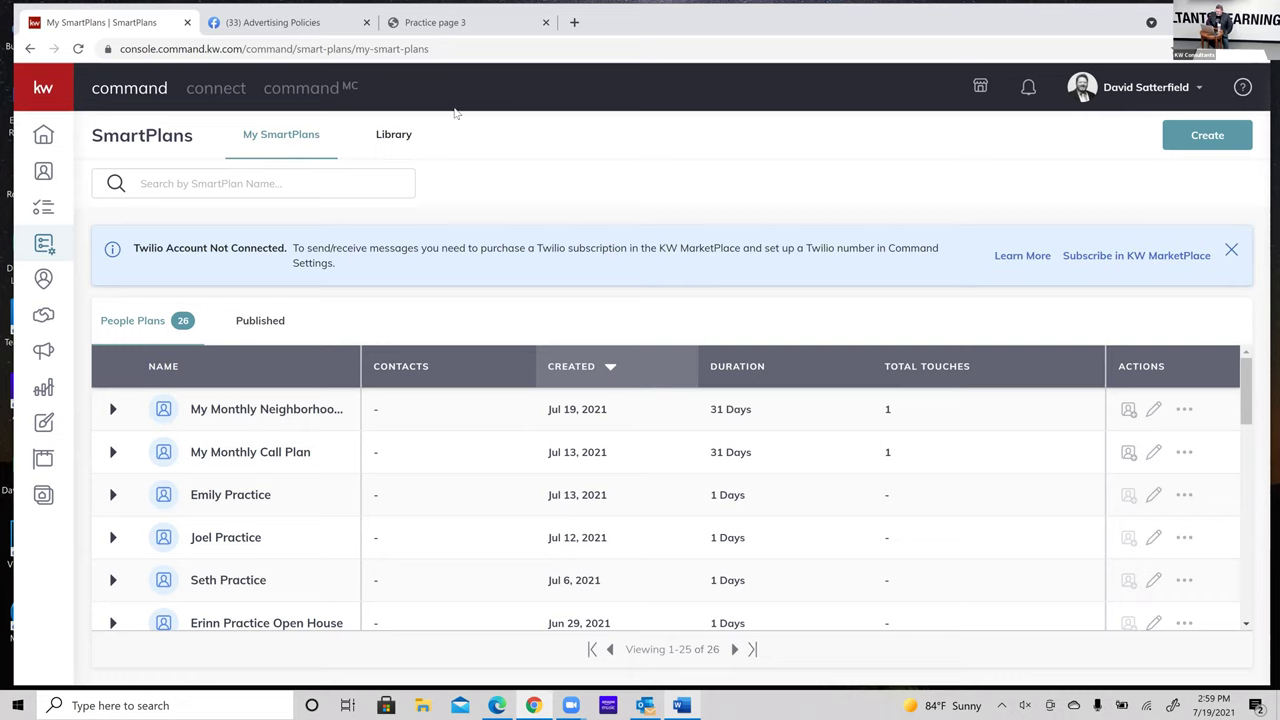
- Create a new SmartPlan named "Practice Class FB"
click(1208, 140)
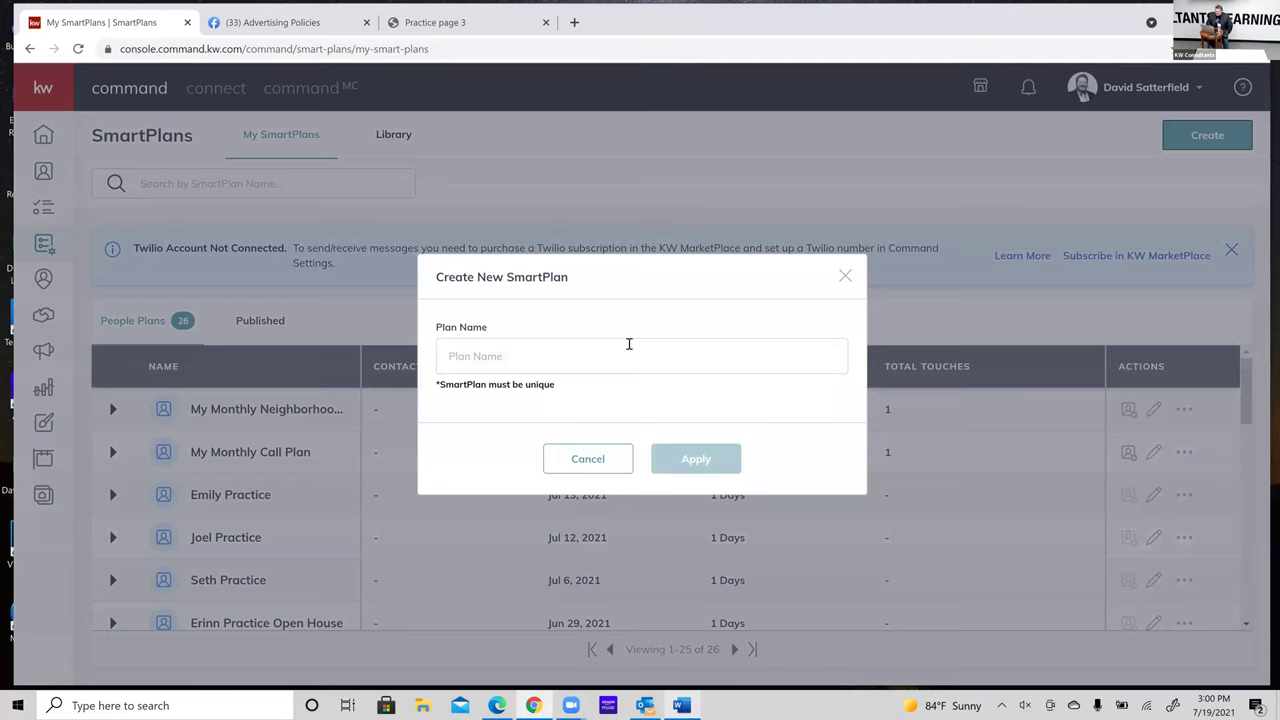
click(626, 364)
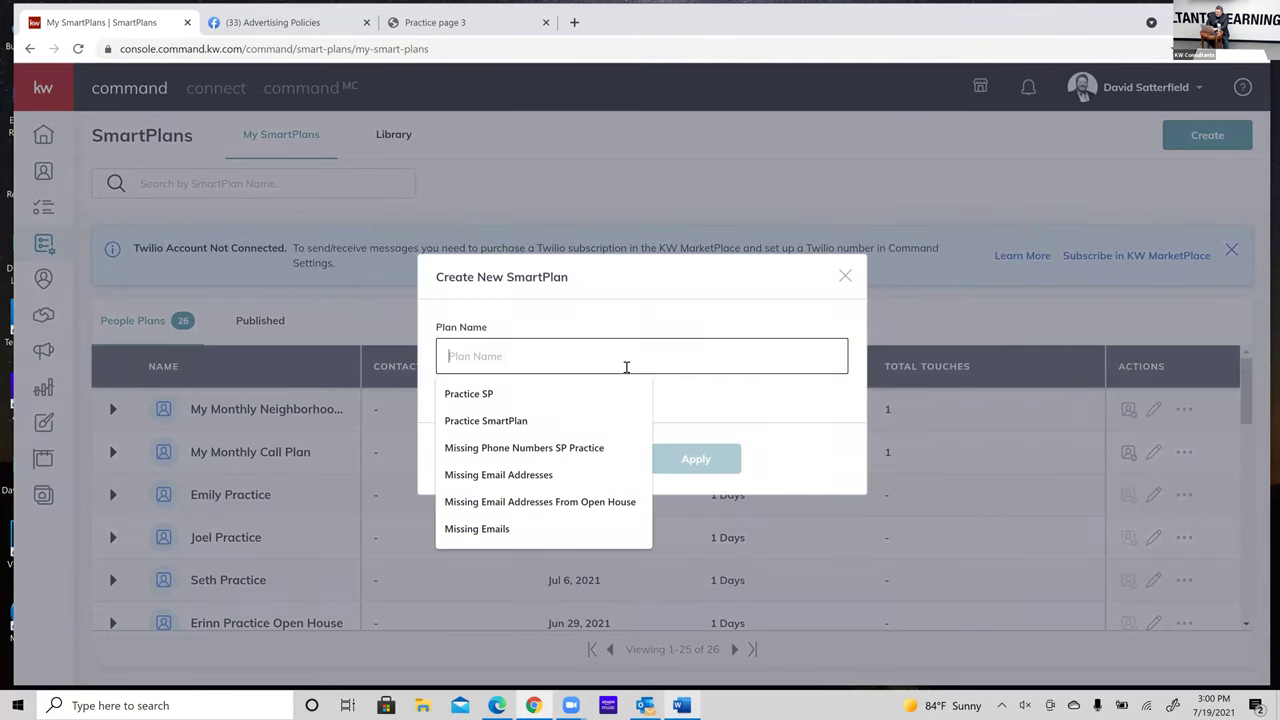
text(Practice )
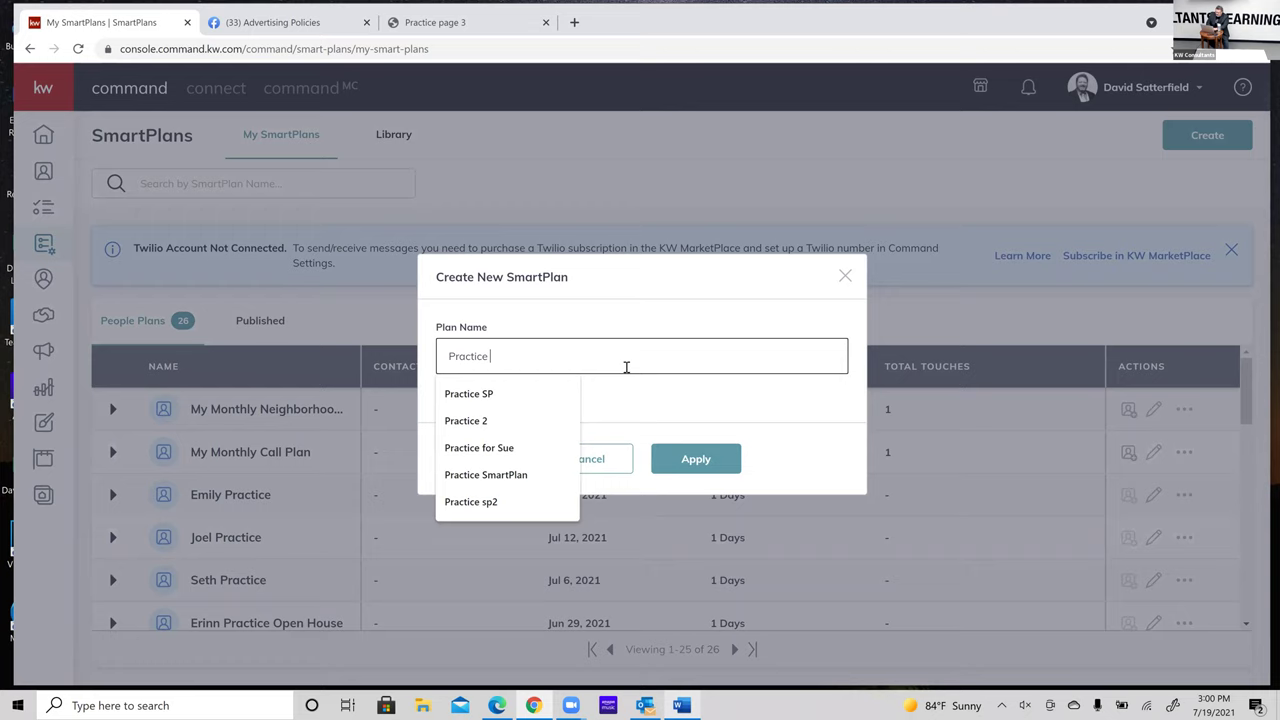
text(Class FB)
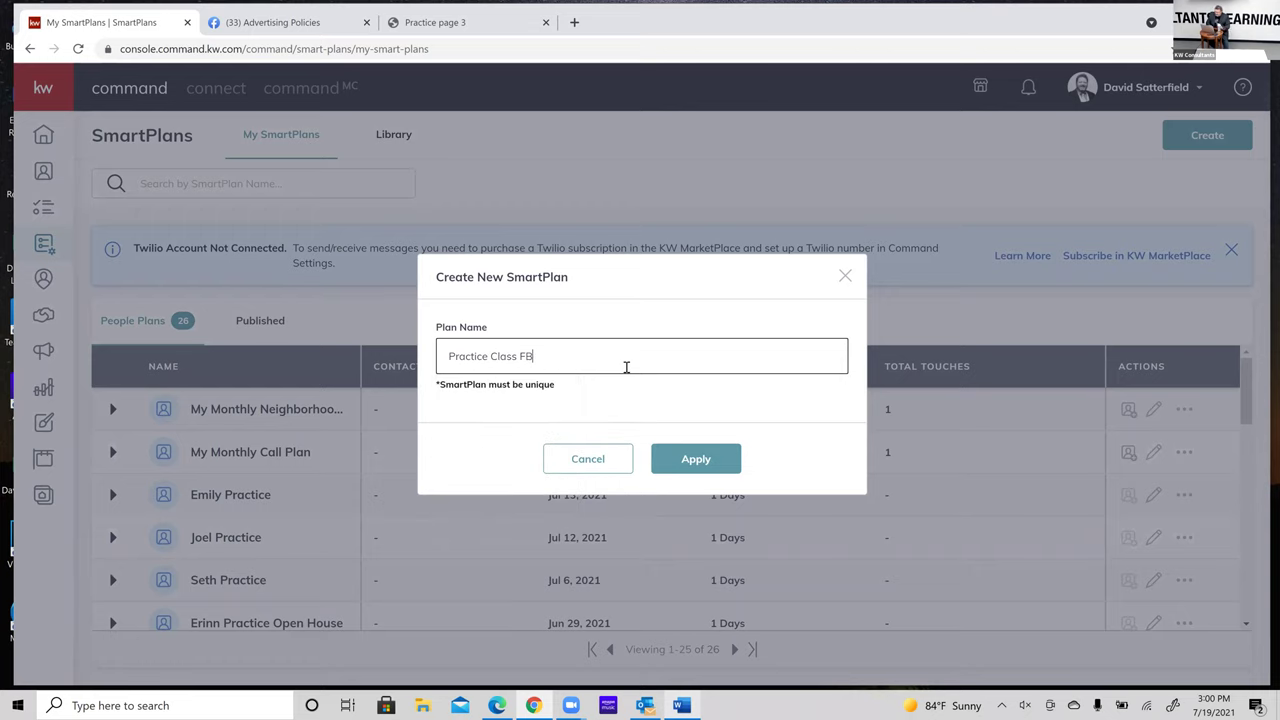
click(702, 461)
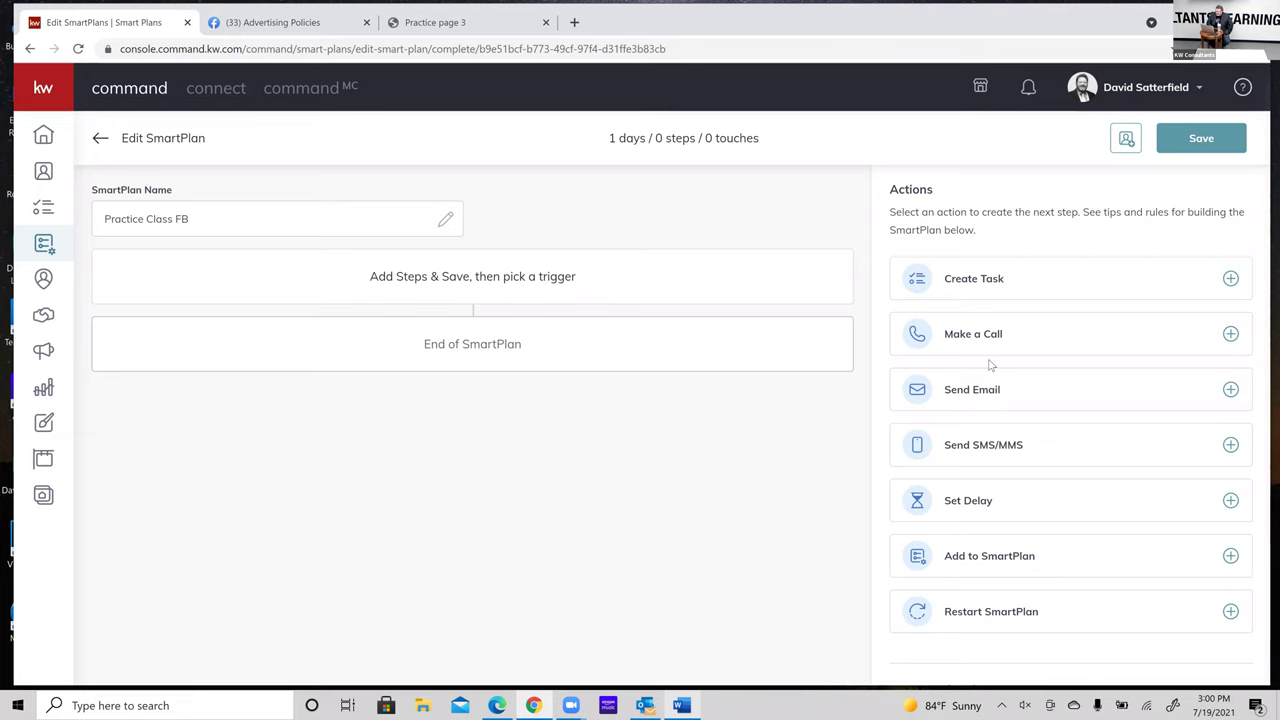
- Add a Send Email step with the Designs email type to the SmartPlan, followed by a 2-day delay
click(979, 397)
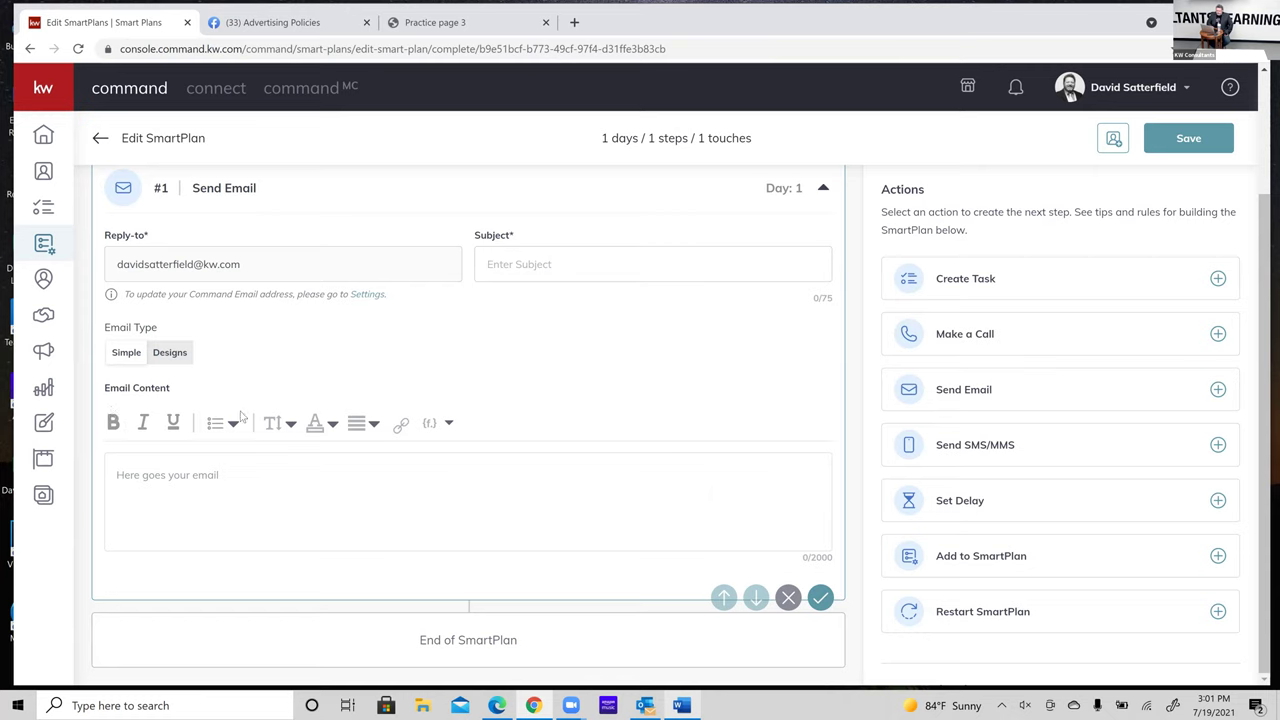
click(172, 353)
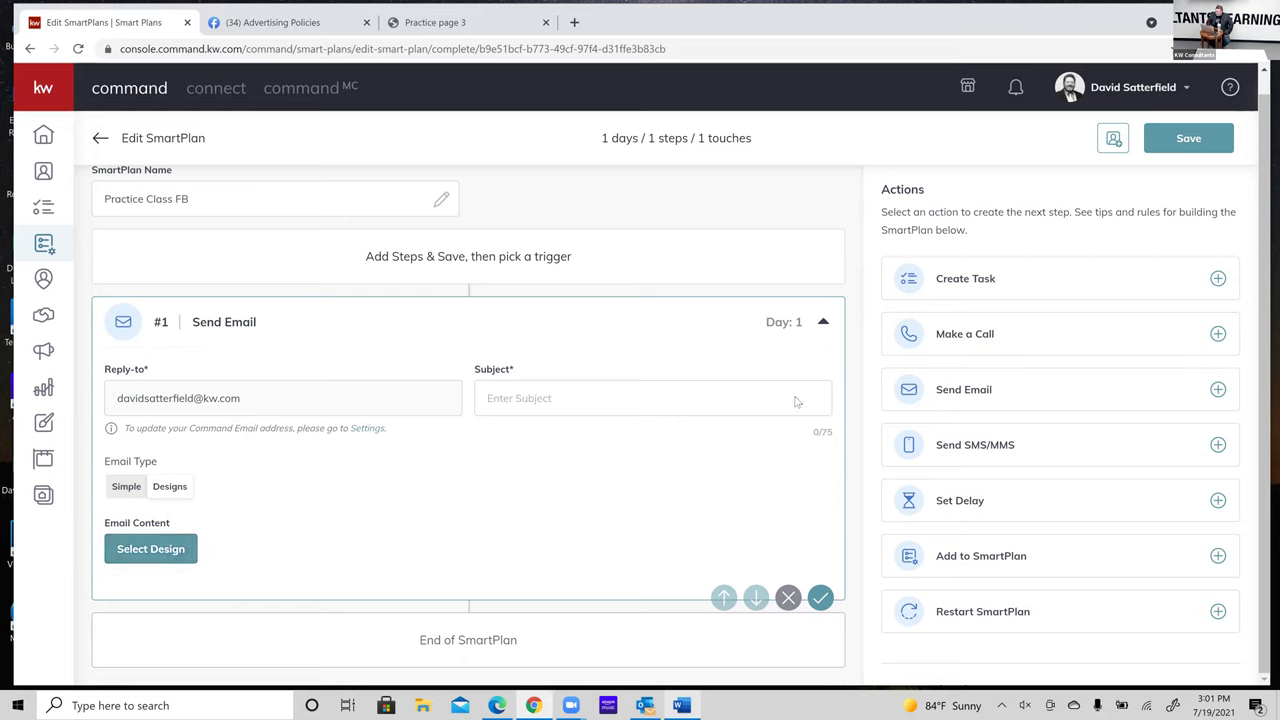
click(980, 510)
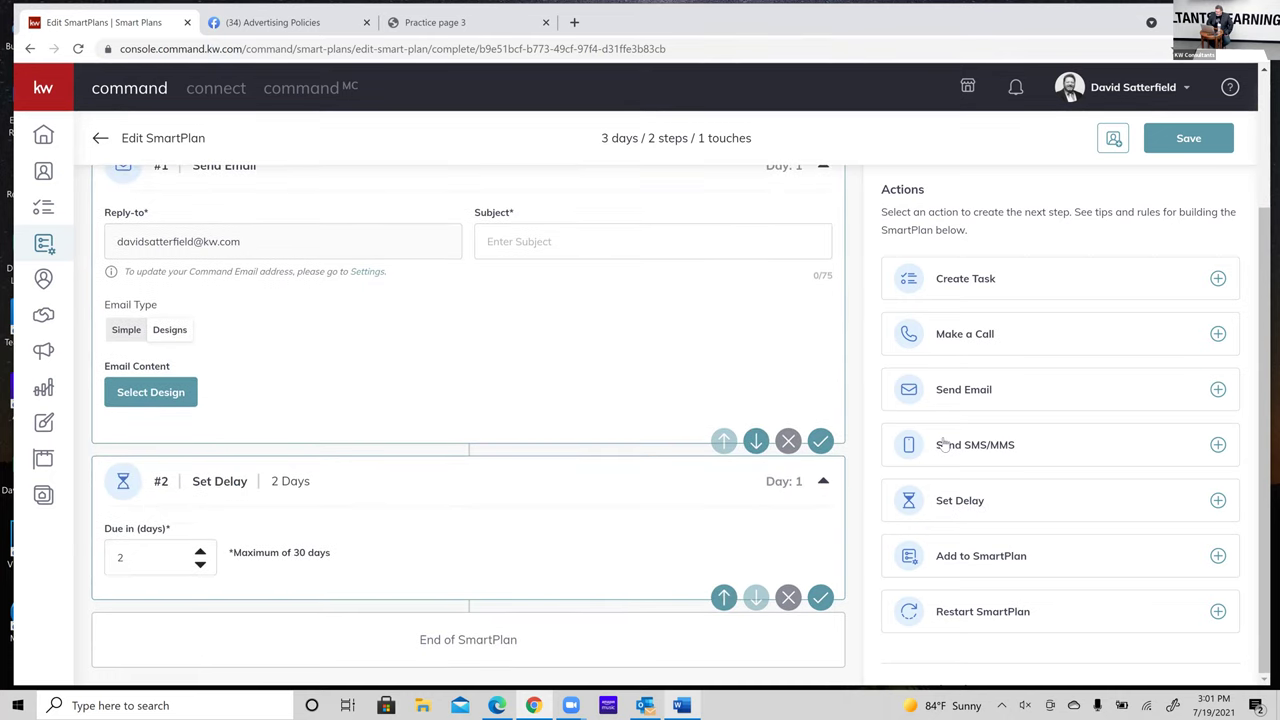
click(967, 391)
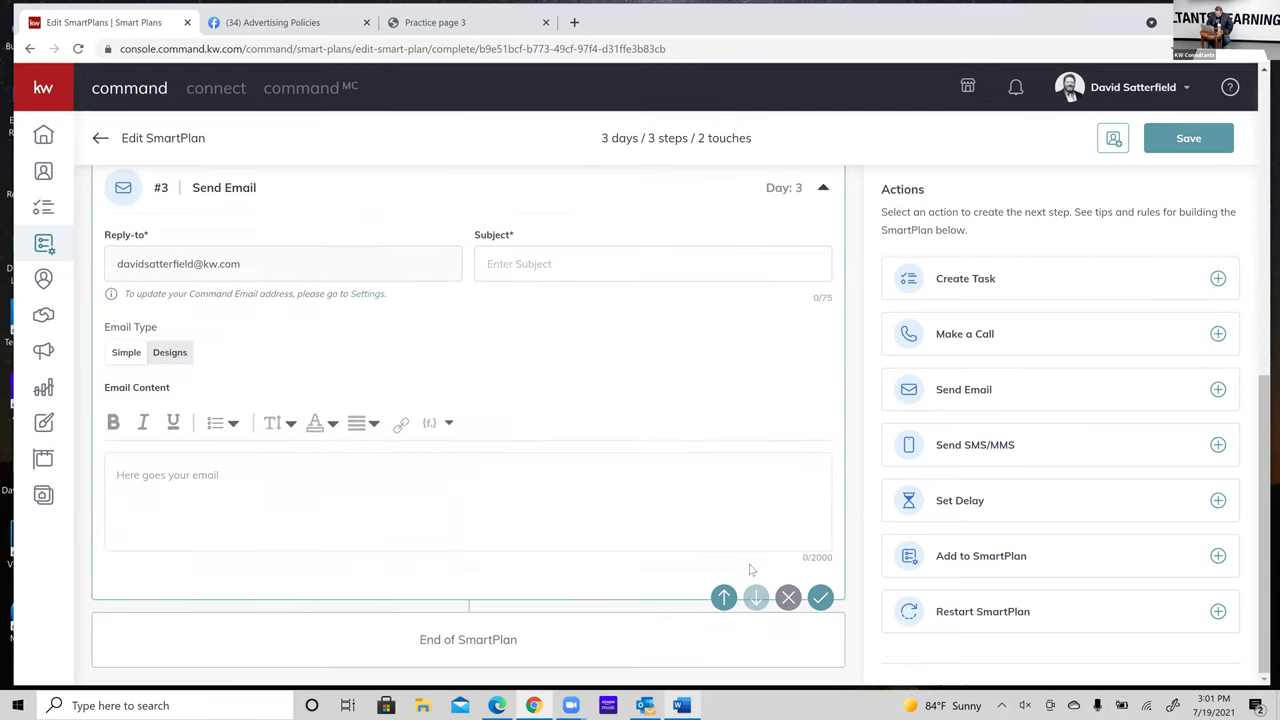
click(790, 598)
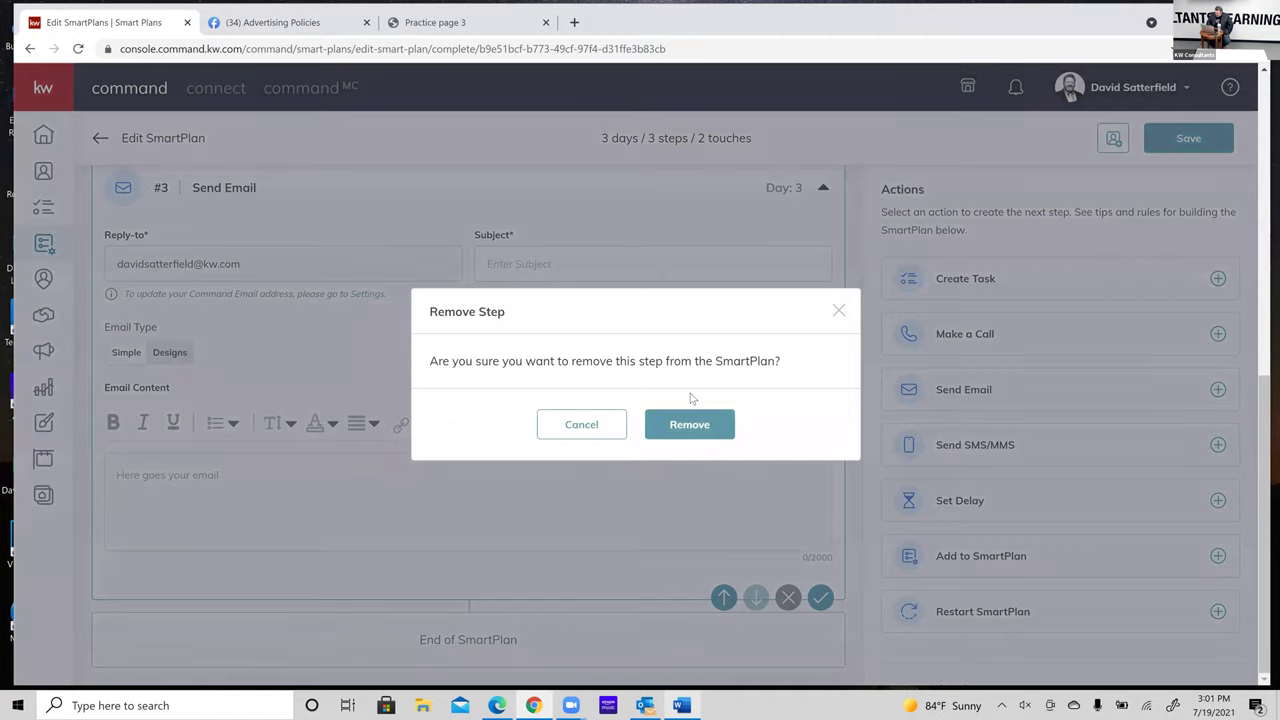
click(687, 426)
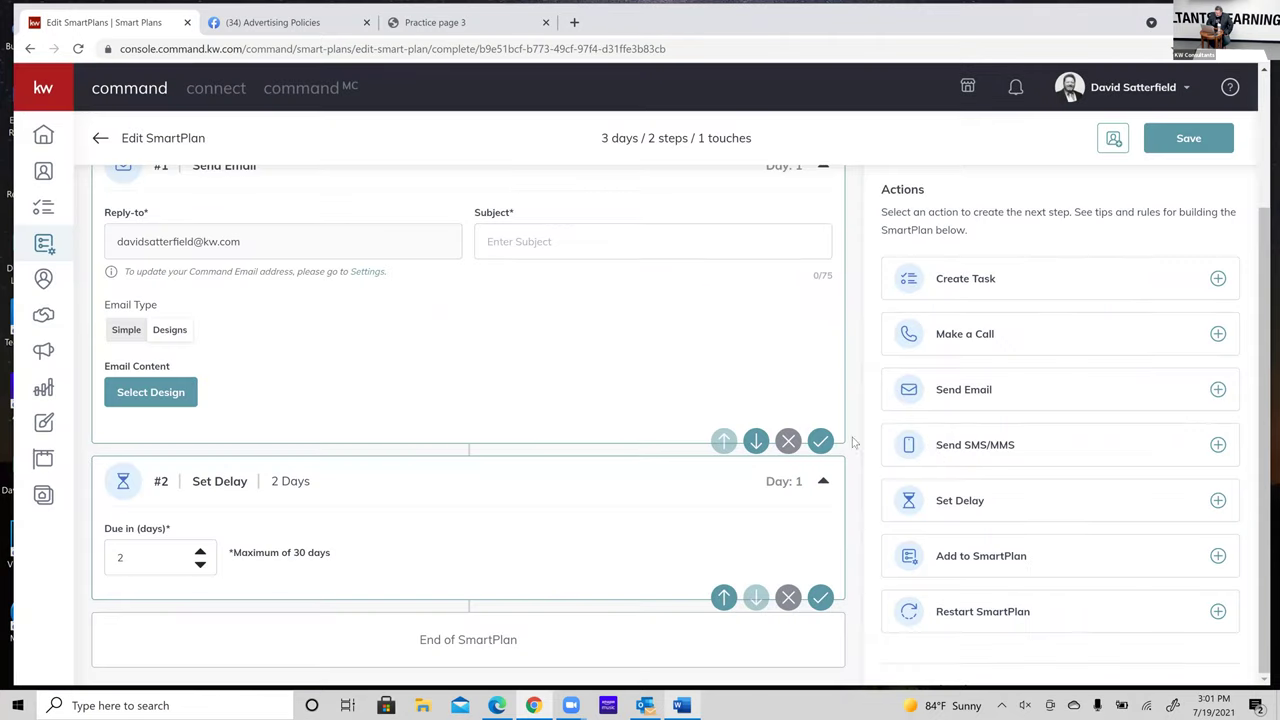
- Add a Send SMS/MMS step after the 2-day delay, followed by a 1-day delay and a Make a Call step
click(976, 449)
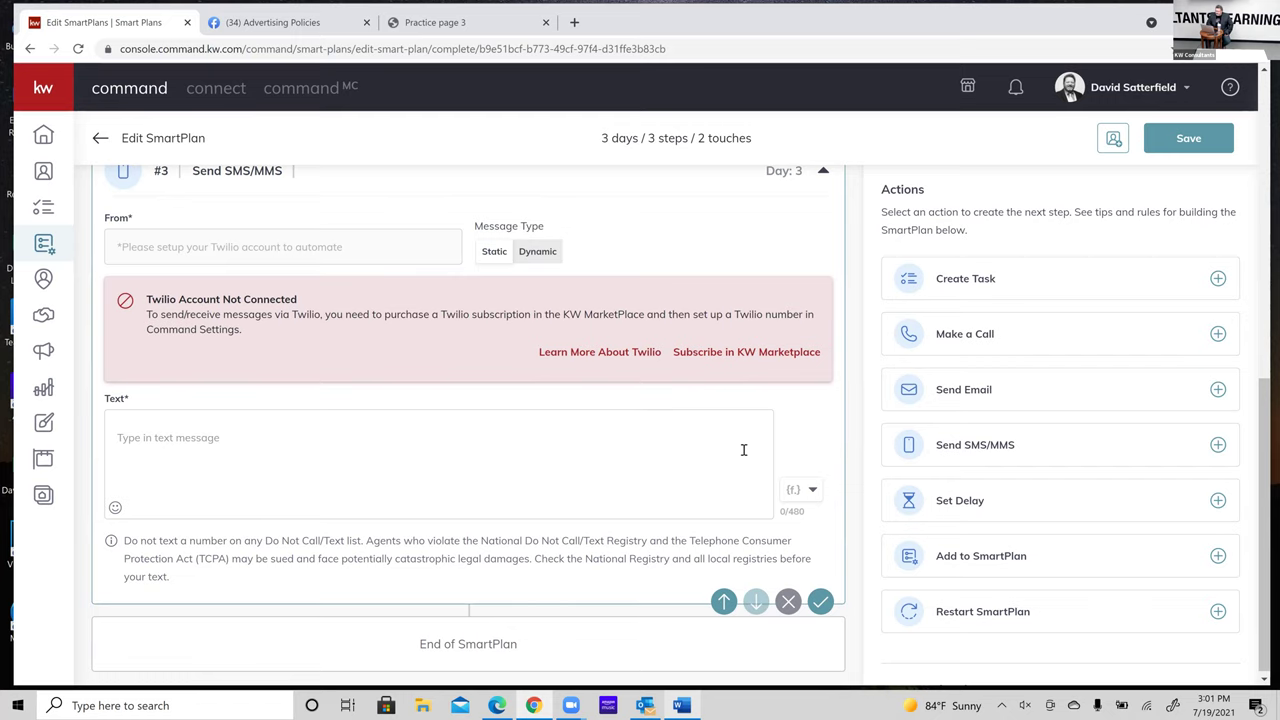
click(972, 512)
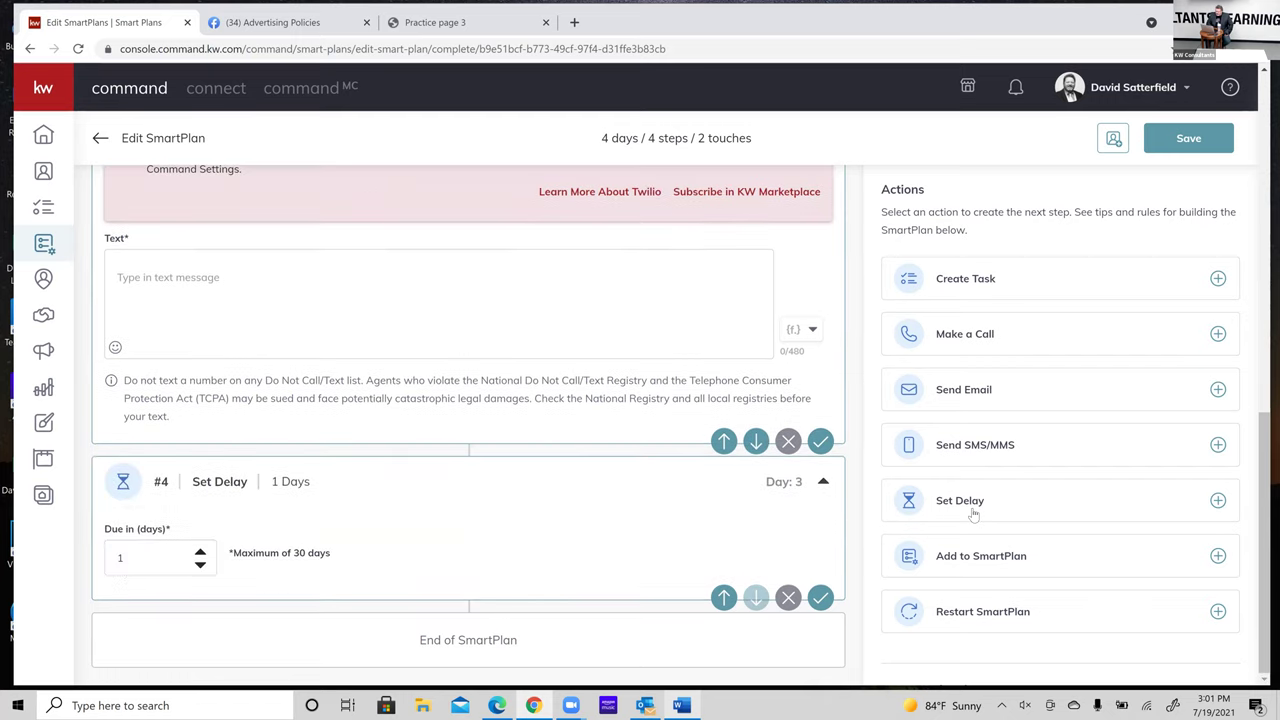
click(968, 341)
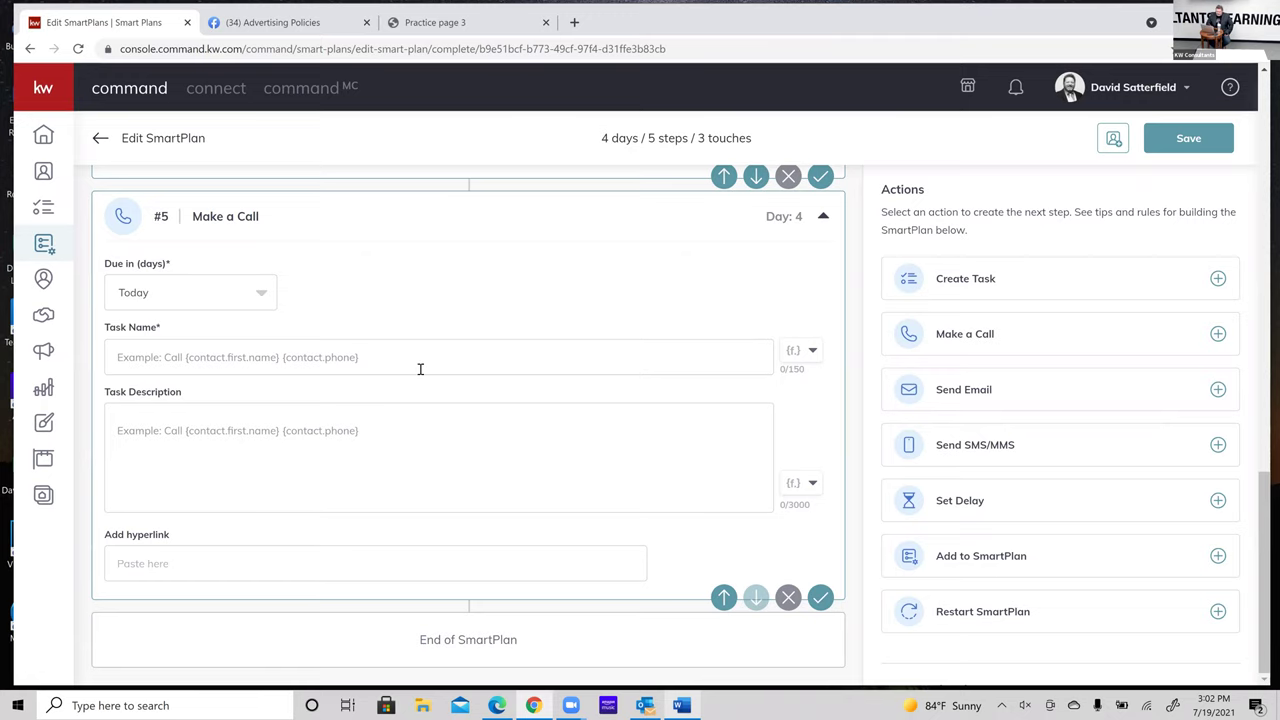
- Try to leave the SmartPlan editor, and choose to go back instead of discarding the changes
scroll(420, 369, up, 15)
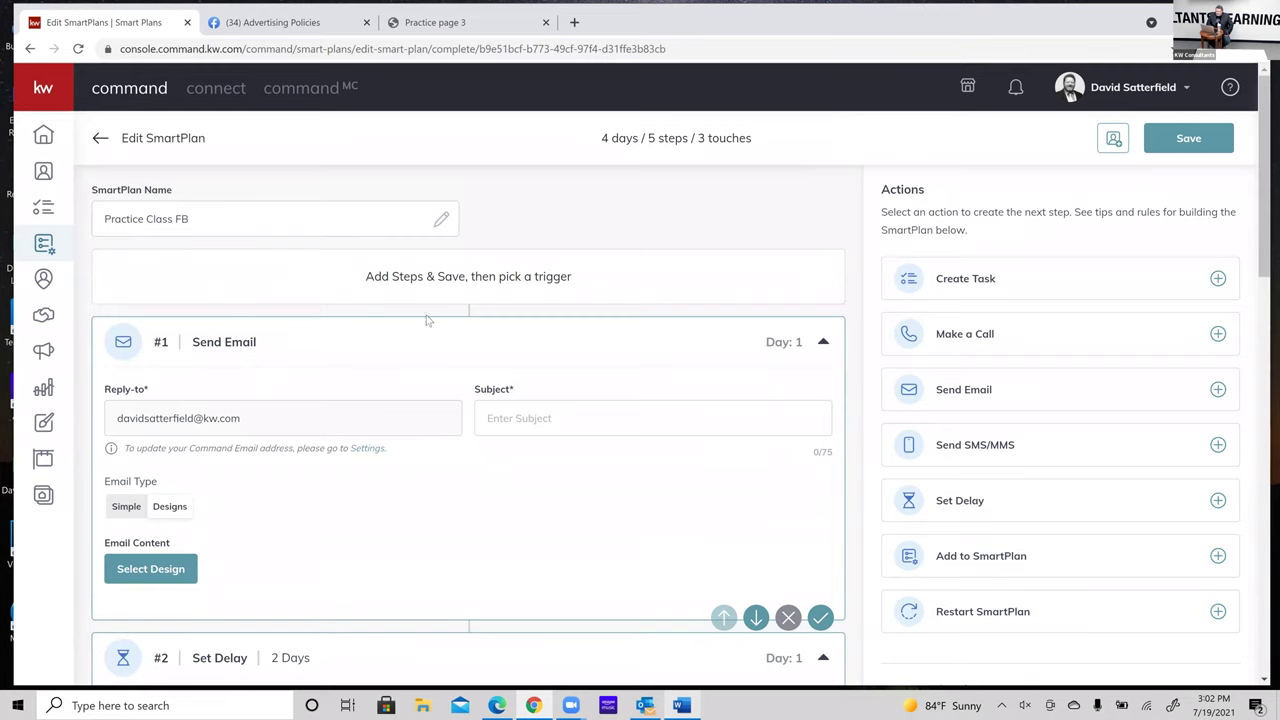
click(100, 140)
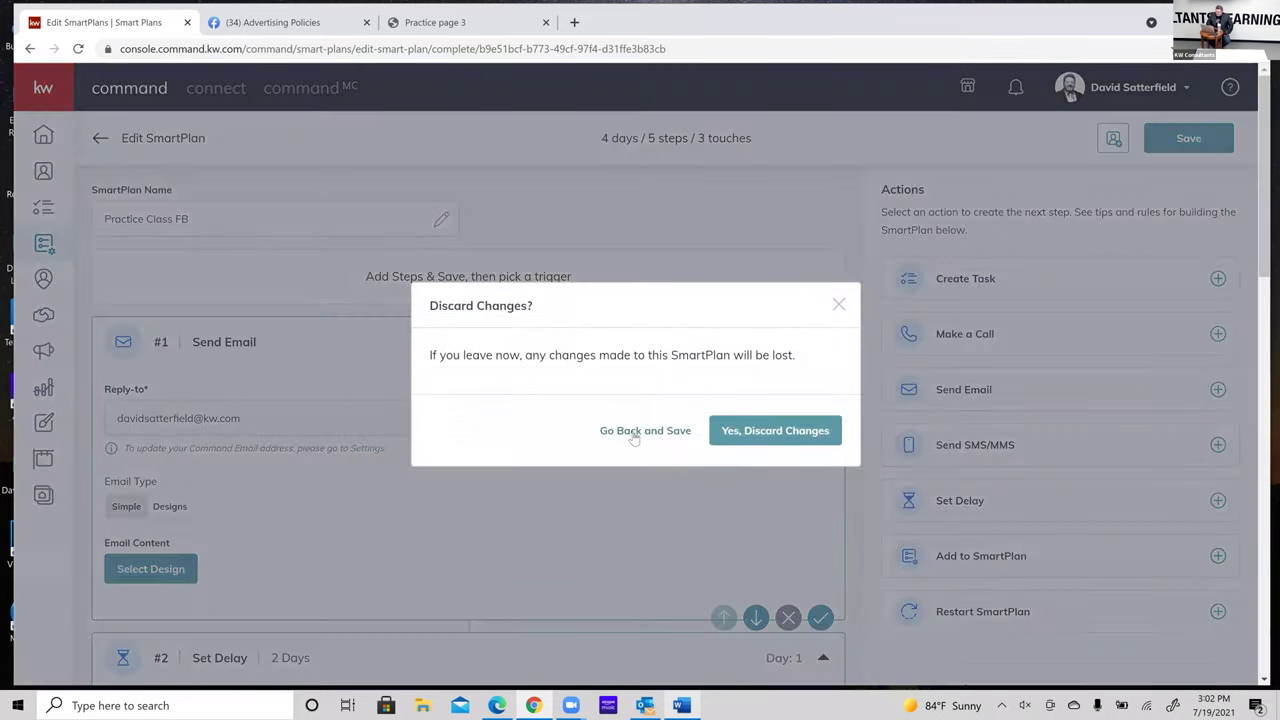
click(634, 435)
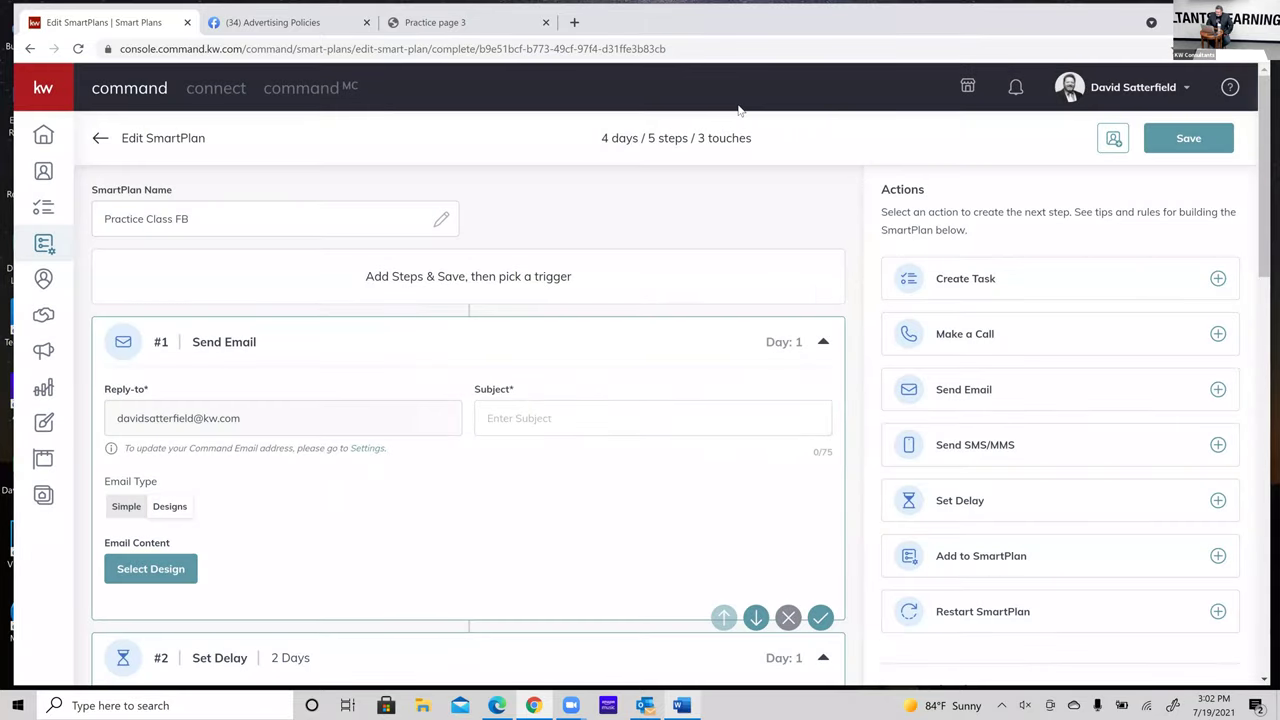